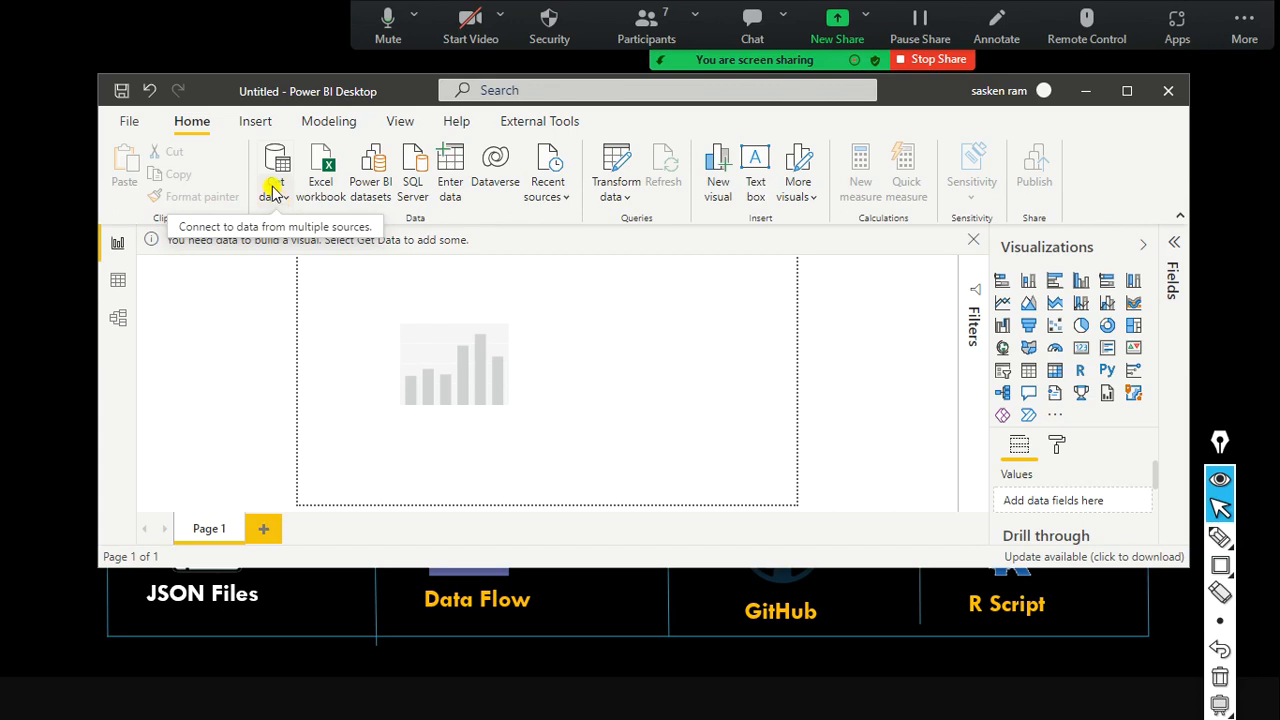
Show the Get data common sources list, then switch to the PowerPoint slide on data connection types.
key(ctrl+shift+r)
mouse_move(242, 134)
mouse_down()
mouse_move(257, 219)
mouse_move(240, 205)
mouse_move(263, 215)
mouse_up()
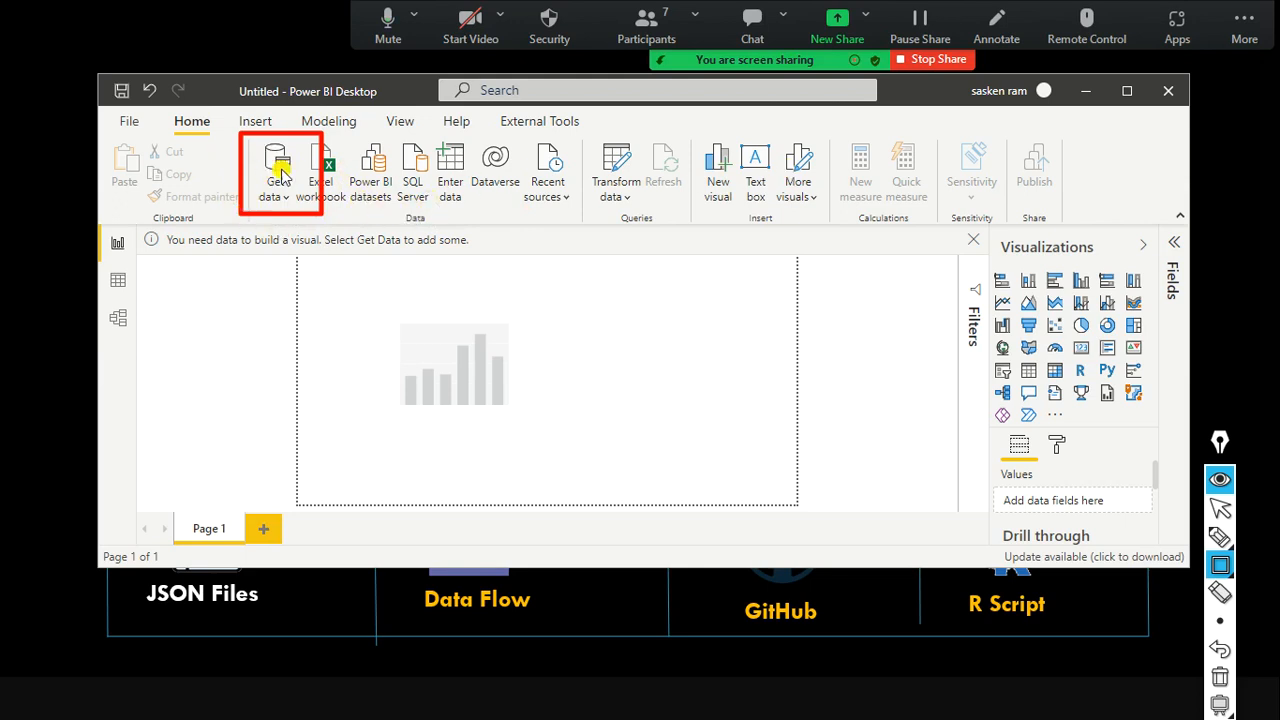
key(ctrl+shift+2)
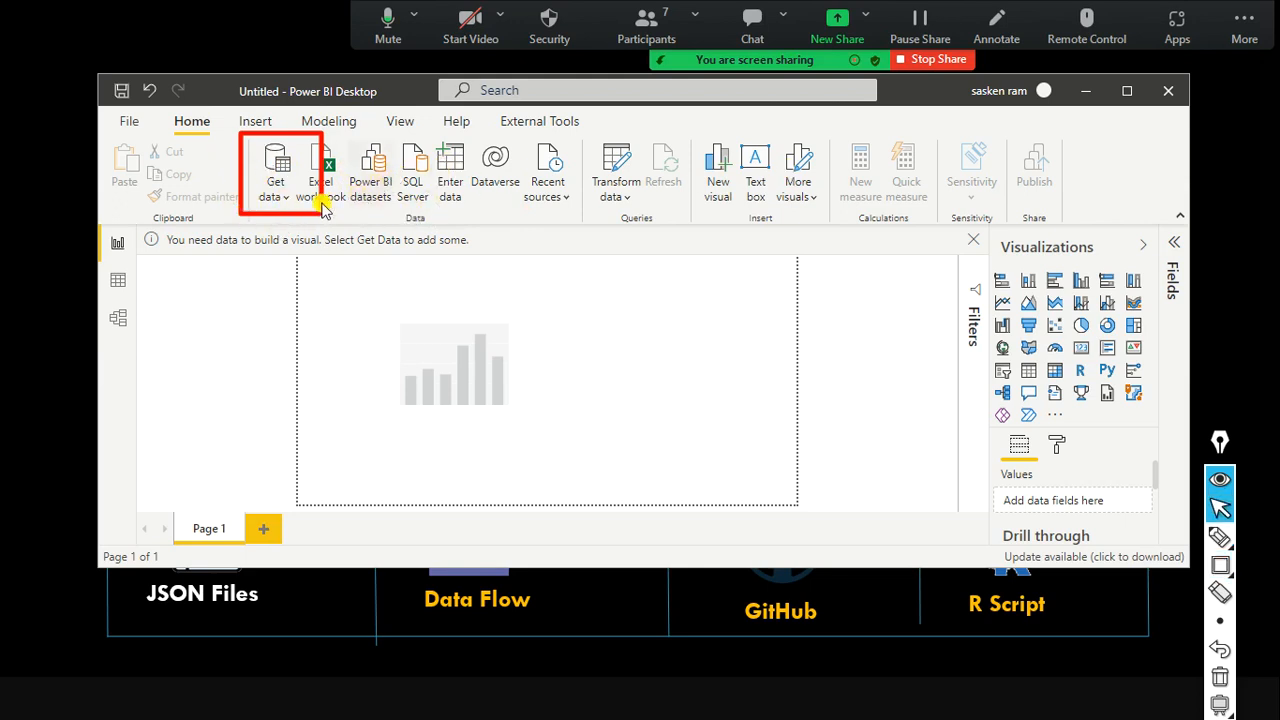
click(285, 203)
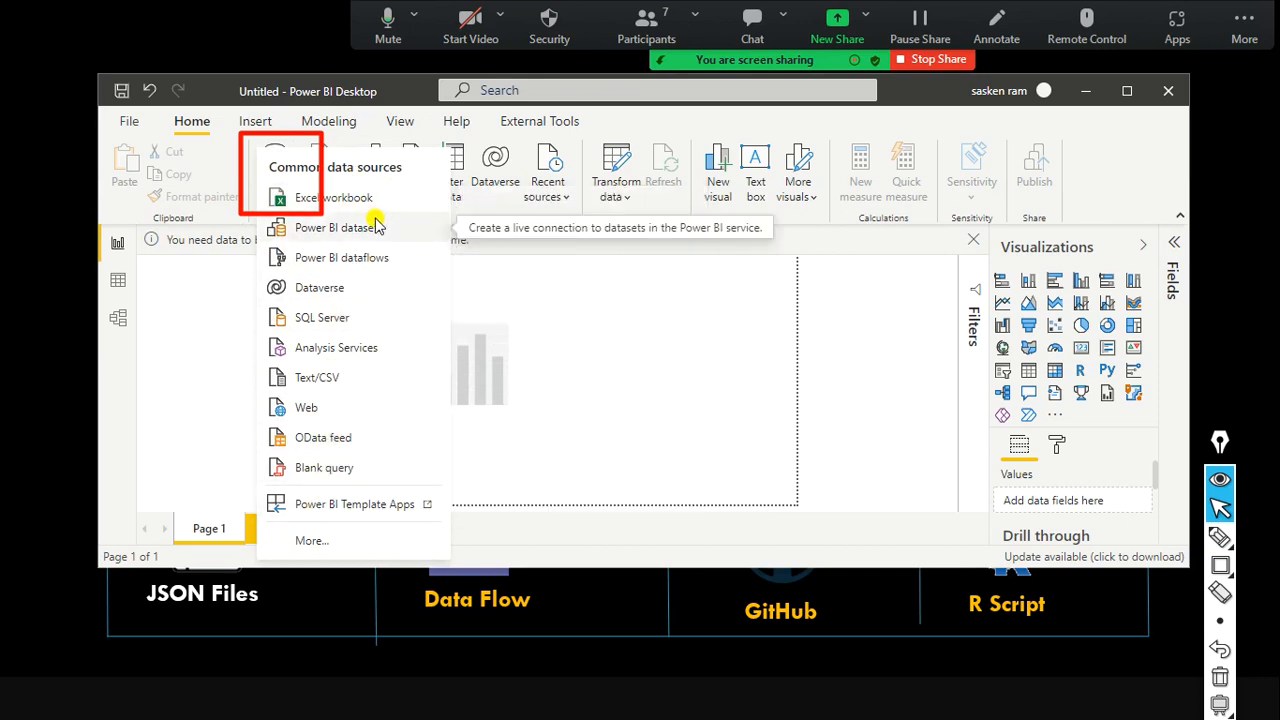
key(alt+Tab)
key(Tab)
key(Tab)
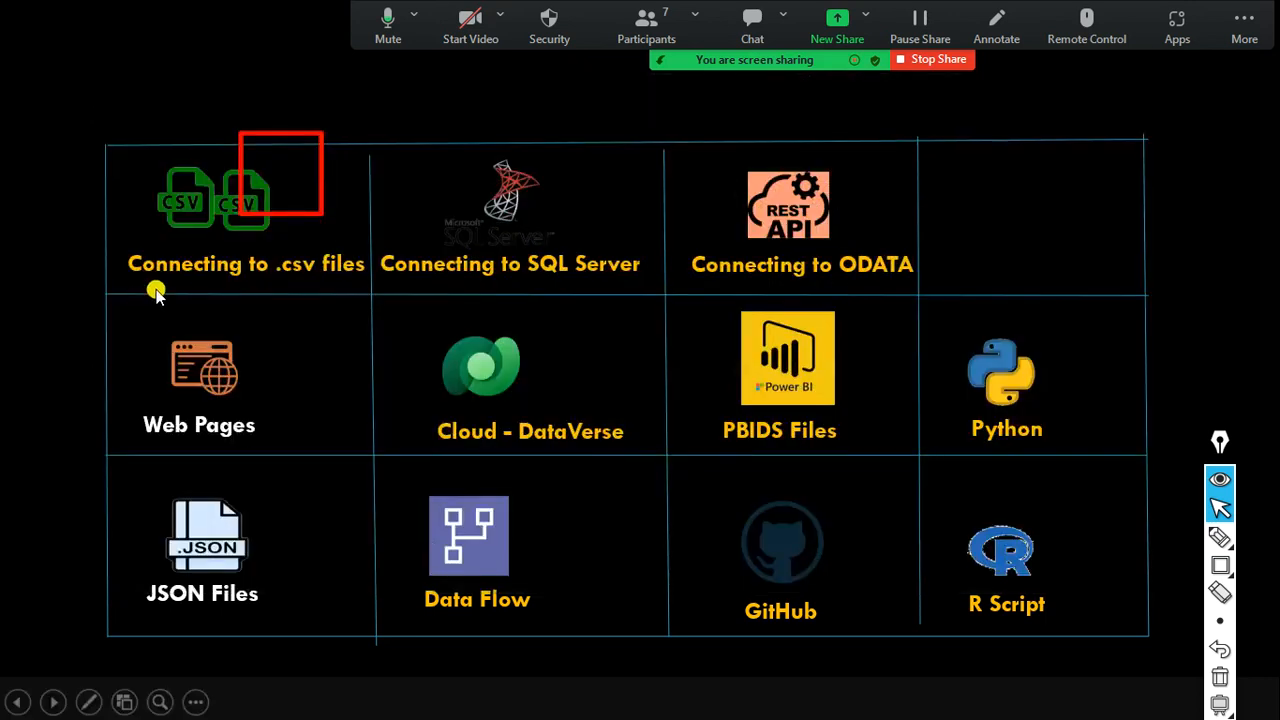
Return from the slide show to Power BI Desktop, with the common data sources list still showing.
key(alt+Tab)
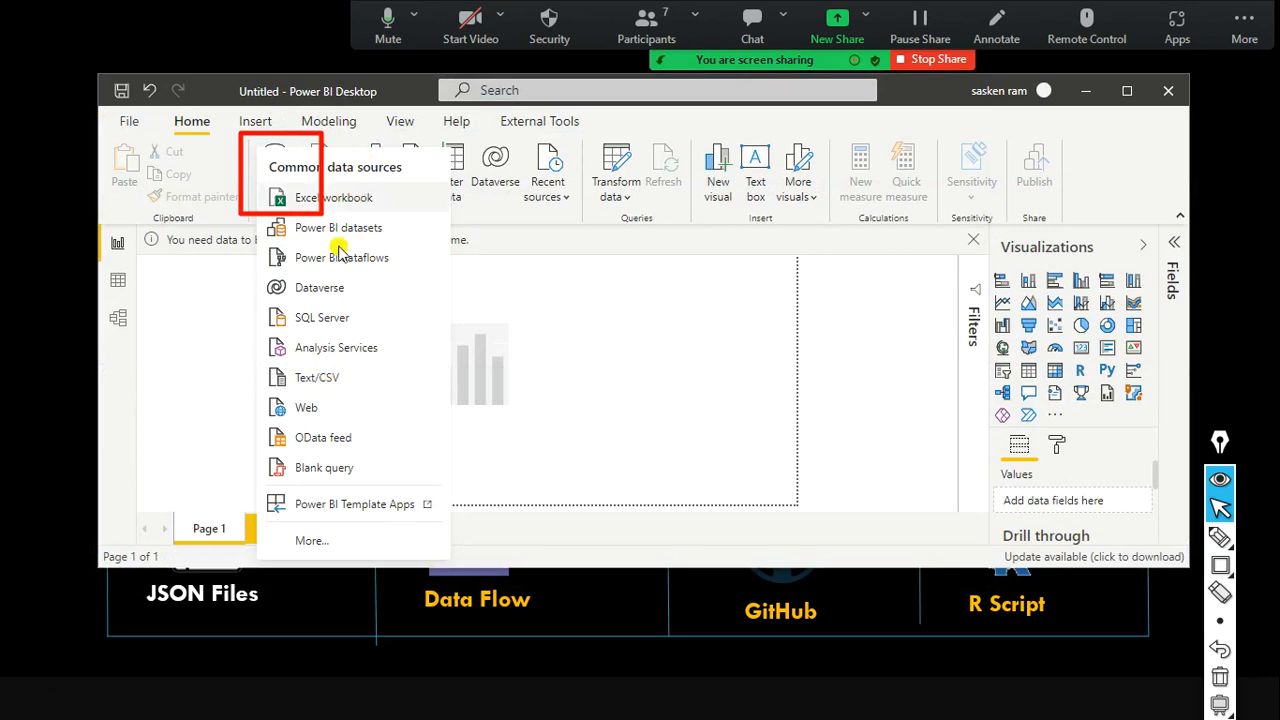
Preview sales_w04.csv through Text/CSV, then cancel the preview without loading anything.
click(313, 381)
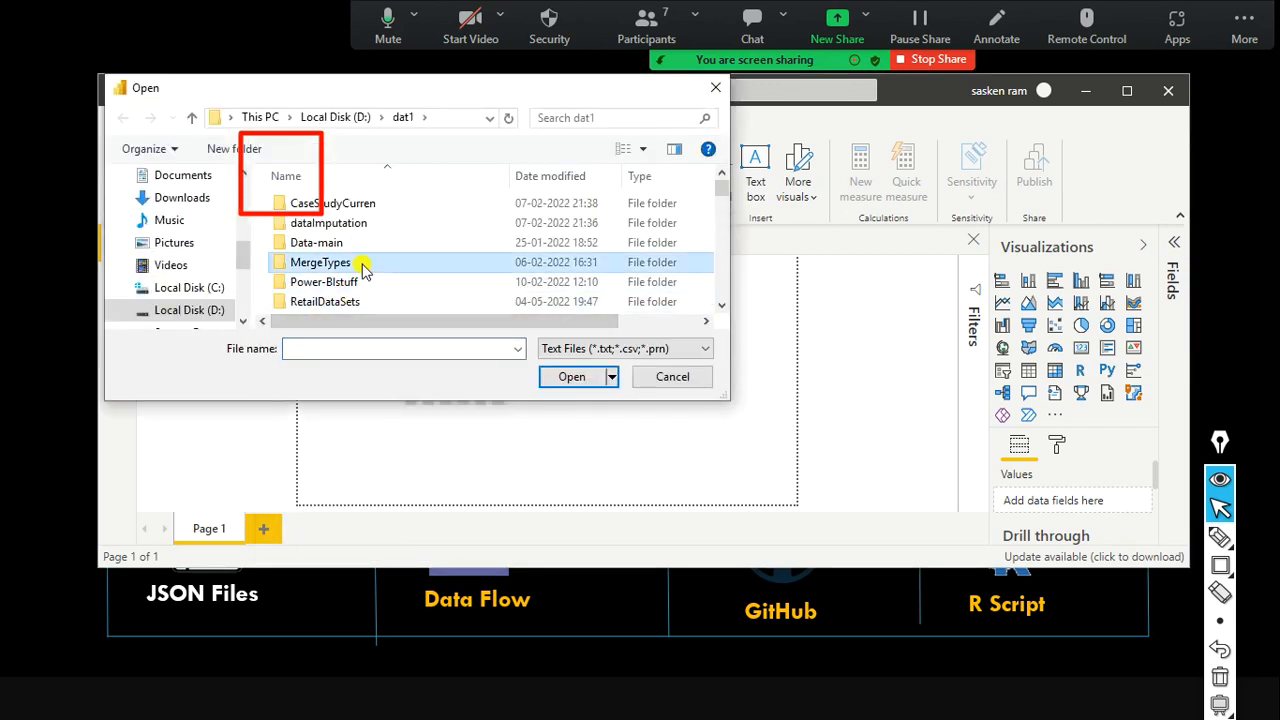
key(s)
key(s)
key(s)
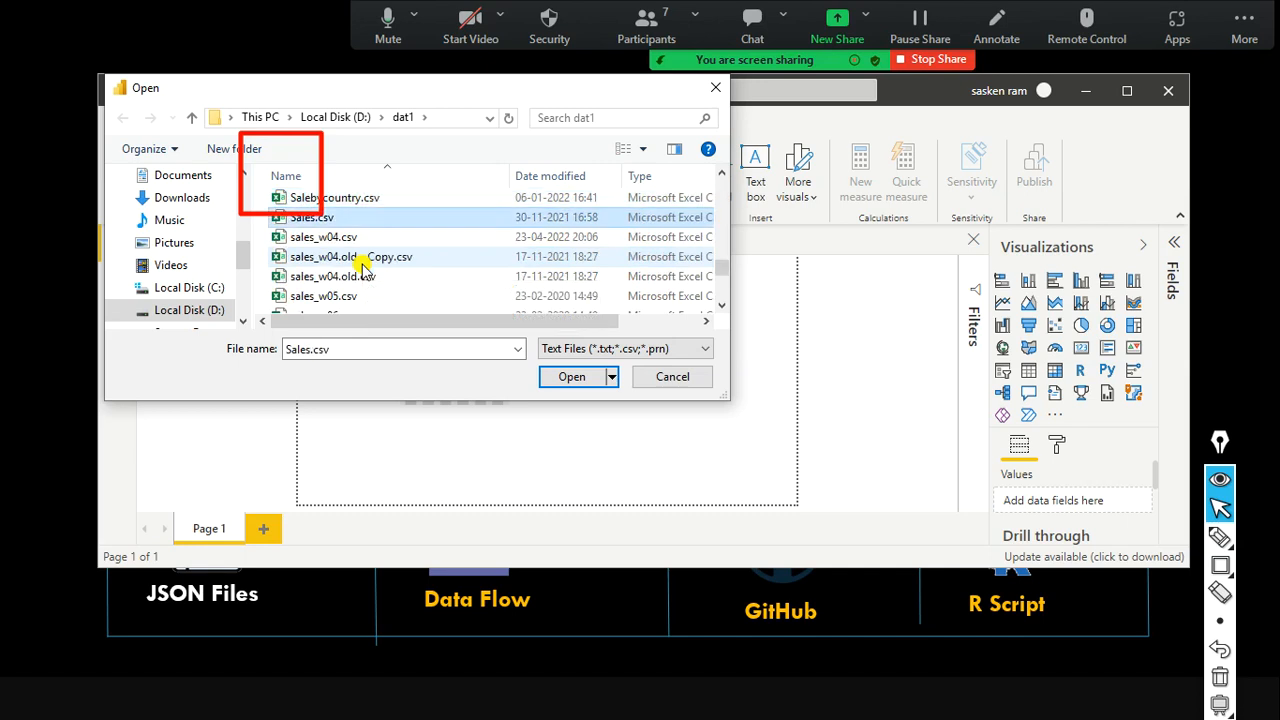
click(315, 239)
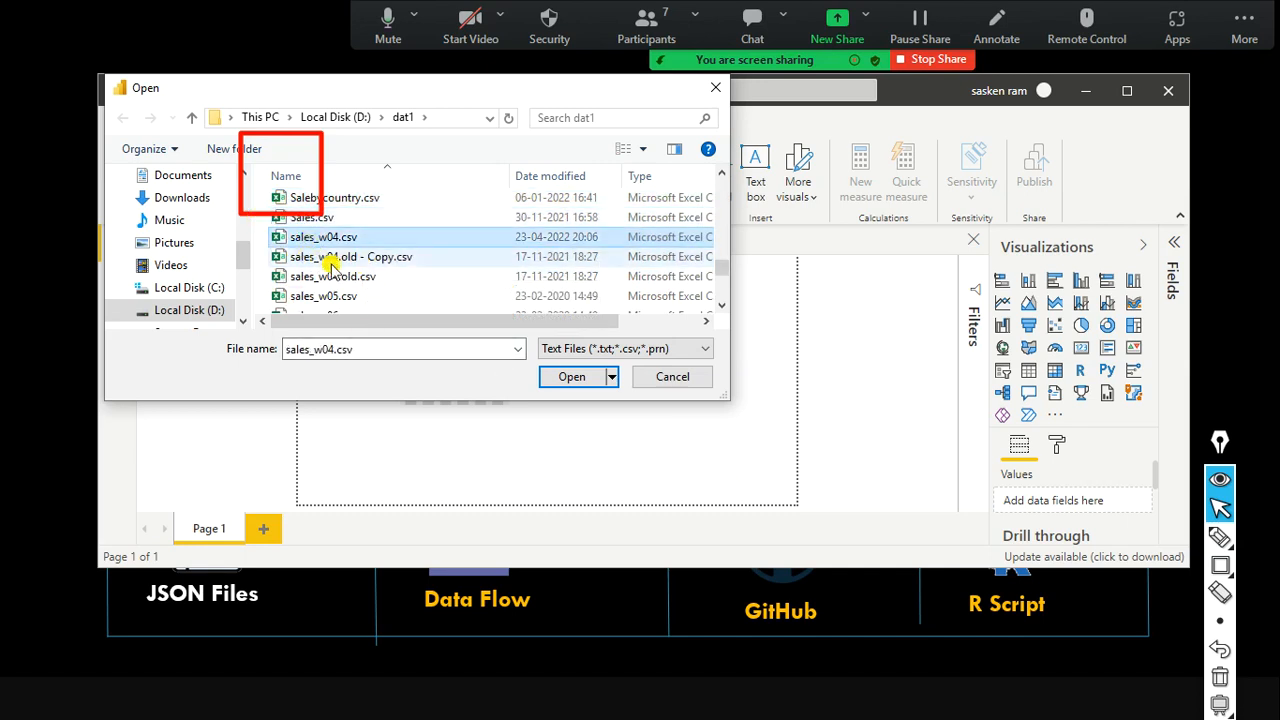
click(572, 377)
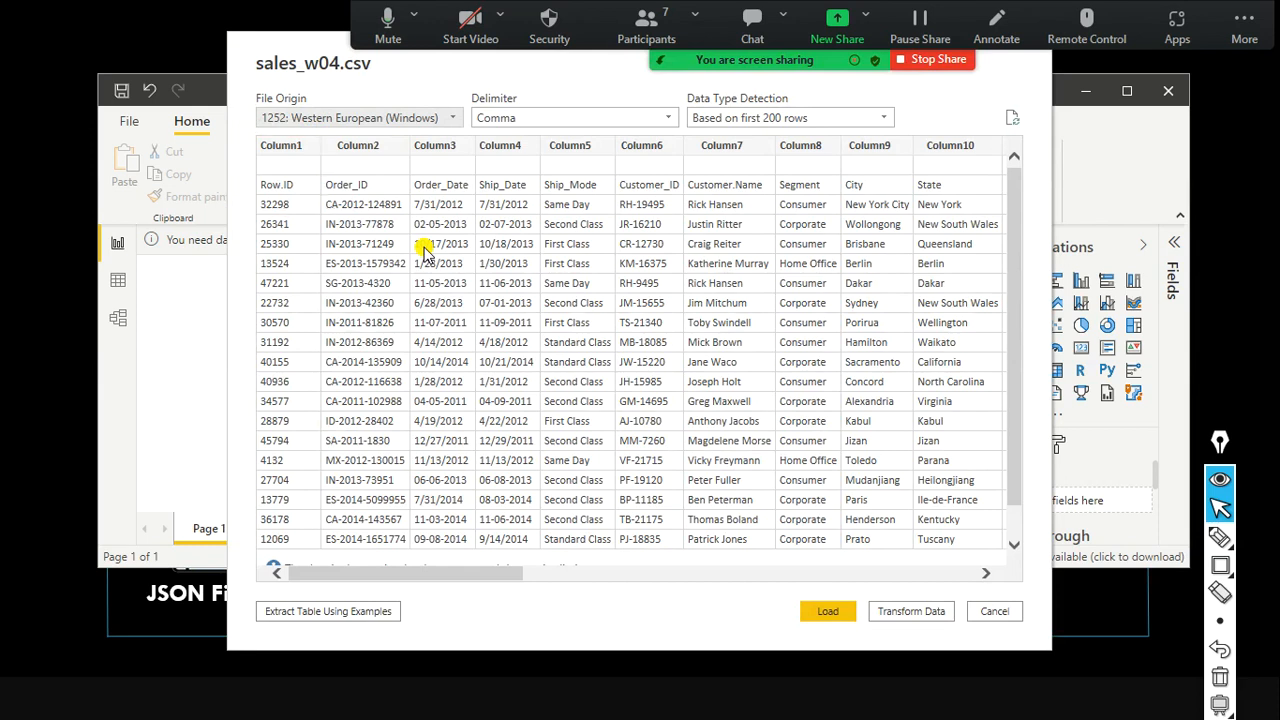
click(992, 609)
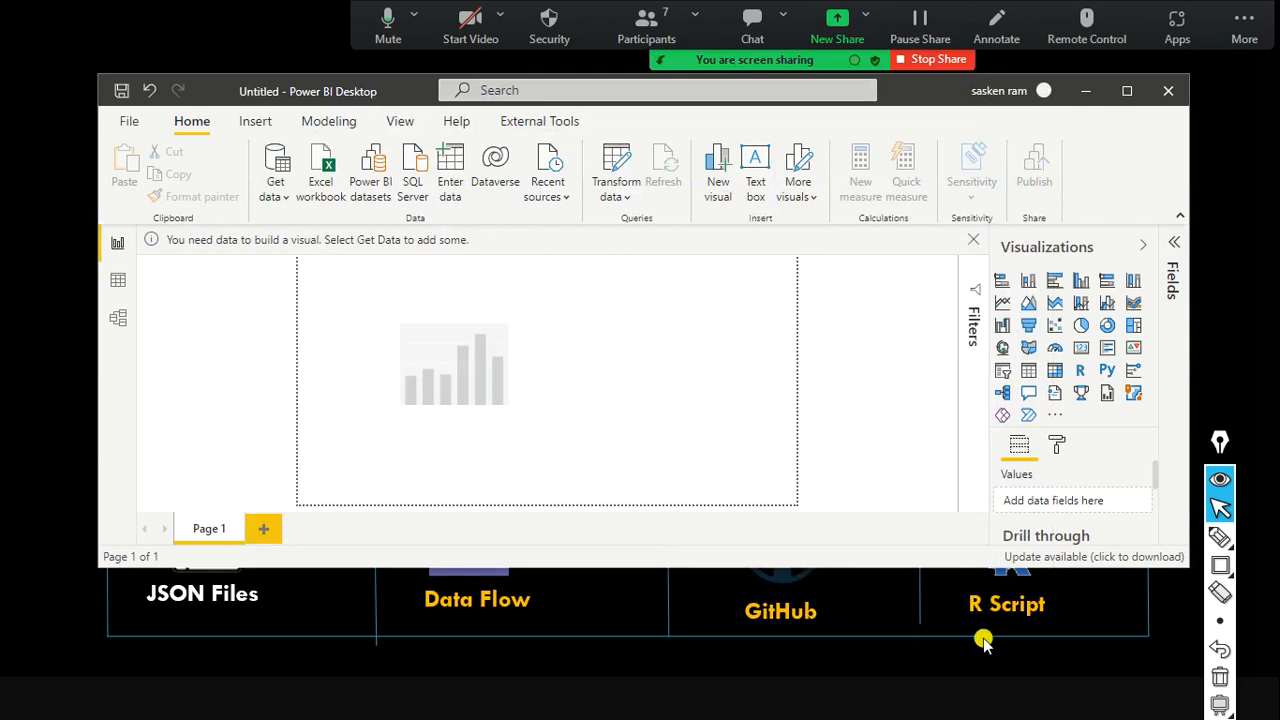
Choose Text/CSV from Get data and select sales_w04.csv in the dat1 folder.
click(266, 200)
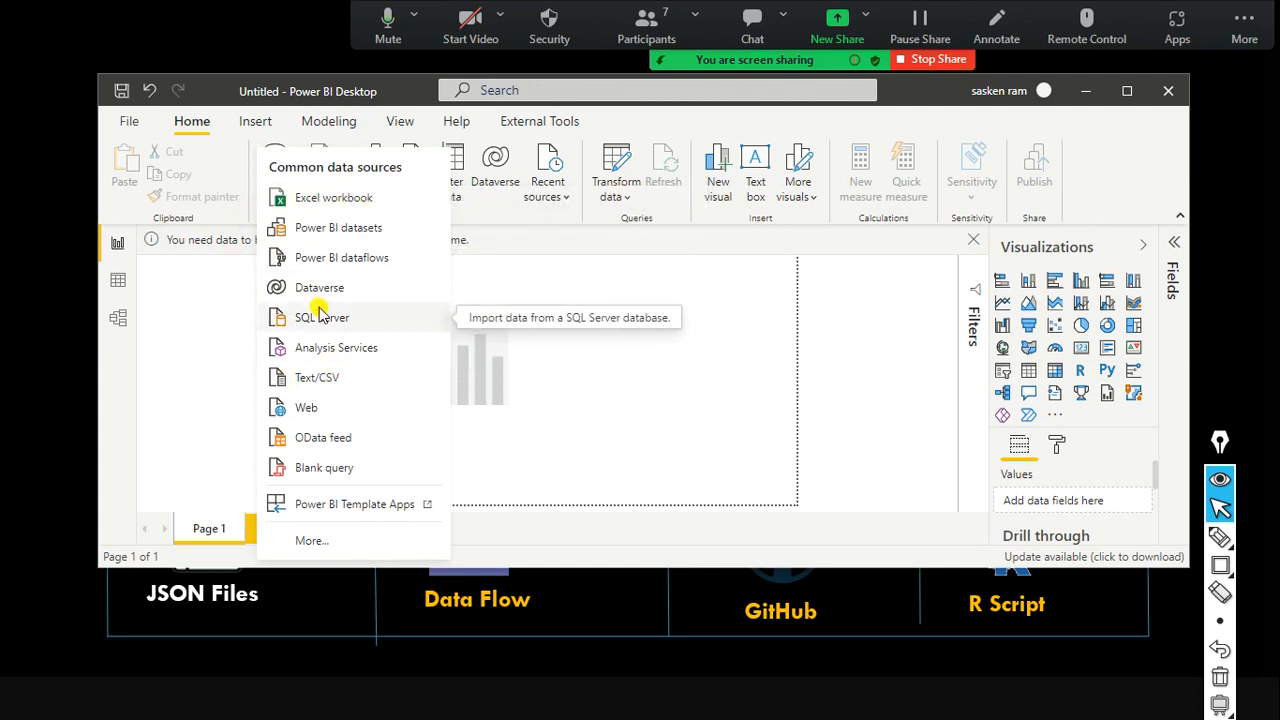
click(320, 380)
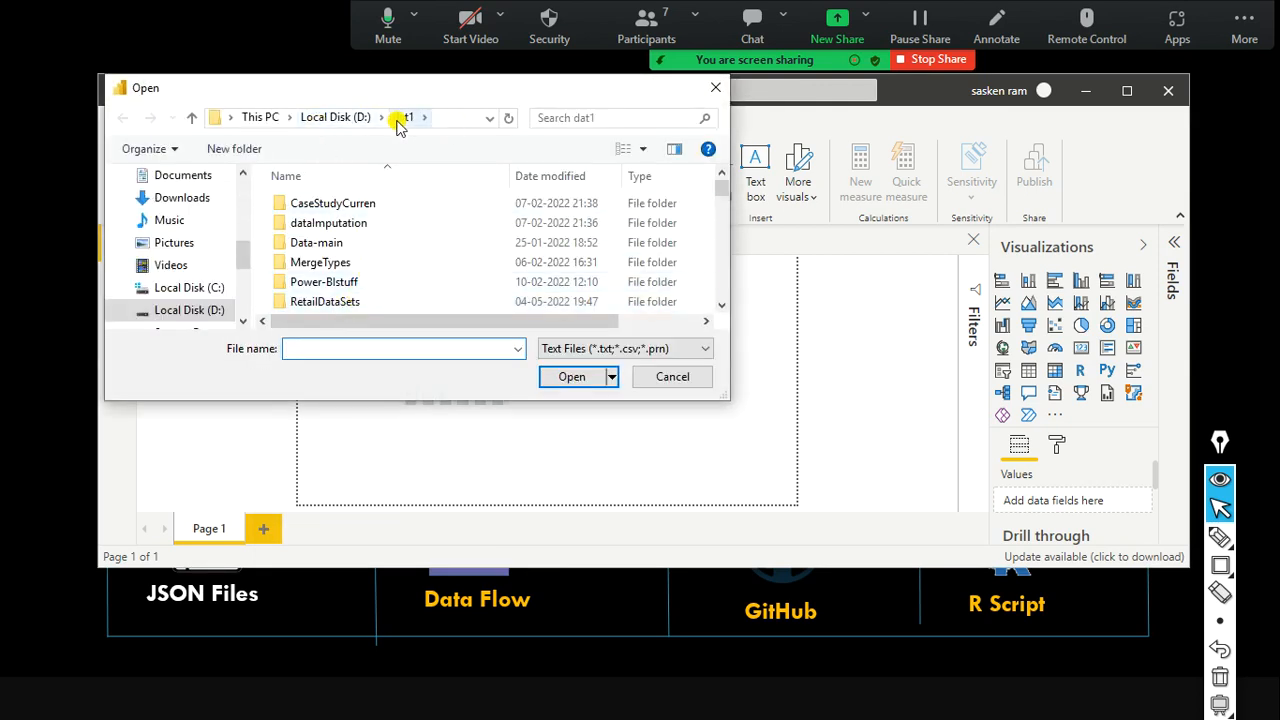
scroll(357, 265, down, 6)
click(357, 264)
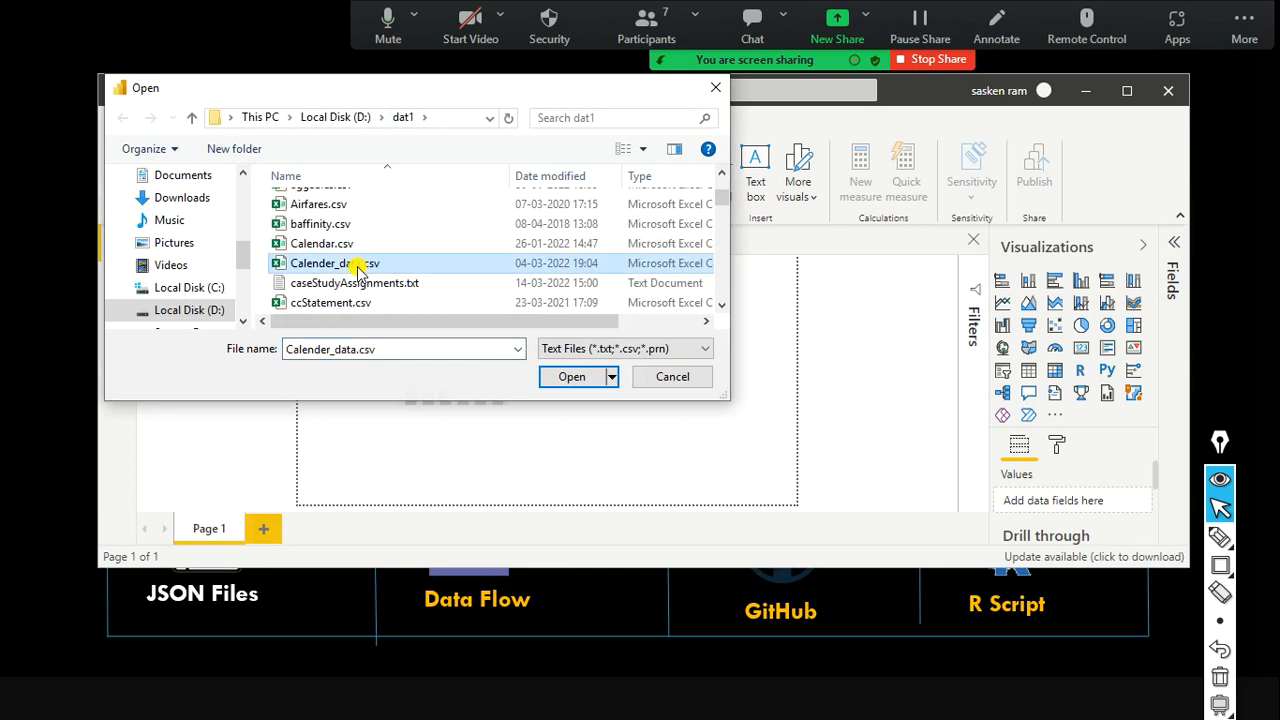
key(s)
key(s)
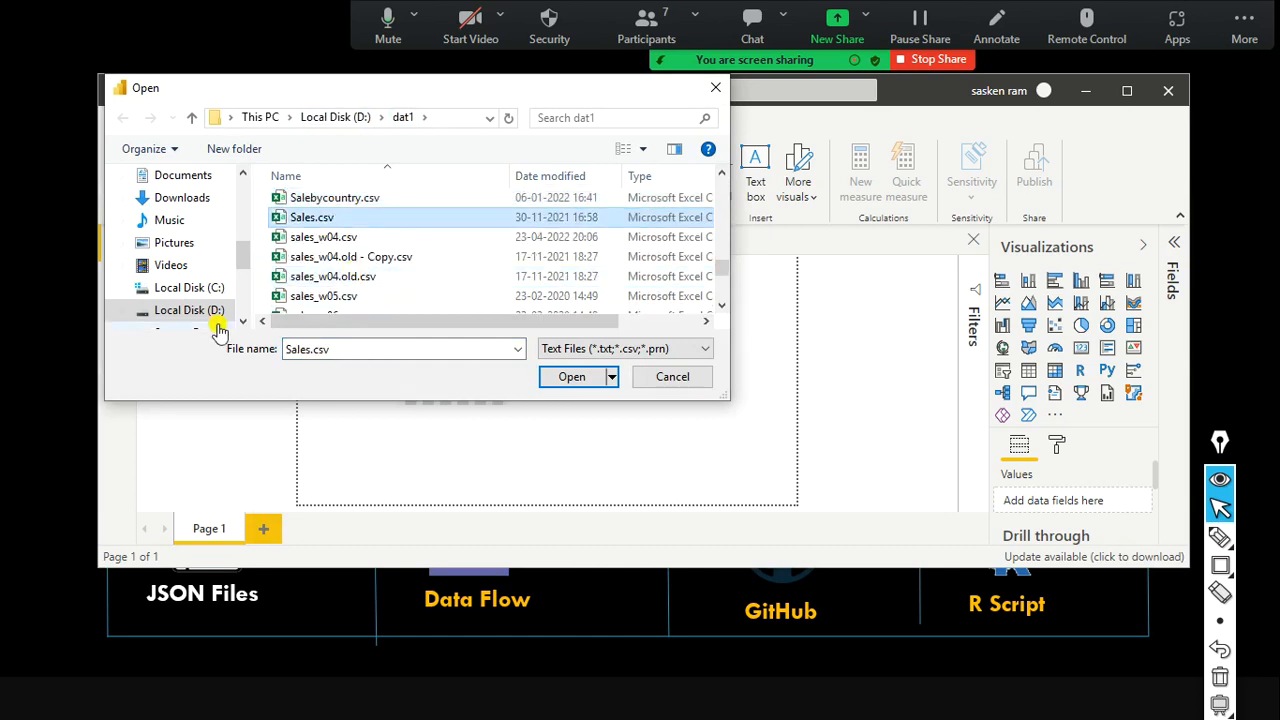
click(333, 238)
Open the sales_w04.csv preview and scroll it right until the Sales column is visible.
click(578, 383)
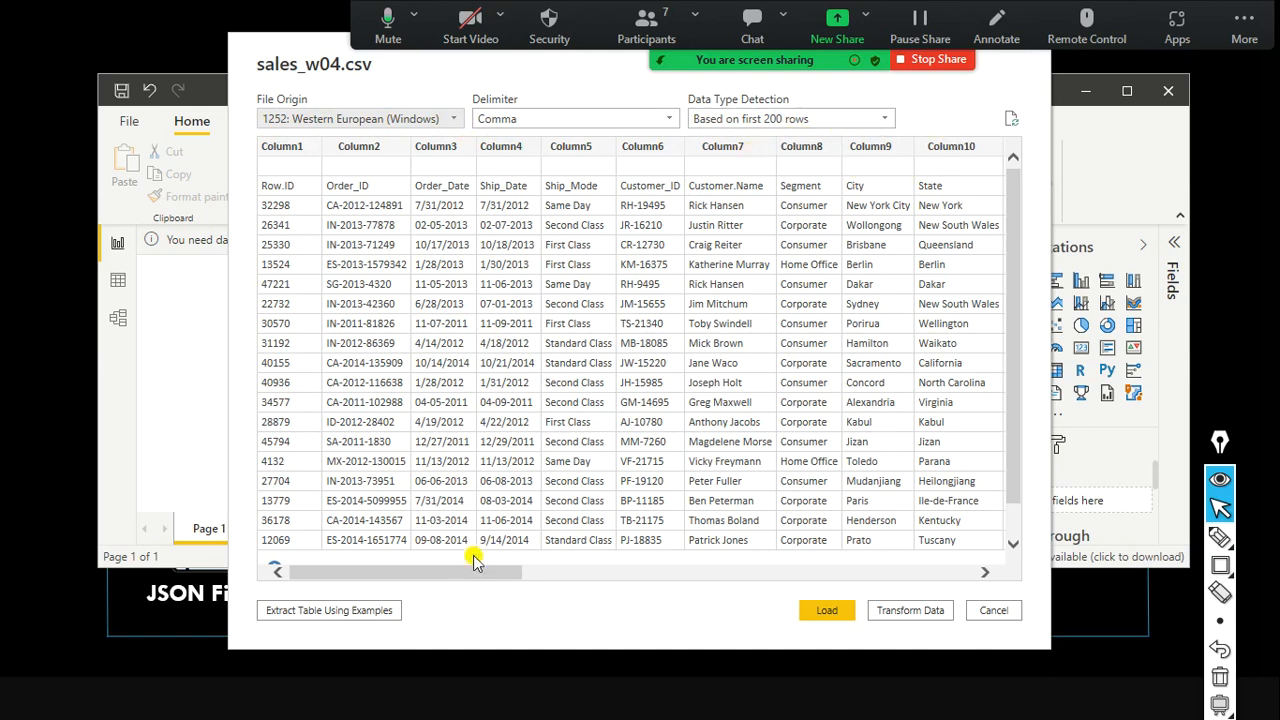
drag(452, 573, 374, 574)
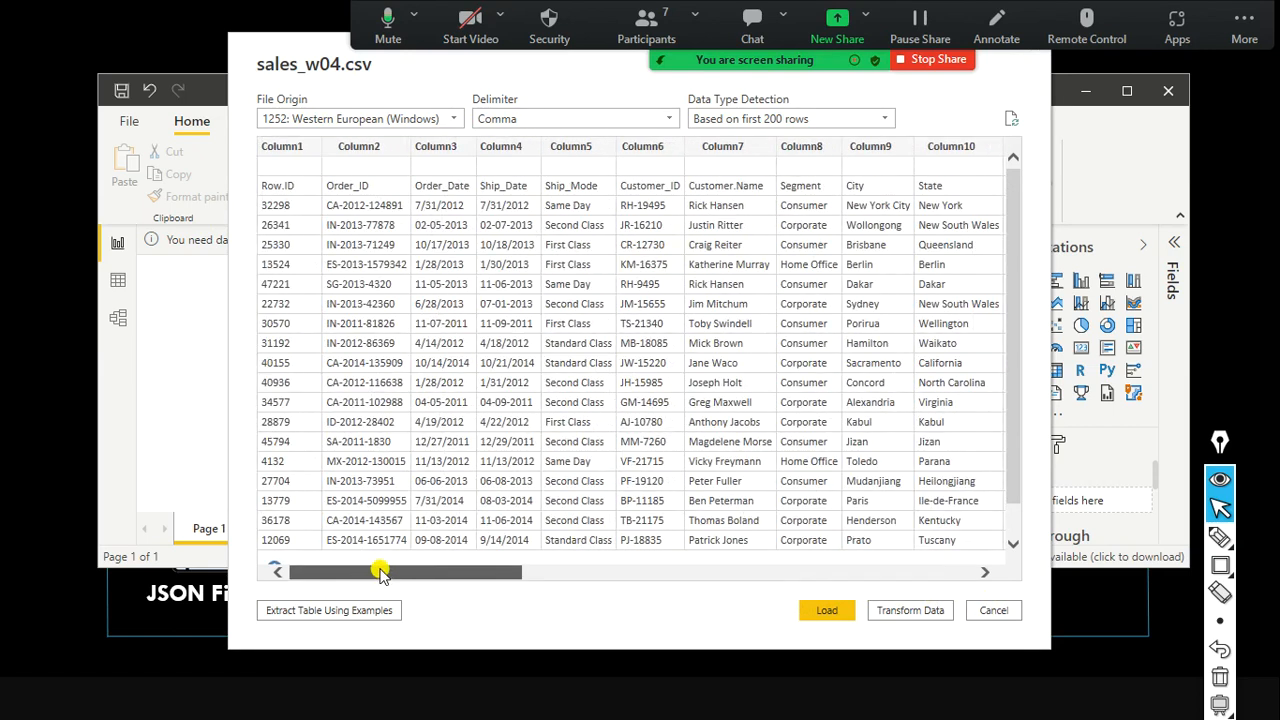
drag(409, 574, 931, 609)
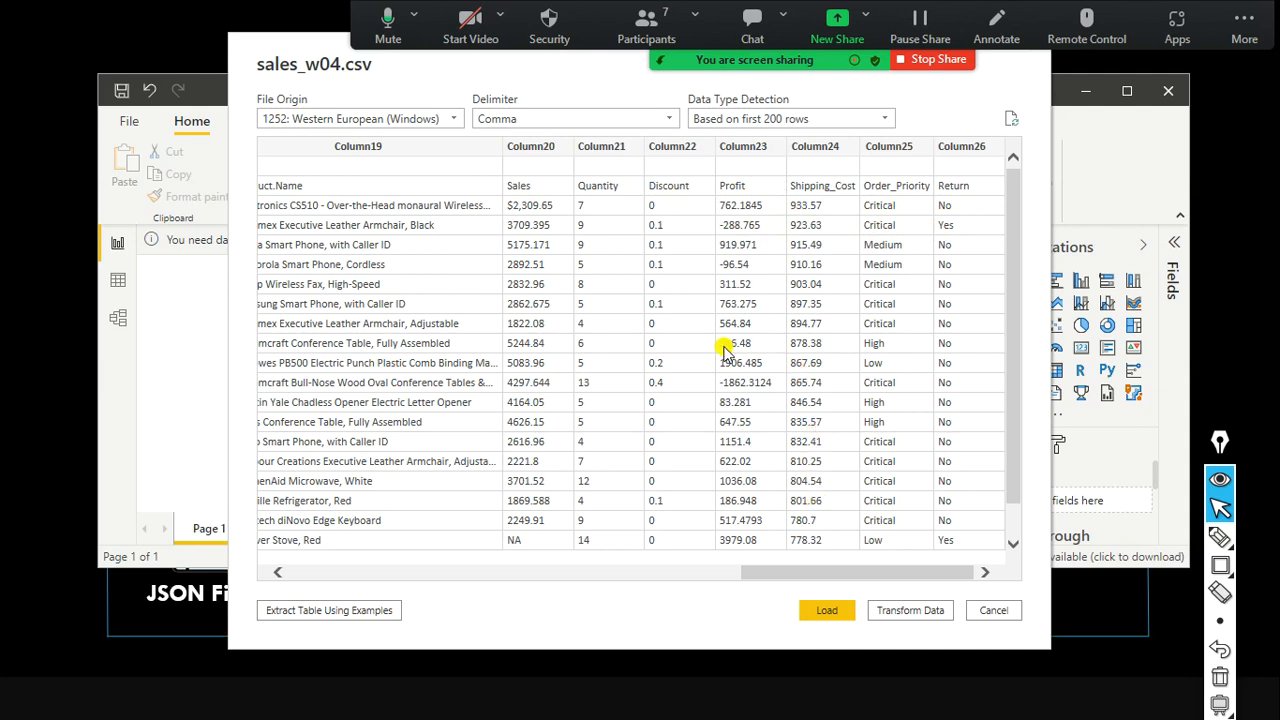
scroll(663, 320, down, 1)
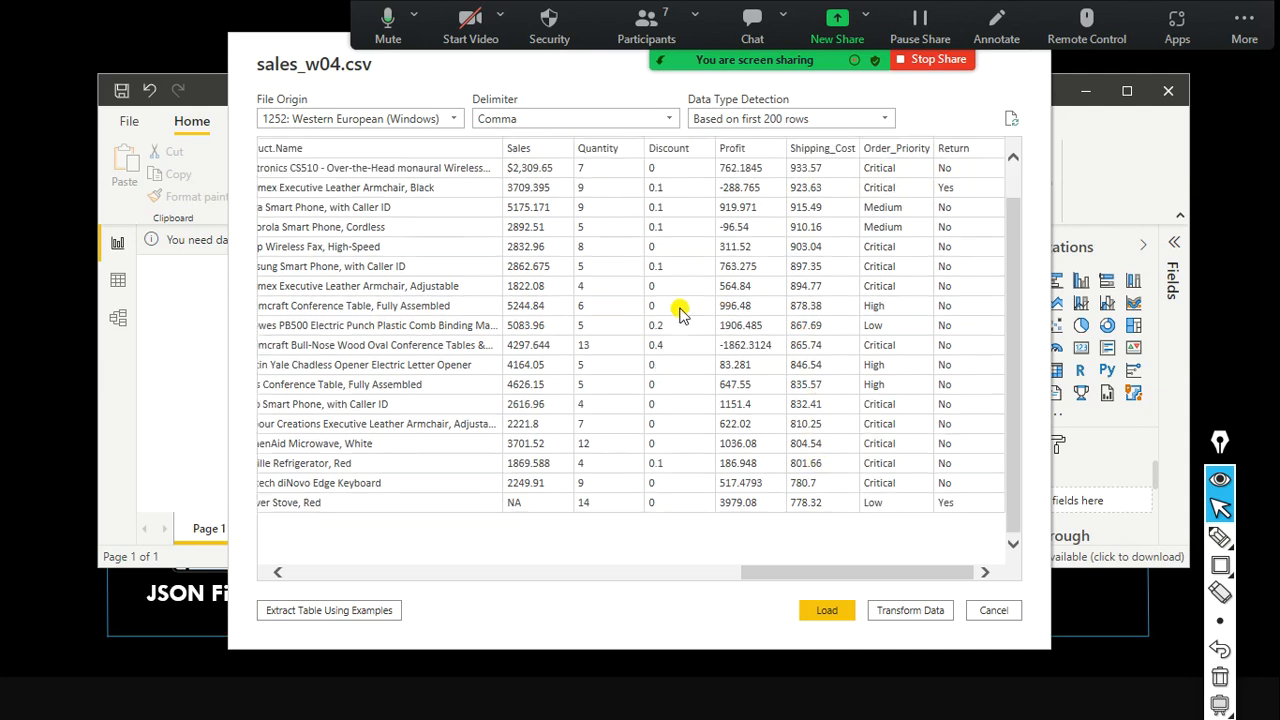
scroll(682, 318, up, 1)
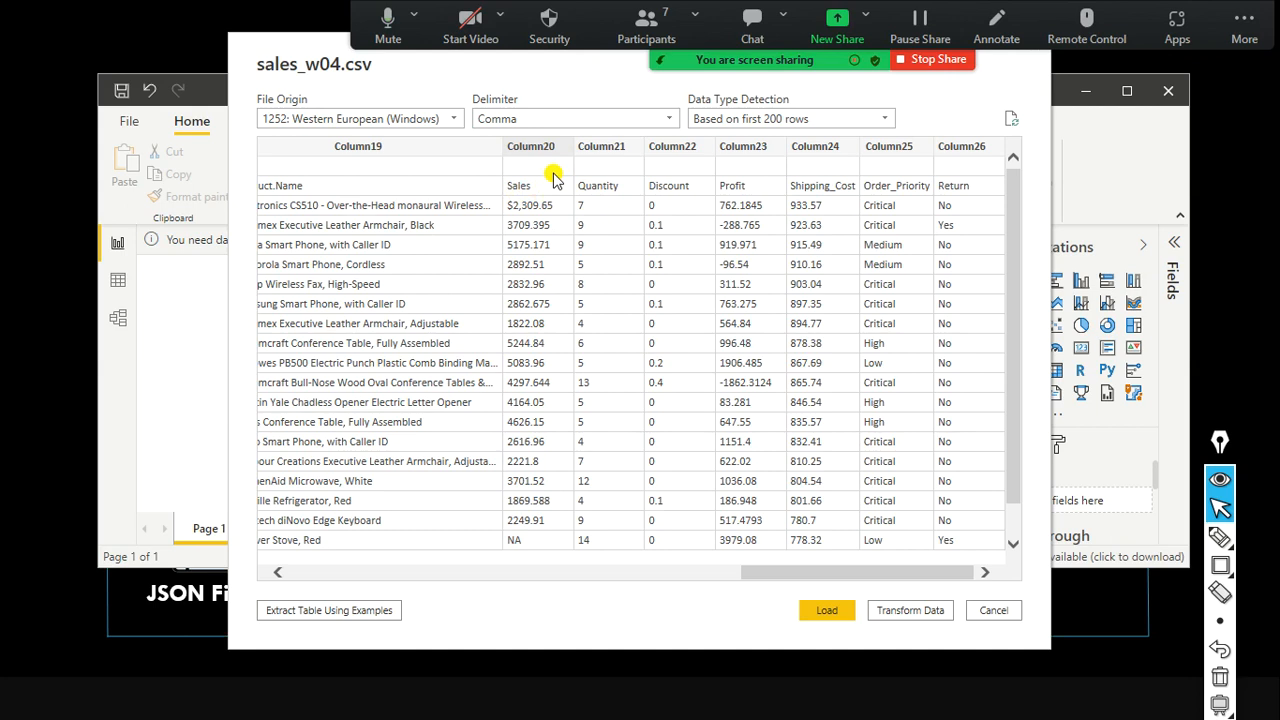
key(ctrl+shift+a)
mouse_move(573, 61)
mouse_down()
mouse_move(555, 164)
mouse_move(535, 186)
mouse_up()
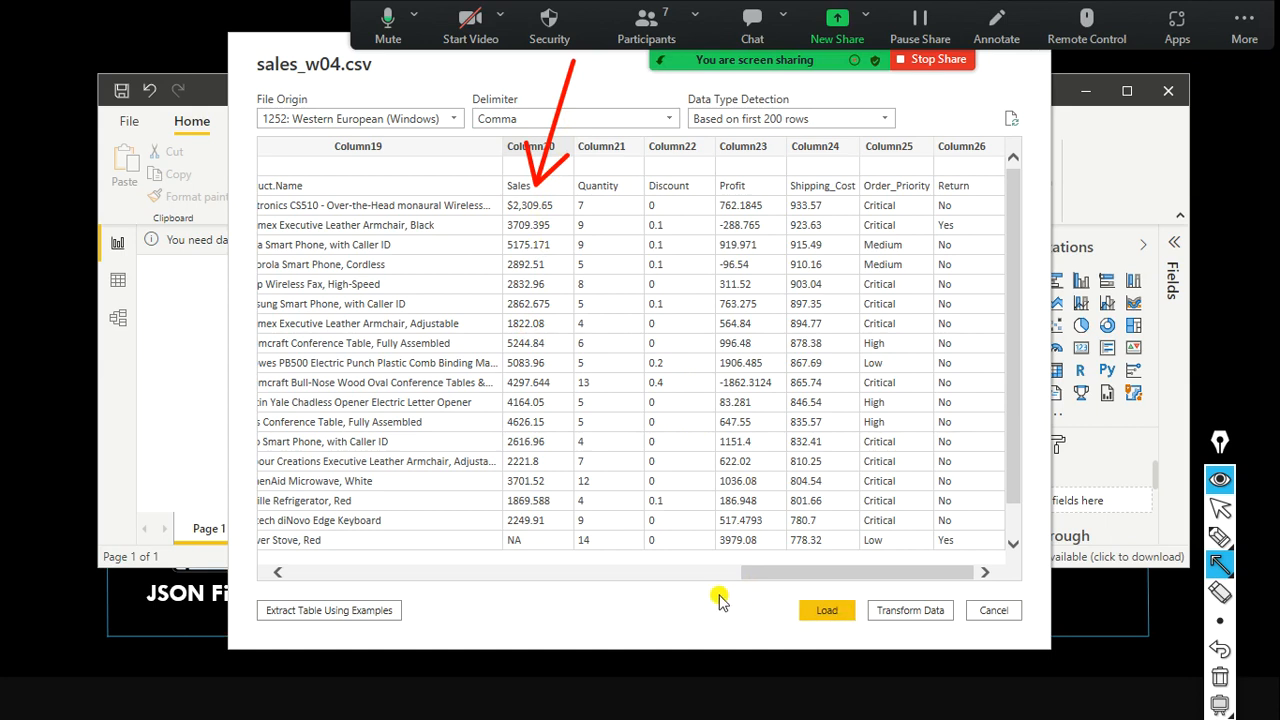
drag(788, 585, 868, 636)
drag(872, 587, 970, 650)
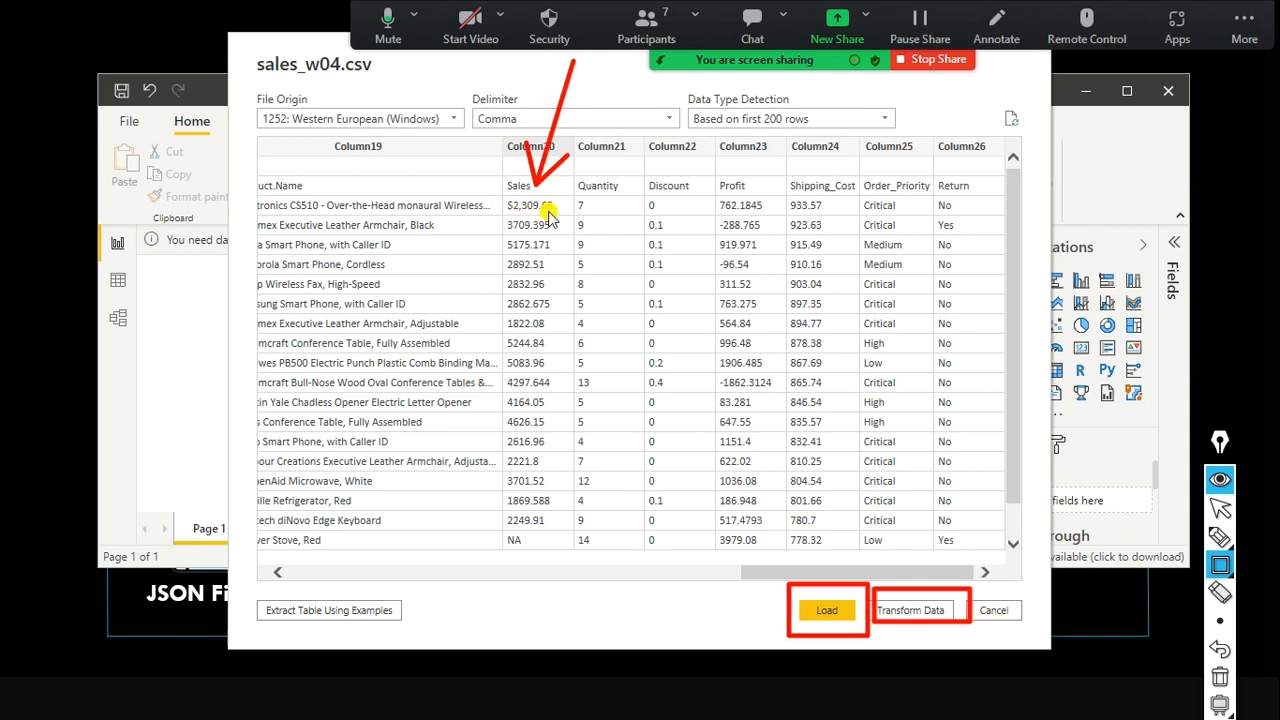
drag(498, 196, 560, 214)
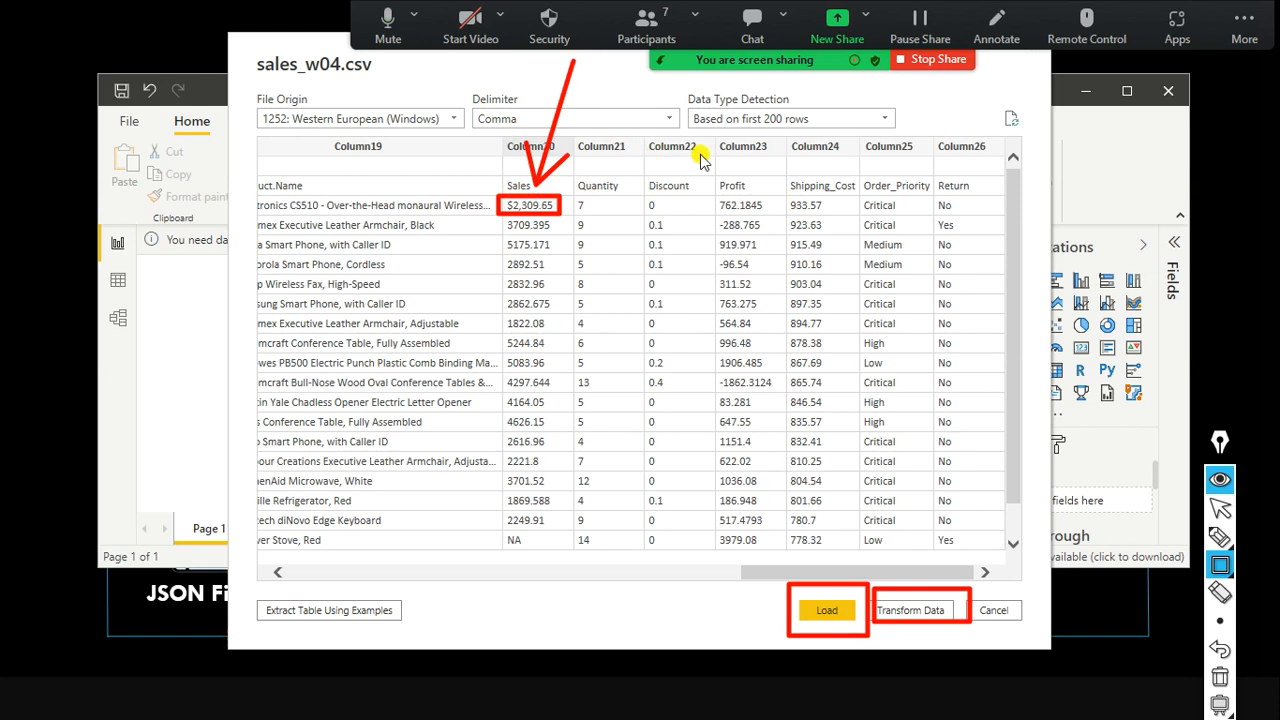
drag(747, 575, 640, 580)
key(ctrl+shift+2)
drag(767, 576, 270, 567)
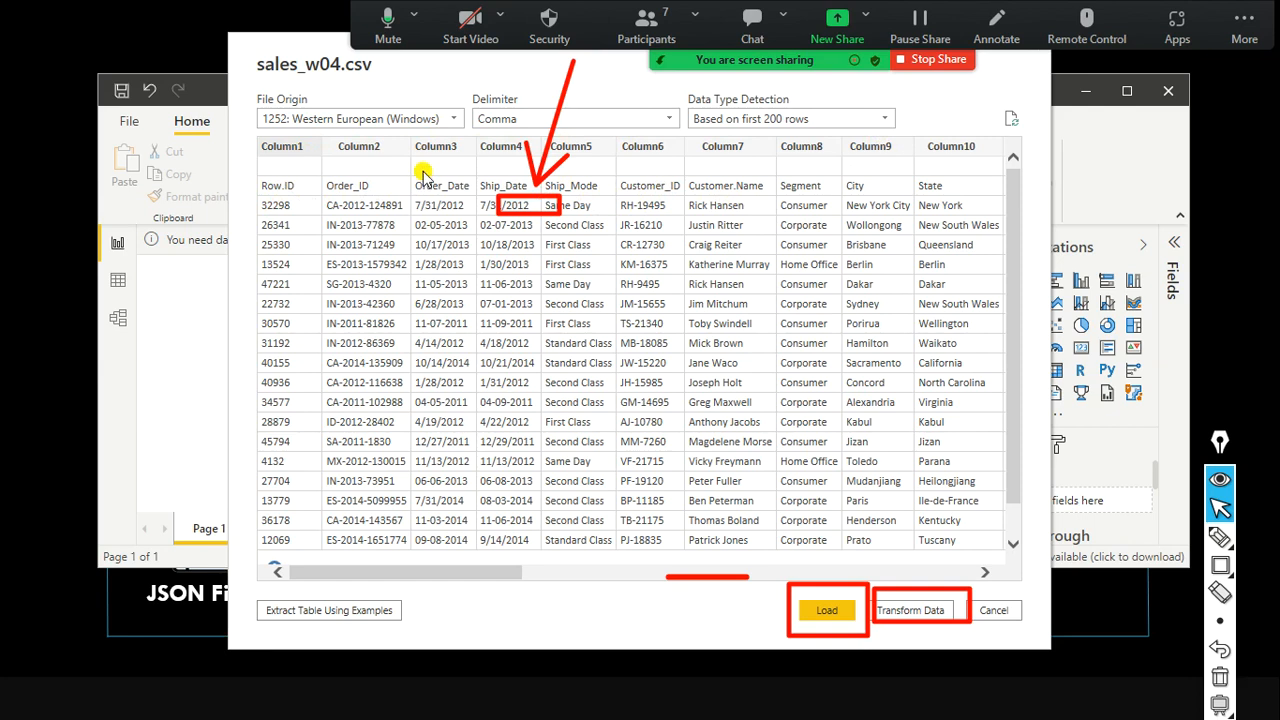
Inspect the preview's Column20 (Sales) values, such as $2,309.65 and NA.
key(ctrl+shift+a)
drag(444, 180, 441, 146)
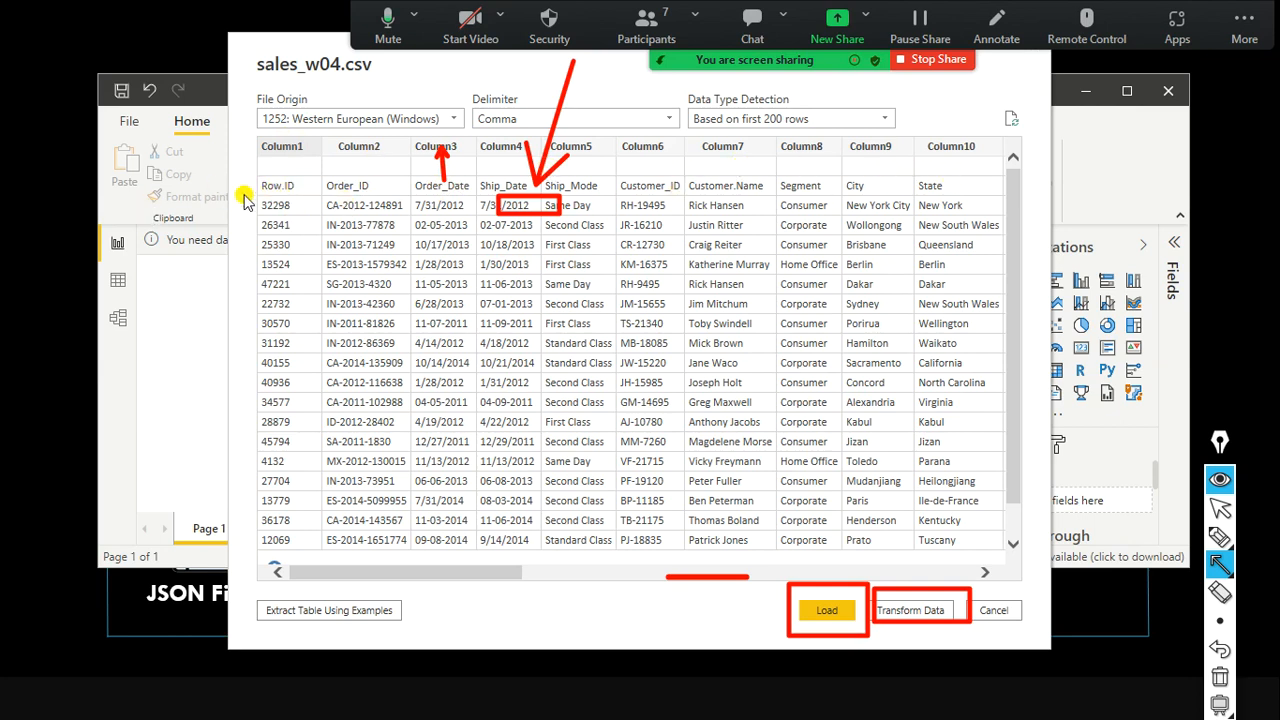
drag(214, 186, 256, 185)
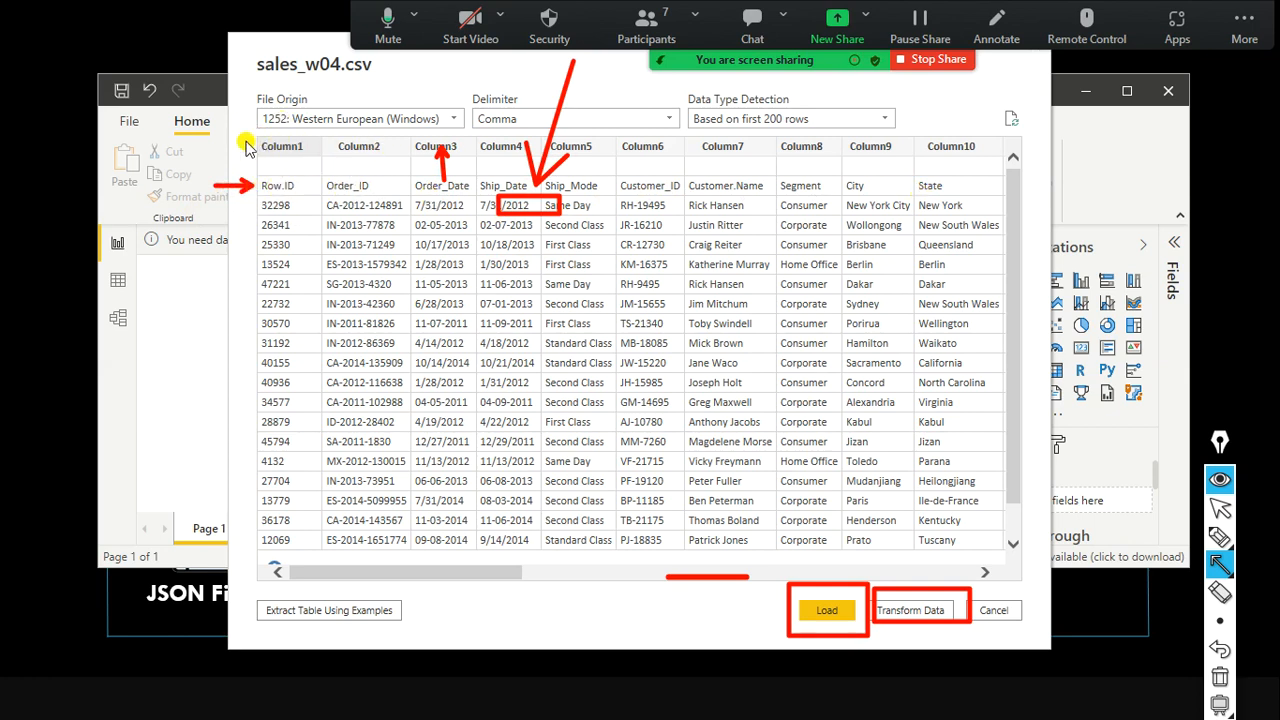
drag(270, 183, 277, 160)
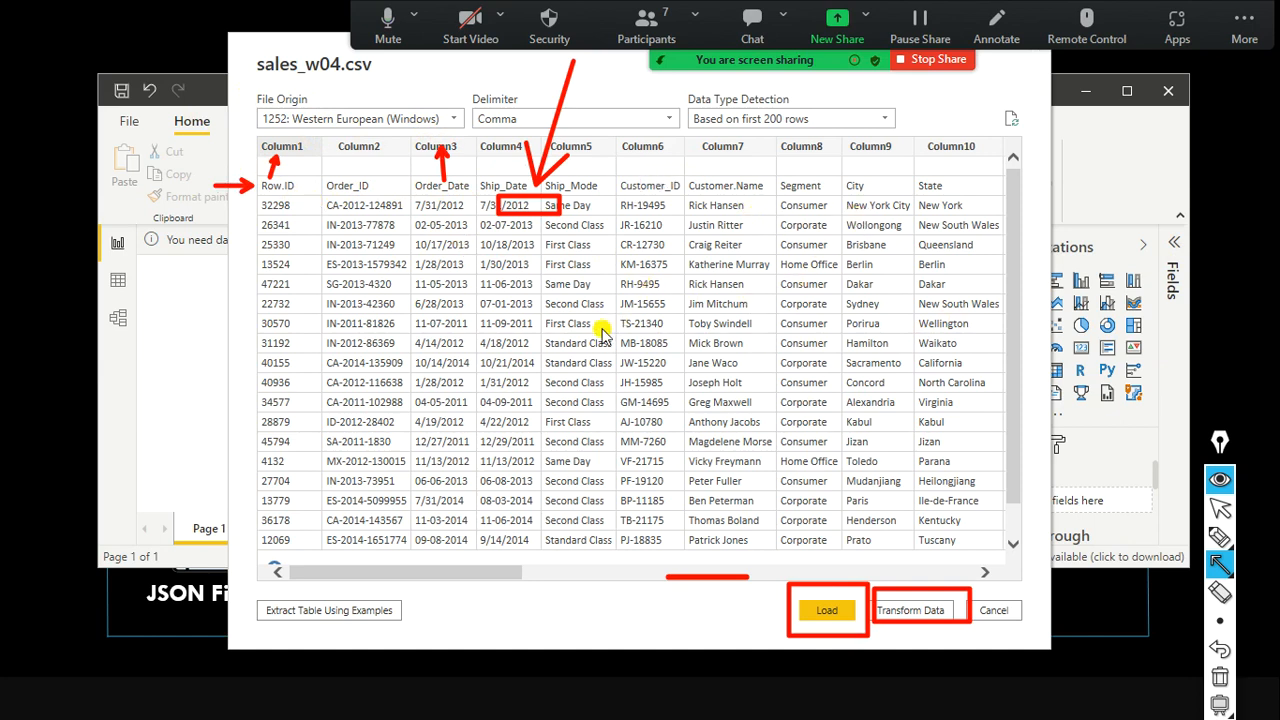
drag(428, 572, 578, 578)
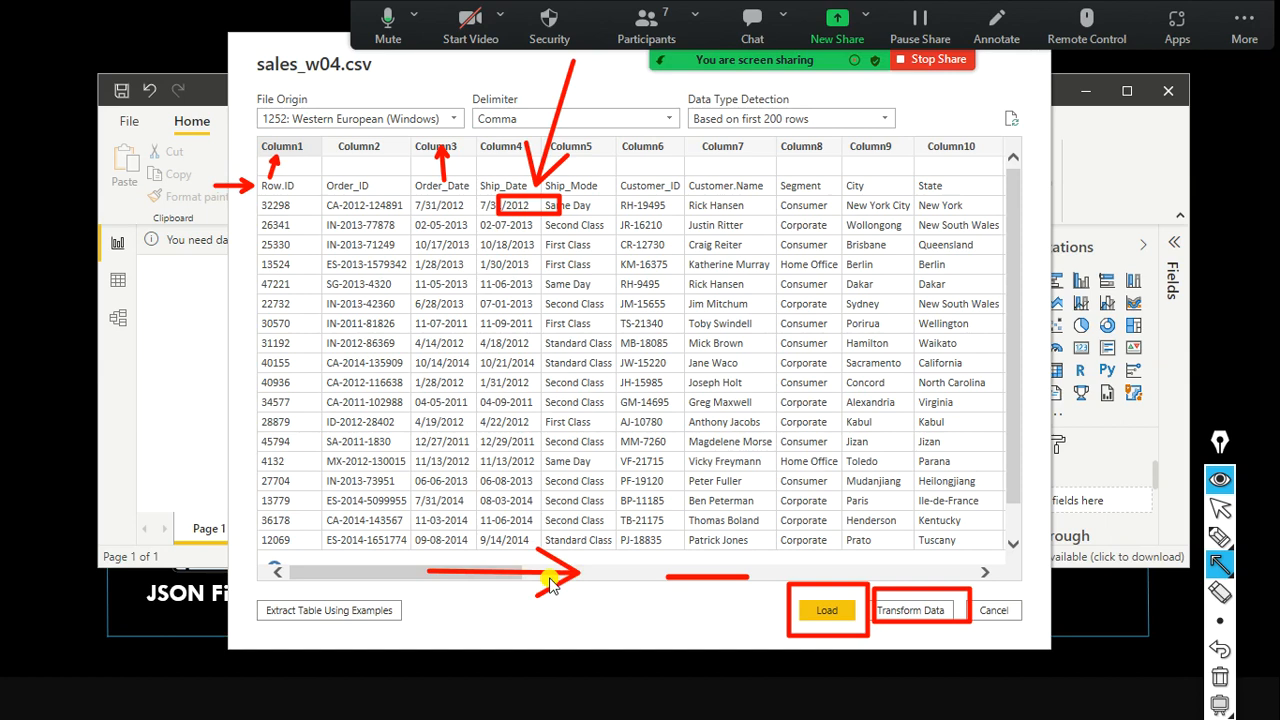
drag(433, 566, 565, 570)
key(ctrl+shift+2)
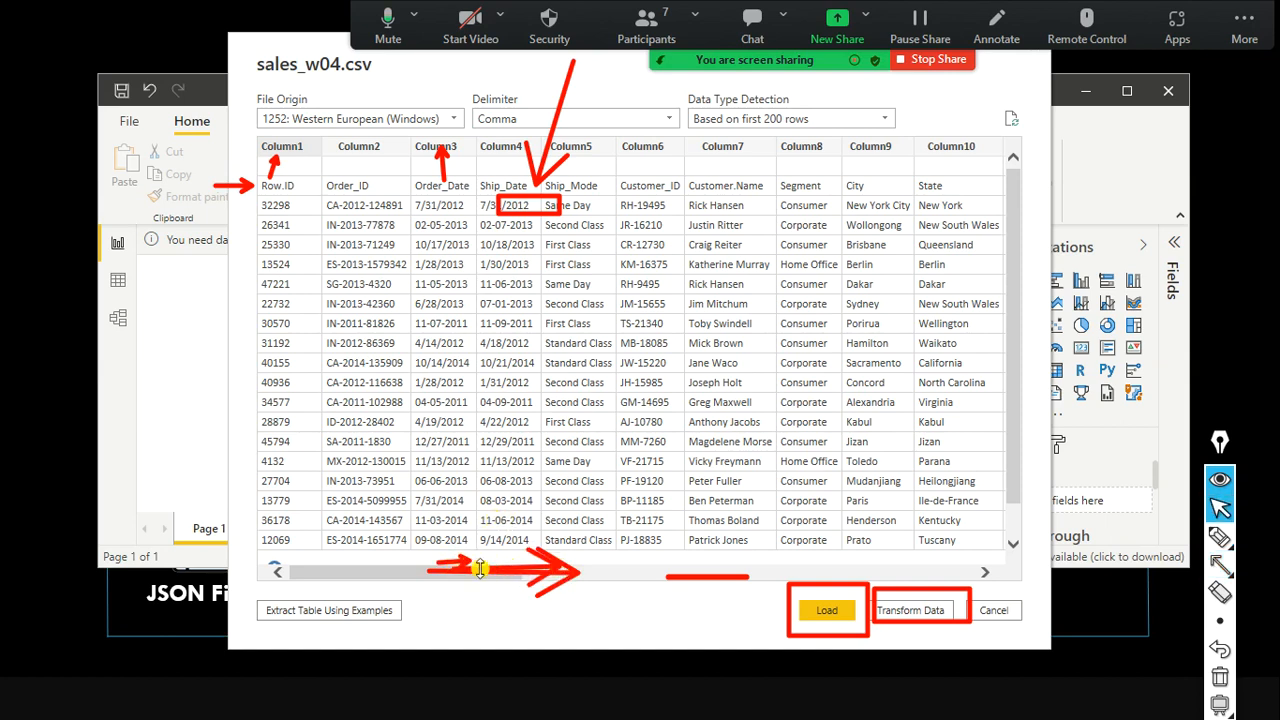
drag(428, 572, 885, 537)
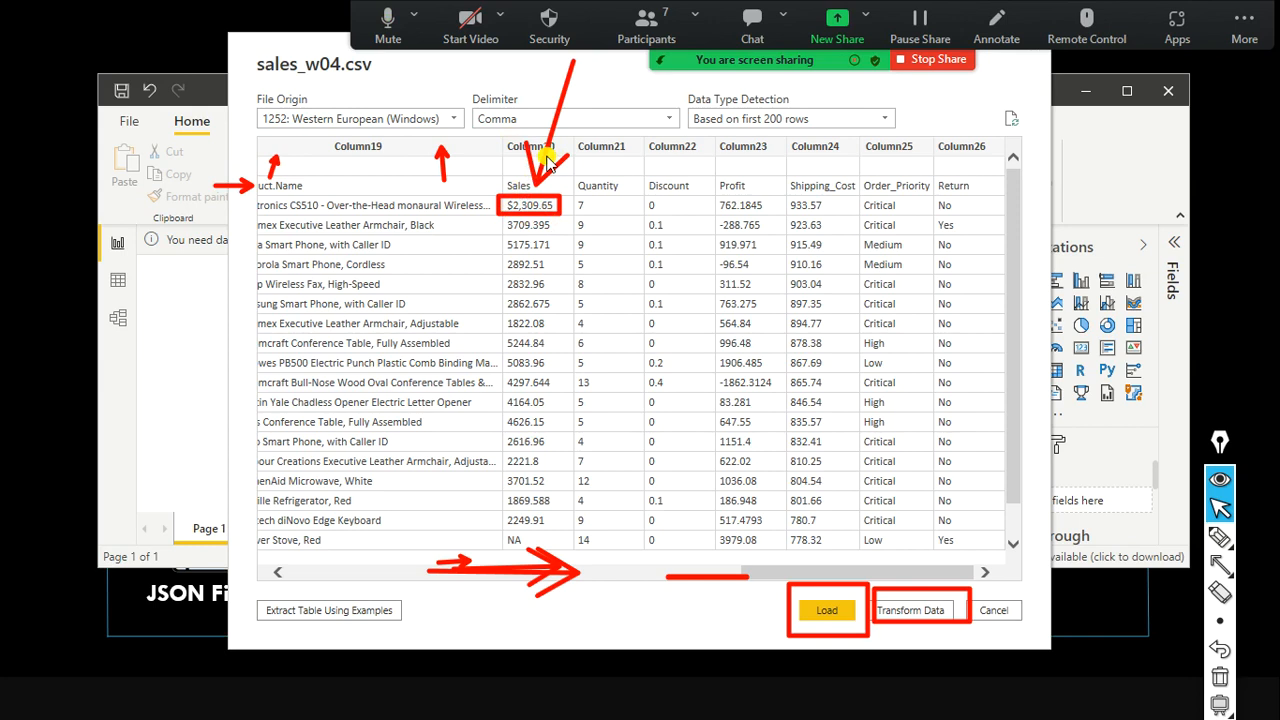
key(ctrl+shift+7)
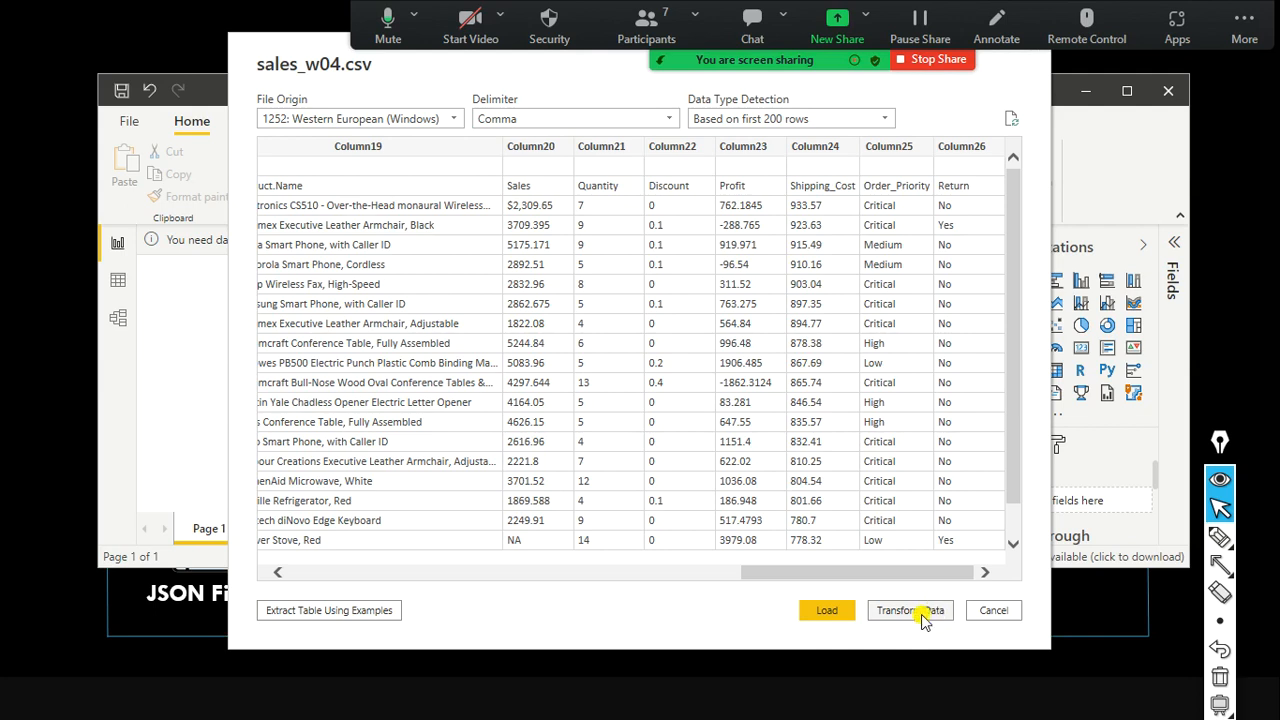
Take the CSV preview into Power Query and apply the pending sales_w04 query changes.
click(822, 614)
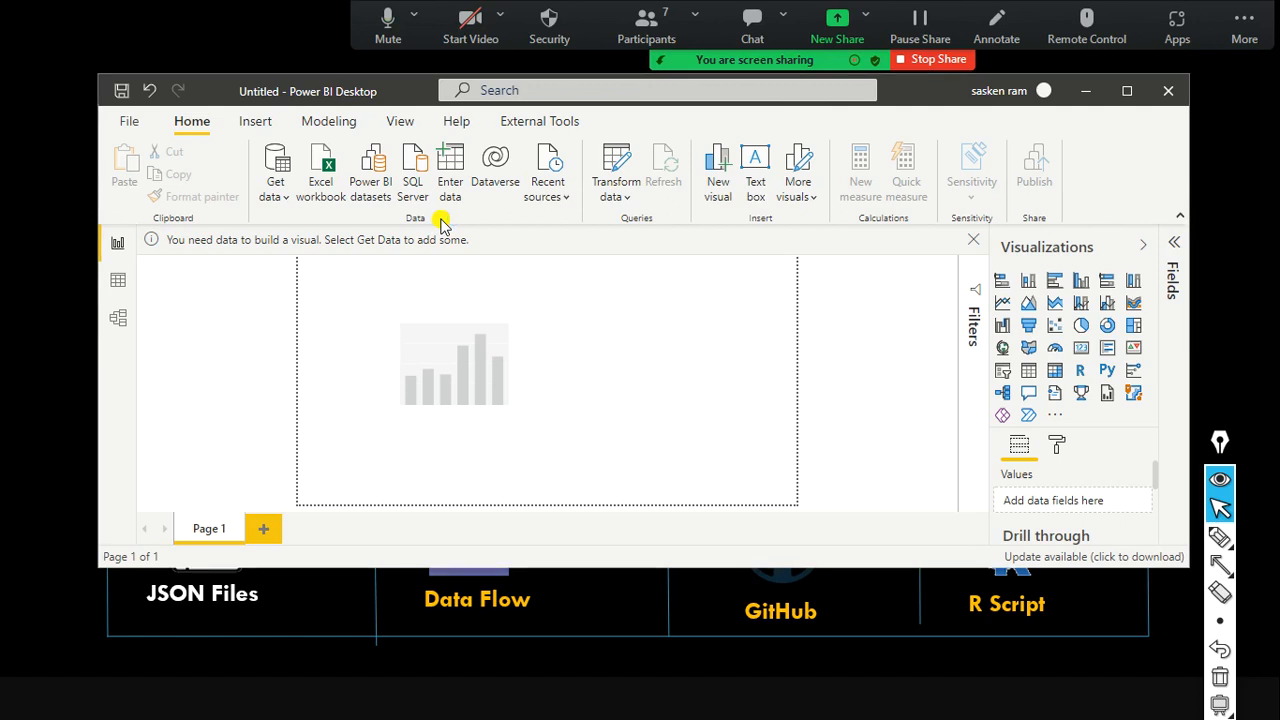
click(567, 250)
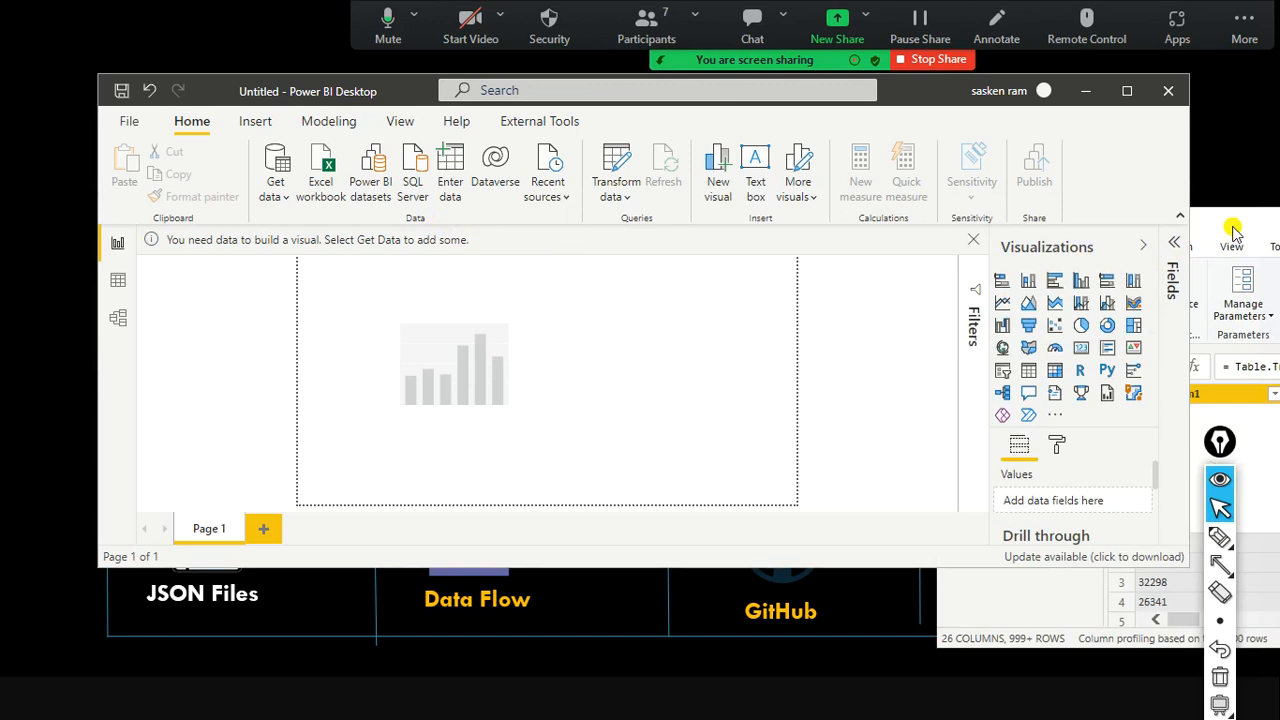
click(1129, 95)
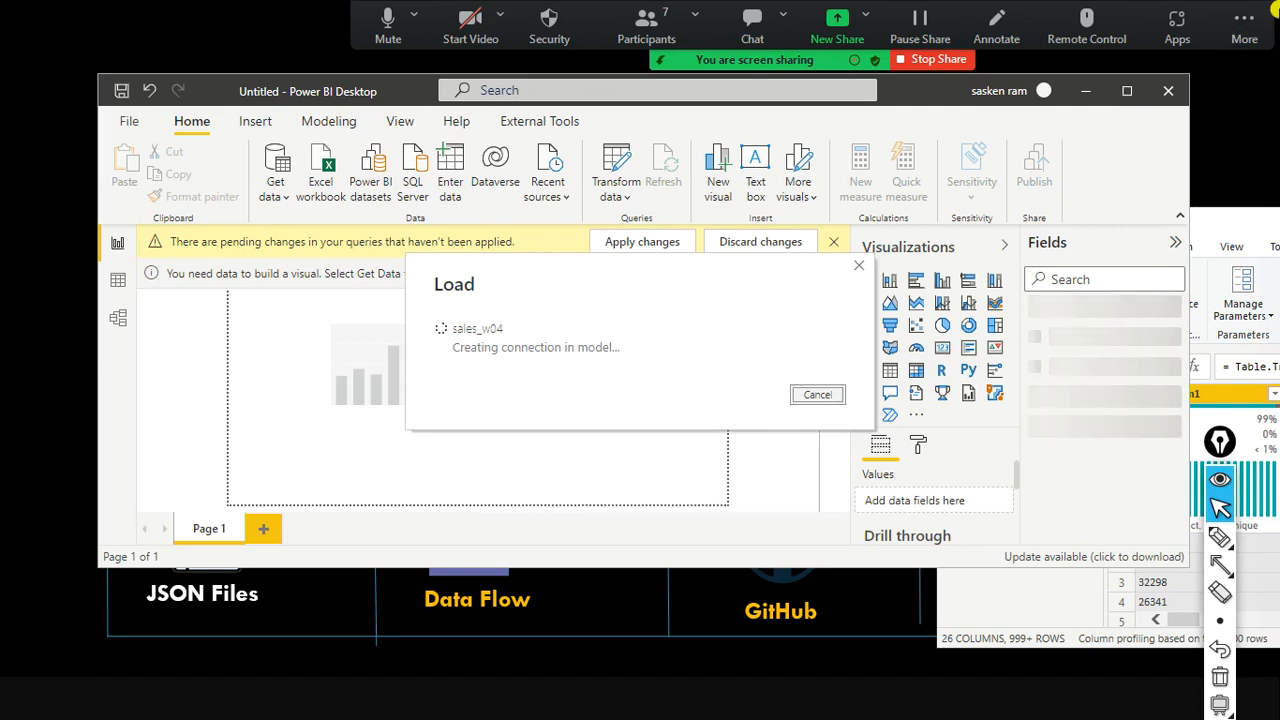
Let the Load dialog finish creating the sales_w04 connection in the data model.
click(1230, 24)
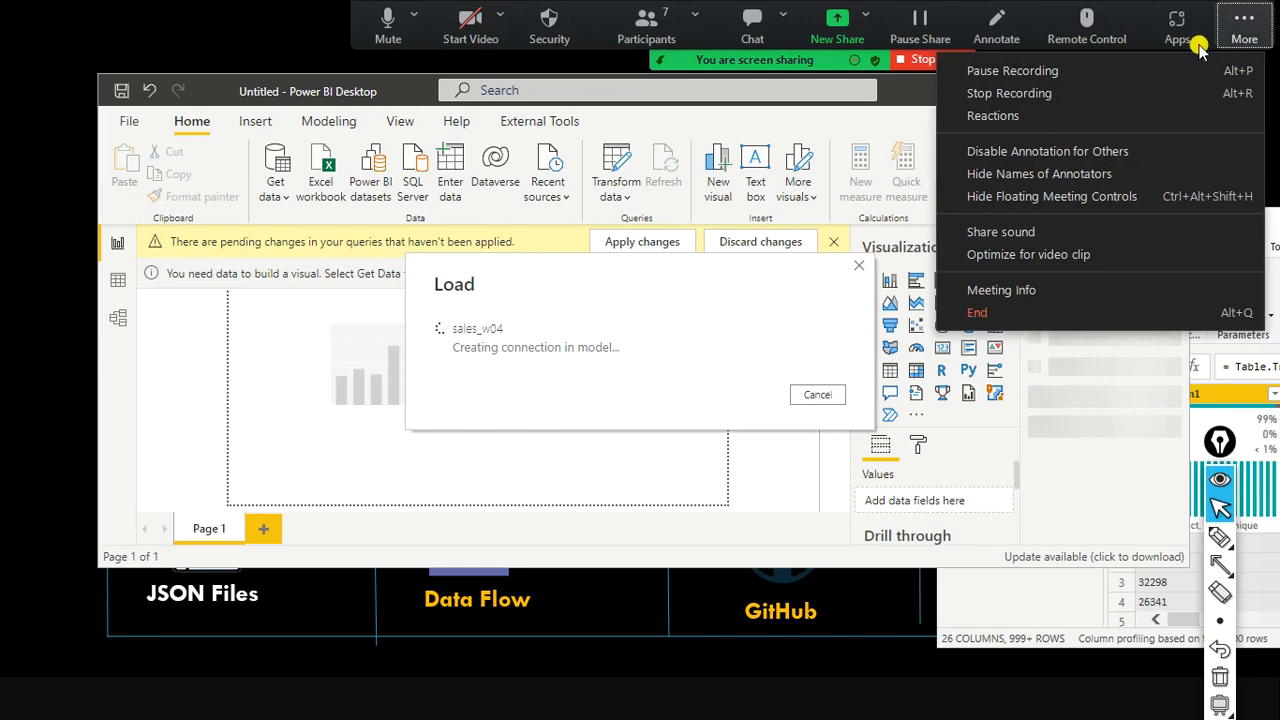
click(418, 91)
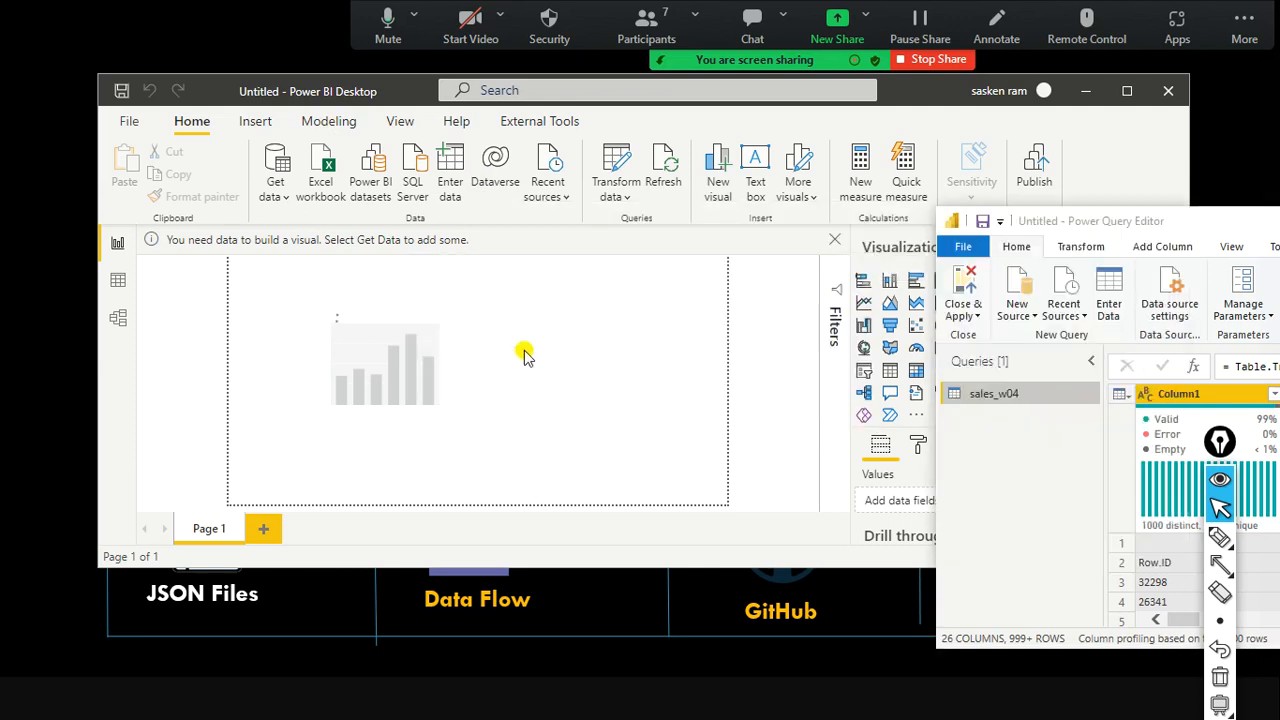
Drag Power Query Editor to the bottom of the screen, revealing sales_w04 in the Fields pane.
drag(1197, 222, 1219, 438)
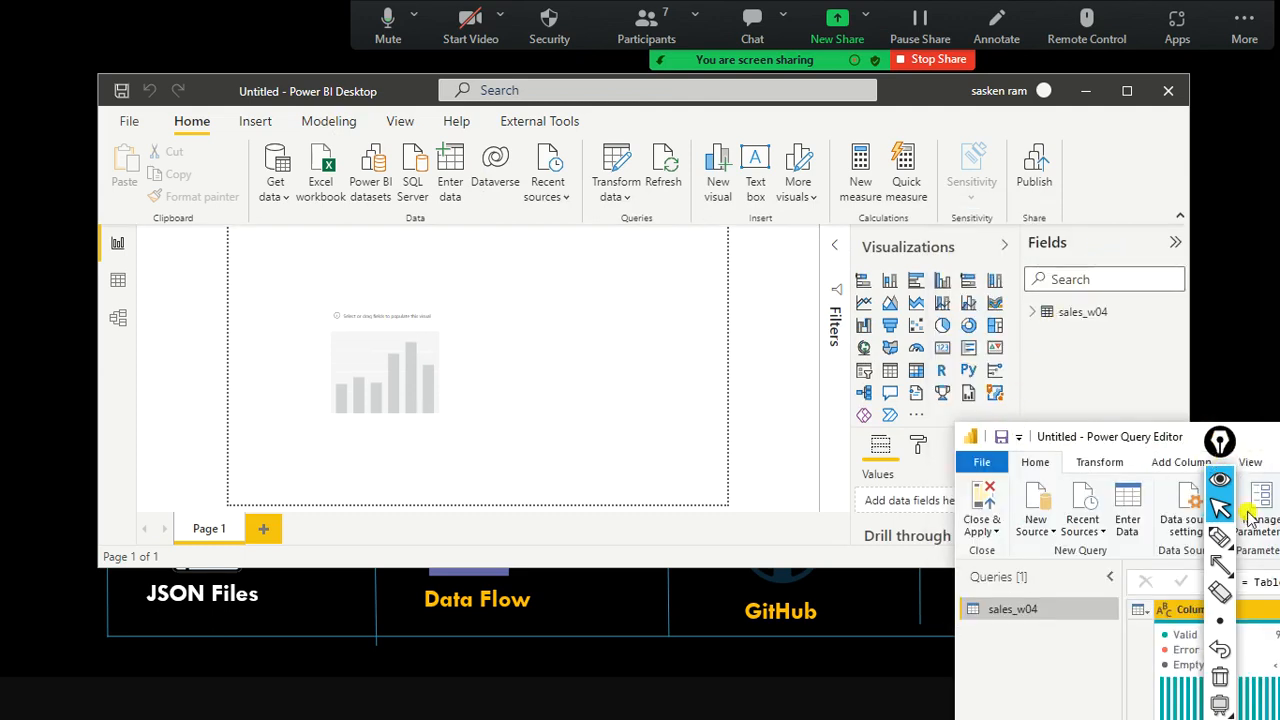
drag(1259, 442, 1199, 682)
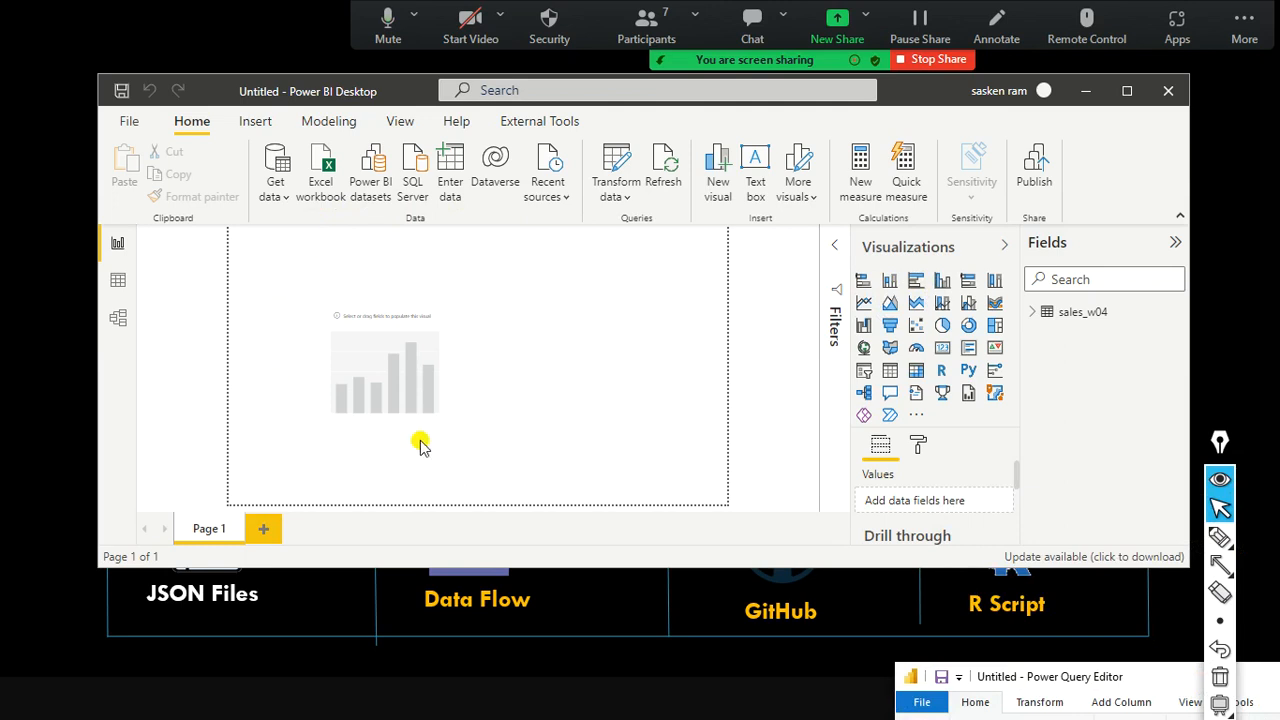
key(ctrl+shift+9)
key(ctrl+shift+0)
mouse_move(1017, 286)
mouse_down()
mouse_move(1073, 337)
mouse_move(1131, 340)
mouse_up()
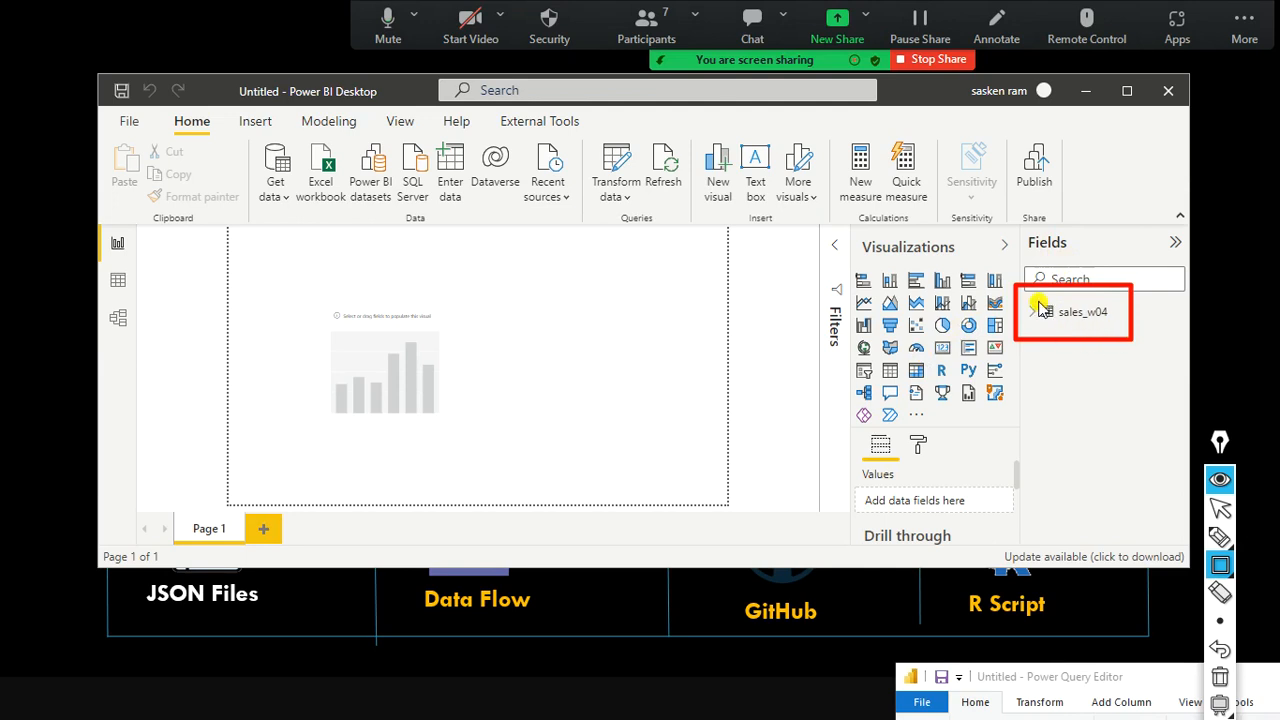
drag(1033, 293, 1060, 331)
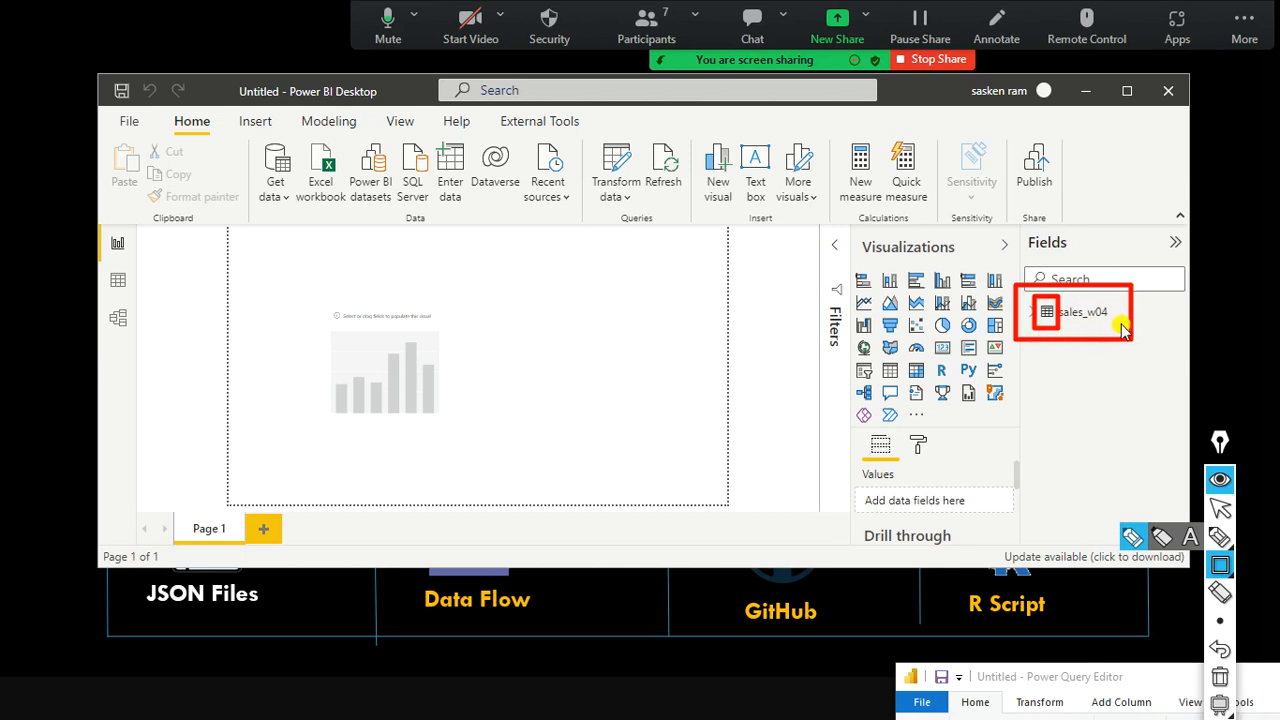
key(ctrl+shift+7)
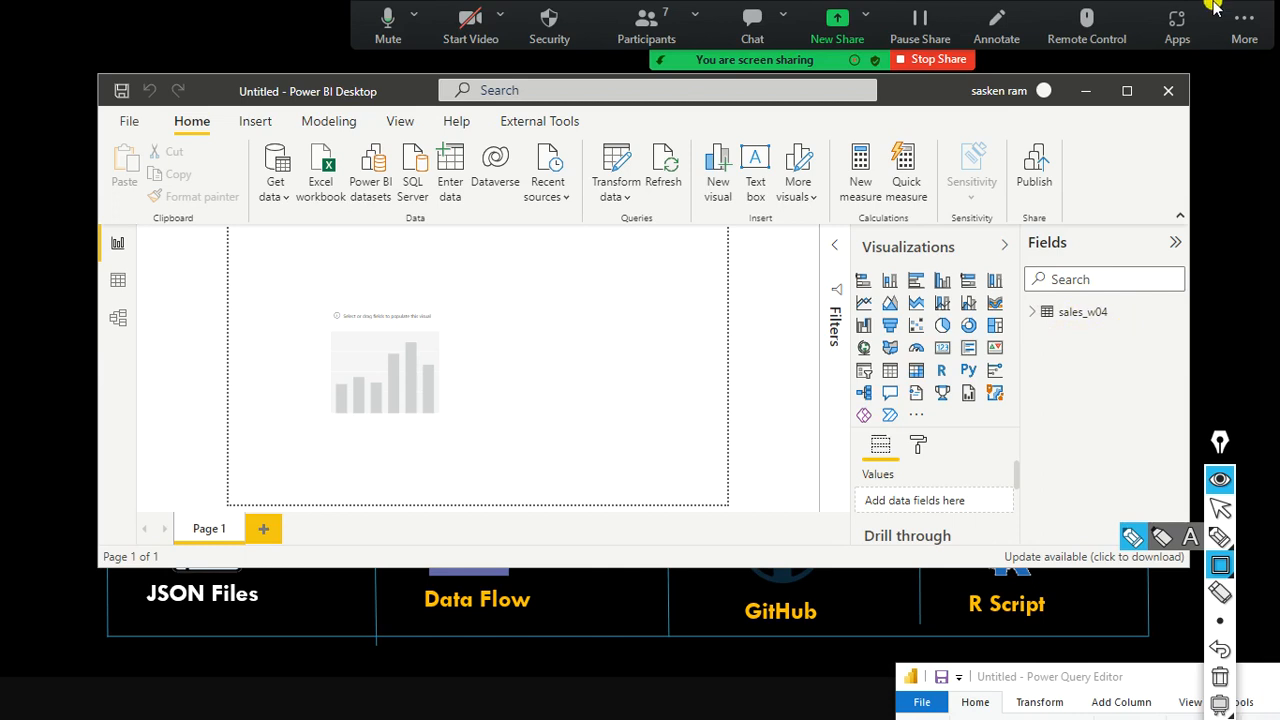
key(ctrl+shift+a)
drag(1058, 246, 1058, 294)
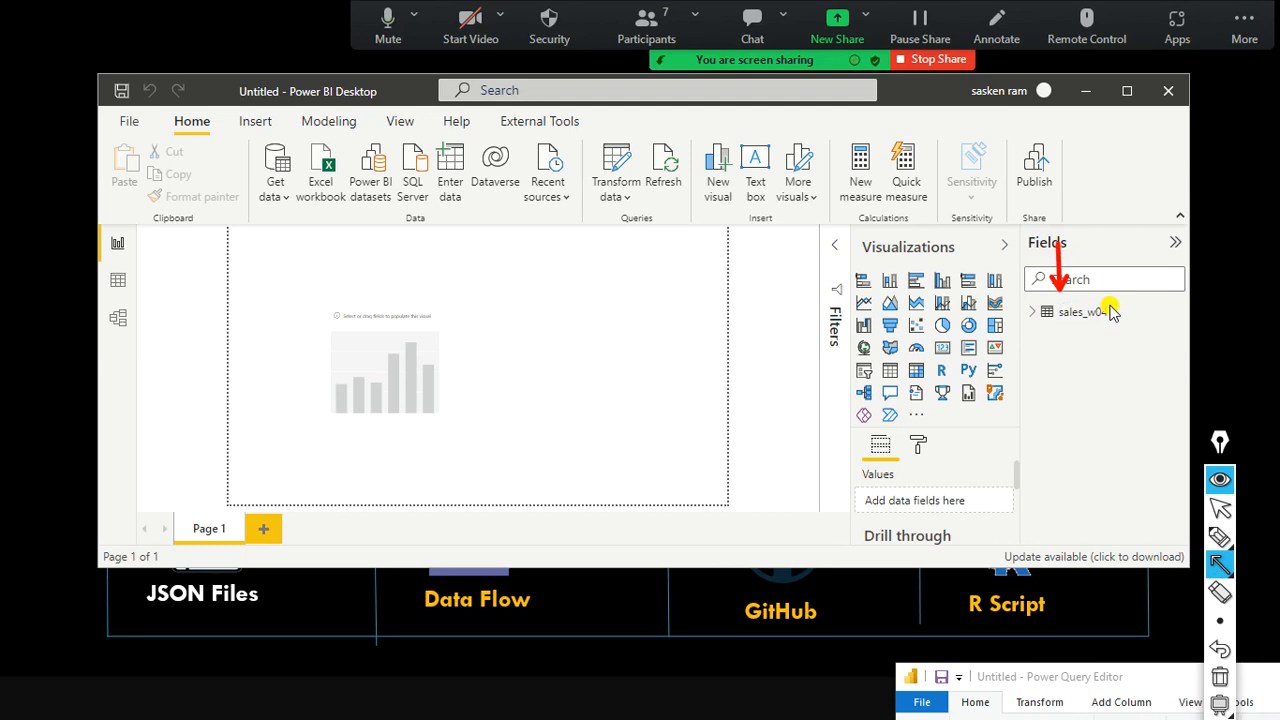
key(ctrl+shift+2)
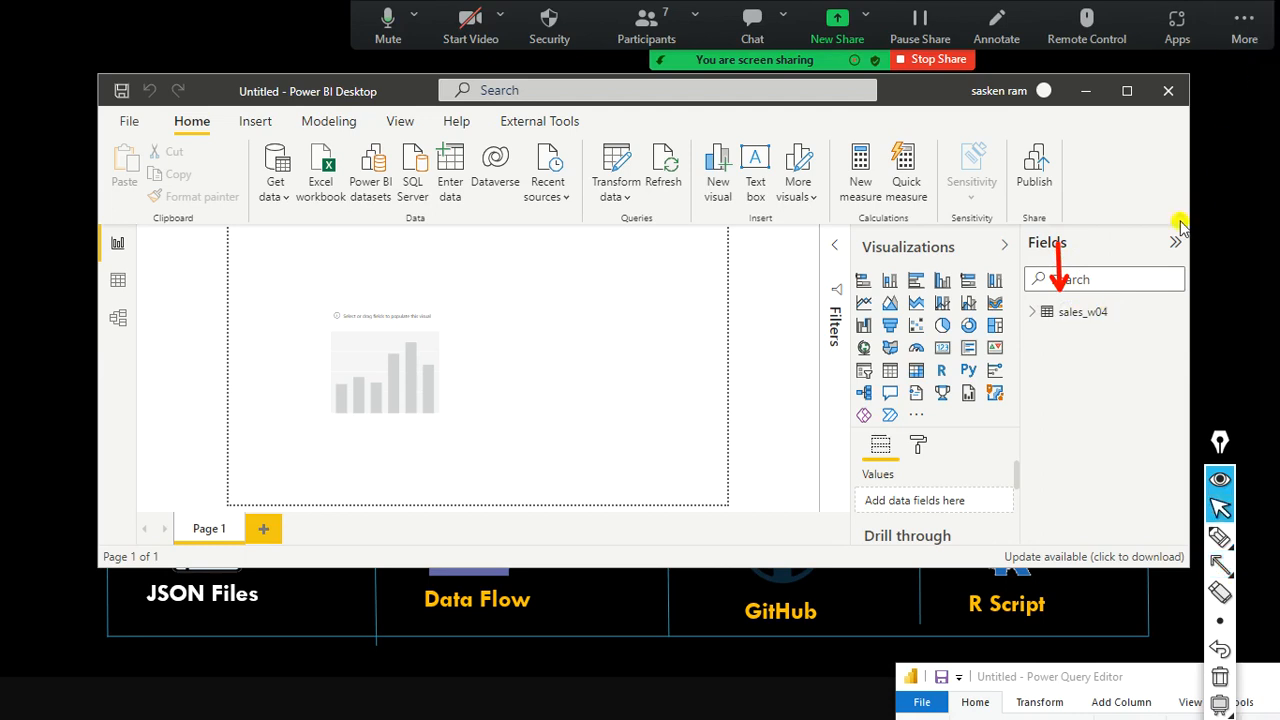
Expand sales_w04 in the Fields pane and review its generic Column1 to Column26 fields.
click(1031, 314)
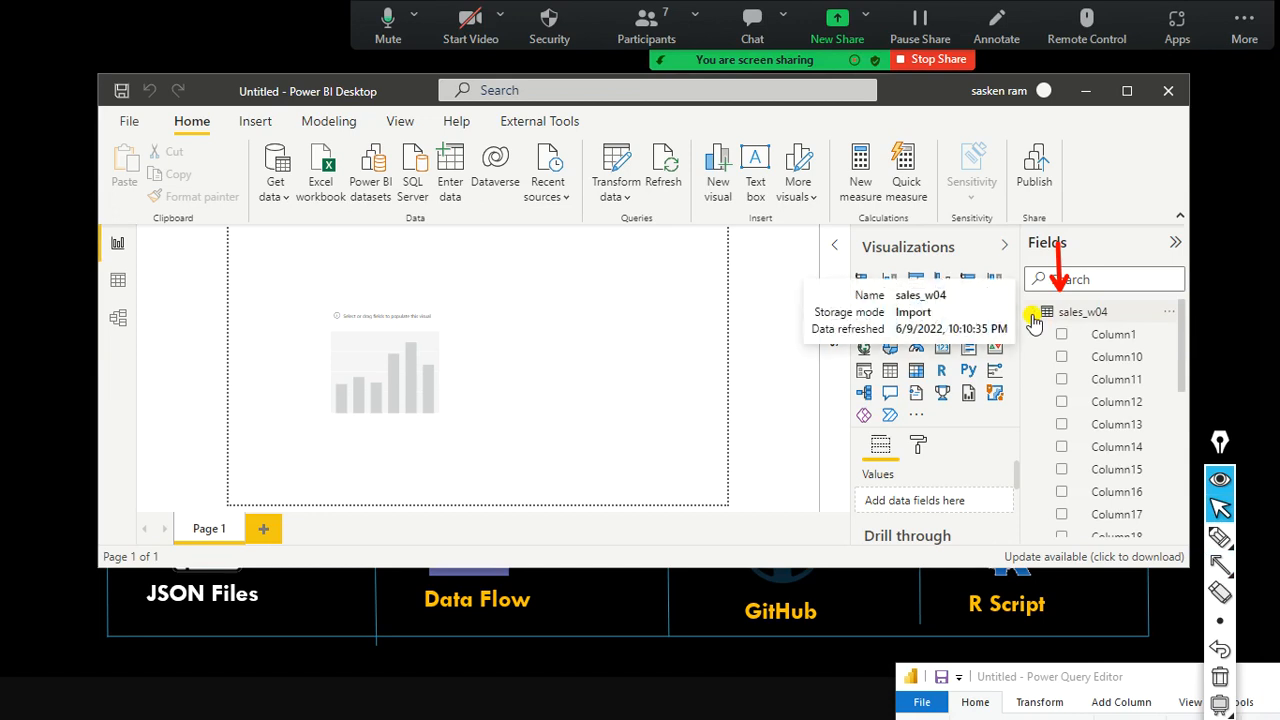
click(1032, 315)
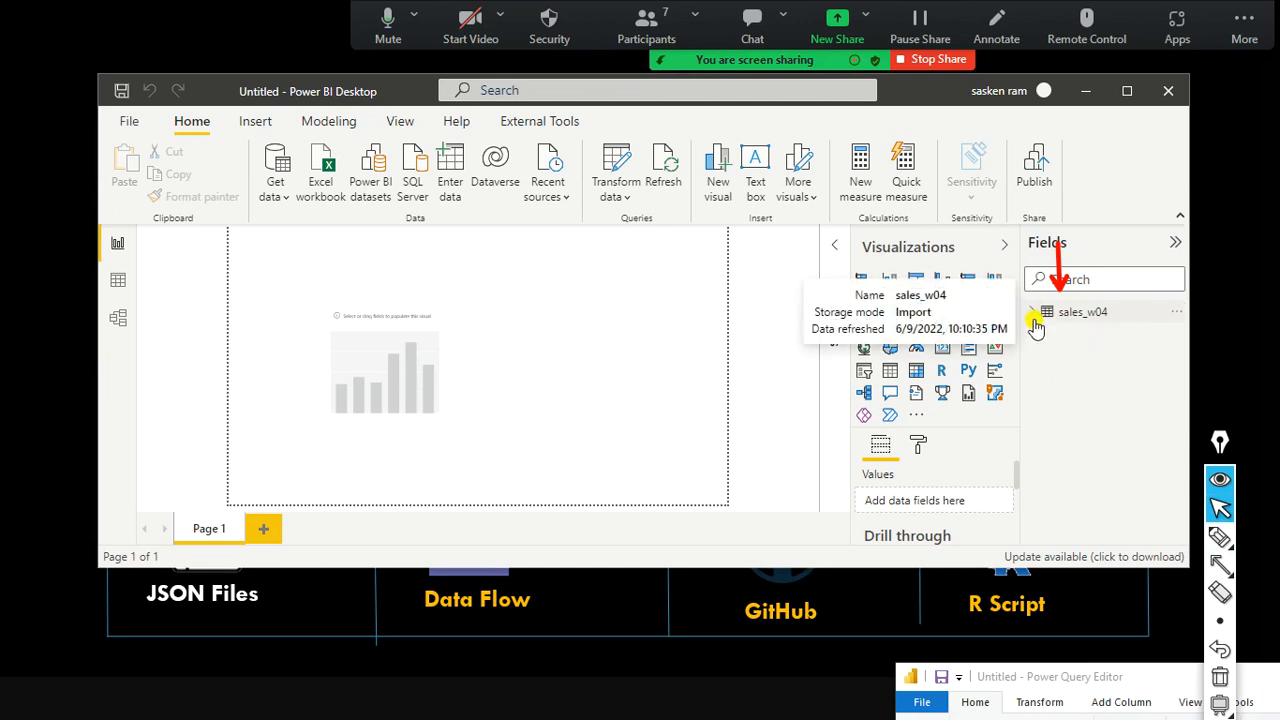
click(1032, 315)
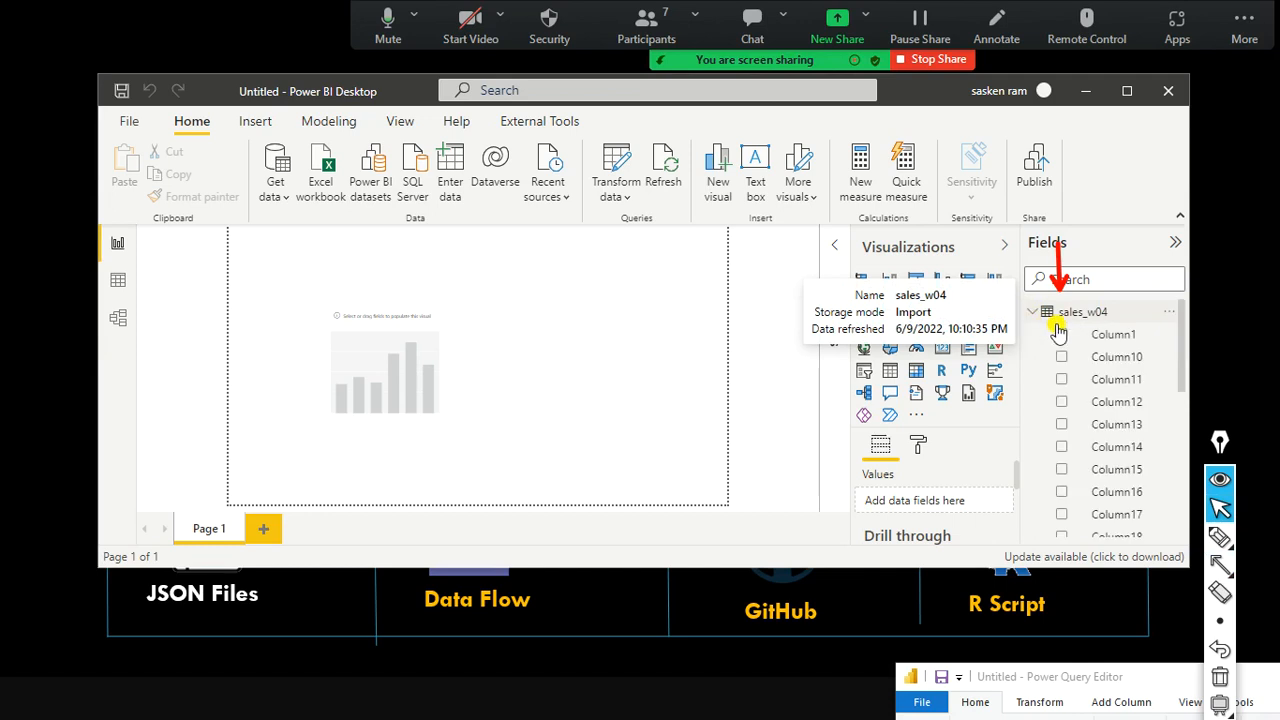
scroll(1090, 354, down, 3)
scroll(1100, 354, down, 3)
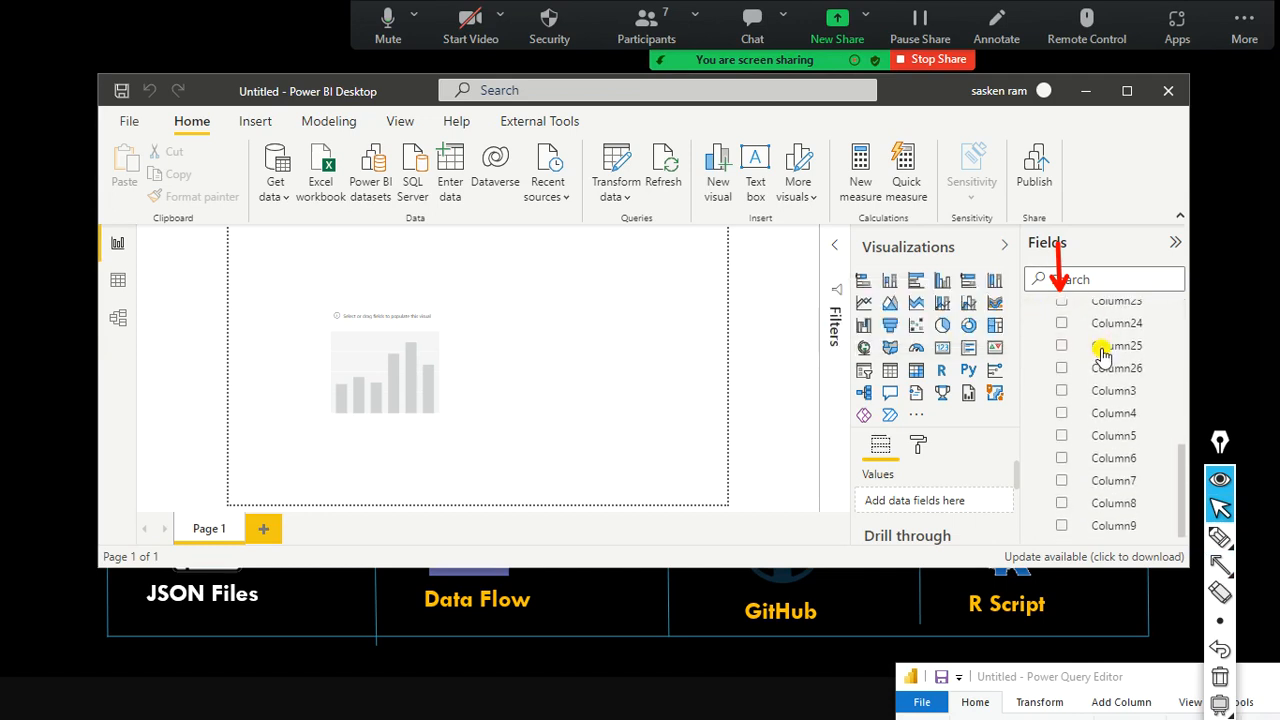
scroll(1101, 354, up, 6)
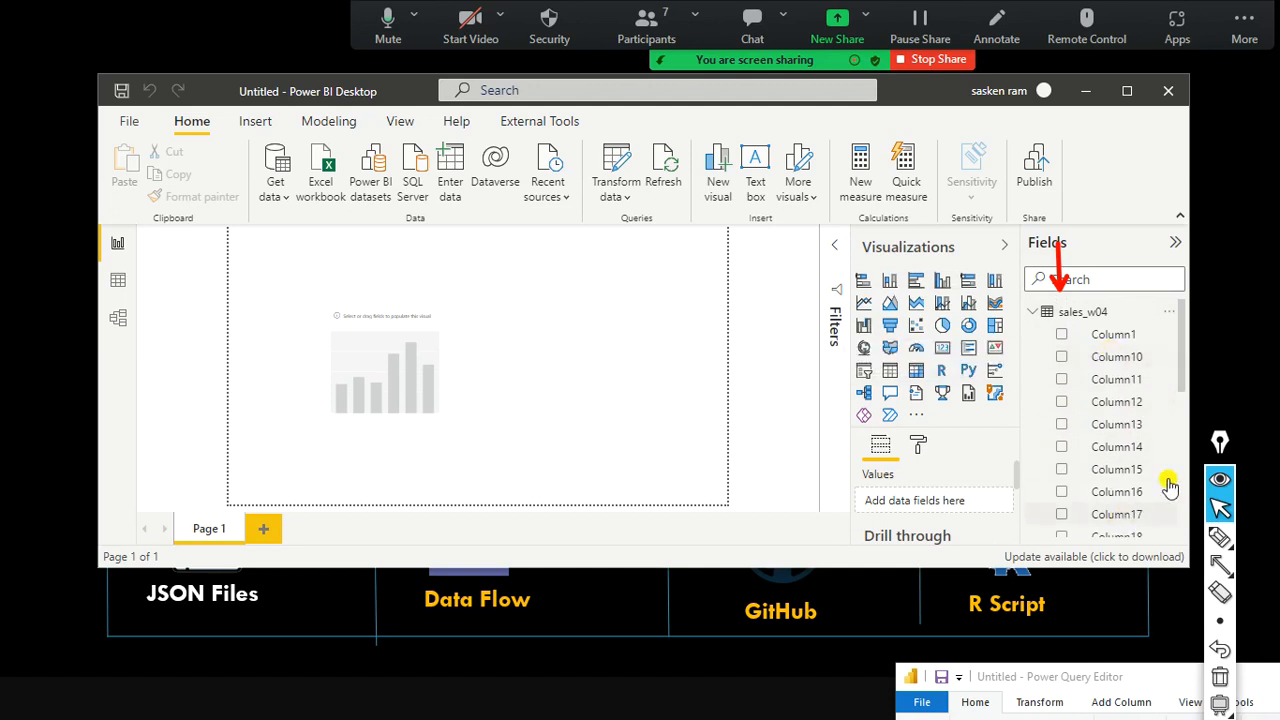
key(ctrl+shift+r)
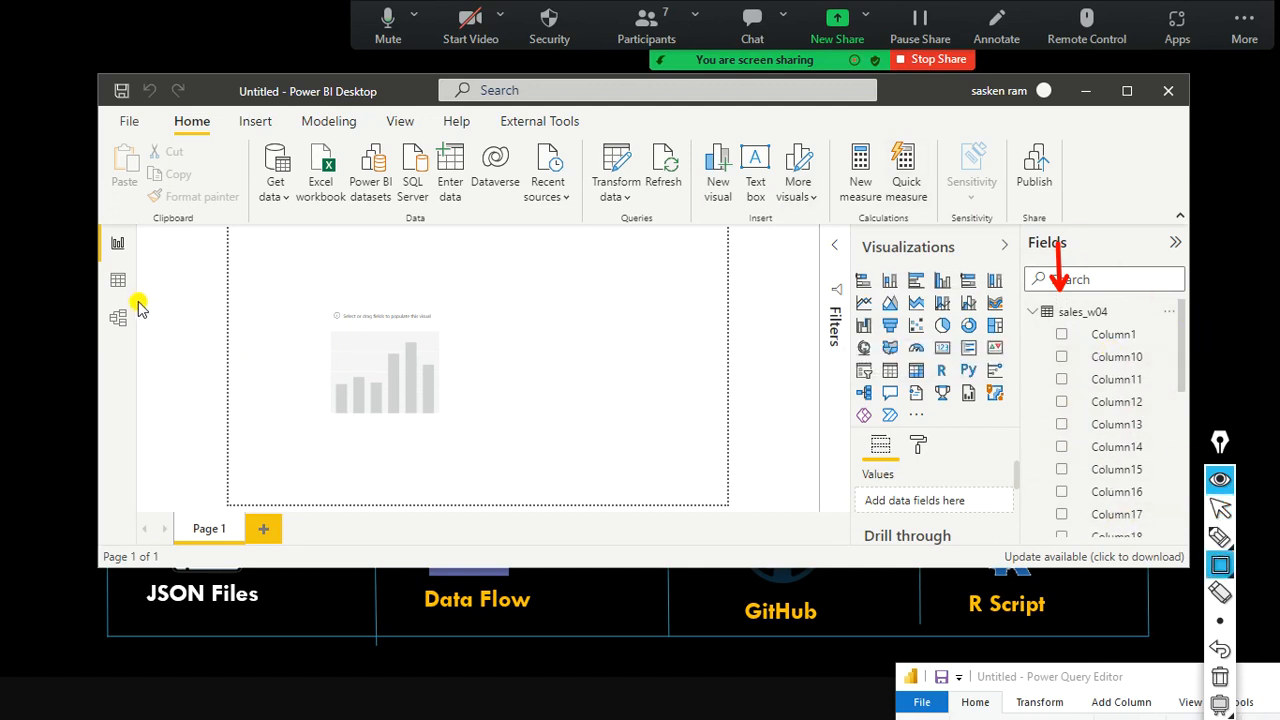
mouse_move(103, 265)
mouse_down()
mouse_move(100, 281)
mouse_move(141, 295)
mouse_up()
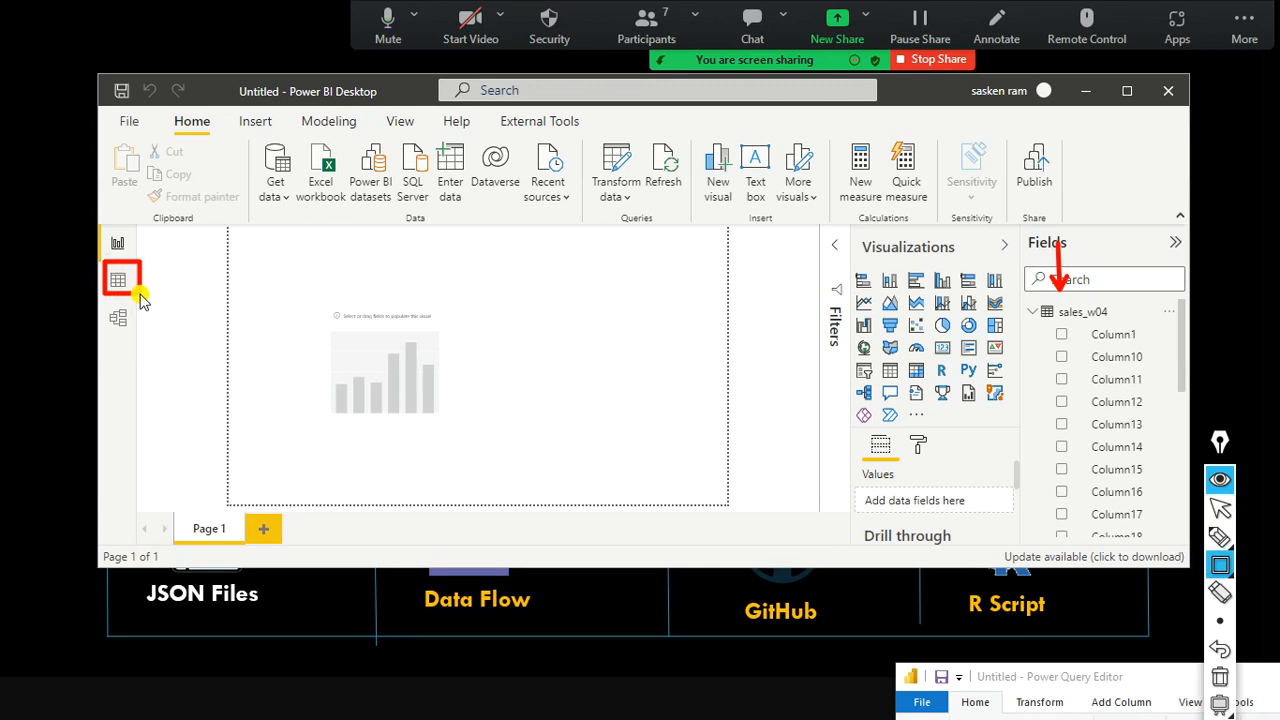
Show sales_w04's 25,006 rows in Data view under generic Column1, Column2 headers, briefly maximizing the window.
key(ctrl+shift+c)
click(118, 280)
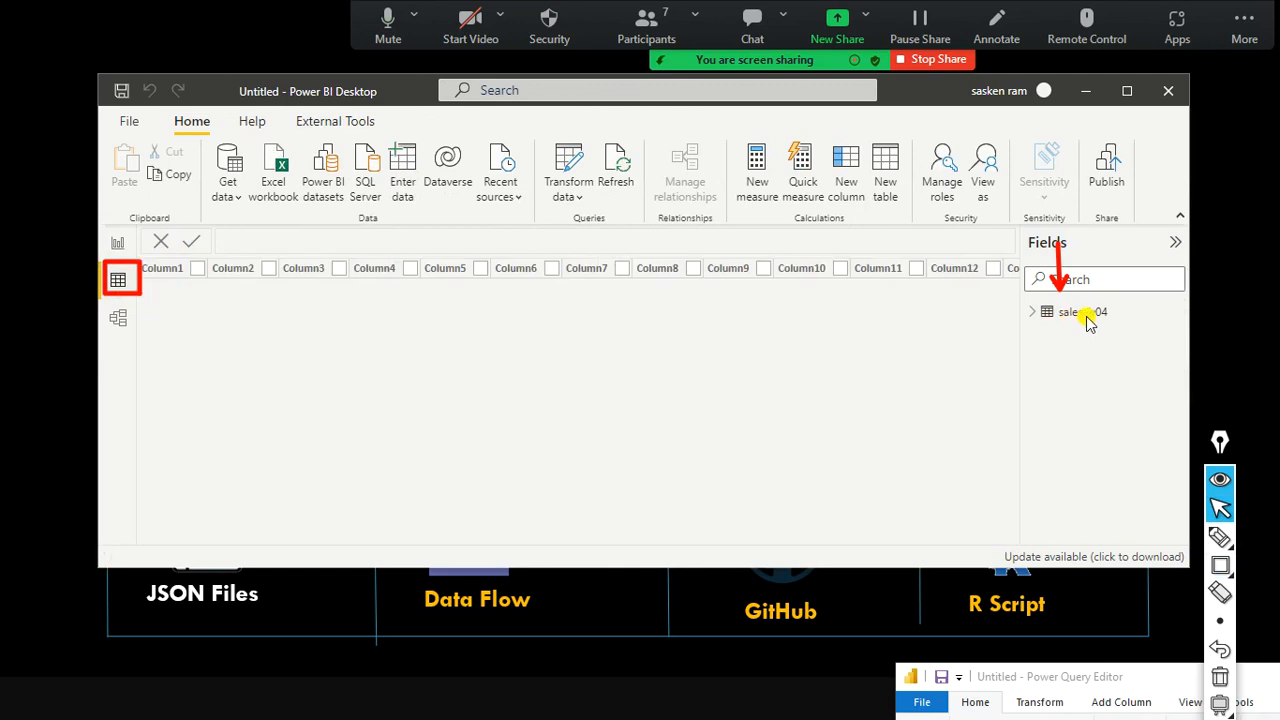
click(1038, 314)
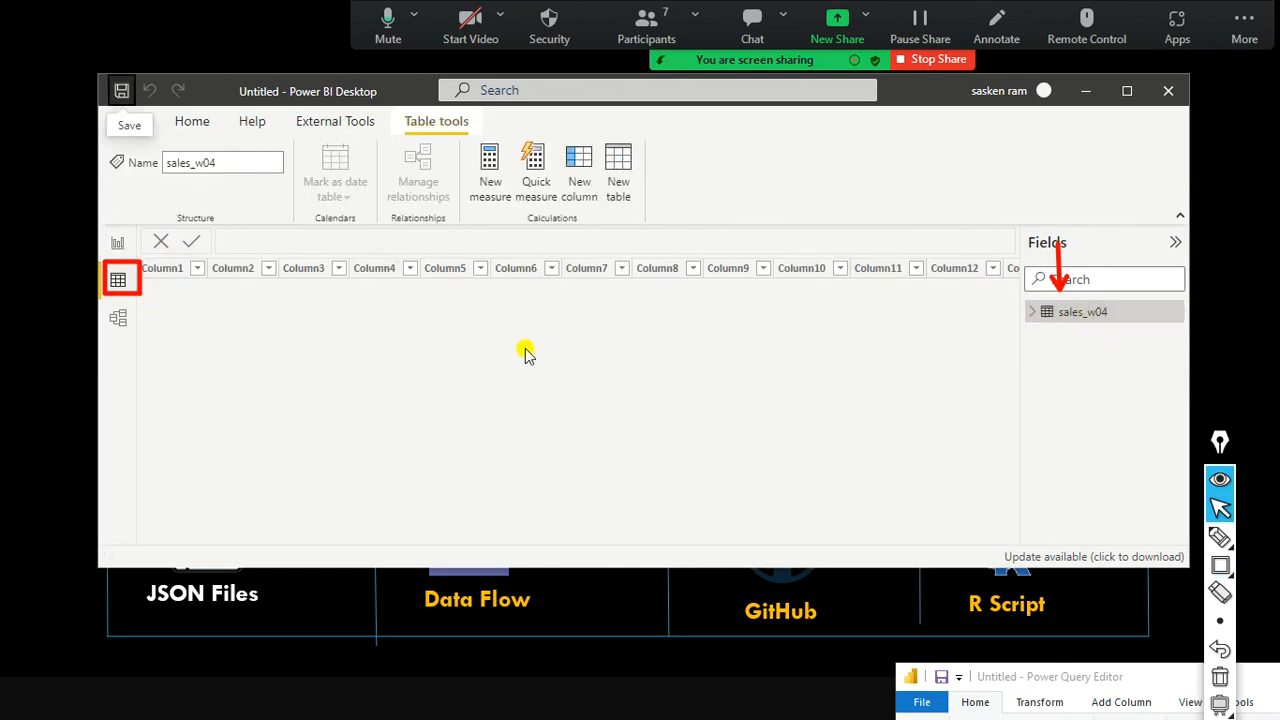
click(1127, 91)
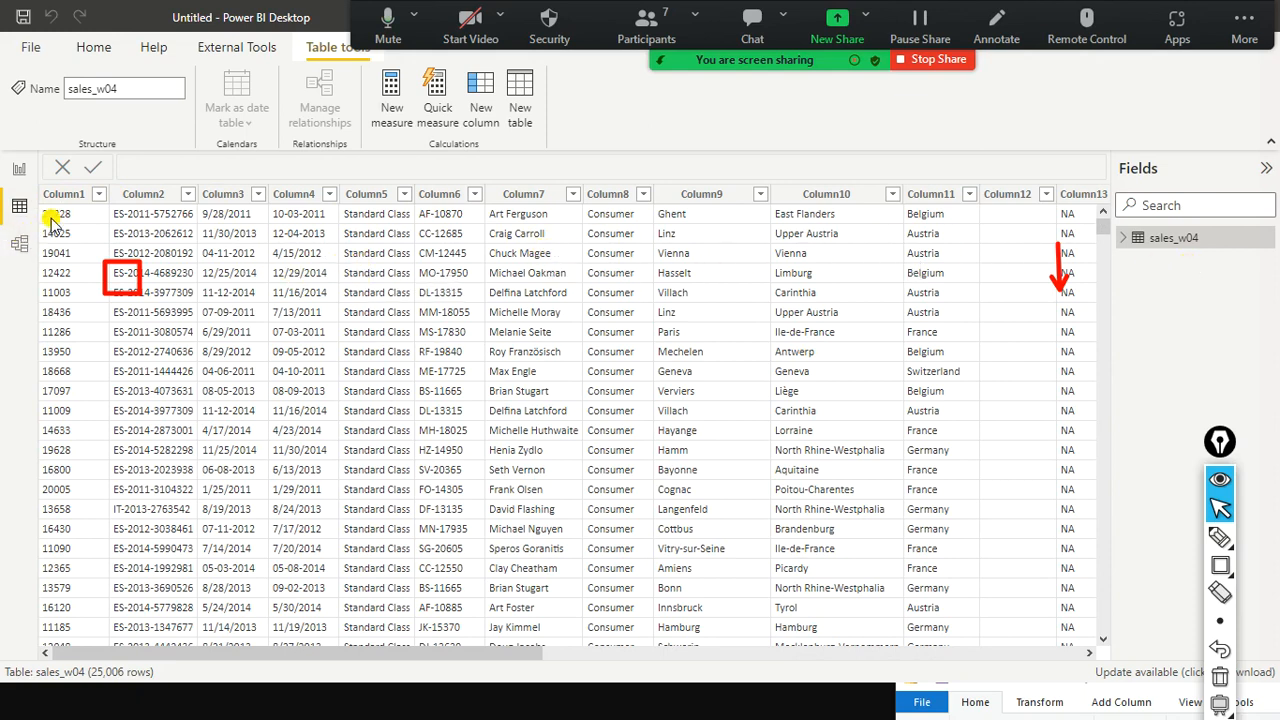
scroll(257, 286, down, 2)
scroll(329, 263, up, 2)
drag(245, 8, 247, 100)
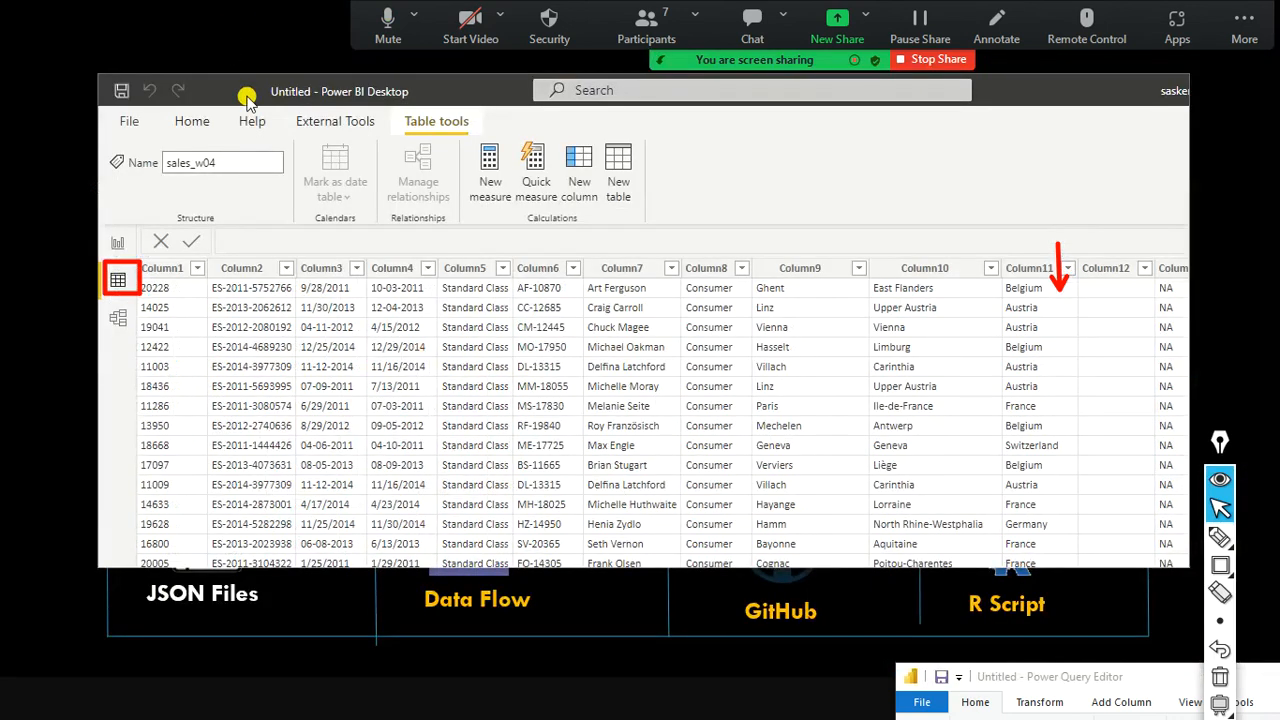
Center the Power Query Editor window and maximize it.
click(197, 128)
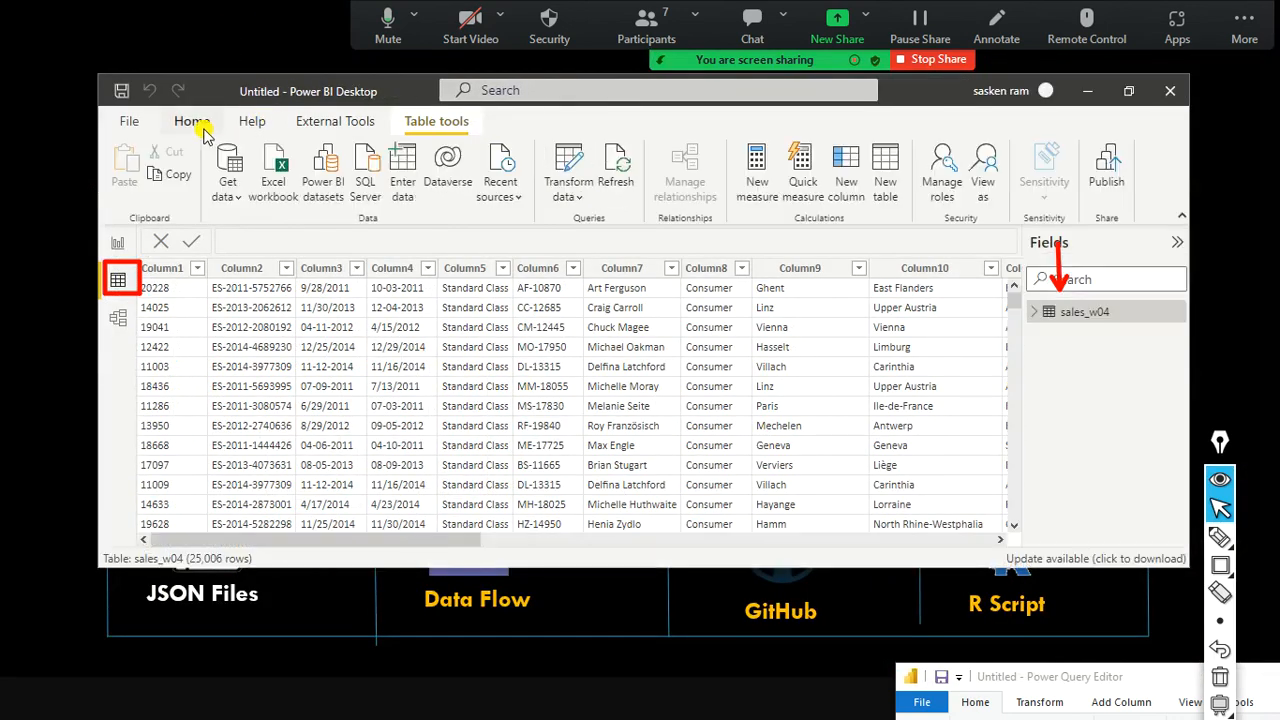
click(575, 205)
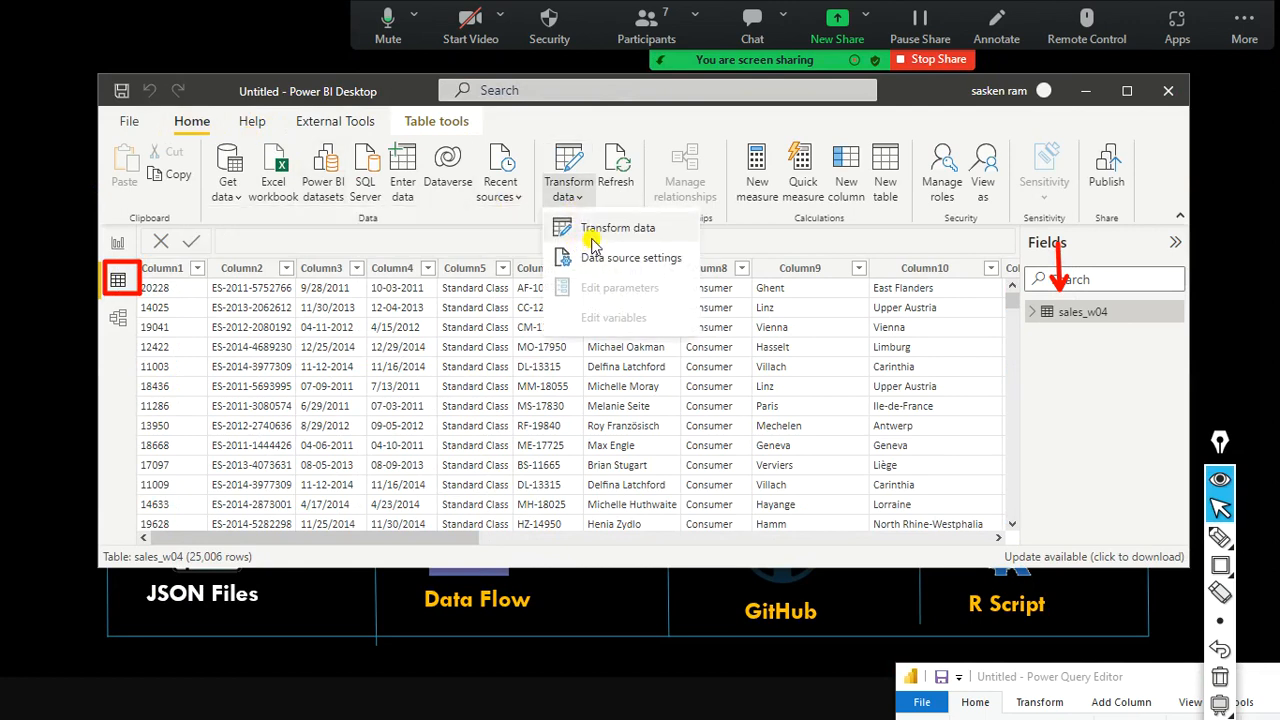
drag(1088, 688, 560, 174)
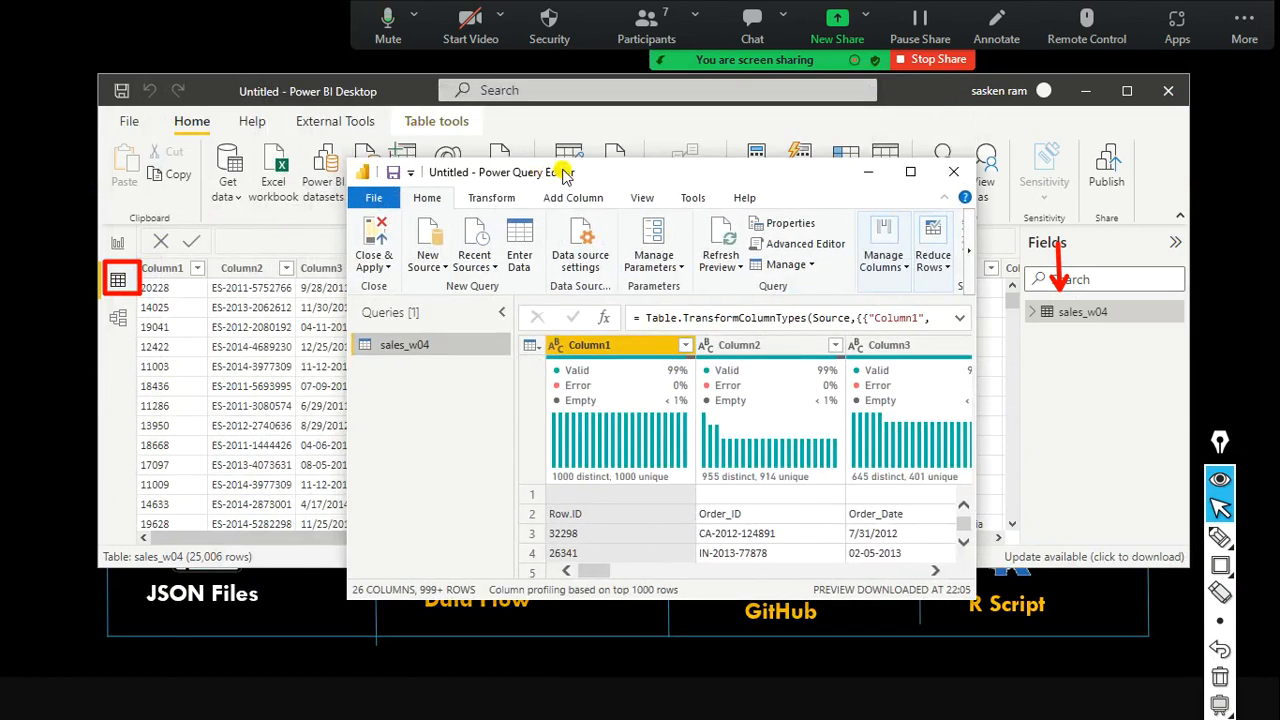
click(910, 172)
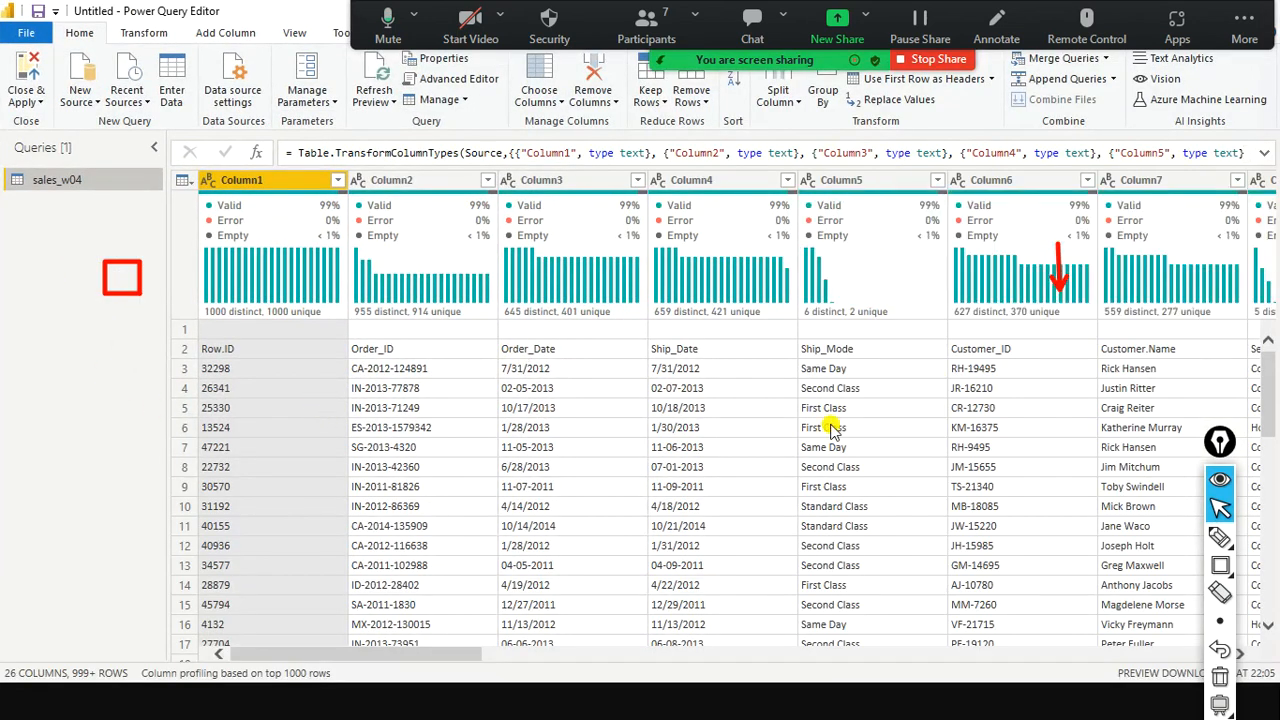
In Power BI Desktop, mark the sales_w04 table and its data with a red box and arrow.
key(alt+Tab)
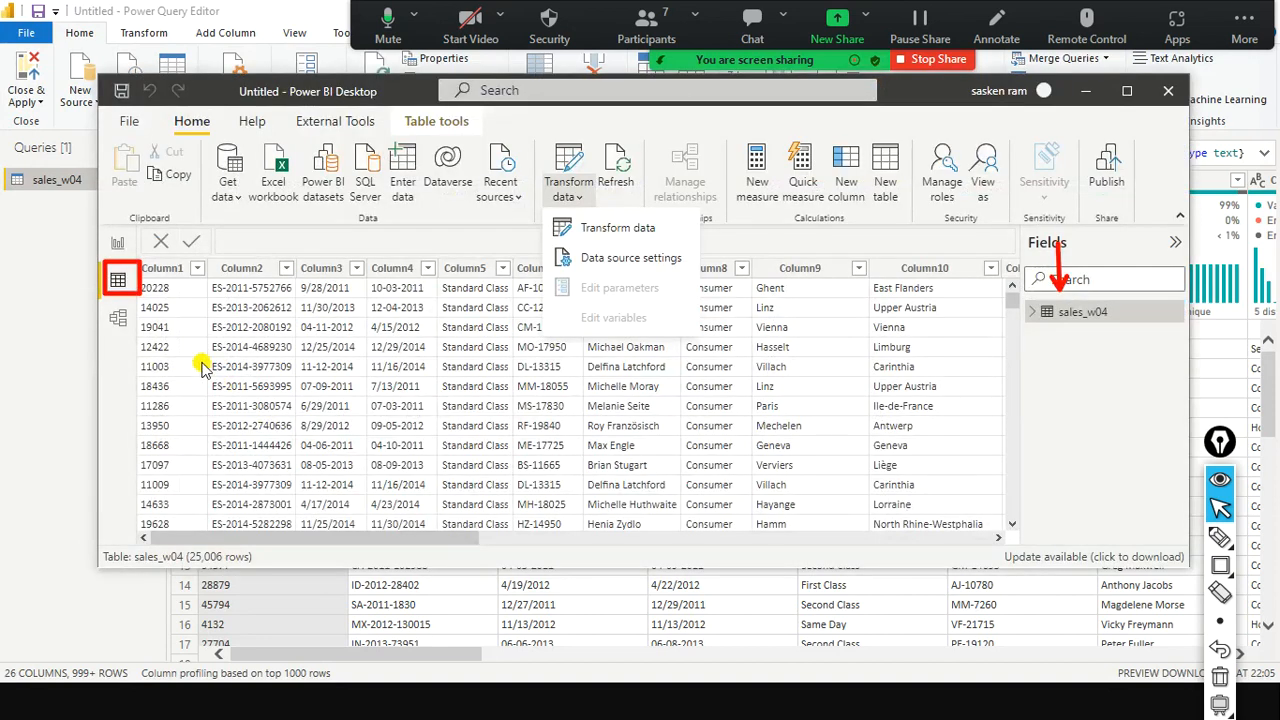
click(505, 318)
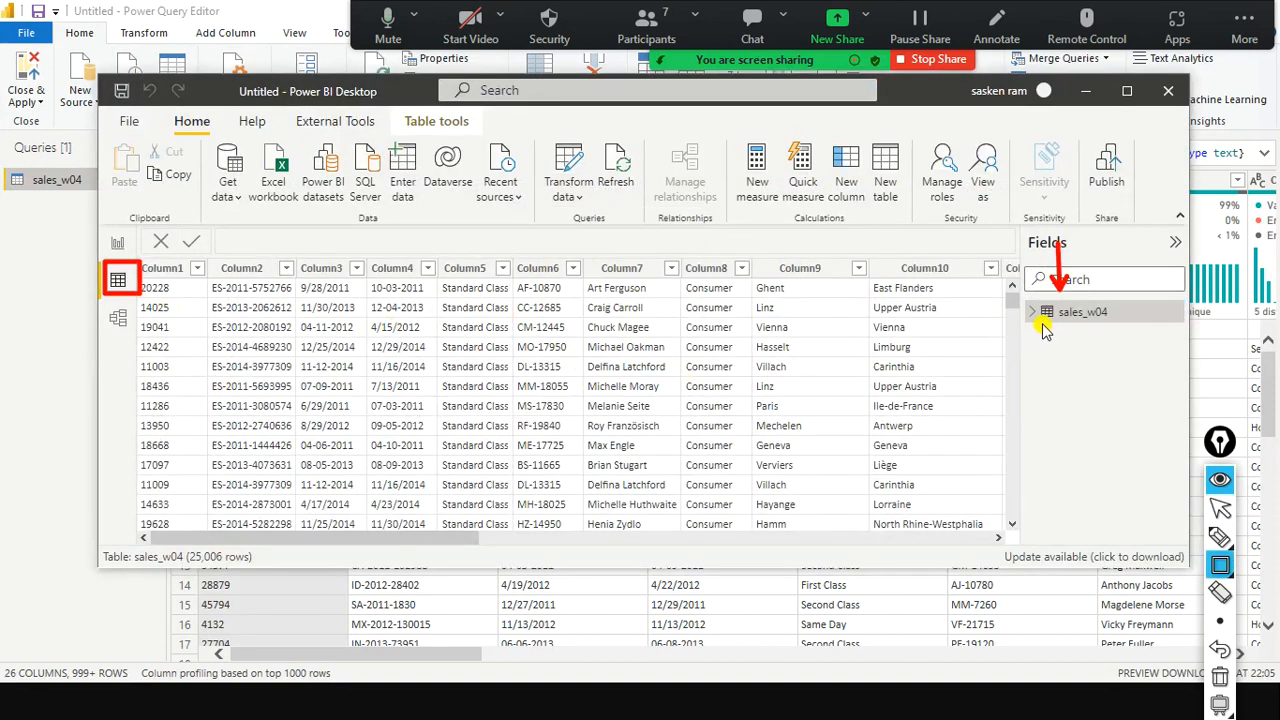
drag(1030, 301, 1122, 330)
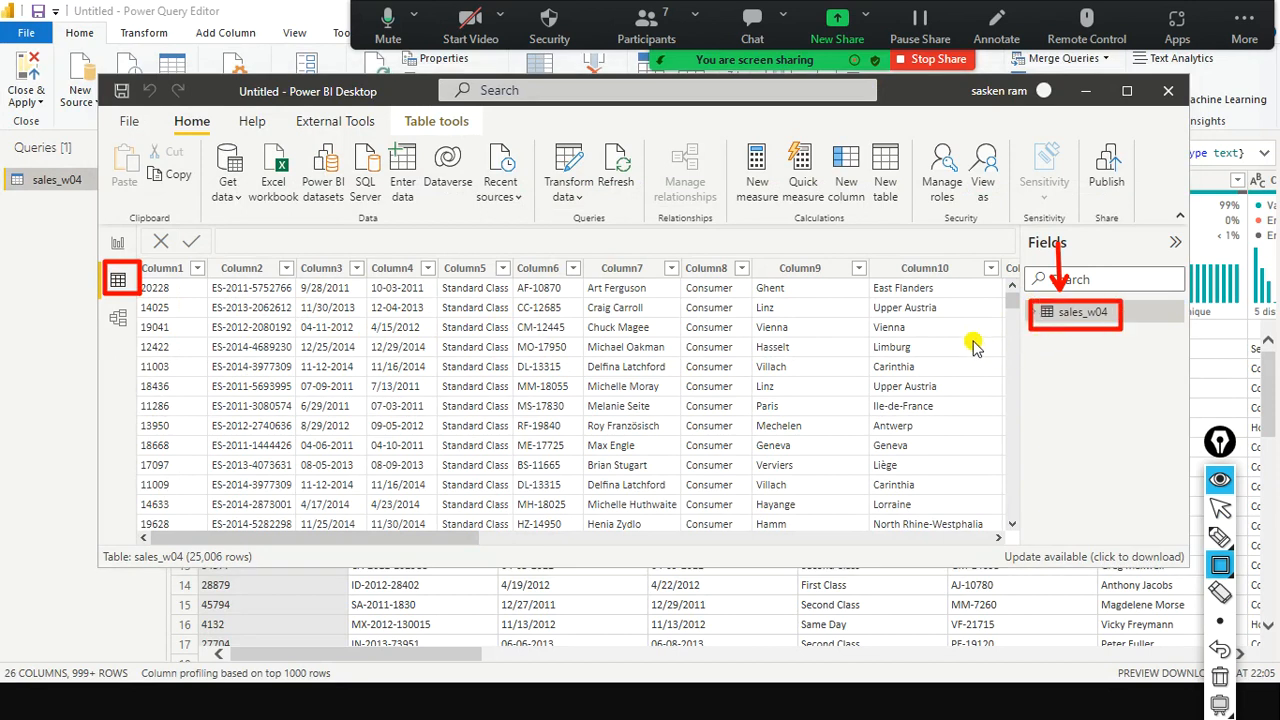
key(ctrl+shift+a)
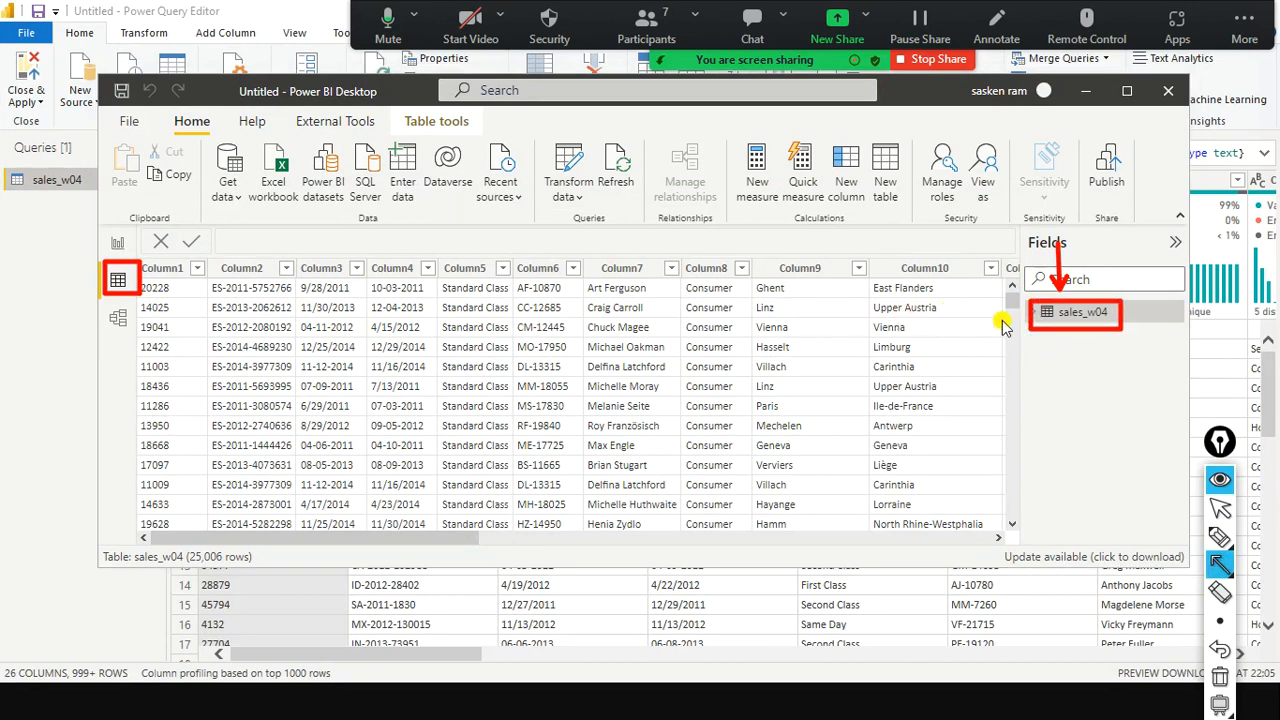
drag(1030, 330, 912, 327)
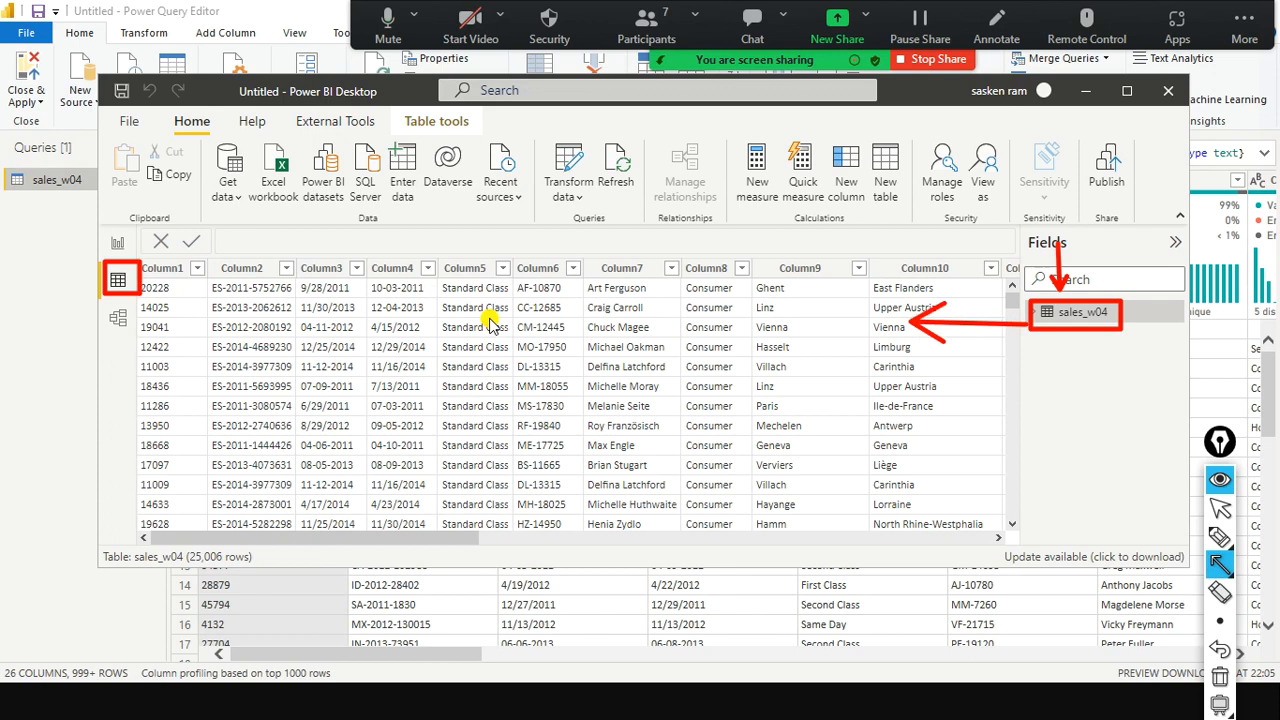
key(alt+Tab)
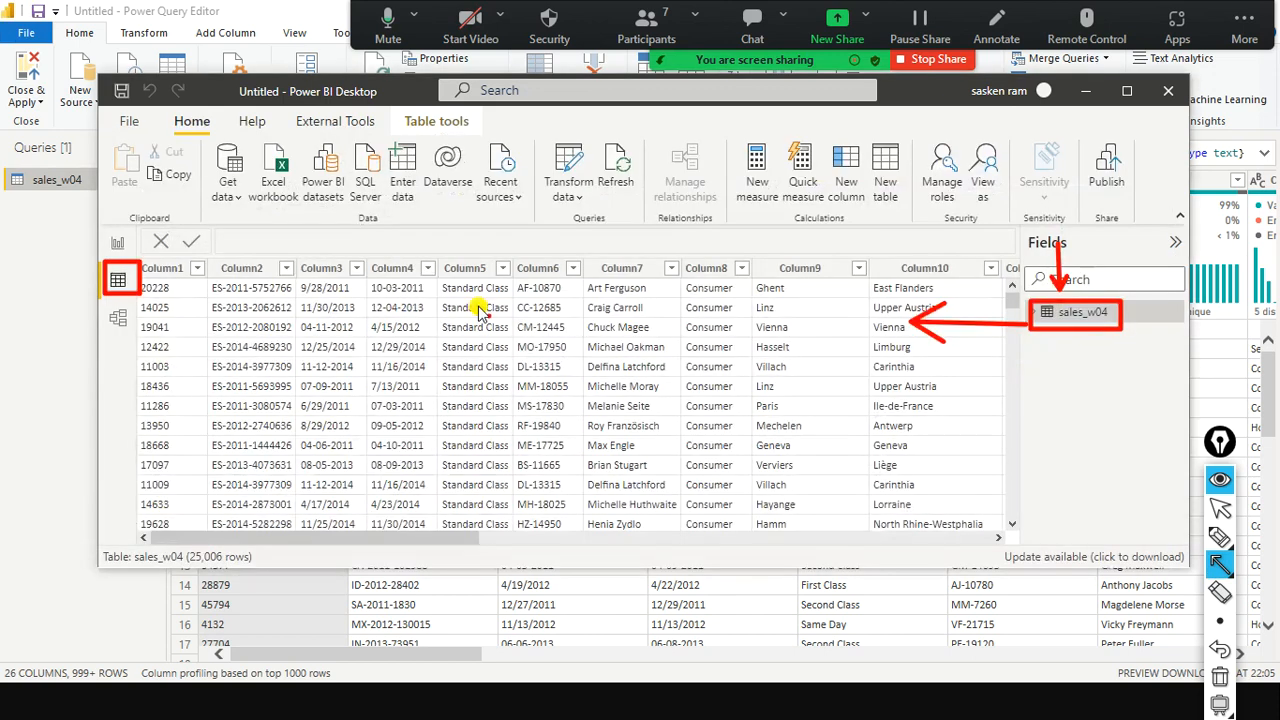
key(alt+Tab)
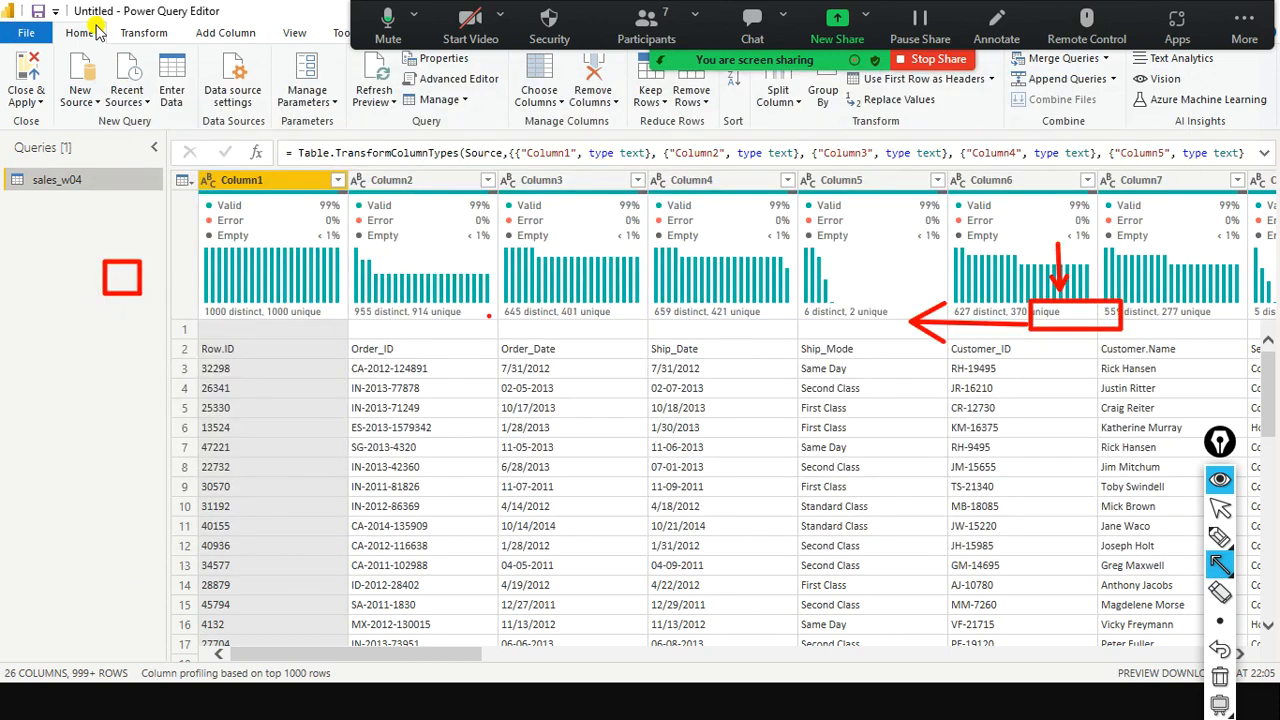
Back in the editor, outline its title and command groups, then show the Transform commands.
mouse_move(252, 6)
mouse_down()
mouse_move(77, 44)
mouse_move(88, 3)
mouse_move(255, 54)
mouse_up()
key(ctrl)
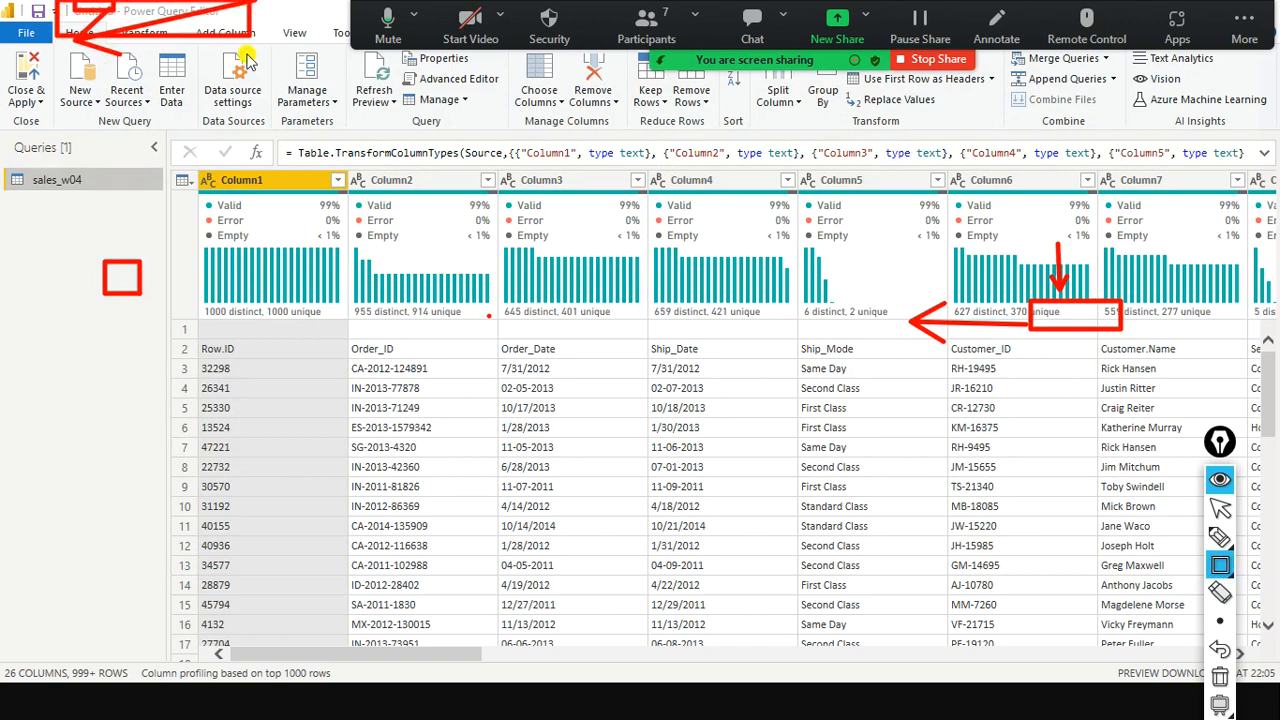
key(ctrl+shift+7)
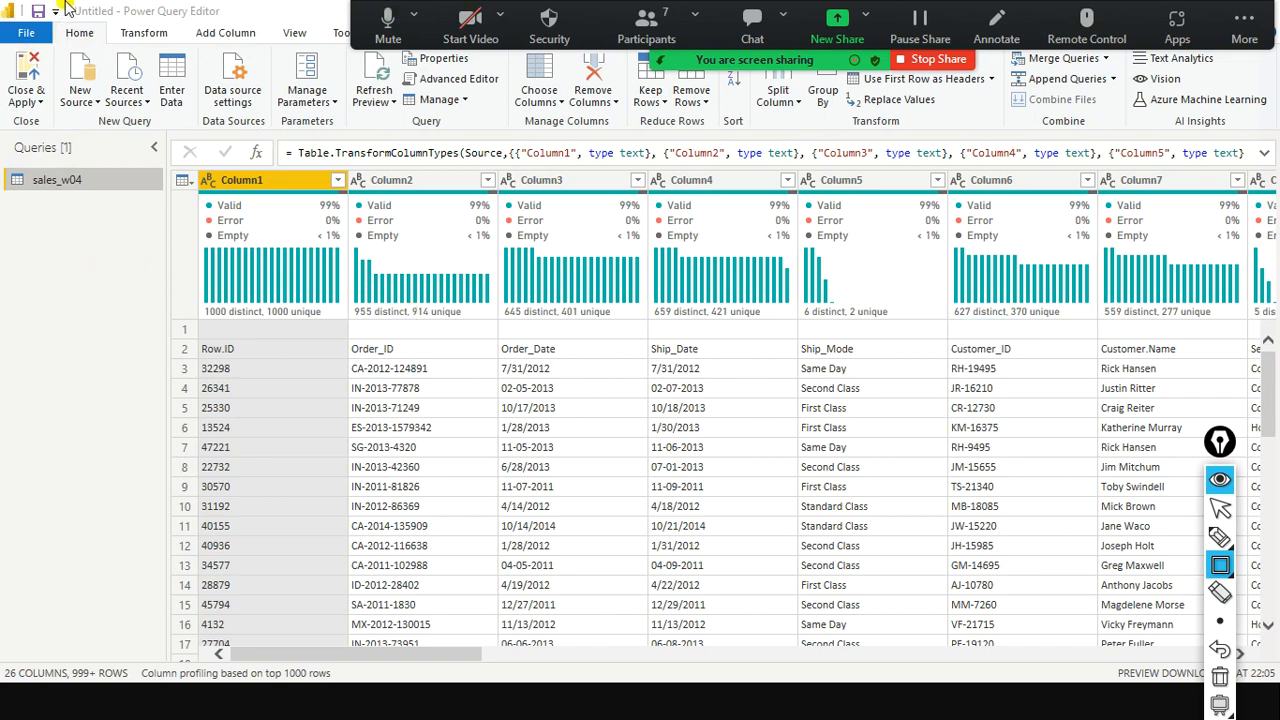
drag(62, 8, 329, 41)
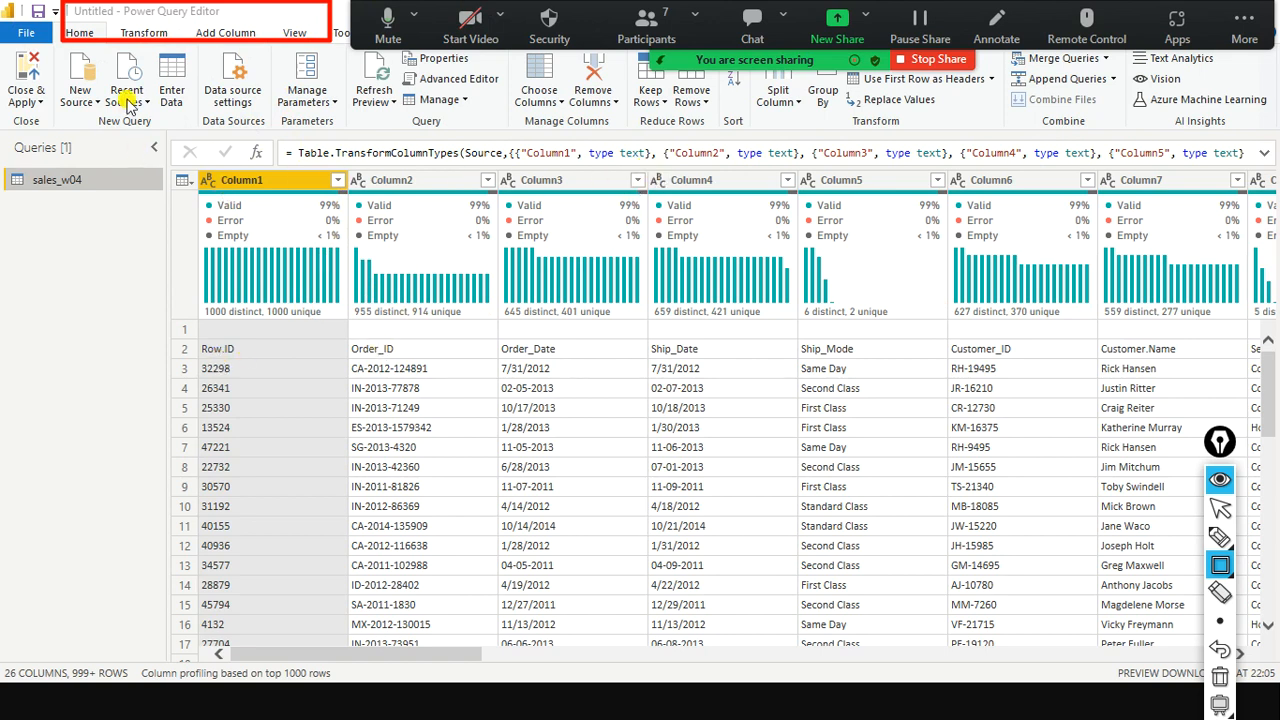
key(ctrl+shift+2)
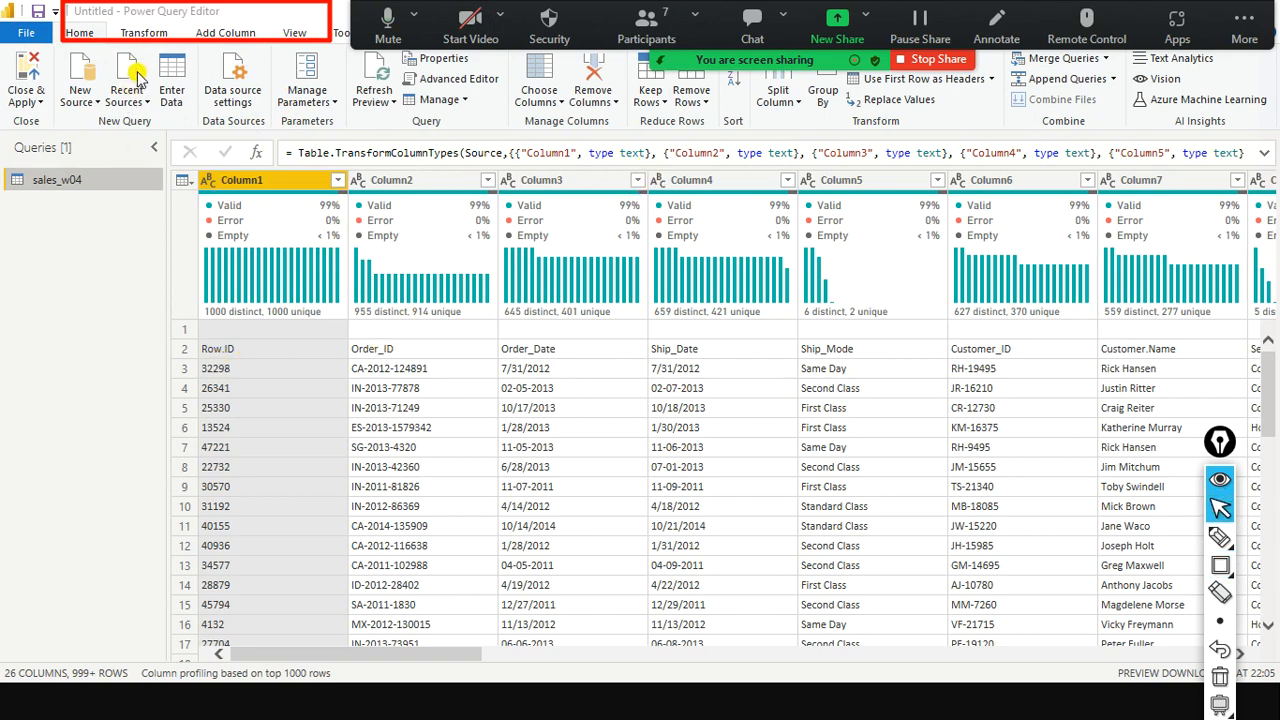
click(133, 29)
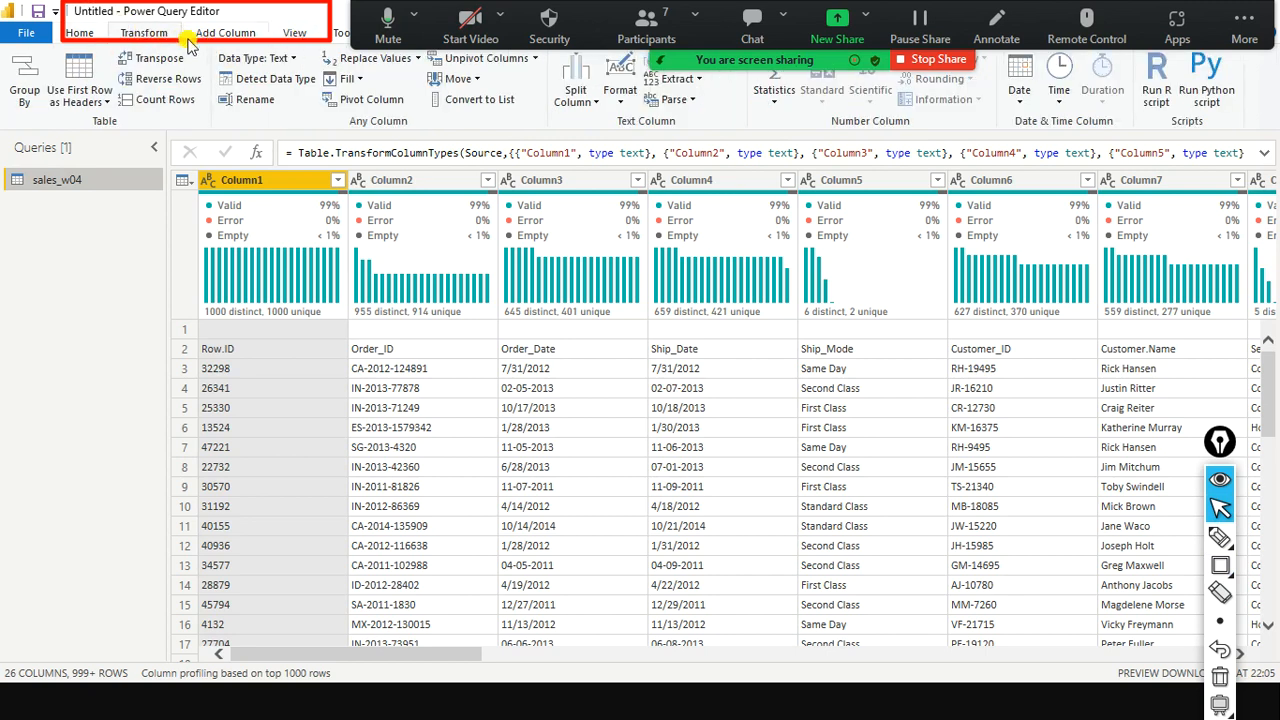
key(ctrl+shift+7)
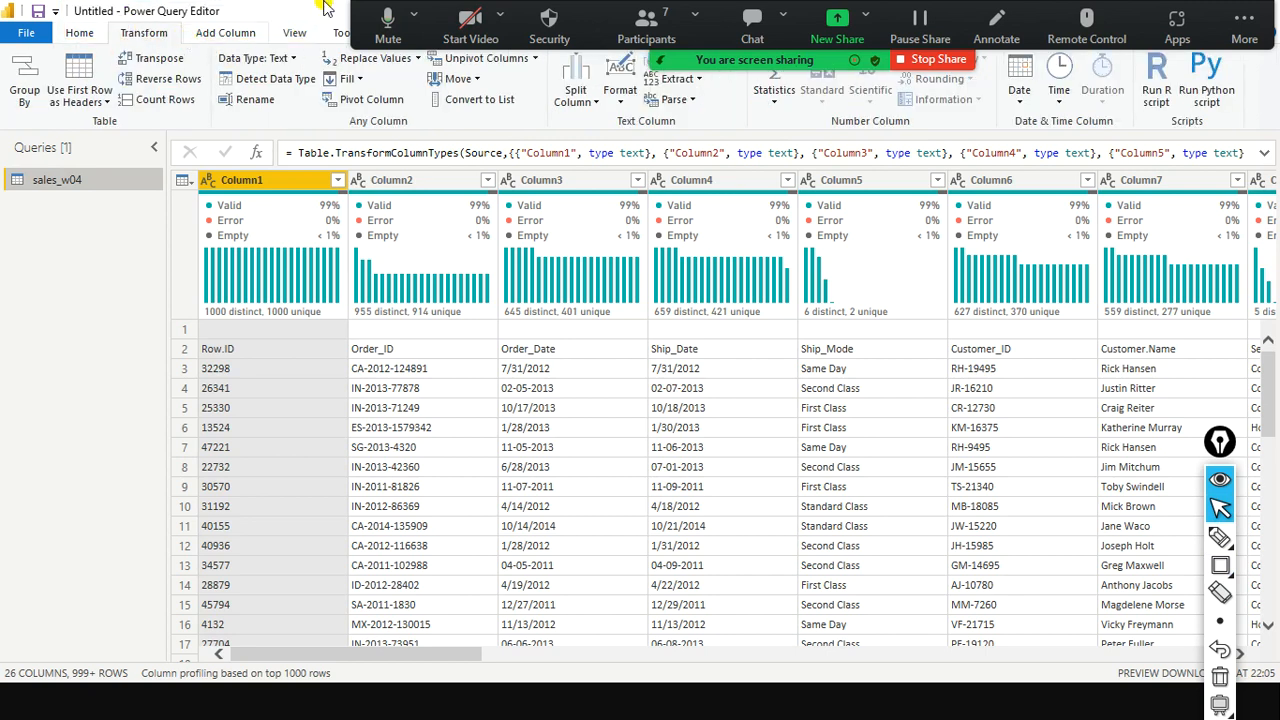
Use First Row as Headers so sales_w04's columns become Row.ID, Order_ID, Order_Date, Ship_Date.
click(107, 106)
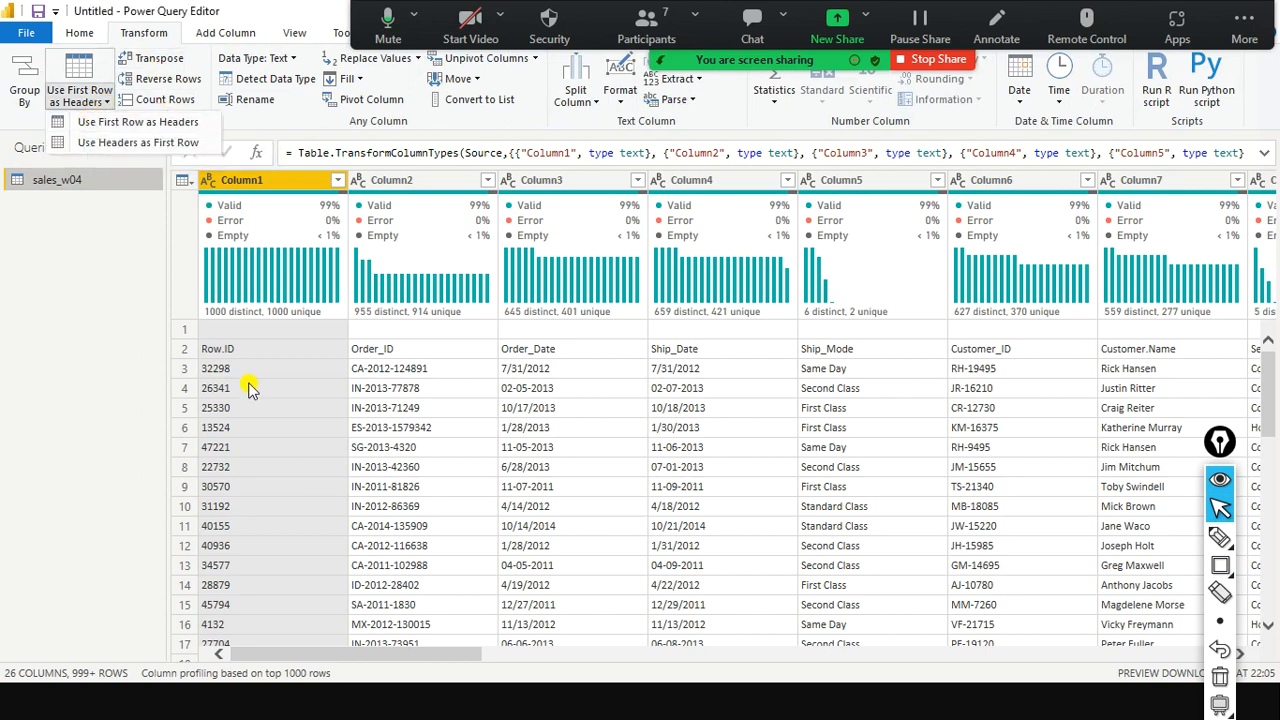
click(118, 122)
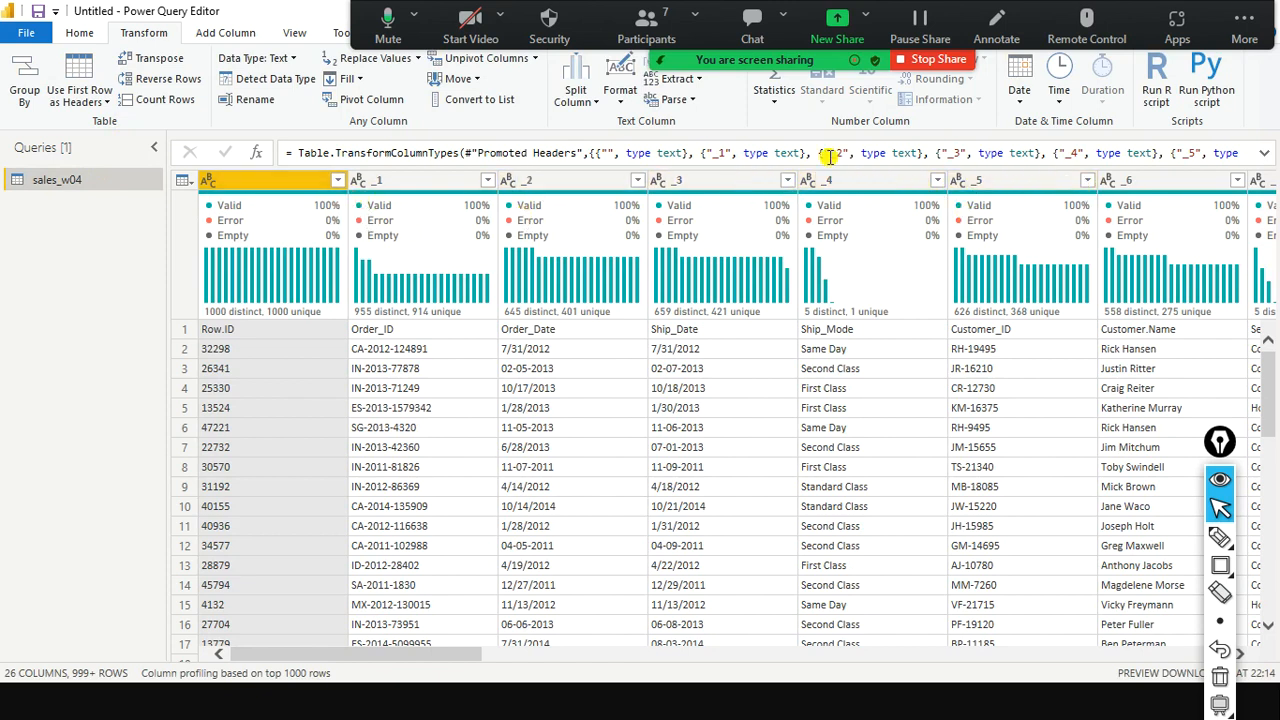
click(103, 103)
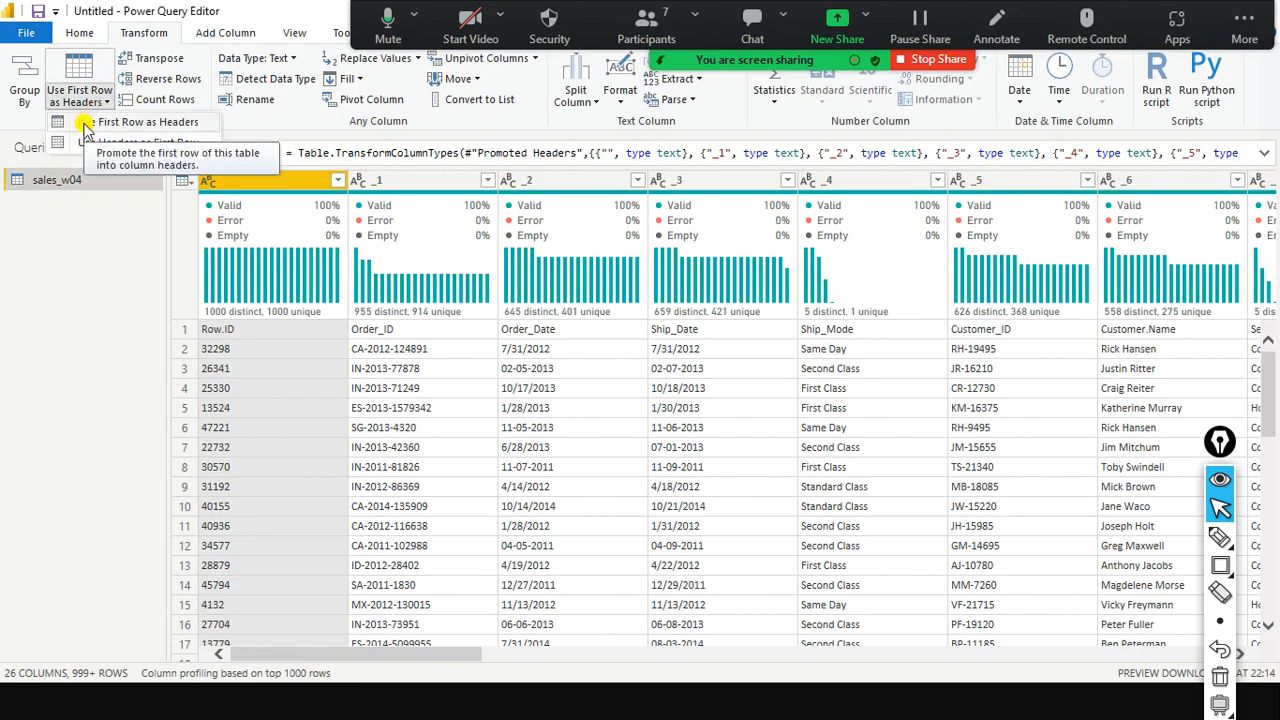
click(86, 124)
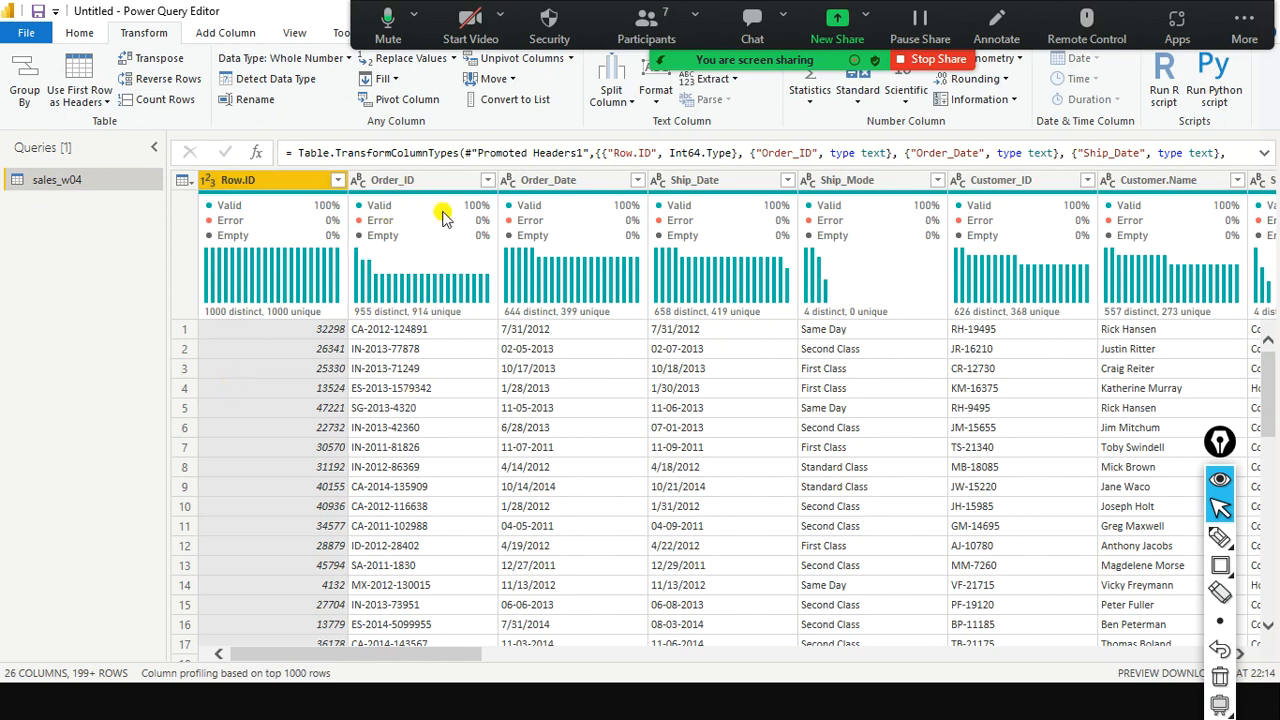
Compare the promoted headers with Power BI Desktop's table by switching between the windows.
mouse_move(443, 218)
key(alt+Tab)
key(alt+Tab)
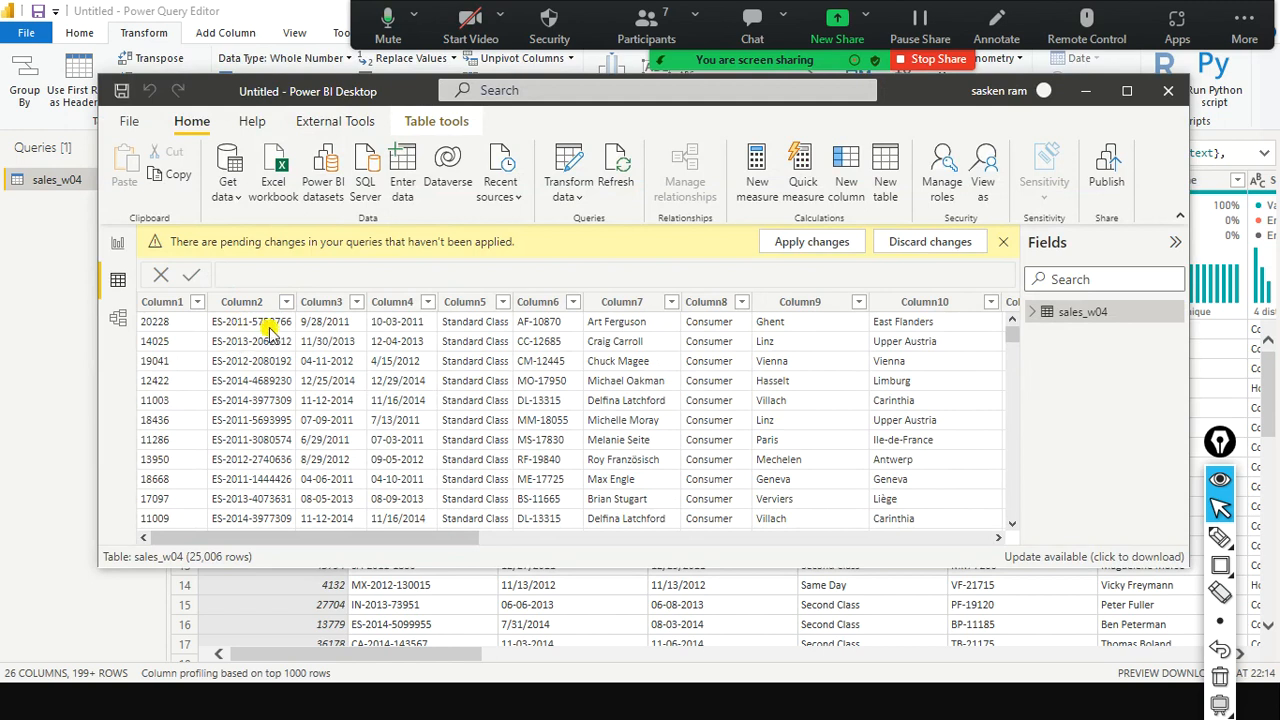
key(alt+Tab)
key(alt+Tab)
key(alt+Tab)
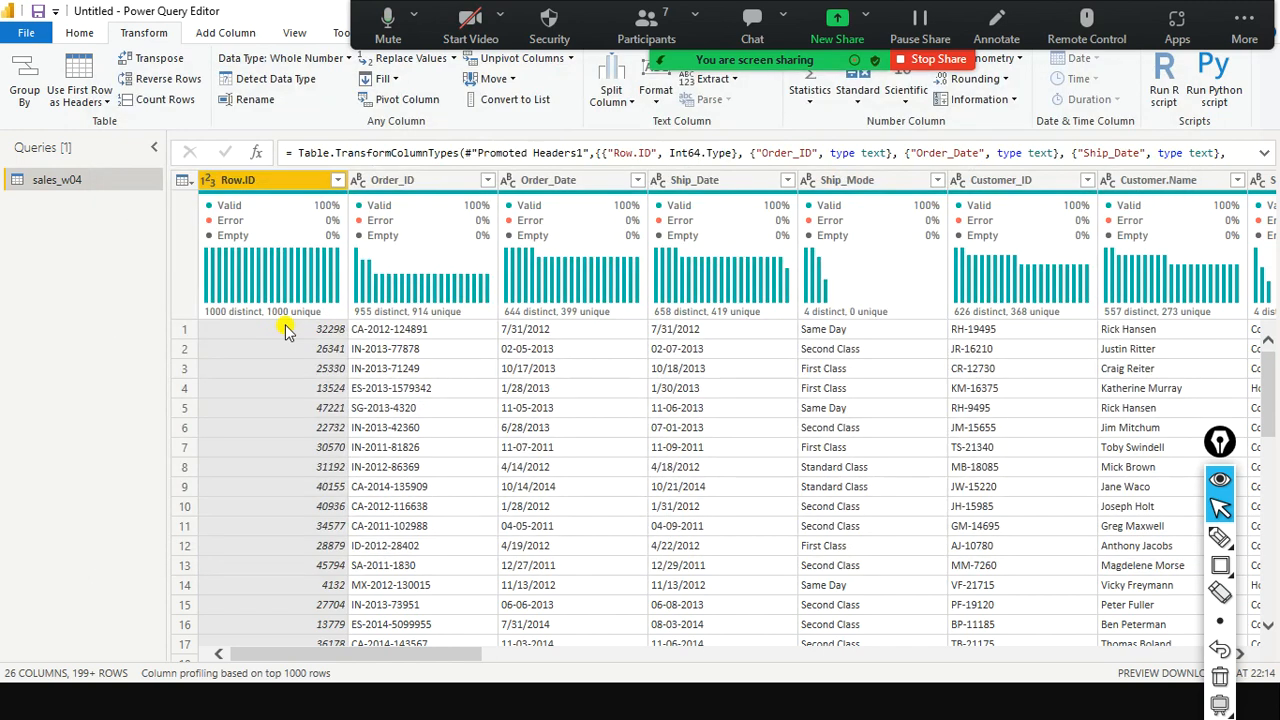
key(alt+Tab)
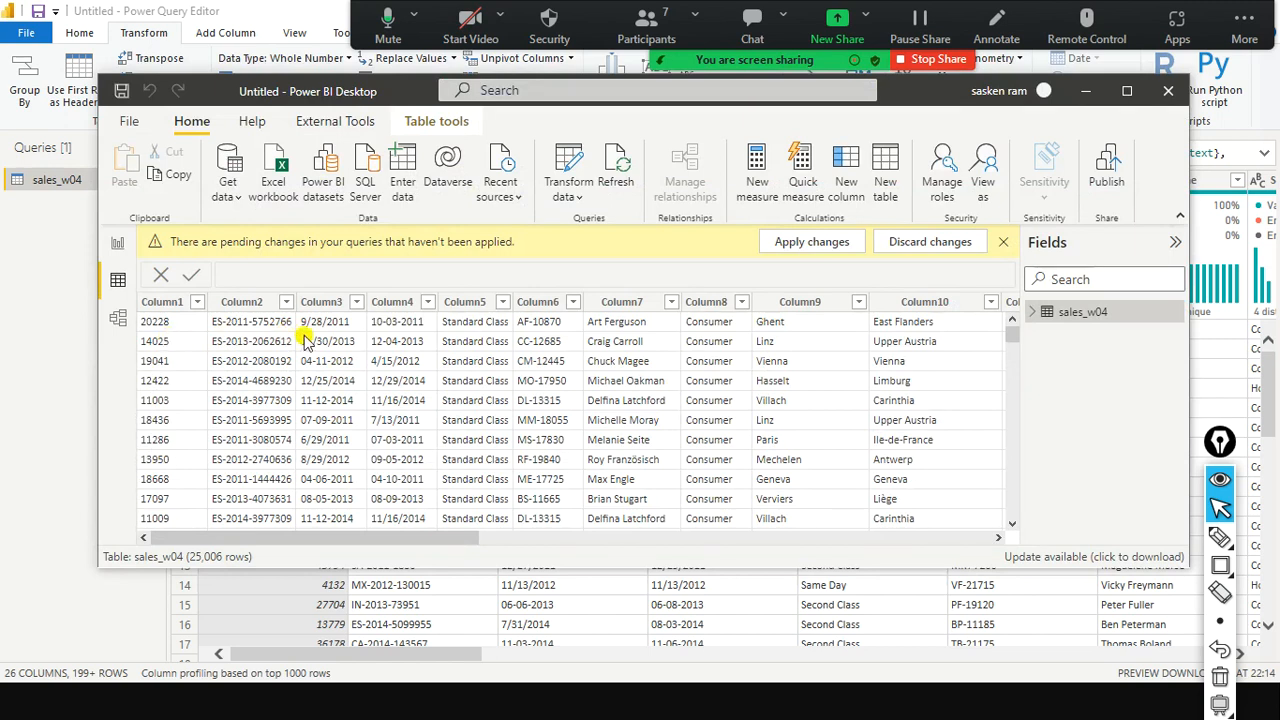
key(alt+Tab)
key(alt+Tab)
key(alt+Tab)
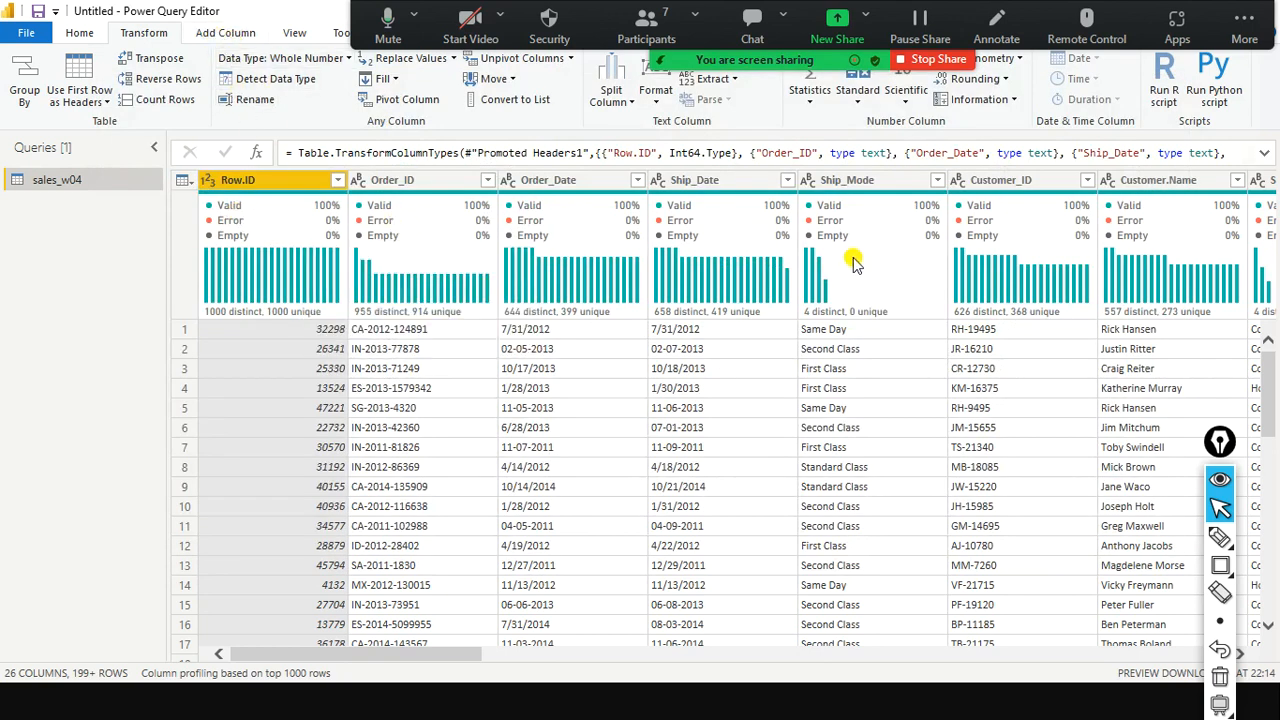
Scroll to Sales and mark its text type icon beside whole-number Quantity and decimal Discount.
mouse_move(660, 316)
drag(370, 656, 1000, 655)
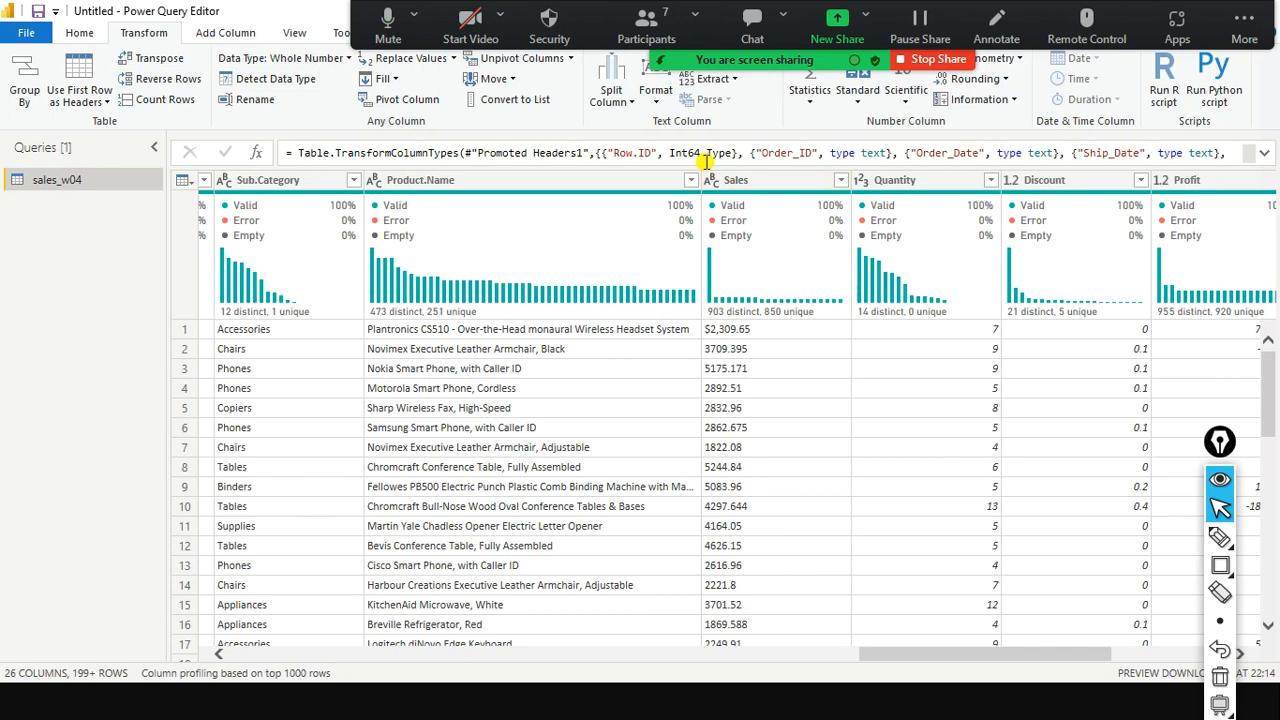
key(ctrl+shift+F3)
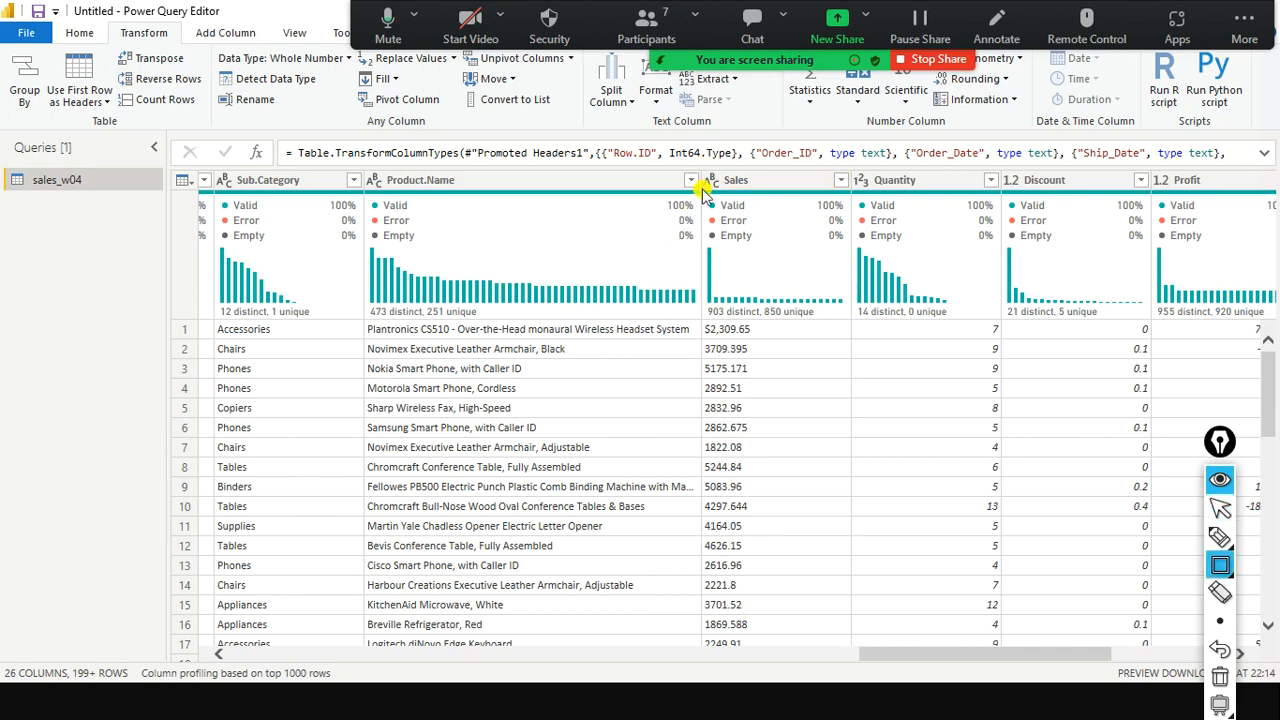
drag(704, 175, 708, 186)
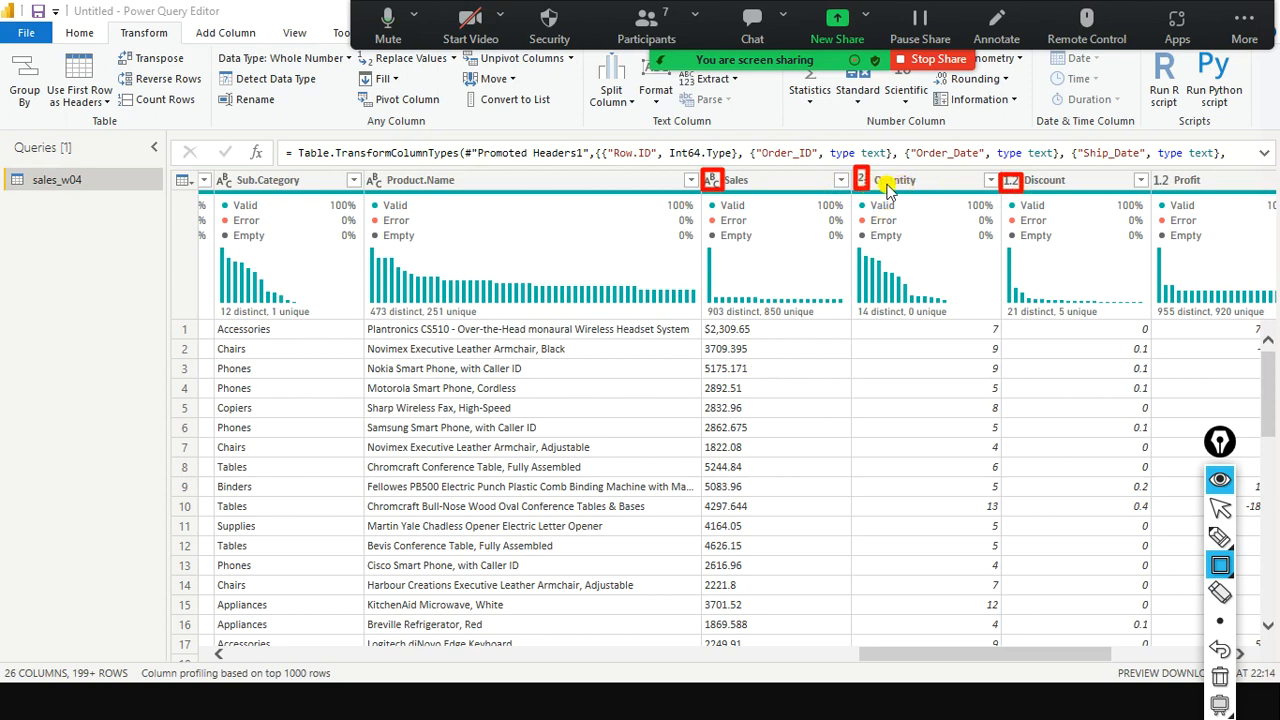
key(ctrl+shift+7)
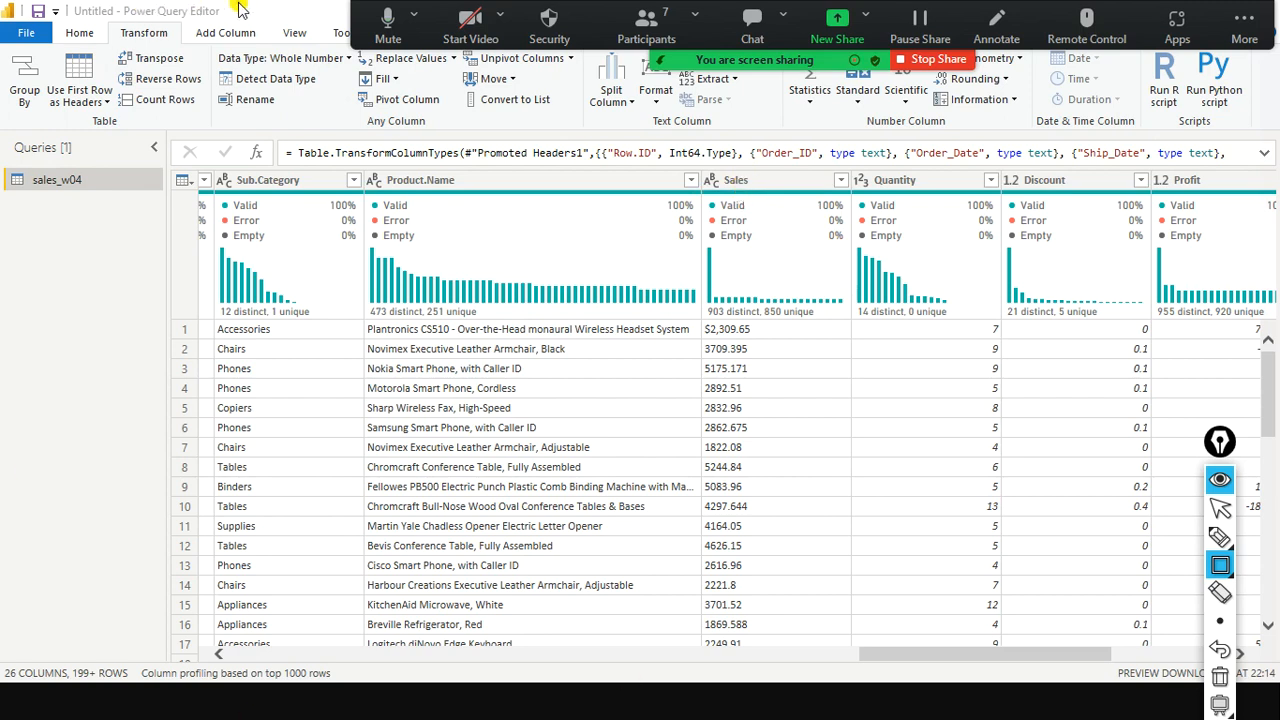
key(ctrl+shift+2)
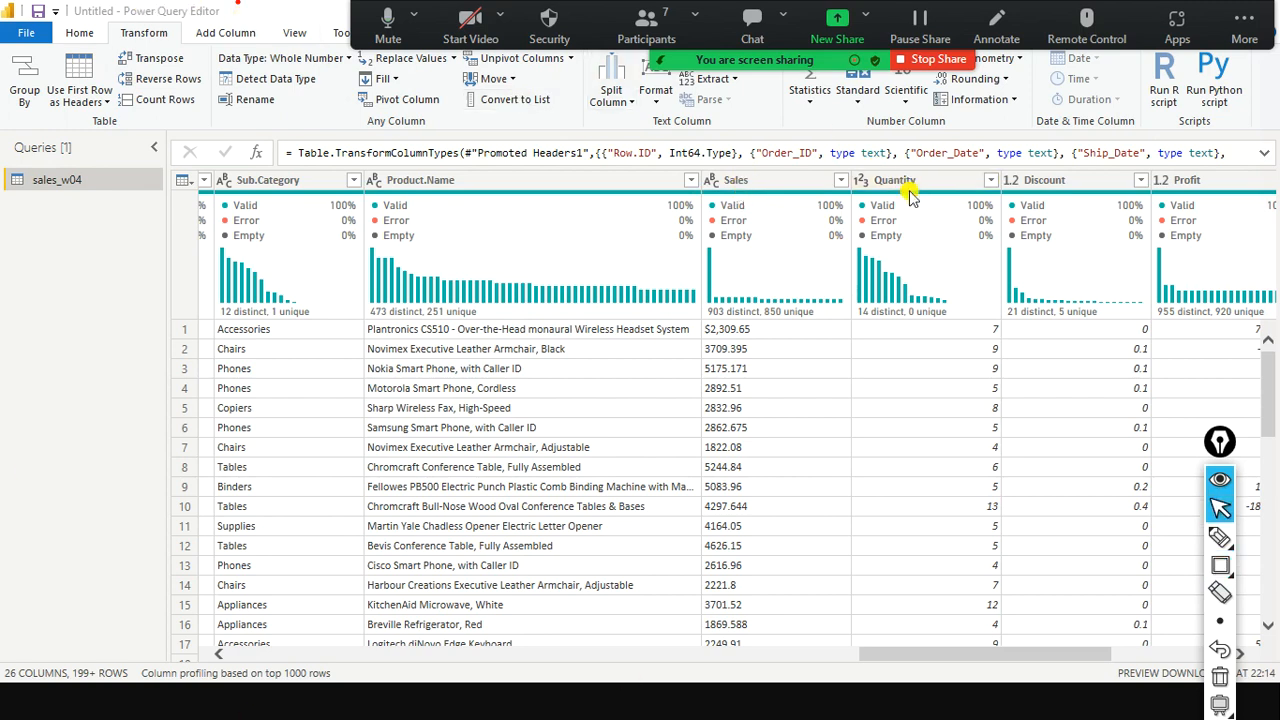
Replace '$' with nothing in the Sales column using Replace Values.
right_click(750, 186)
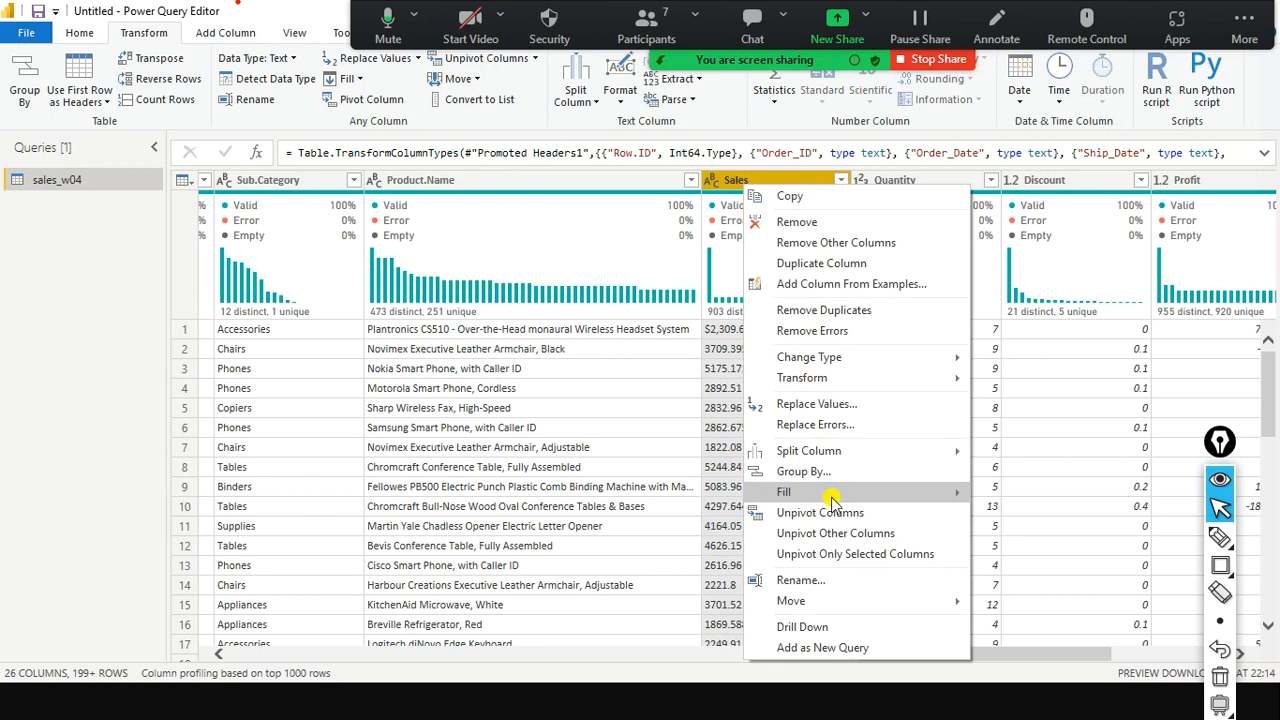
mouse_move(864, 362)
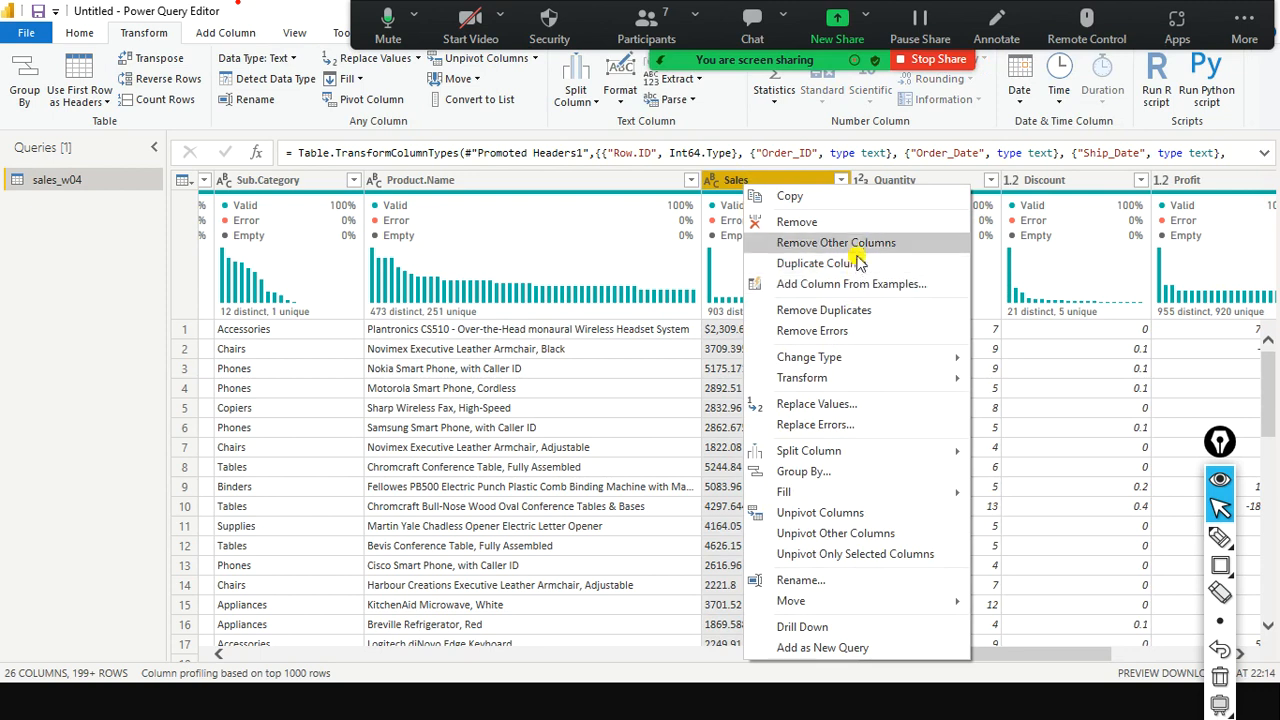
click(857, 406)
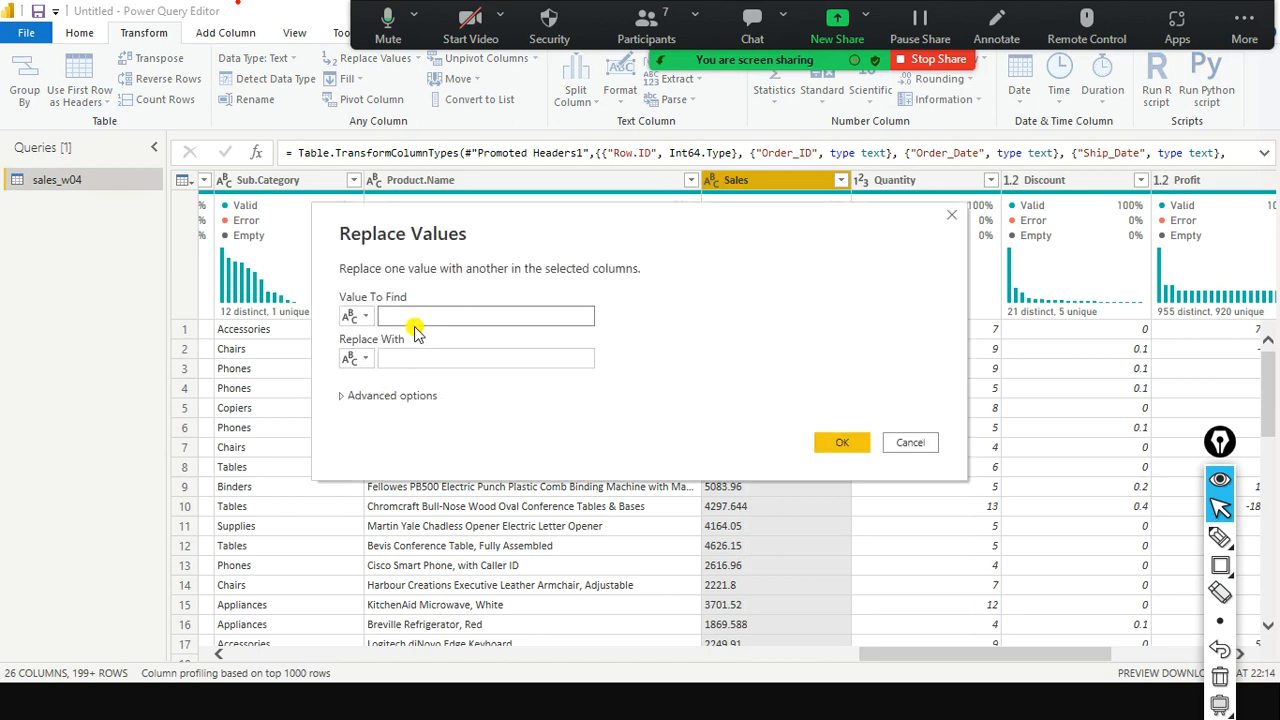
drag(510, 242, 800, 445)
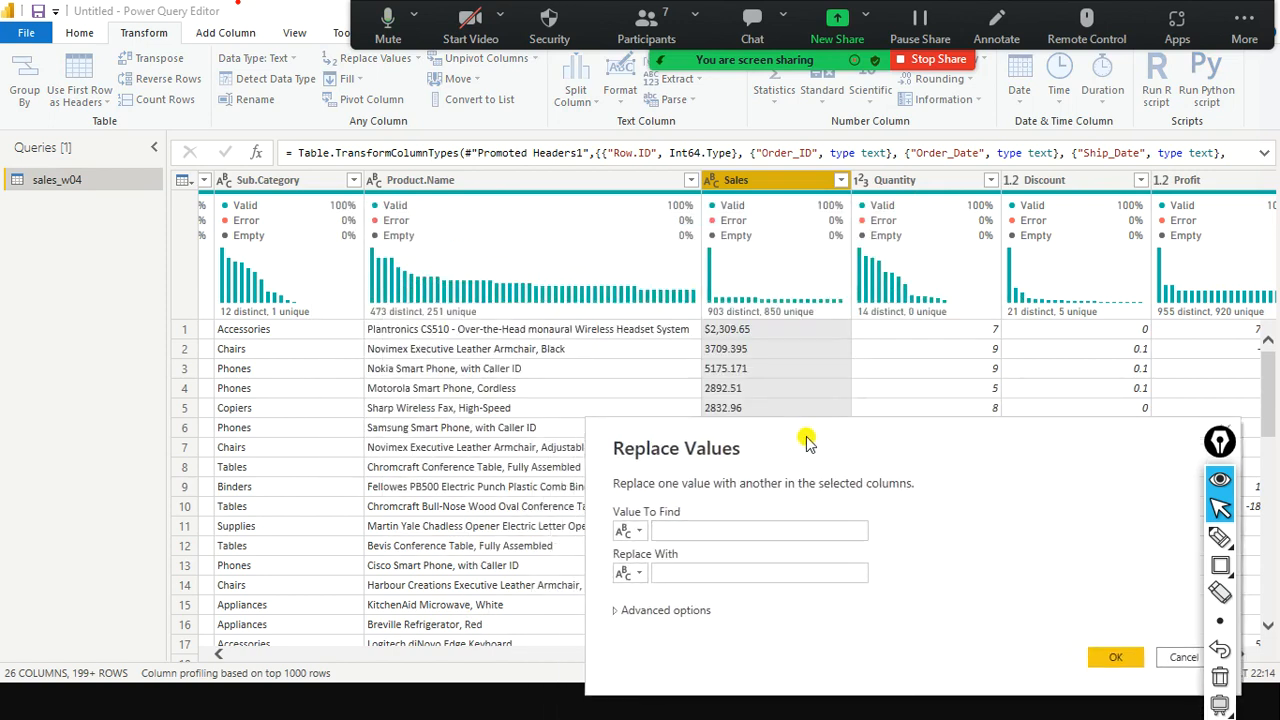
click(708, 533)
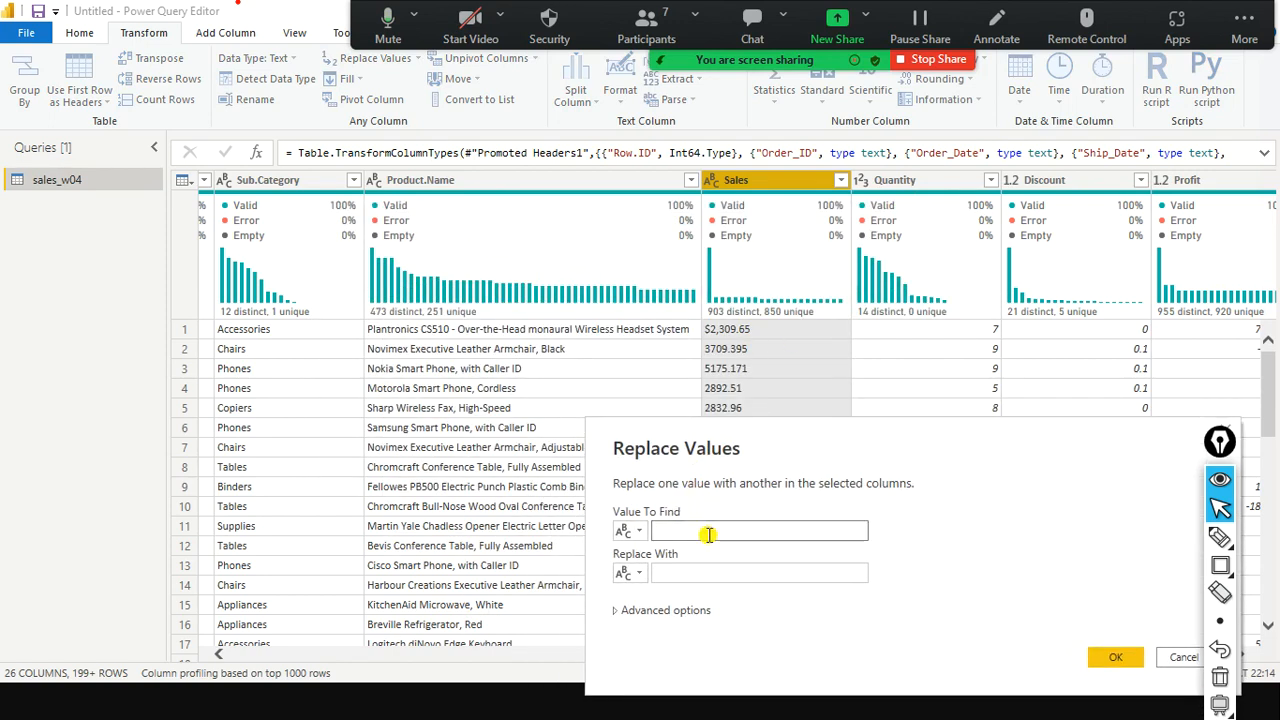
text($)
click(680, 570)
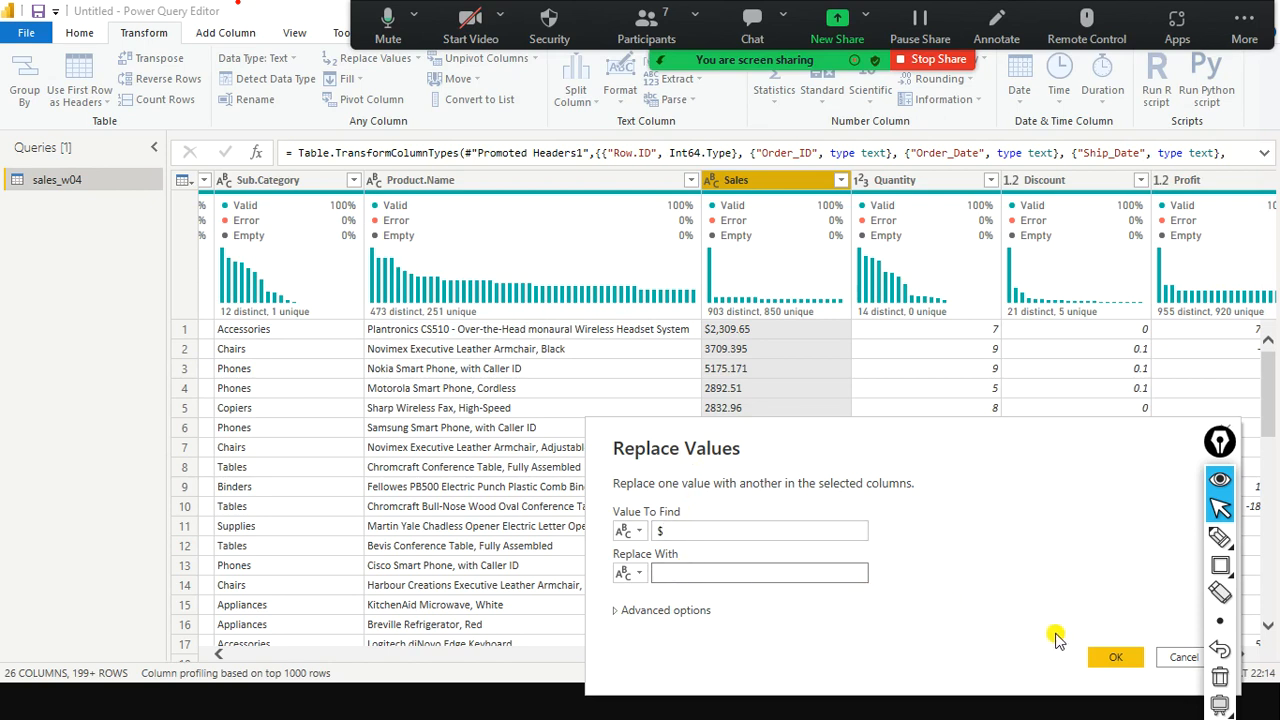
click(1143, 660)
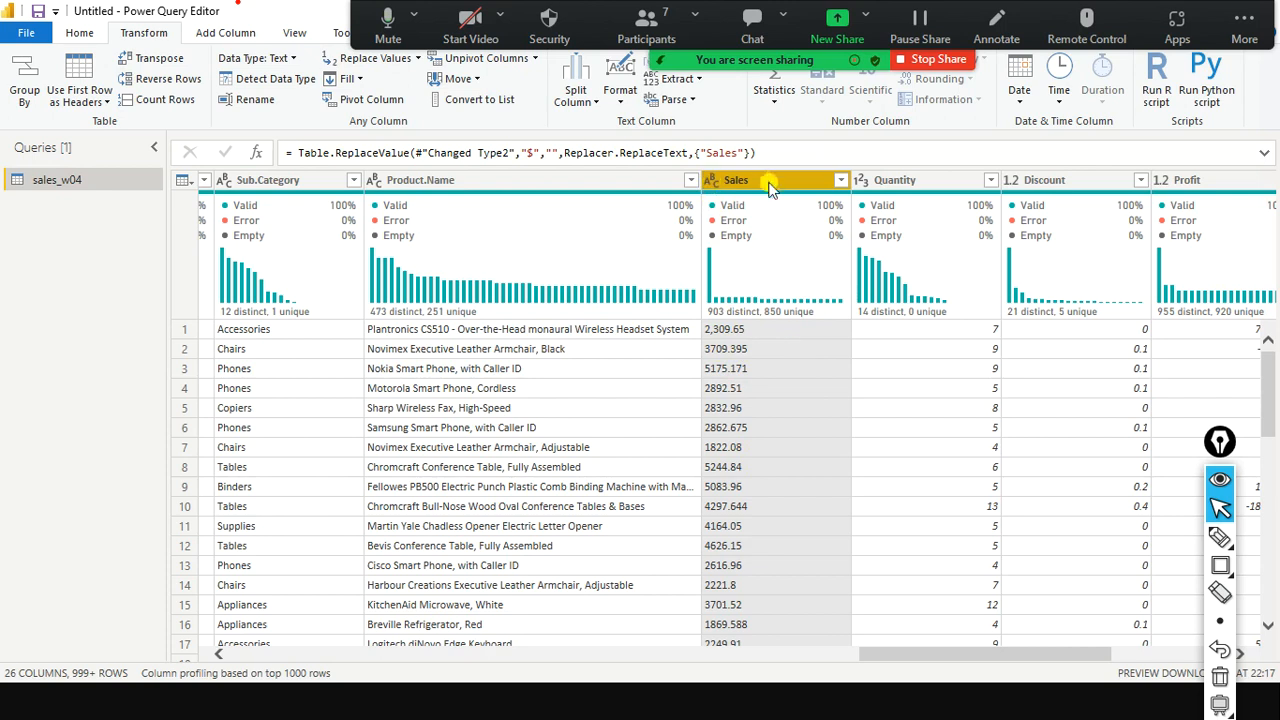
Set Sales to Decimal Number and scroll through the resulting Error rows (3%, 39 rows).
click(713, 180)
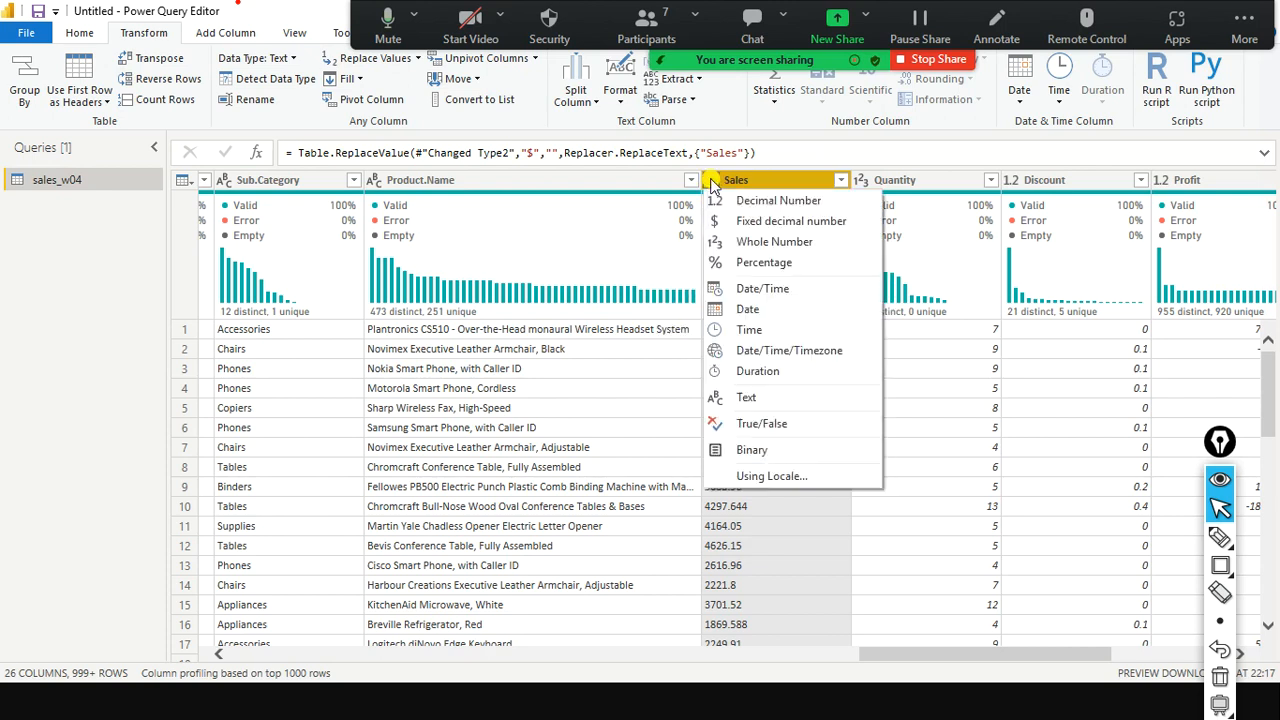
click(773, 205)
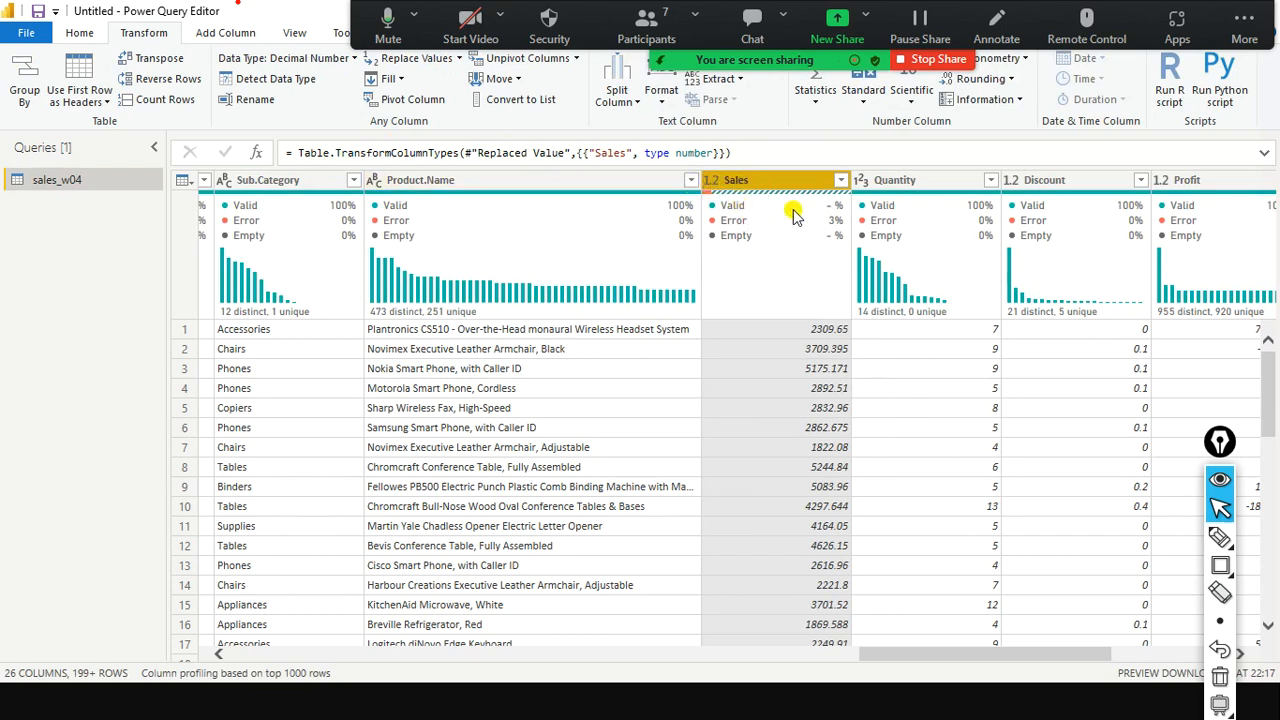
mouse_move(836, 218)
scroll(777, 340, down, 3)
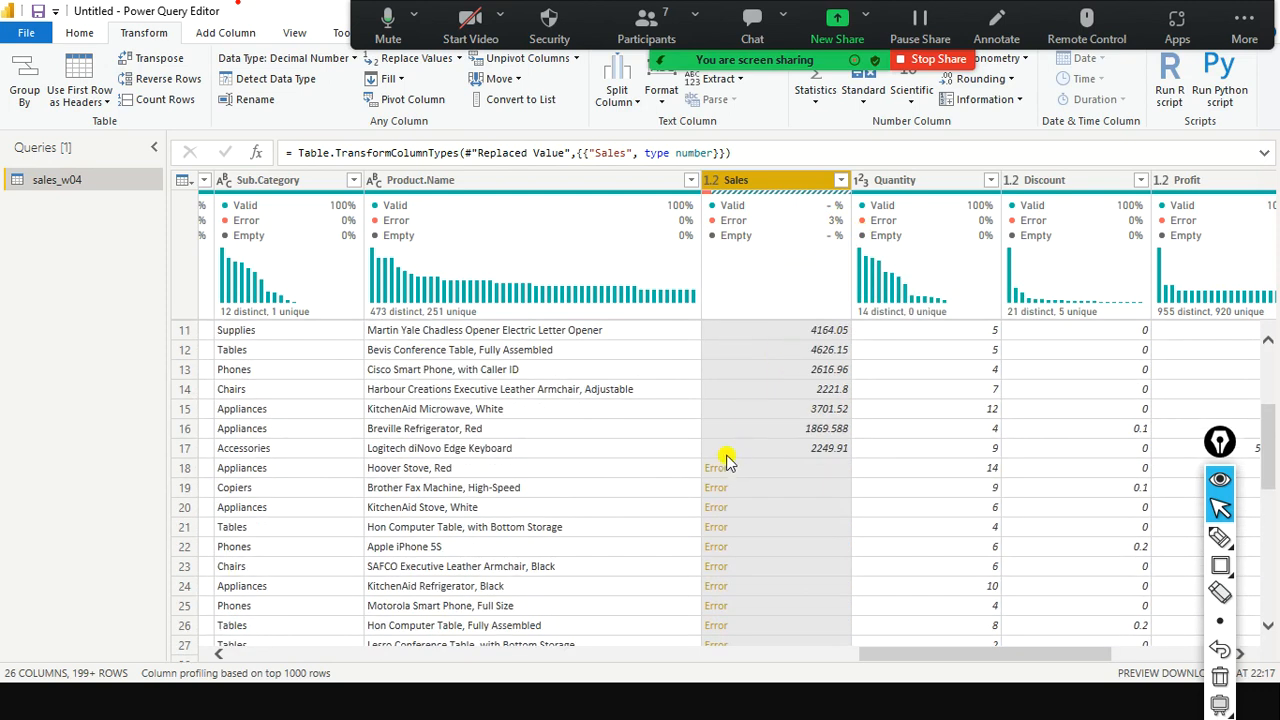
scroll(723, 478, up, 3)
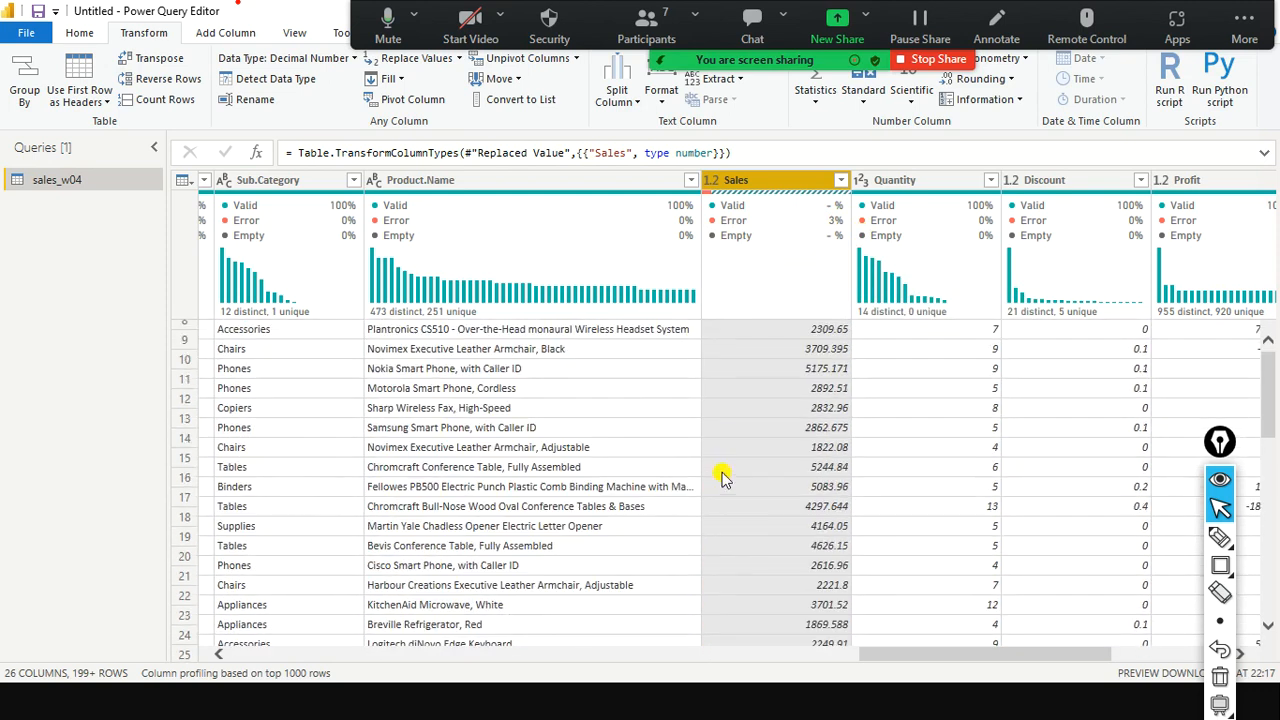
Resize the editor, enable View > Query Settings to list applied steps, then maximize it.
double_click(300, 15)
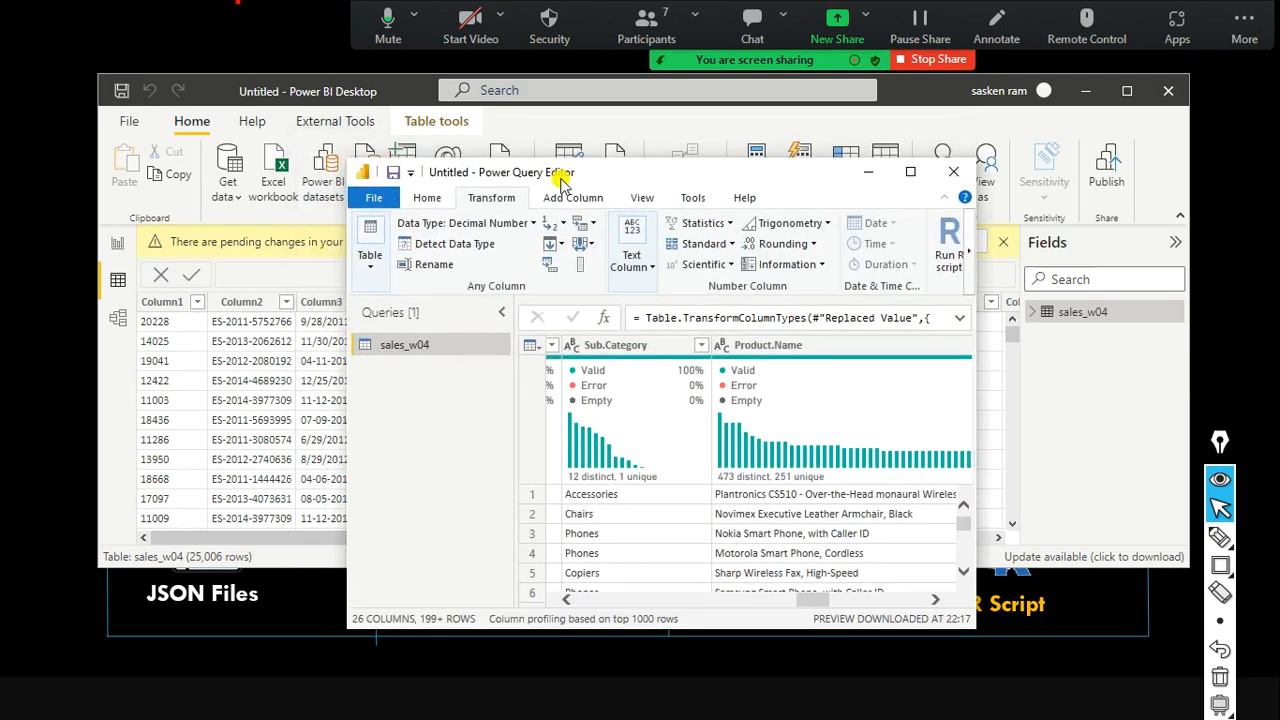
drag(707, 177, 510, 160)
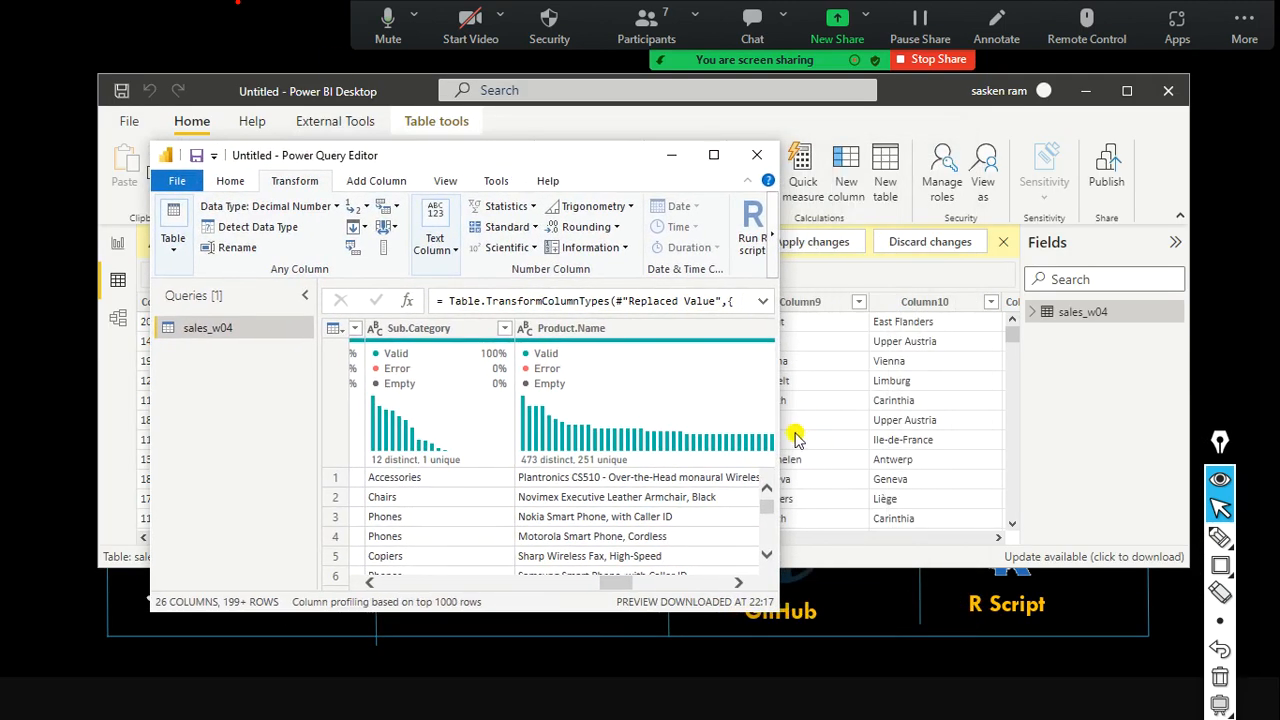
drag(782, 418, 1084, 410)
drag(795, 582, 1065, 575)
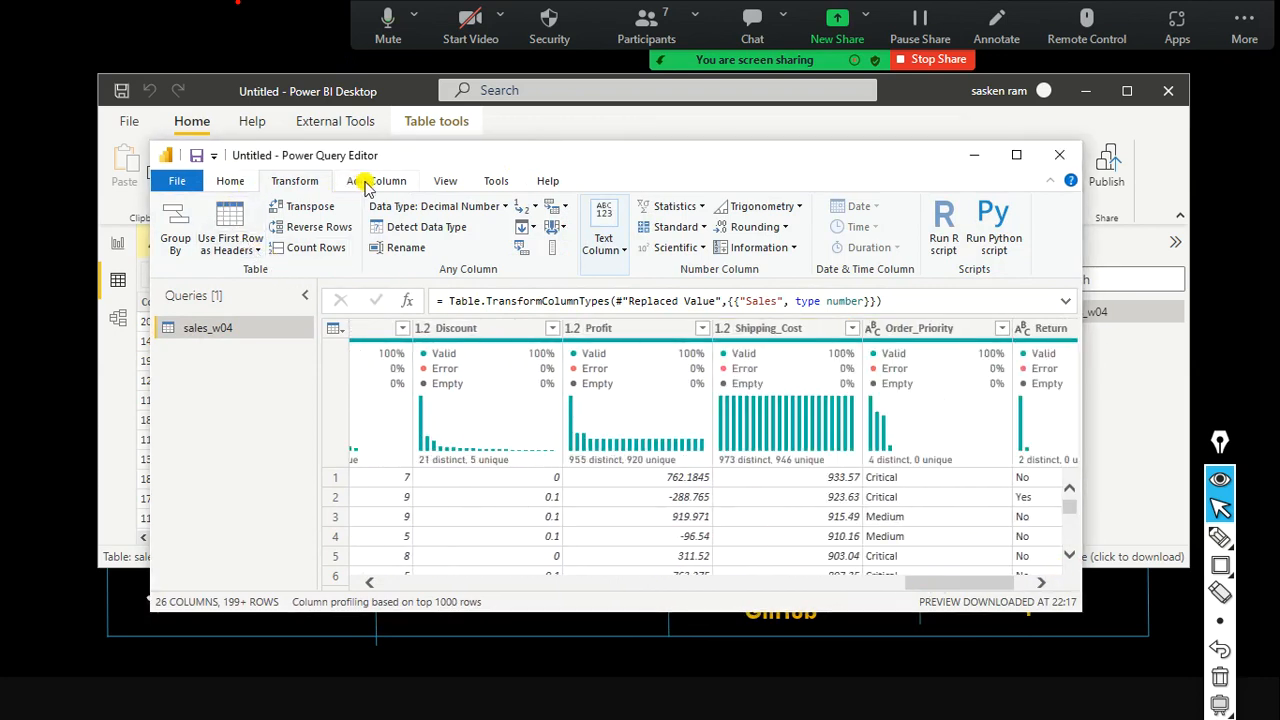
click(446, 185)
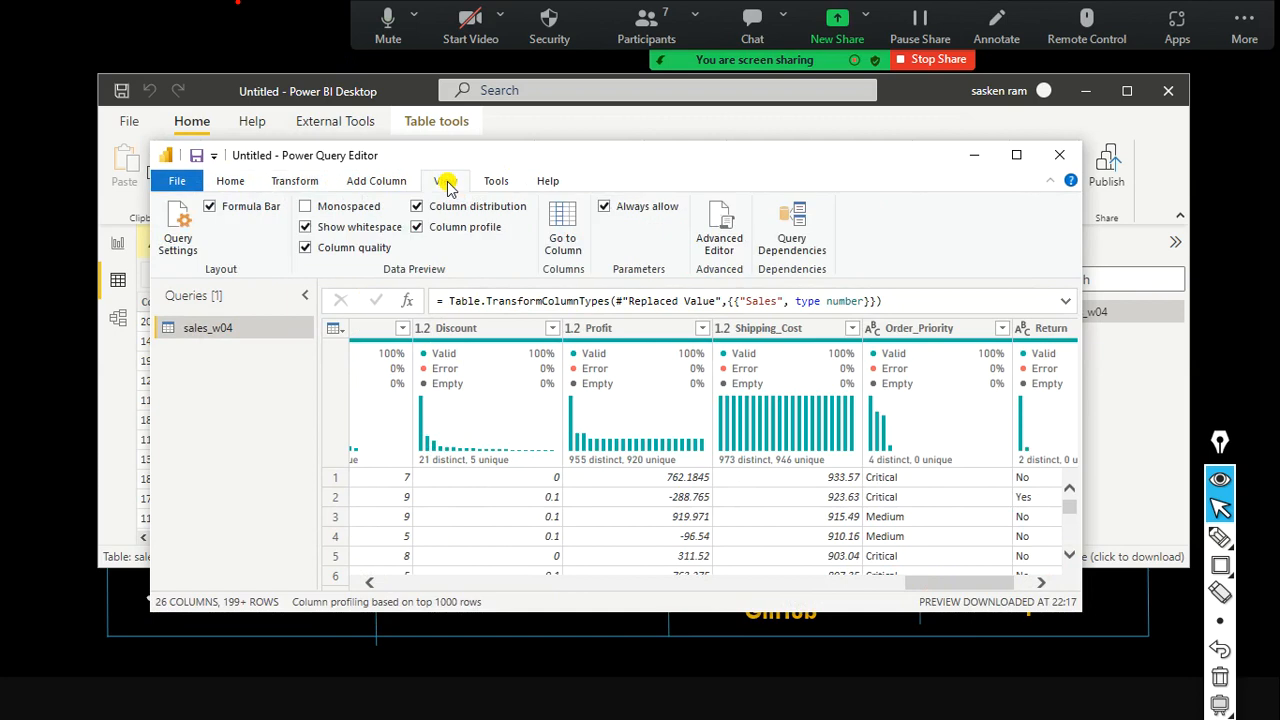
click(175, 238)
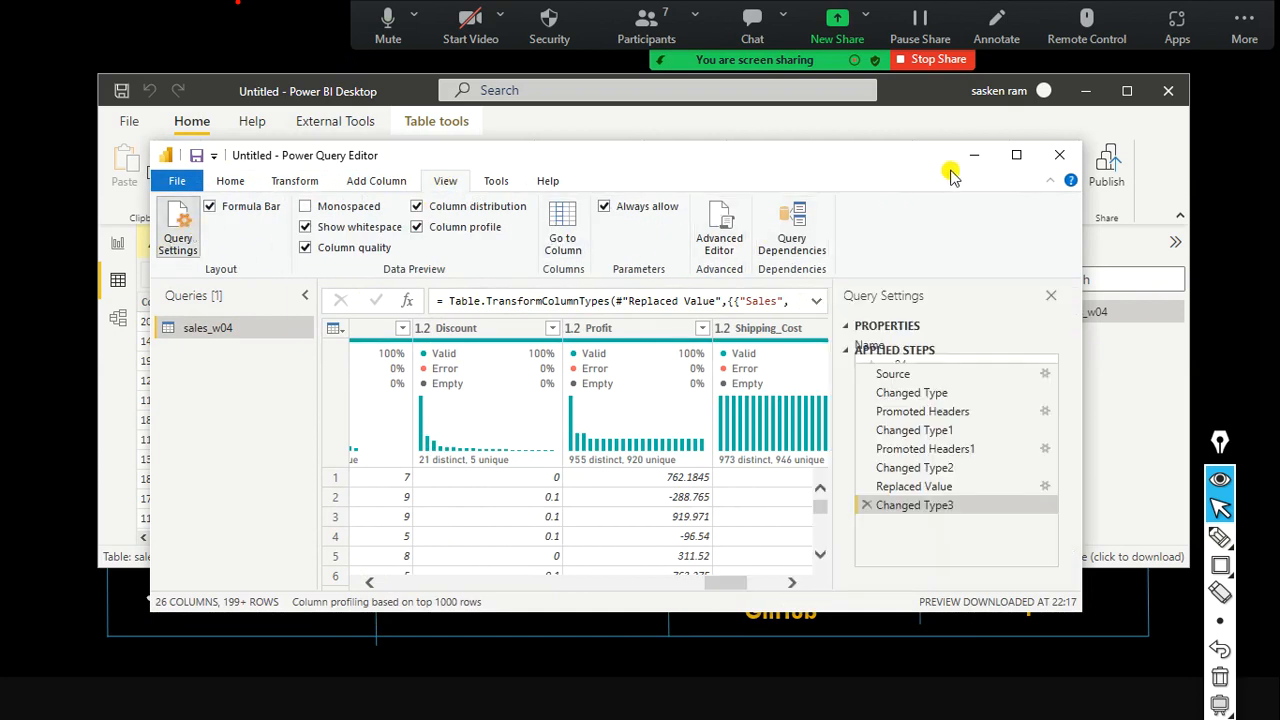
click(1016, 155)
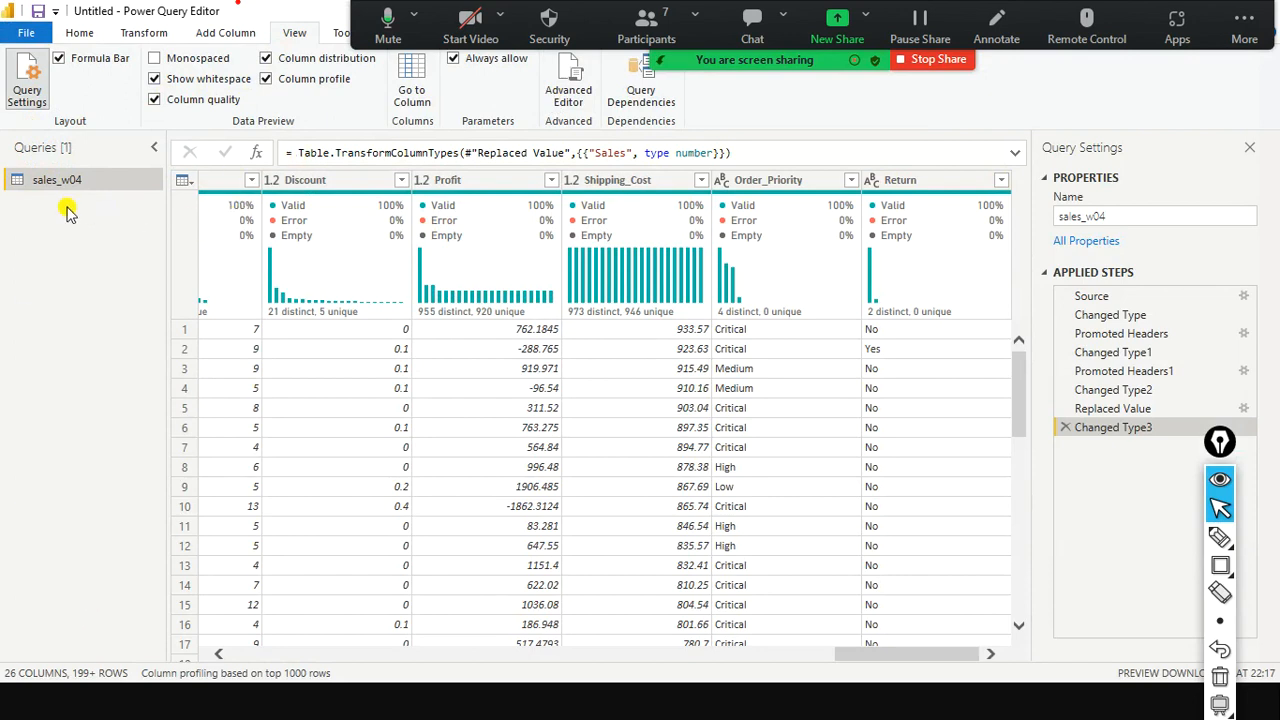
key(ctrl+shift+9)
drag(124, 134, 3, 207)
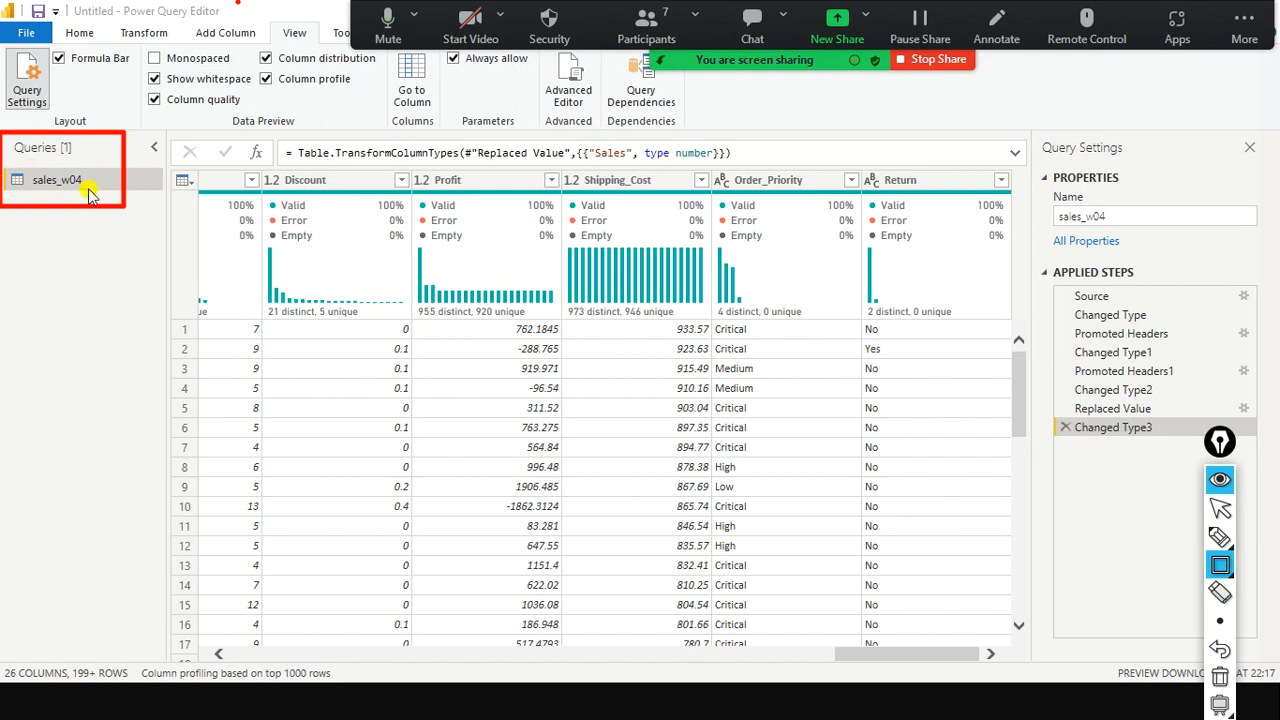
mouse_move(5, 138)
mouse_down()
mouse_move(115, 181)
mouse_move(118, 162)
mouse_up()
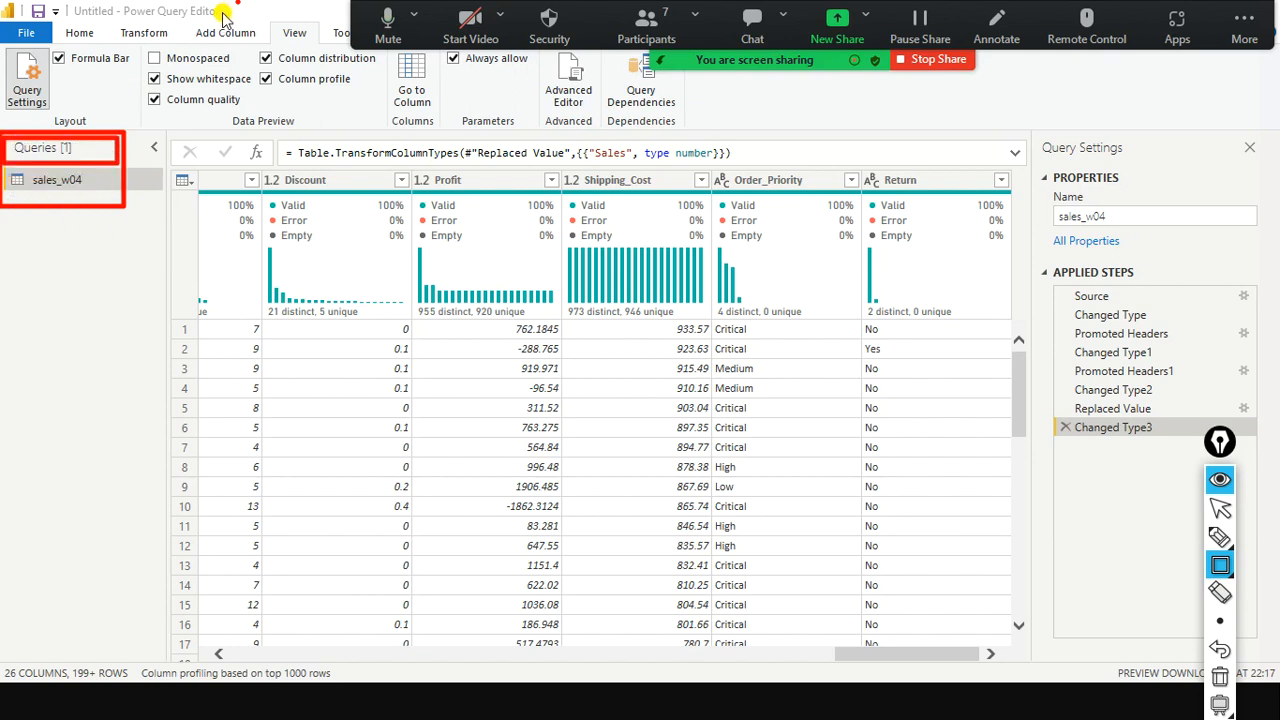
drag(238, 3, 95, 127)
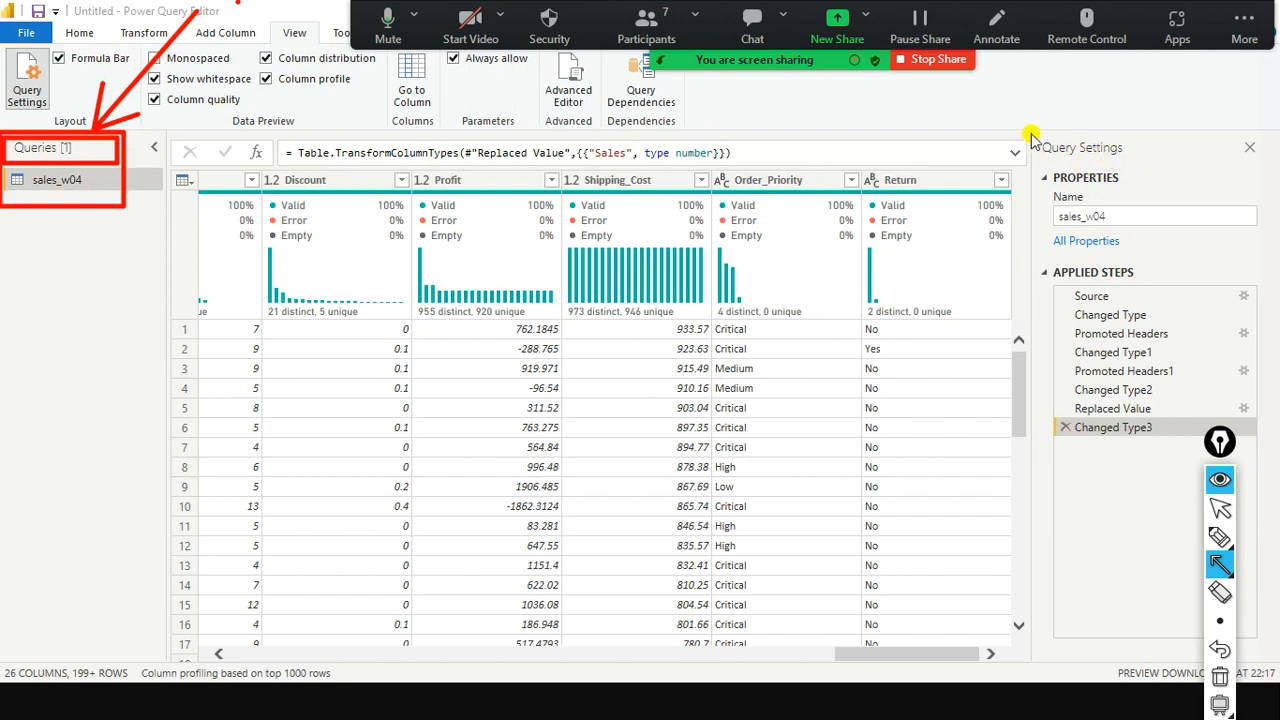
mouse_move(1030, 133)
mouse_down()
mouse_move(1045, 158)
mouse_move(1140, 162)
mouse_up()
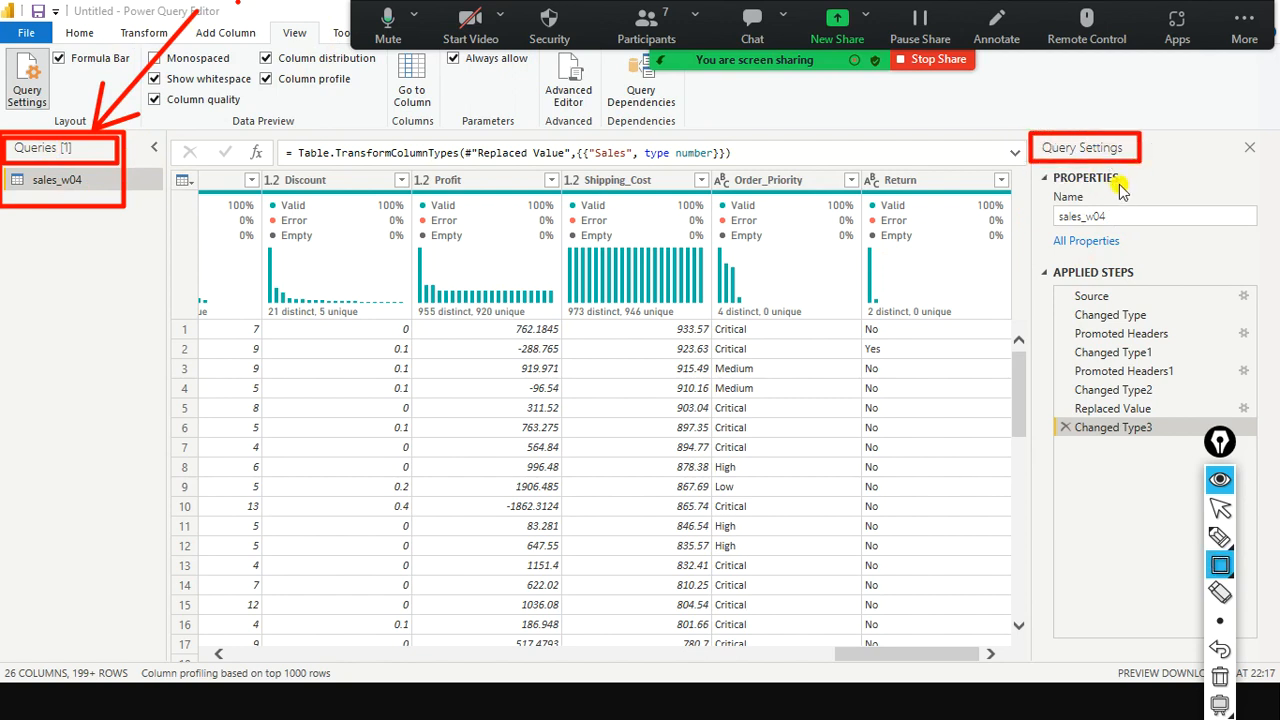
drag(1130, 168, 1103, 222)
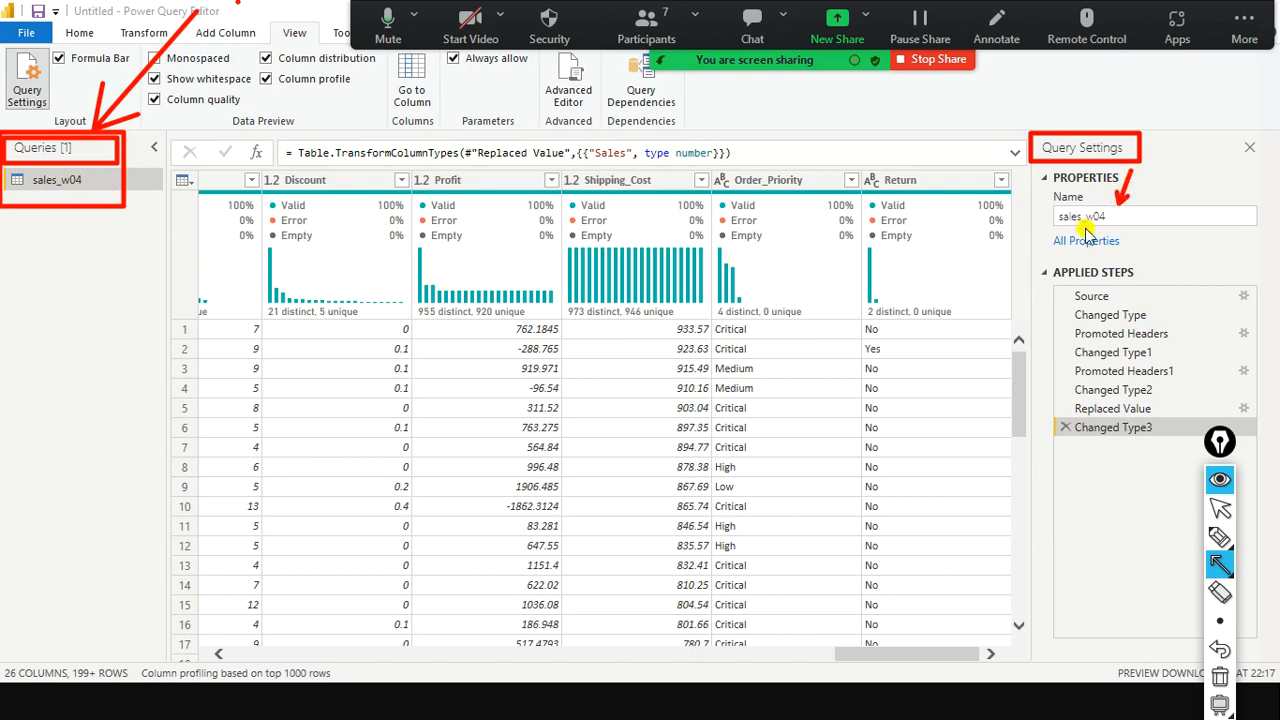
Change the query name in Query Settings from sales_w04 to Week4_Sales.
key(ctrl+shift+2)
drag(1118, 220, 991, 450)
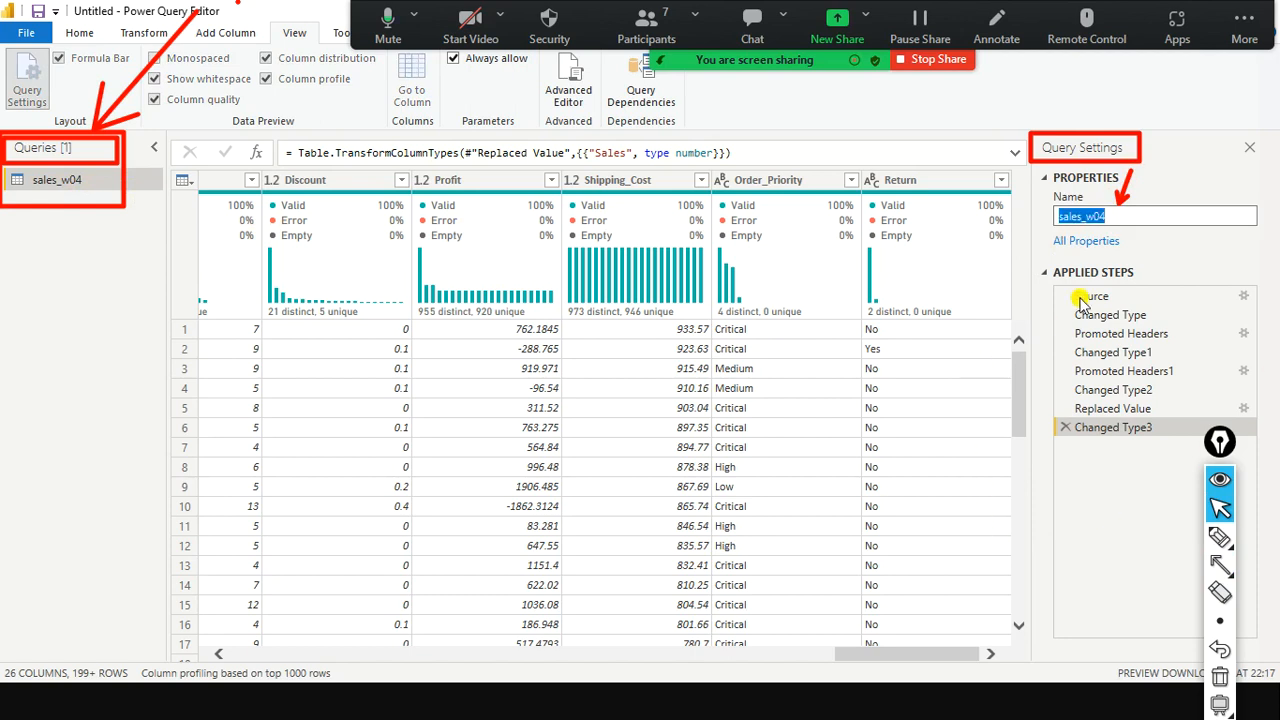
text(Week4_Sales)
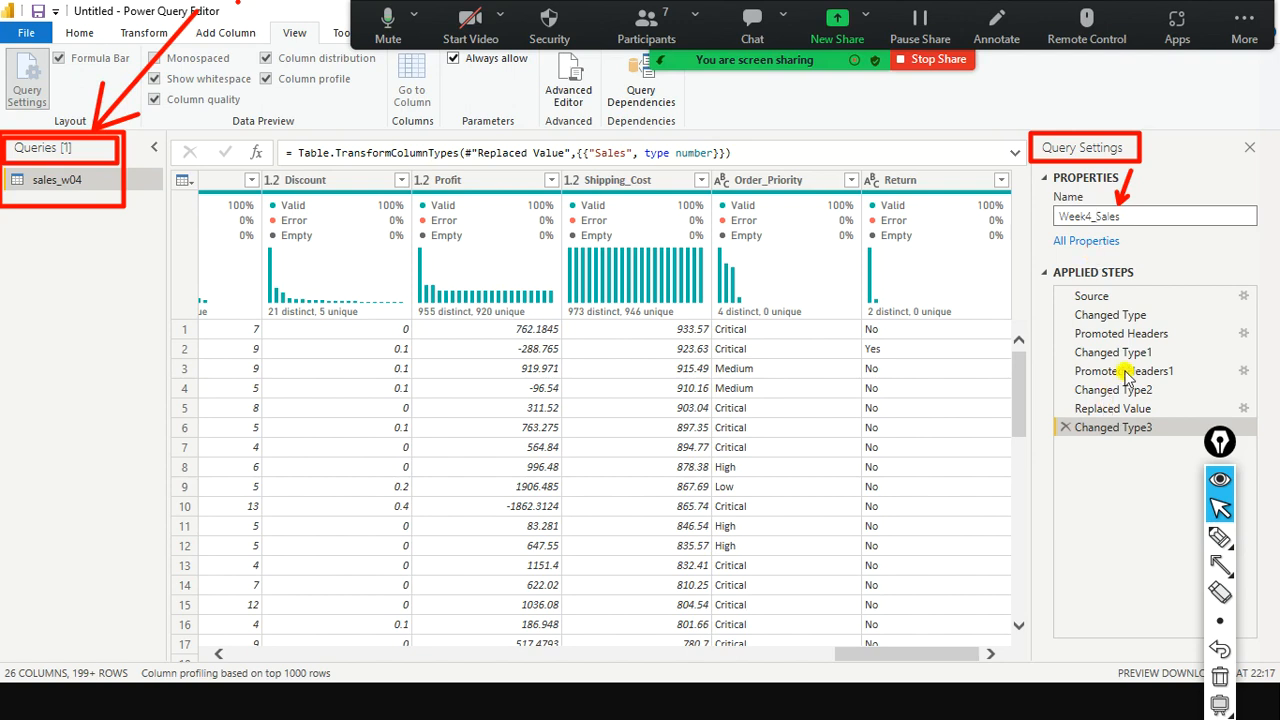
click(1172, 270)
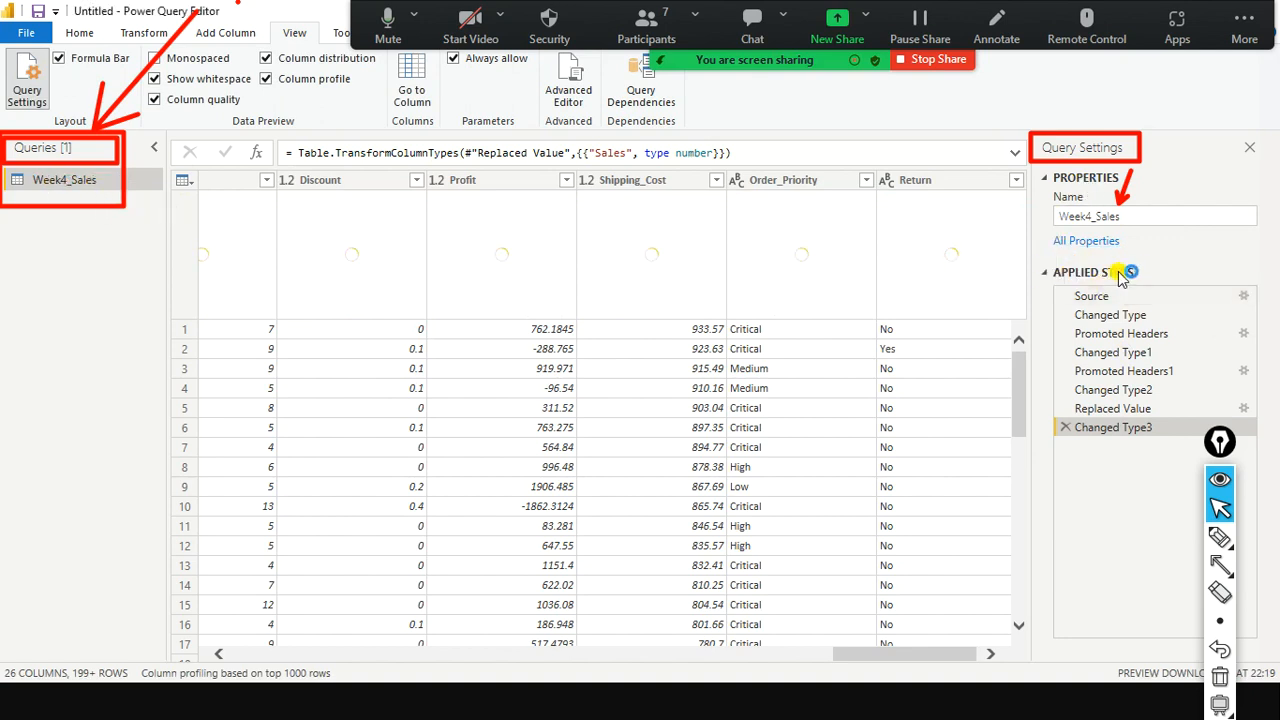
Draw an arrow toward the applied steps, then clear all annotations.
key(ctrl+shift+a)
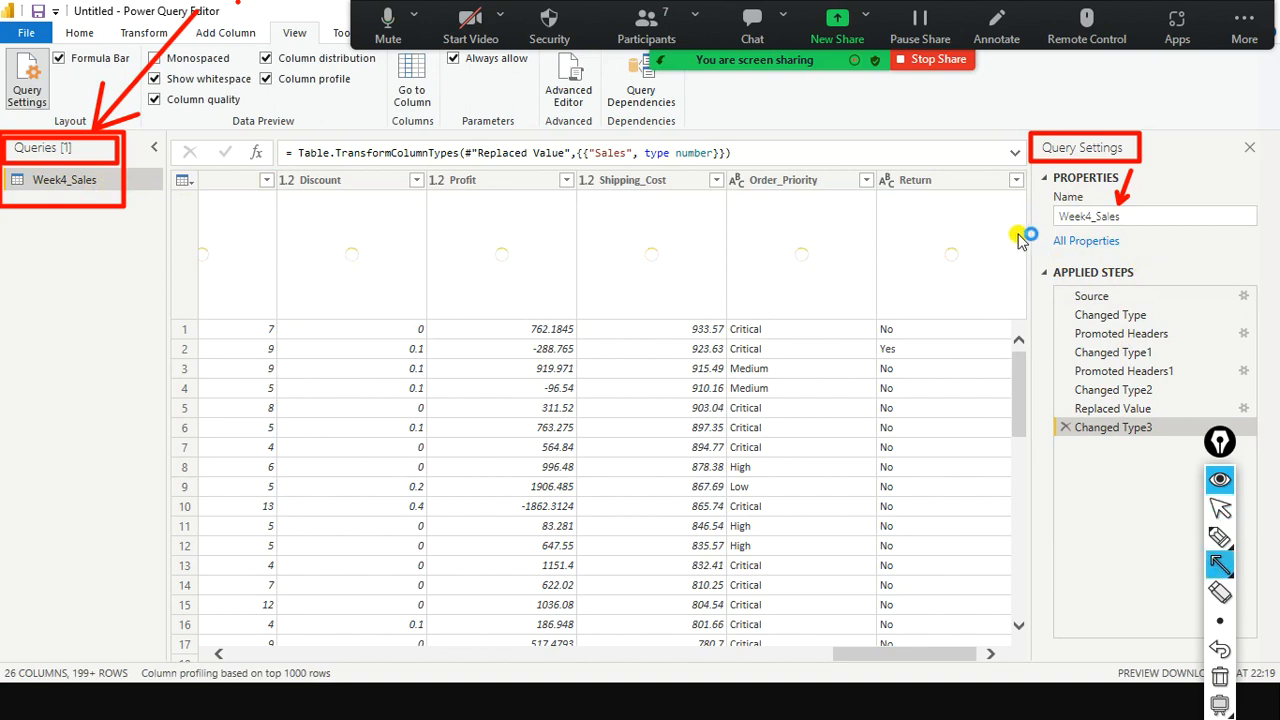
drag(1035, 231, 1049, 258)
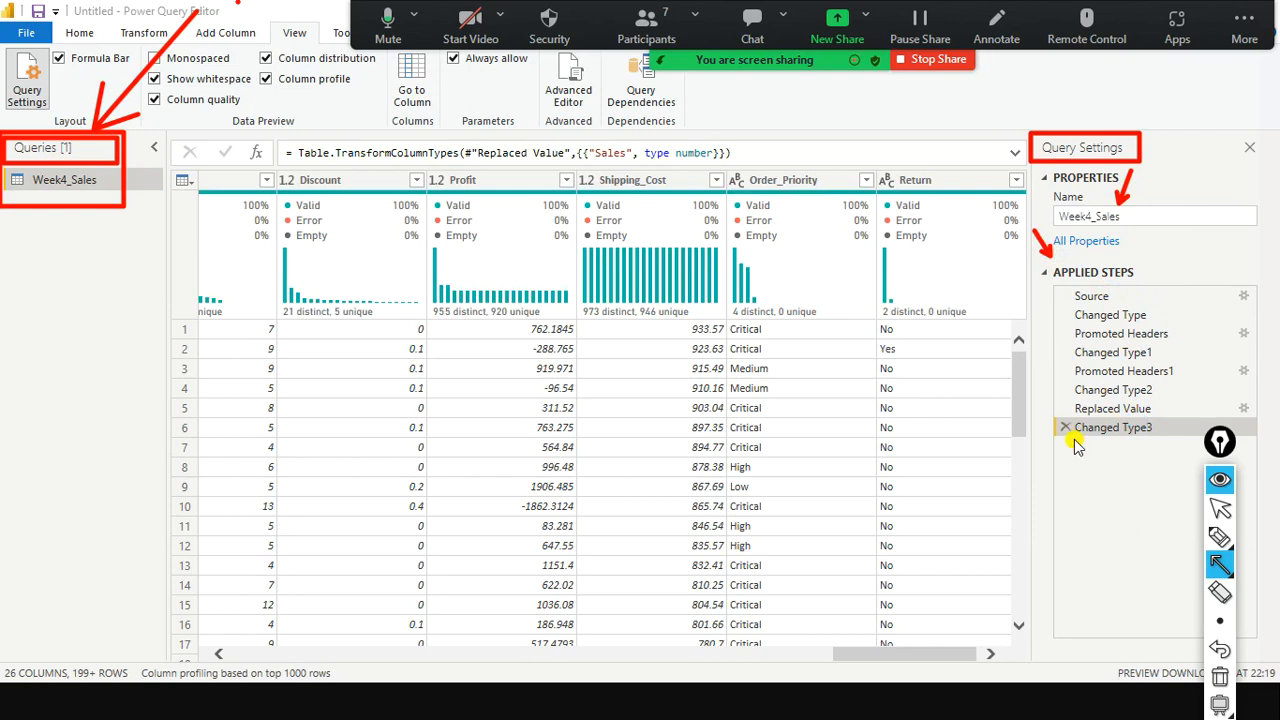
click(554, 644)
key(ctrl+shift+7)
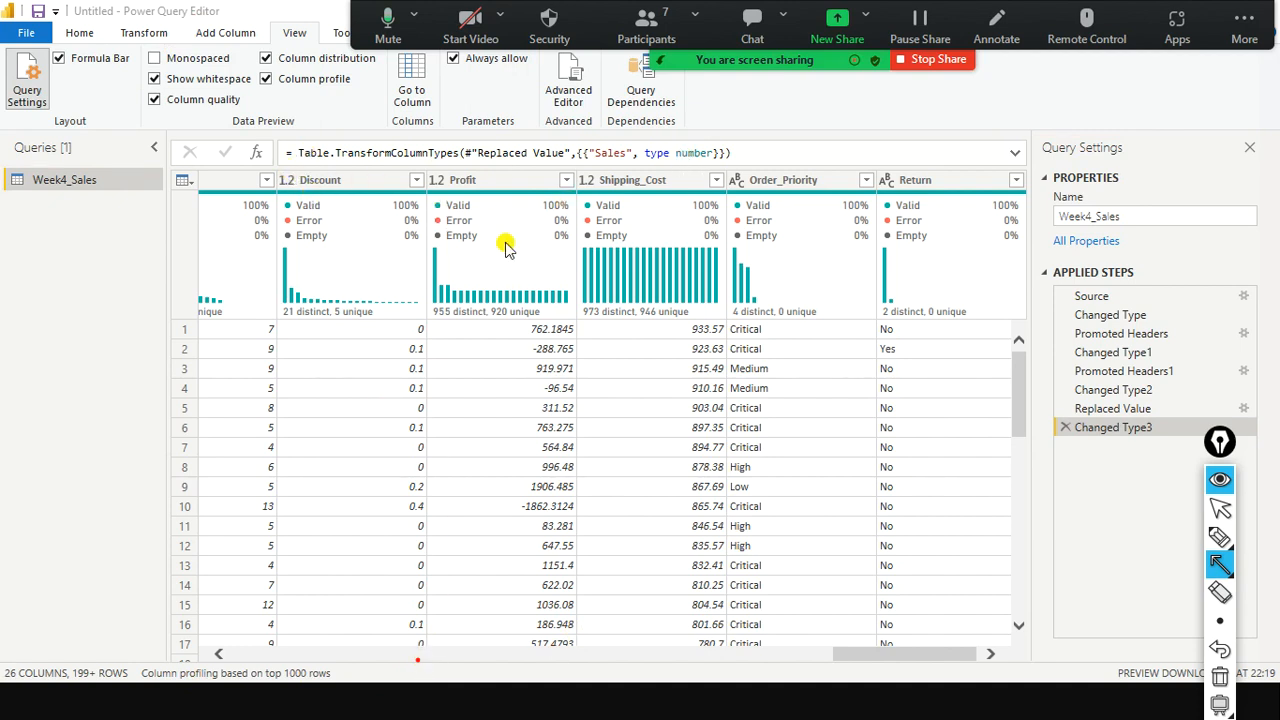
Inspect the Sales Error rows, then preview Promoted Headers1, where Sales is text like $2,309.65.
click(142, 33)
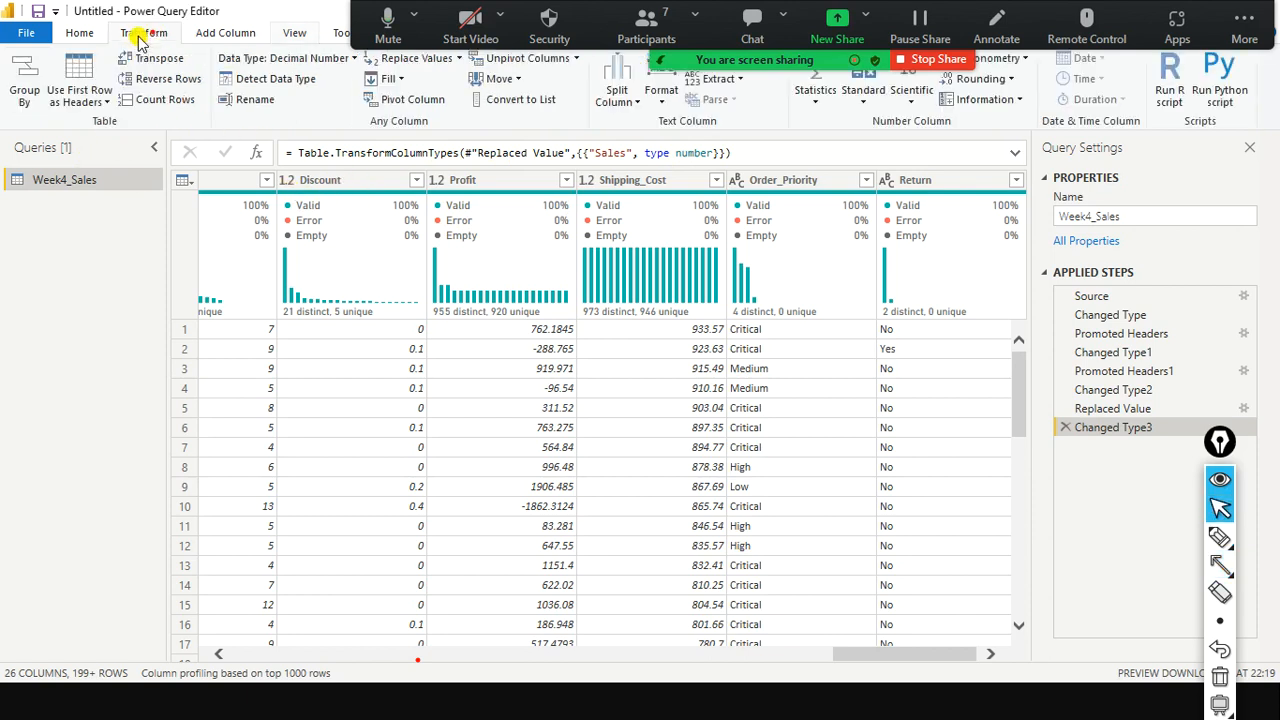
click(102, 100)
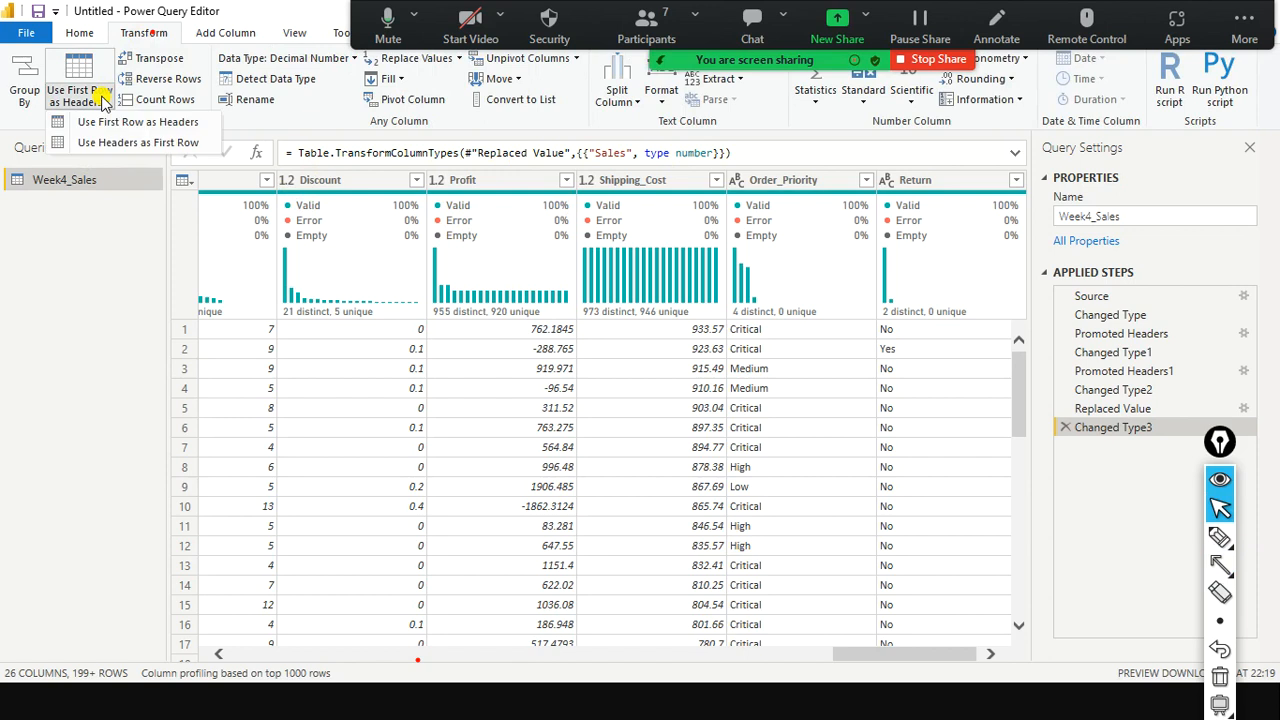
click(352, 122)
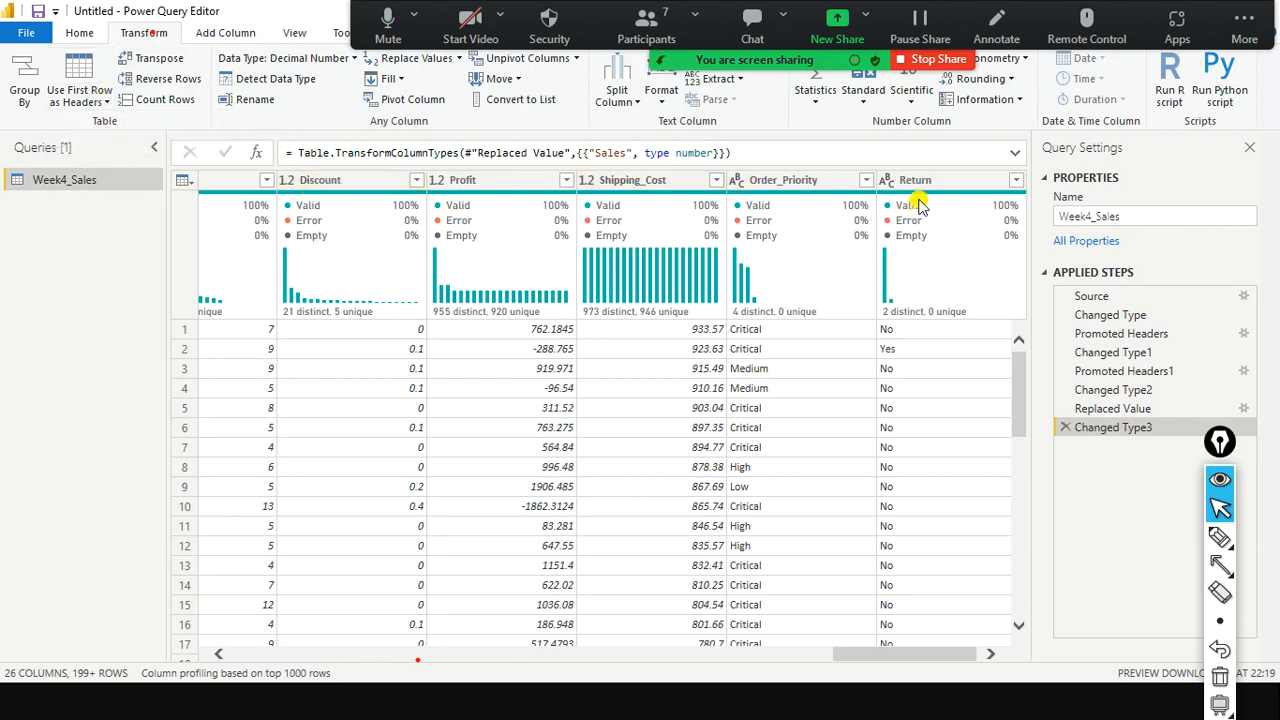
mouse_move(918, 205)
drag(872, 662, 785, 594)
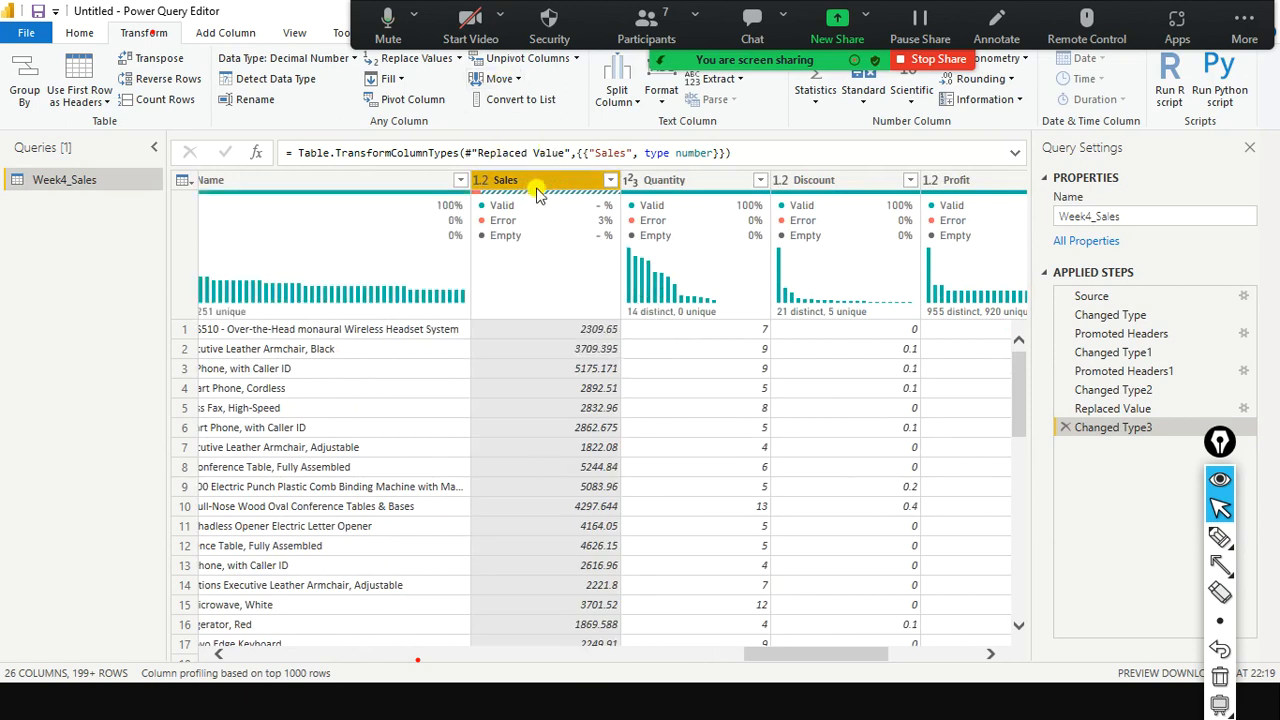
scroll(567, 537, down, 3)
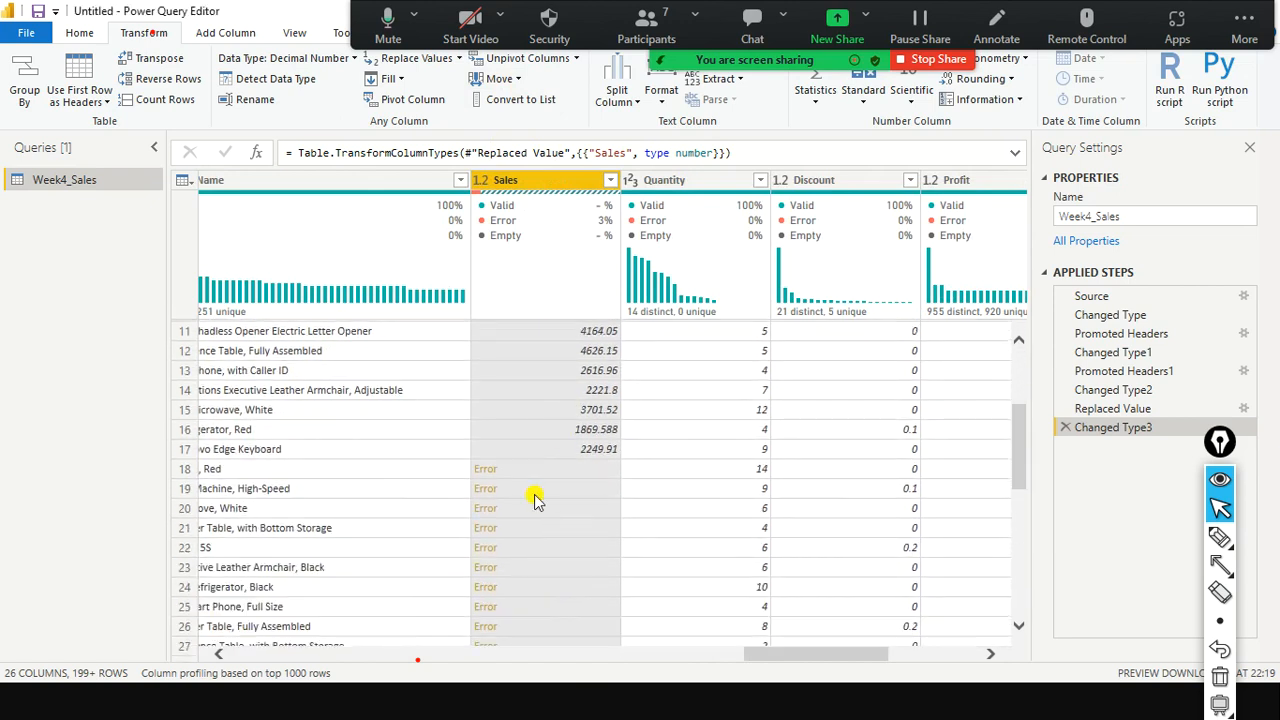
scroll(519, 567, up, 3)
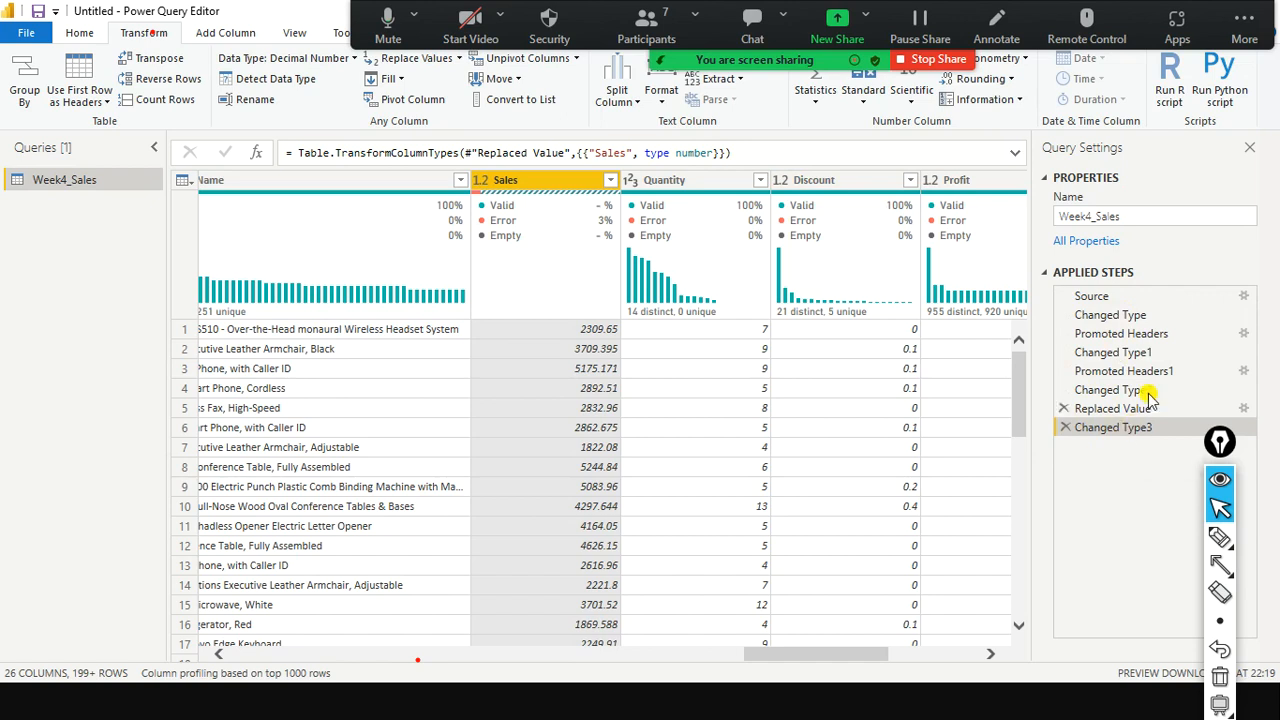
click(1103, 371)
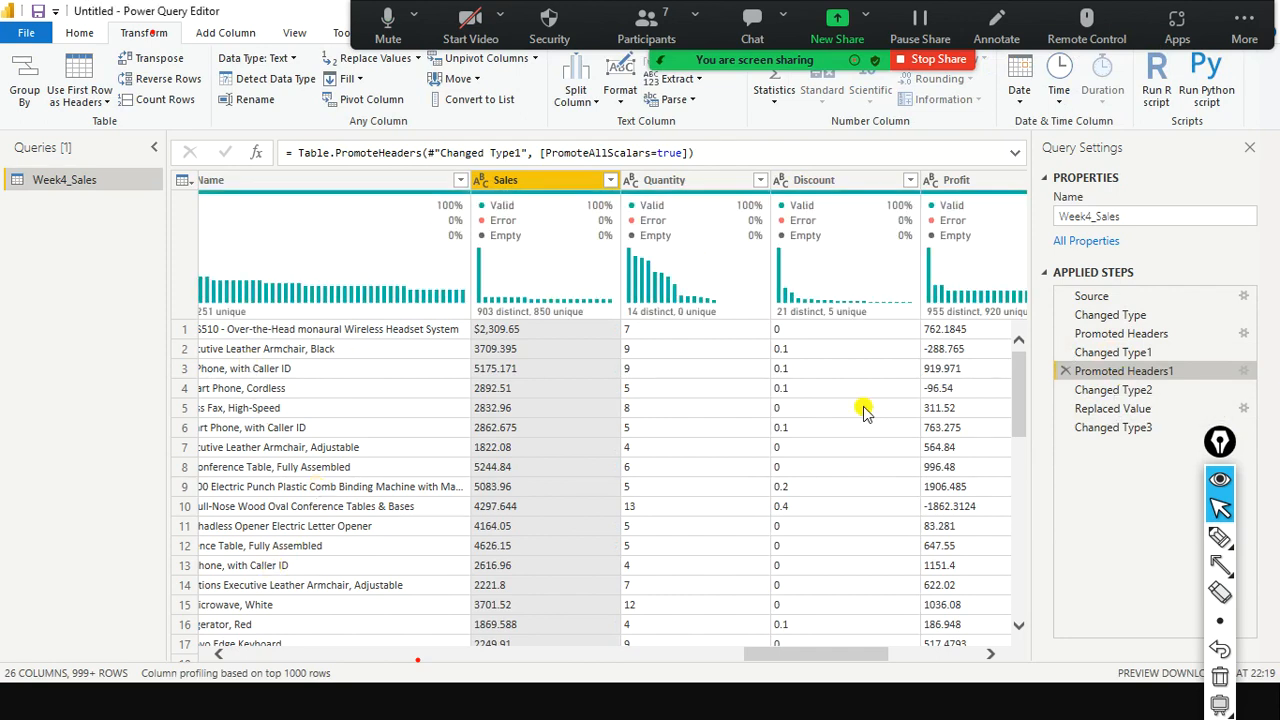
Step back through Promoted Headers, Changed Type and Source, then return to Promoted Headers.
click(1122, 335)
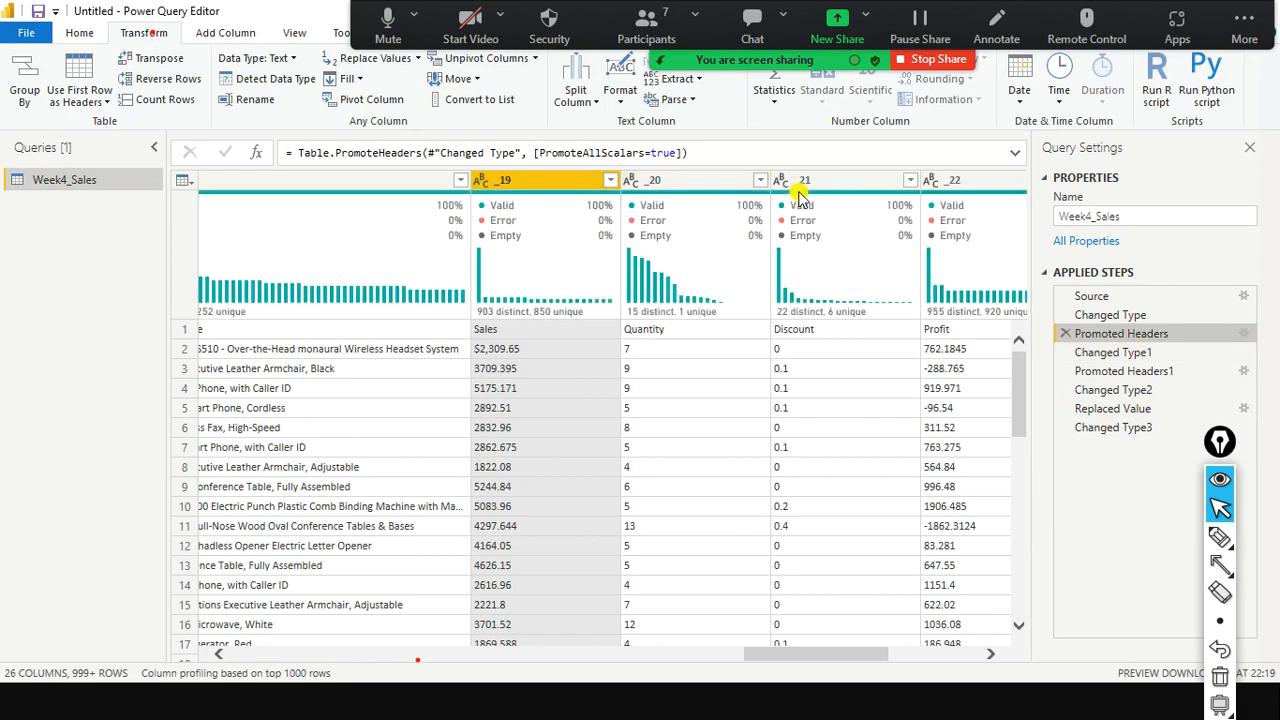
click(1108, 315)
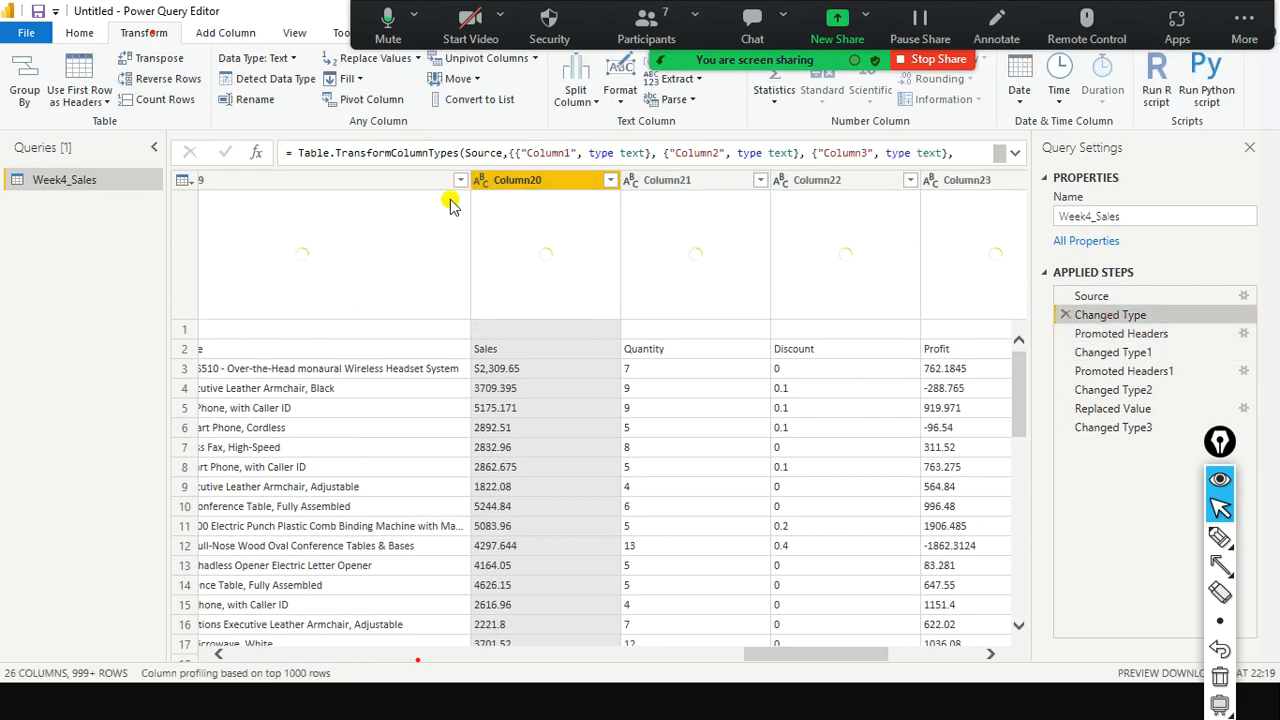
click(1133, 292)
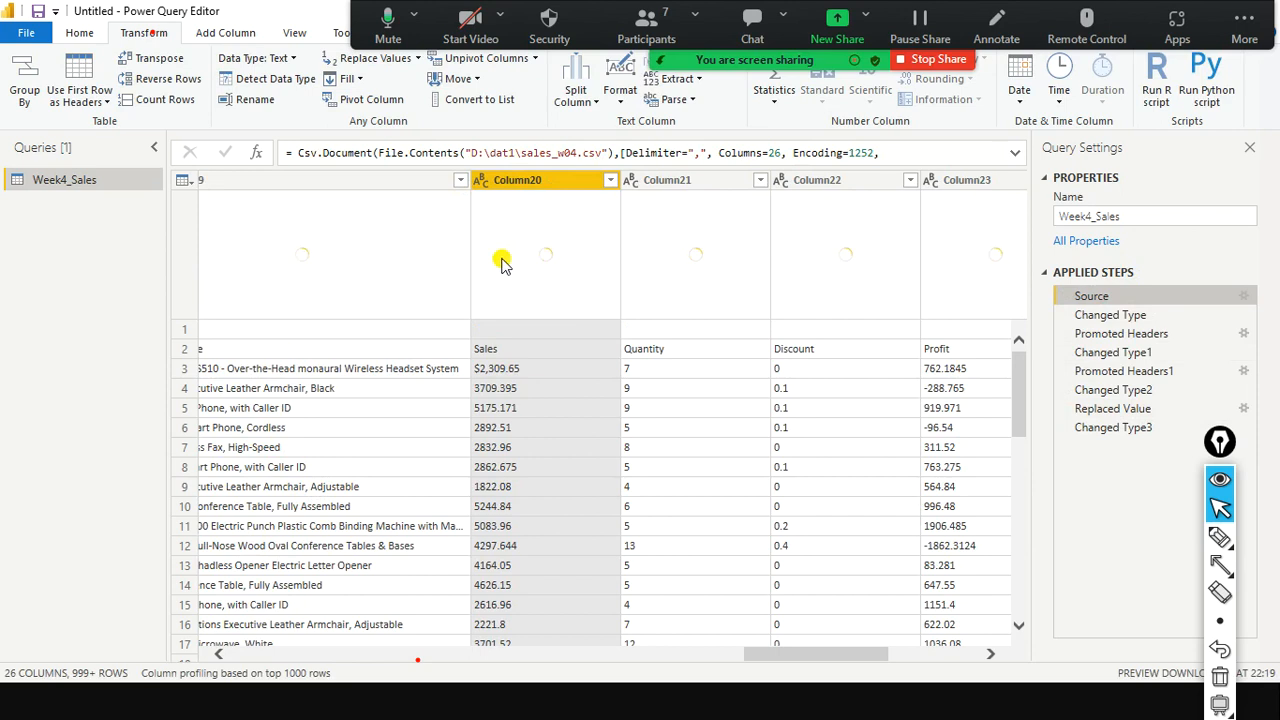
drag(842, 656, 343, 646)
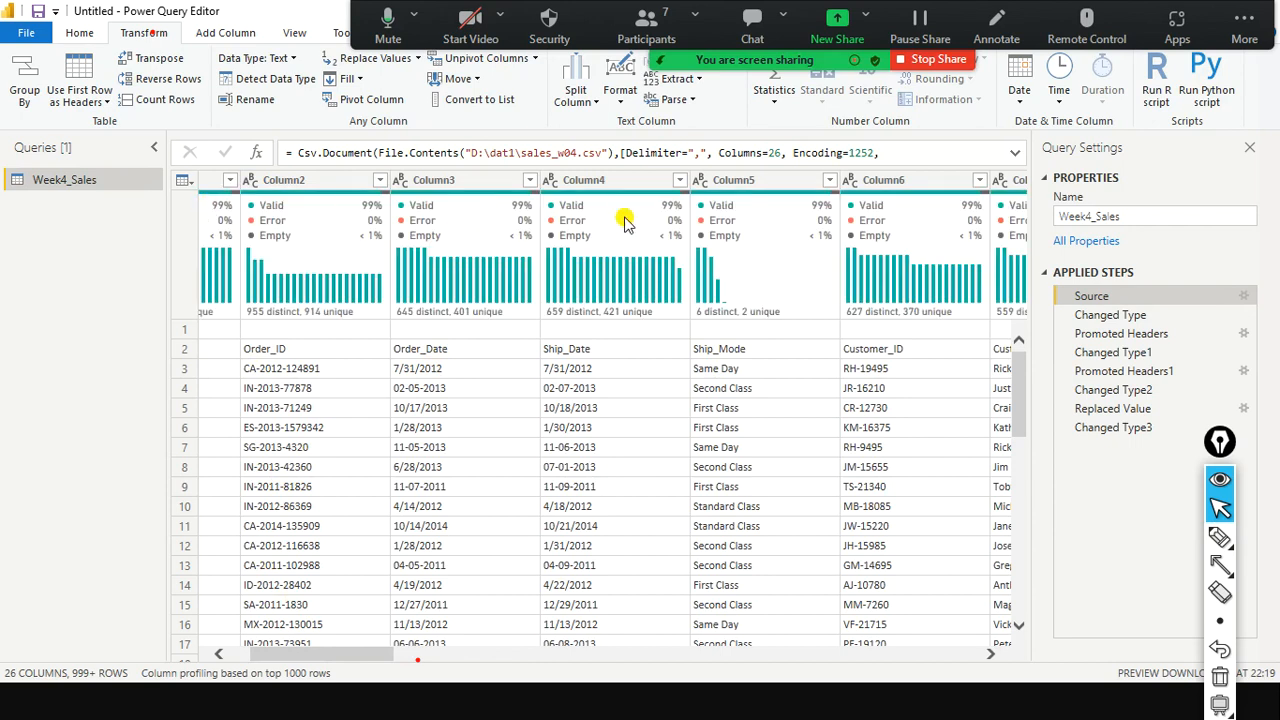
mouse_move(624, 222)
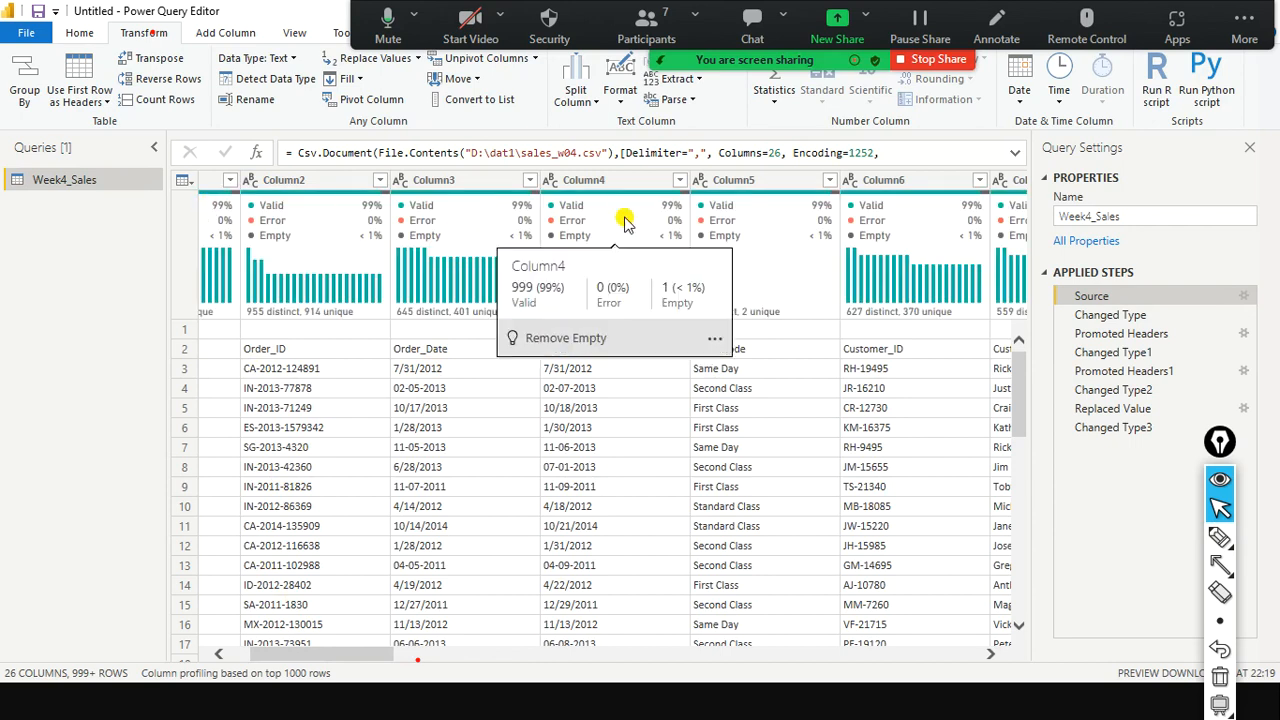
click(1176, 316)
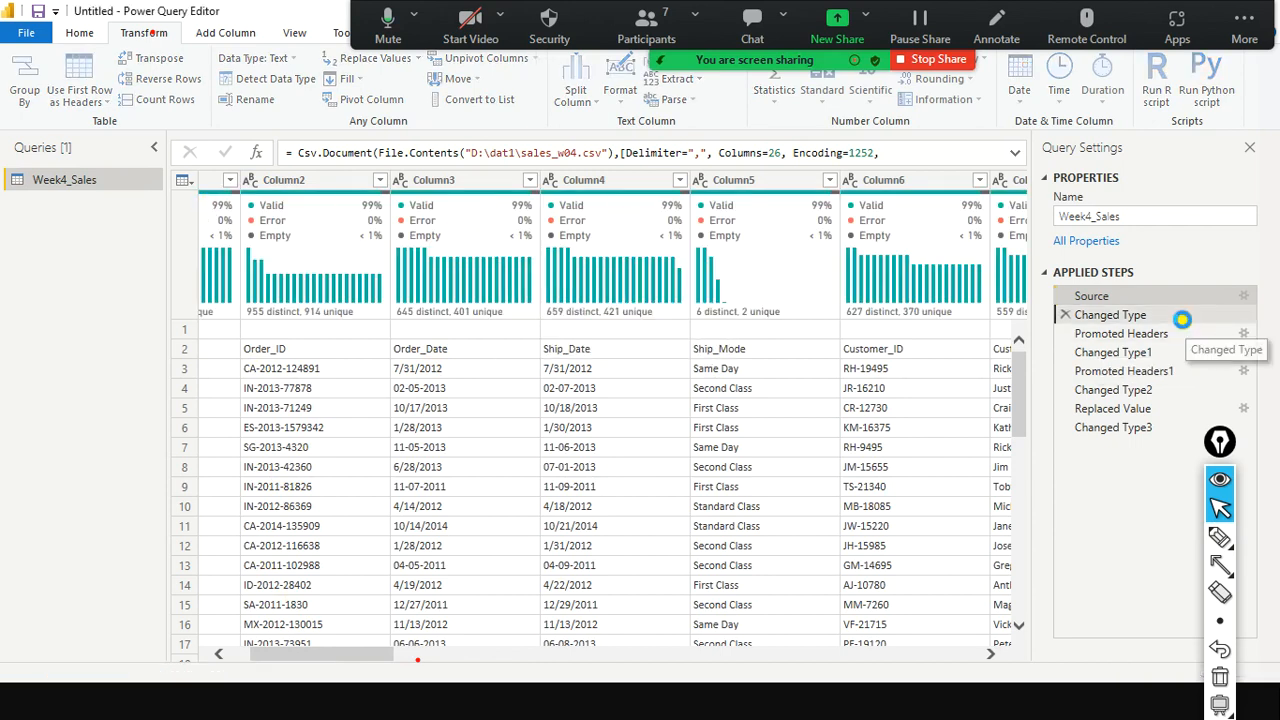
click(1130, 336)
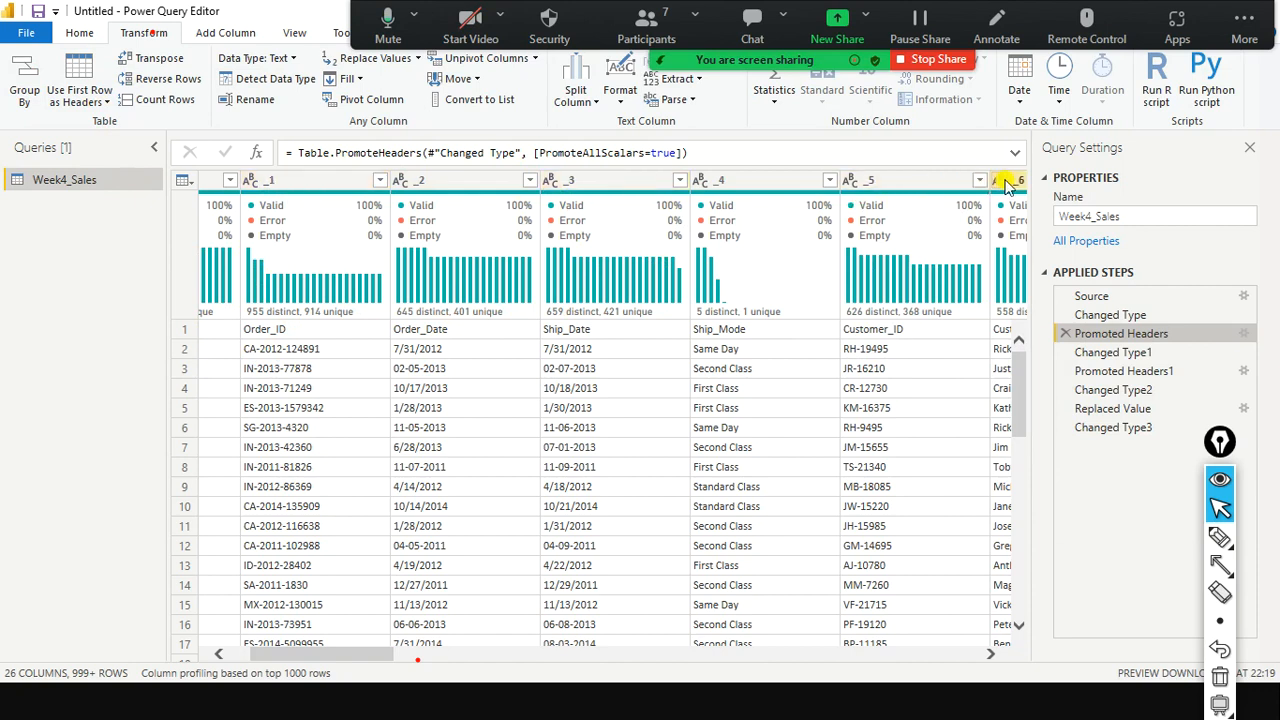
Preview the Changed Type1 and Promoted Headers1 steps and inspect the header promotion options.
drag(1113, 358, 1133, 340)
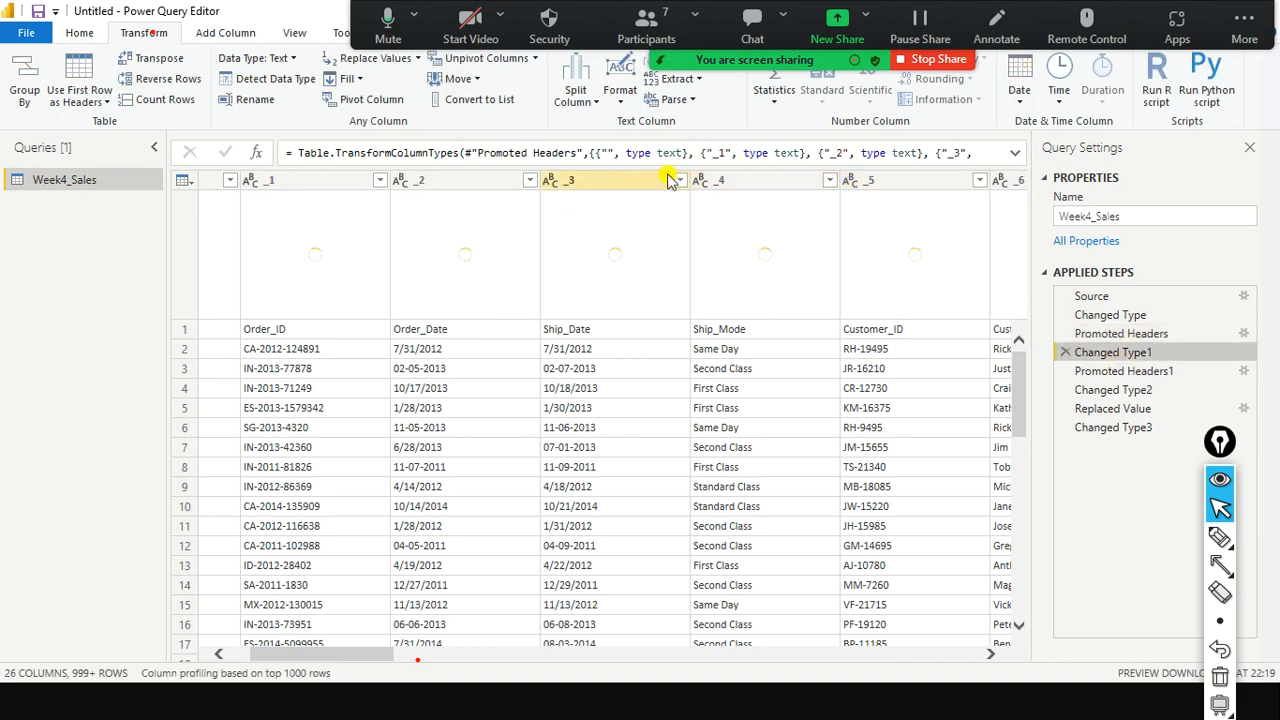
click(1120, 371)
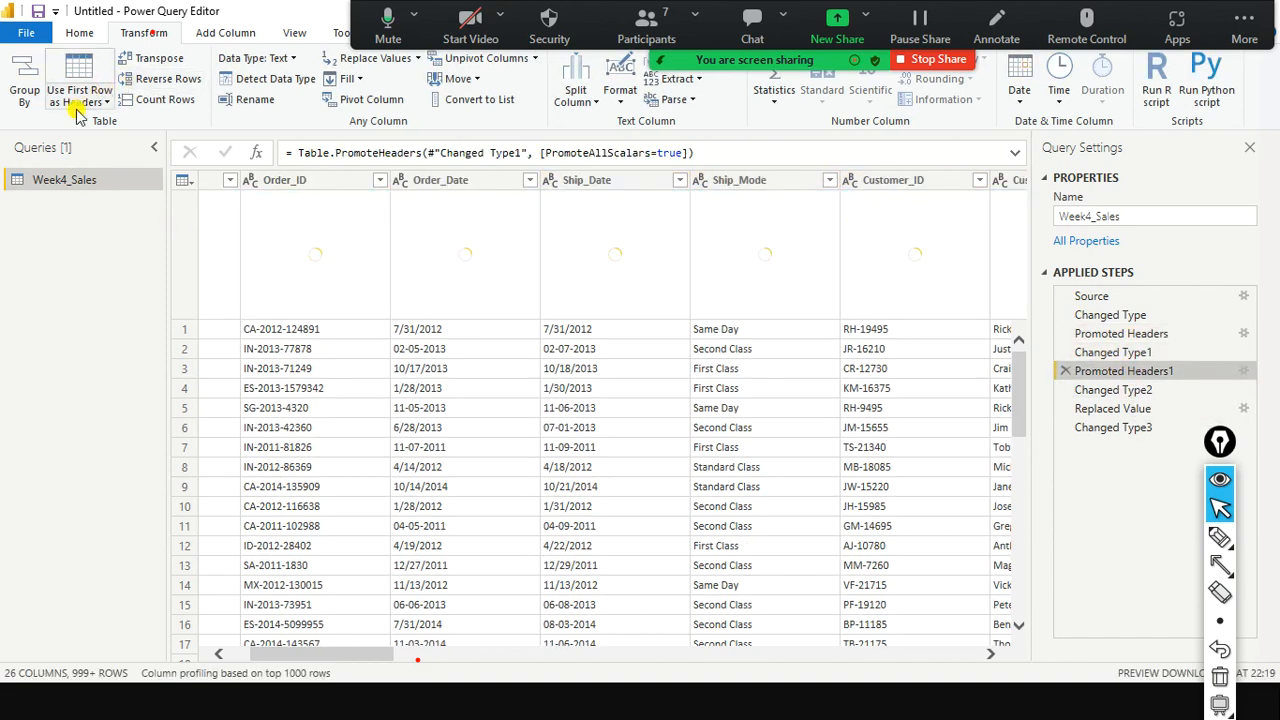
click(106, 101)
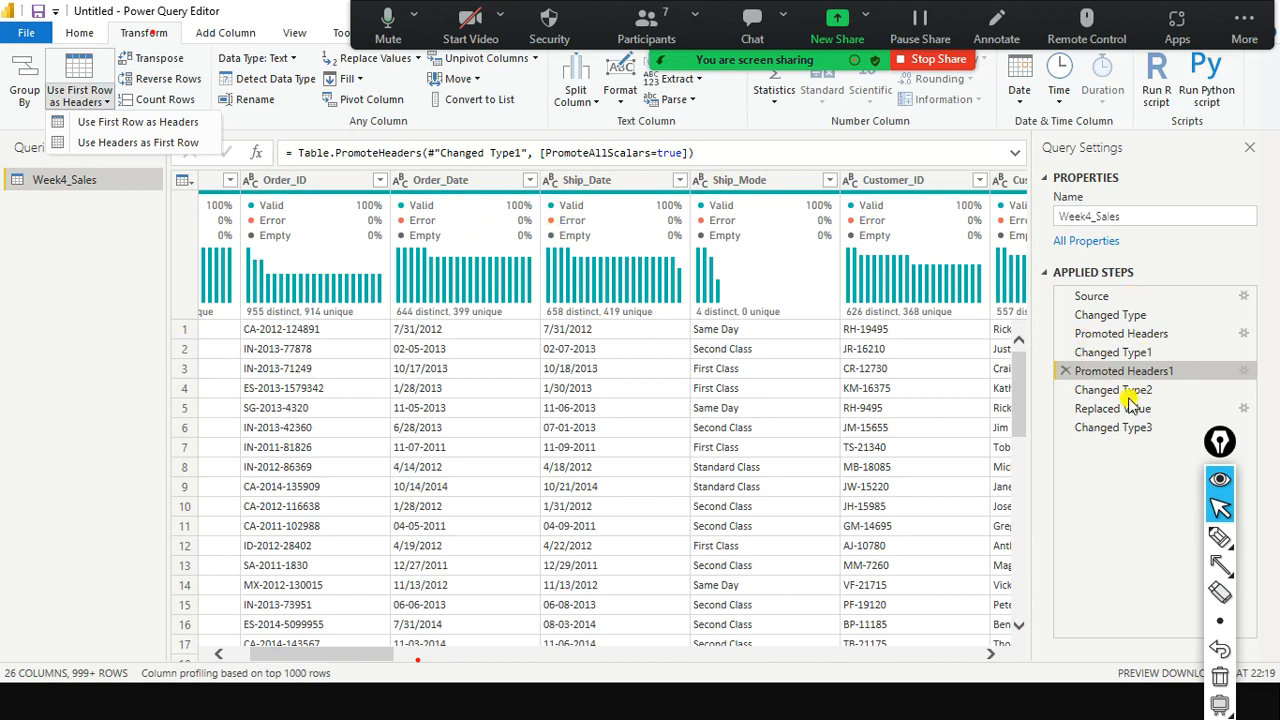
click(1074, 520)
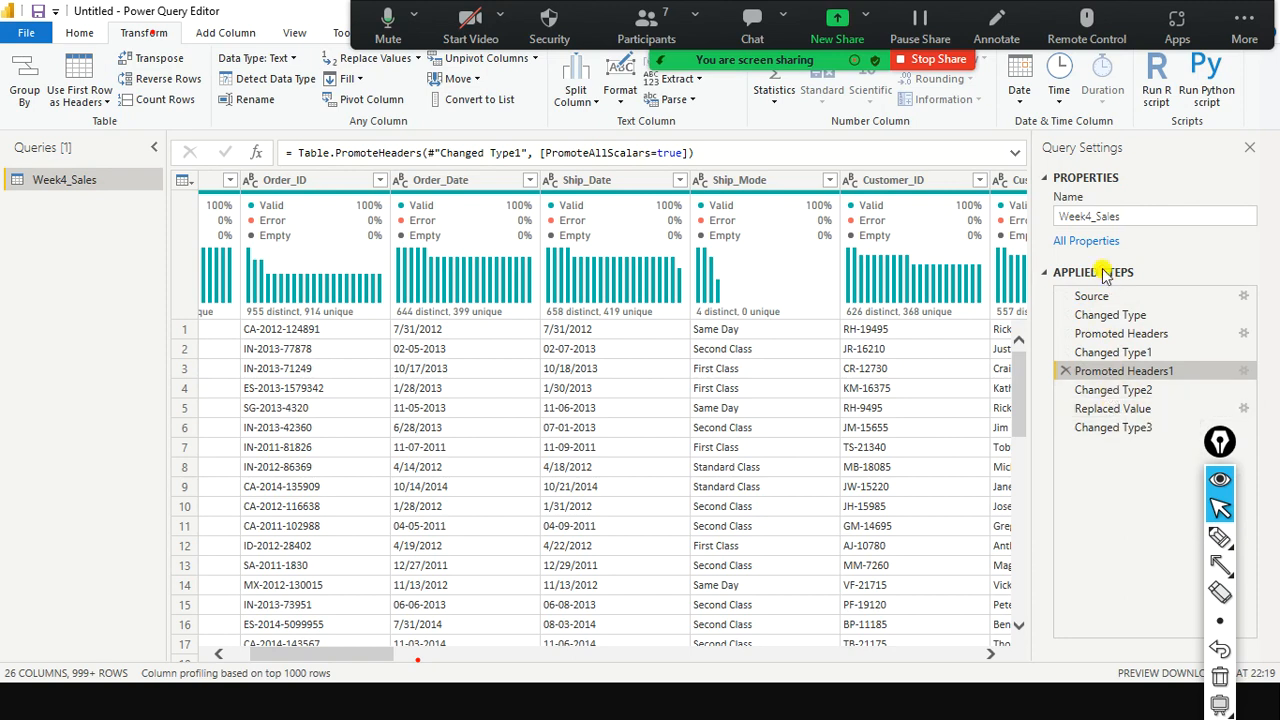
Check the Replaced Value formula's dollar-sign replacement on the Sales column, leaving it unchanged.
click(1100, 392)
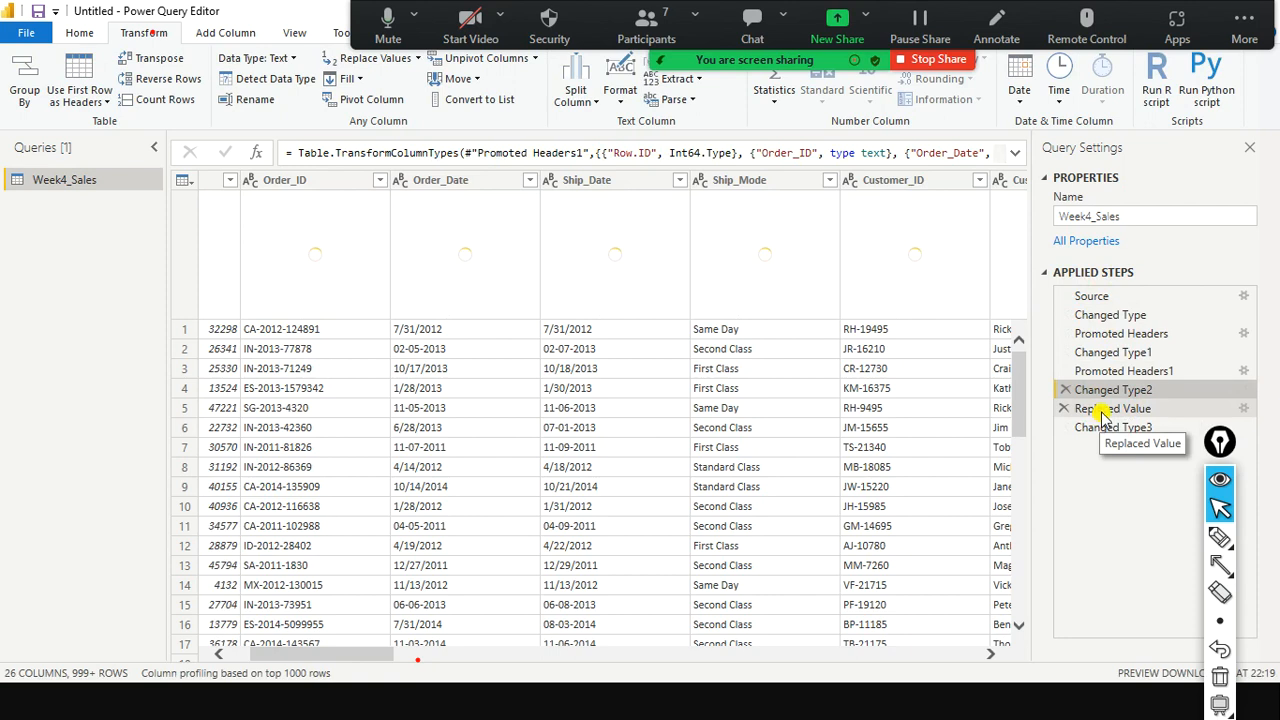
click(1101, 411)
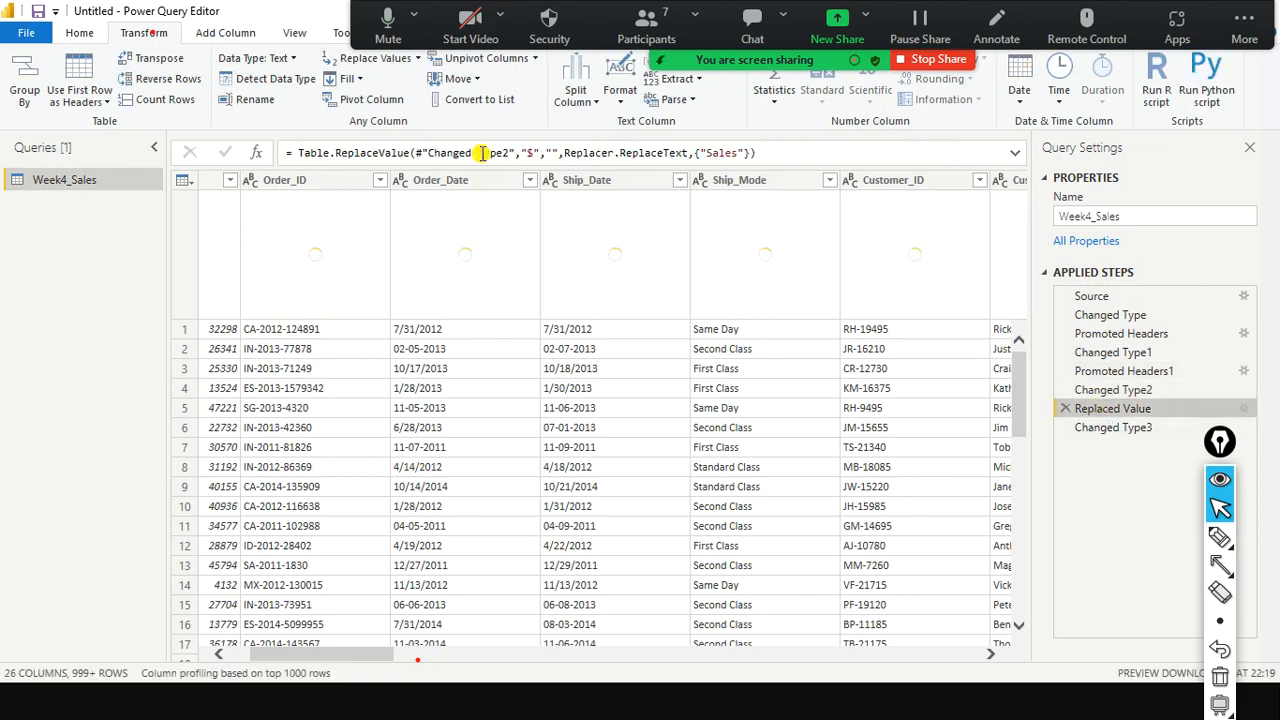
click(522, 155)
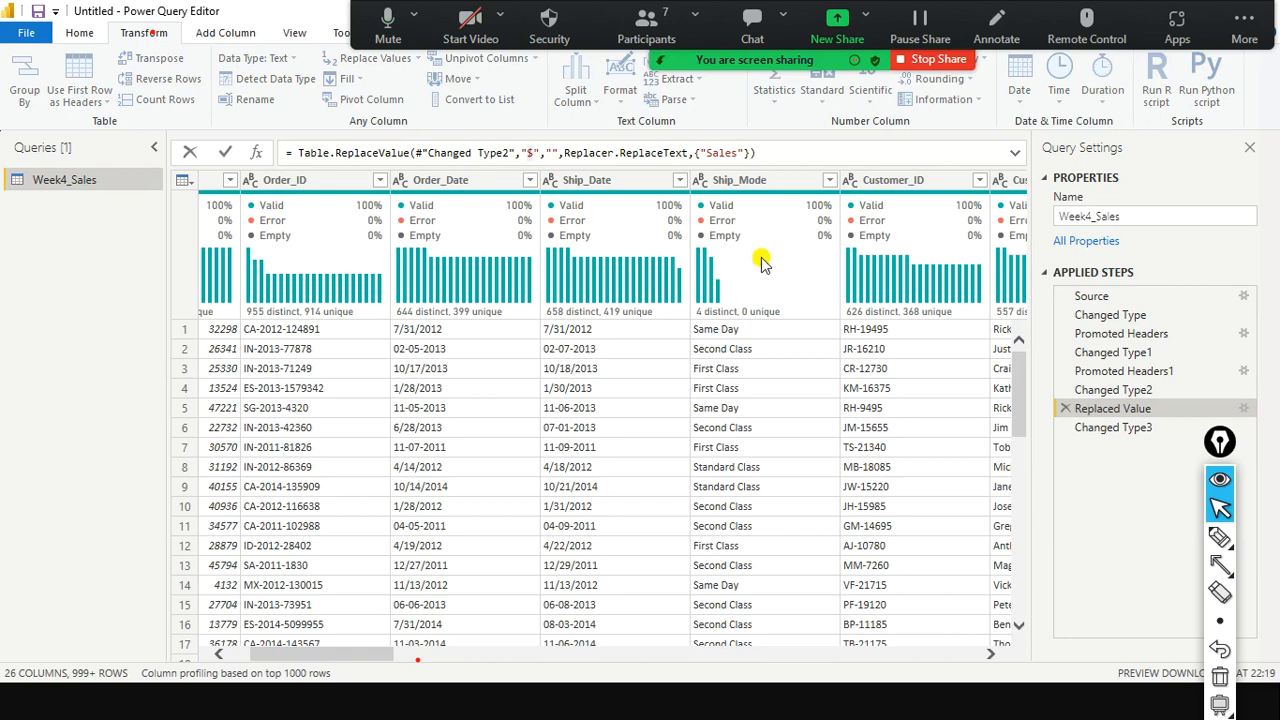
drag(702, 154, 729, 153)
click(554, 153)
click(520, 648)
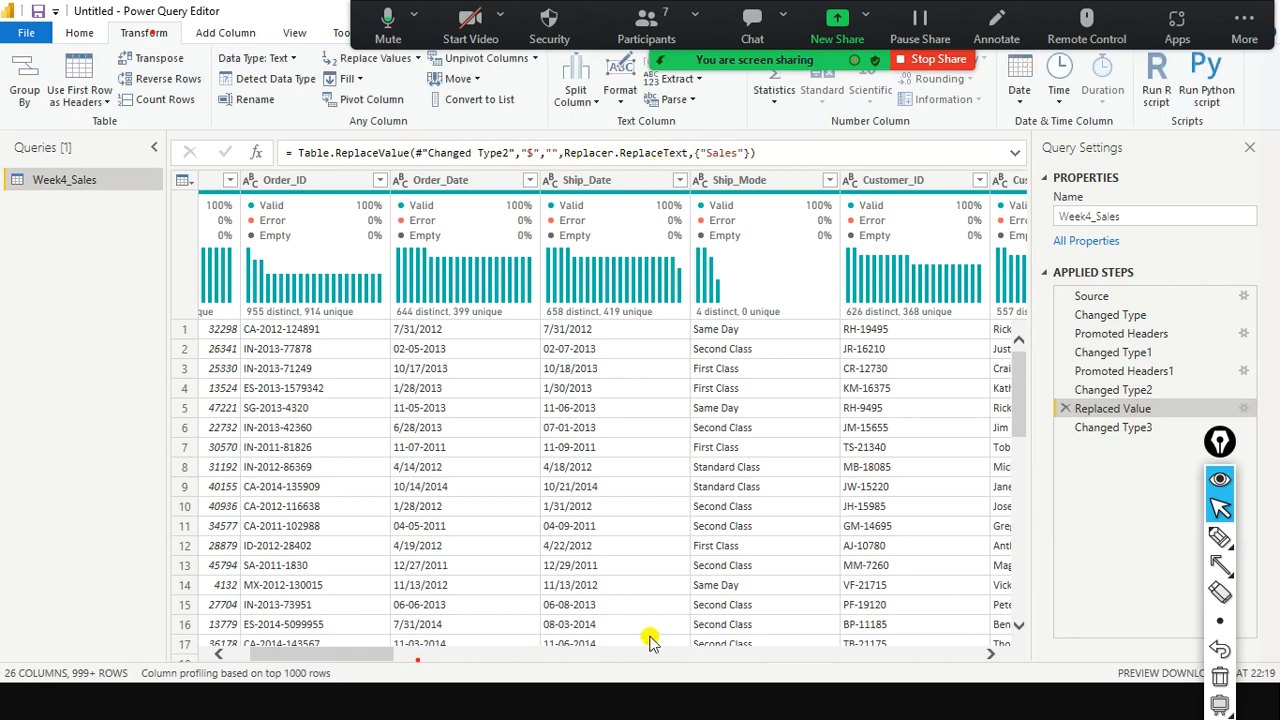
Inspect the Changed Type3 formula converting Sales to type number, leaving it unchanged.
click(1110, 428)
click(595, 155)
double_click(690, 153)
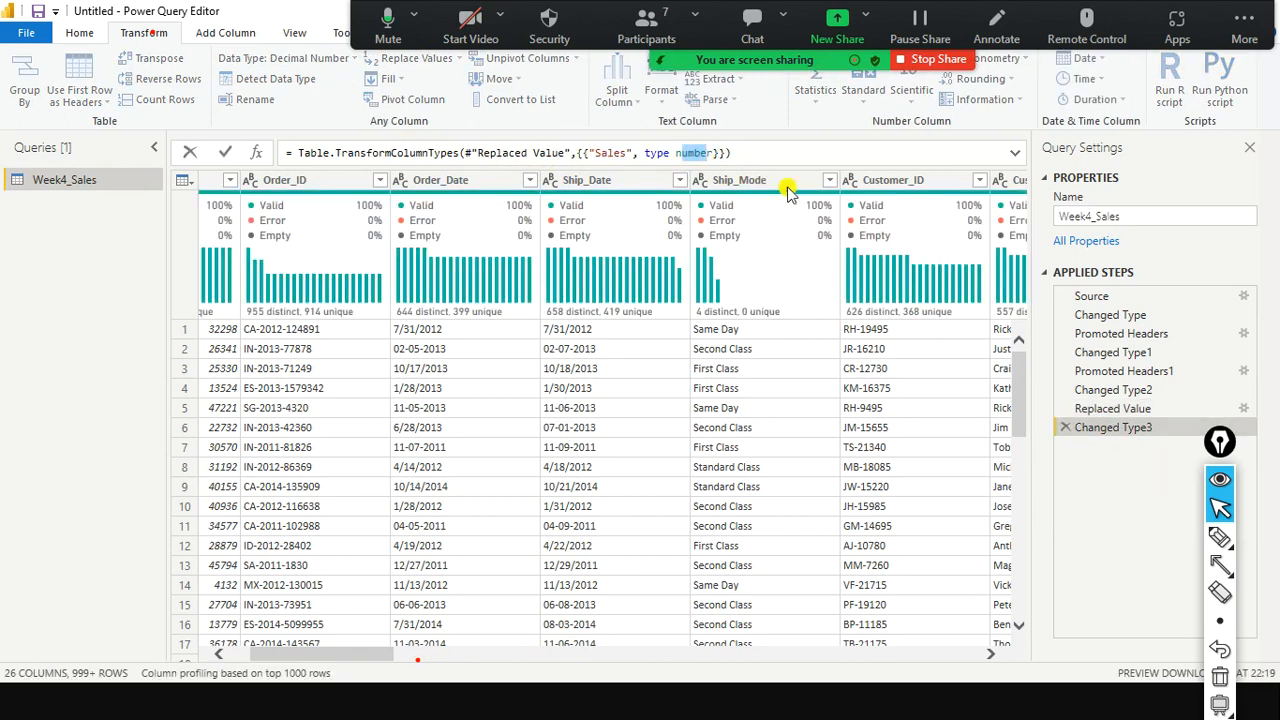
click(380, 655)
drag(380, 655, 293, 630)
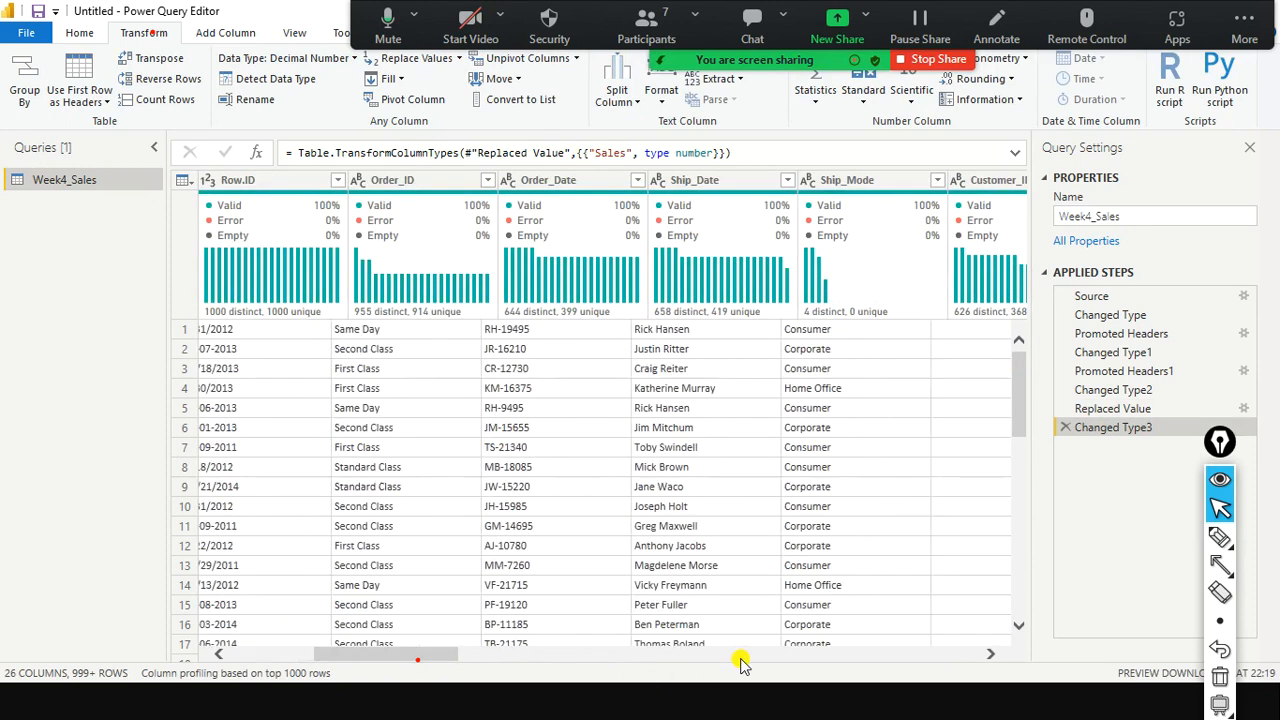
Scroll right to the Sales column and check its Error rows.
click(740, 655)
click(765, 653)
click(811, 650)
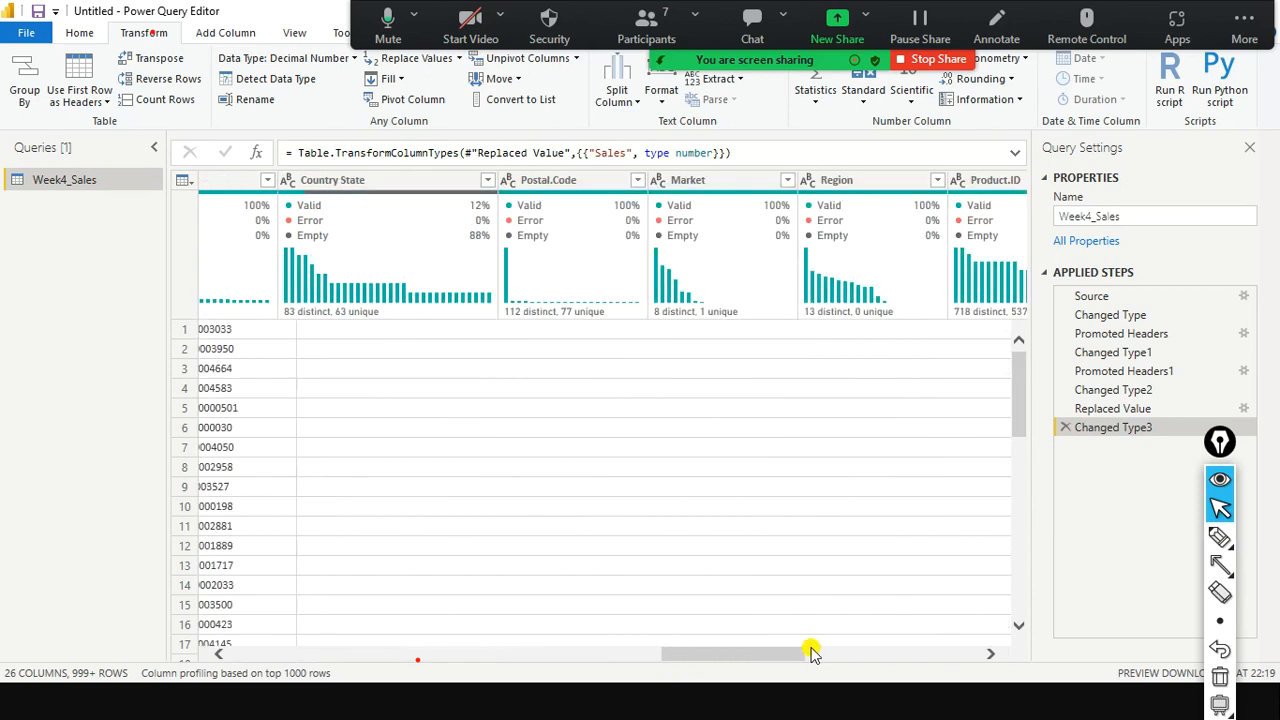
click(830, 652)
click(835, 648)
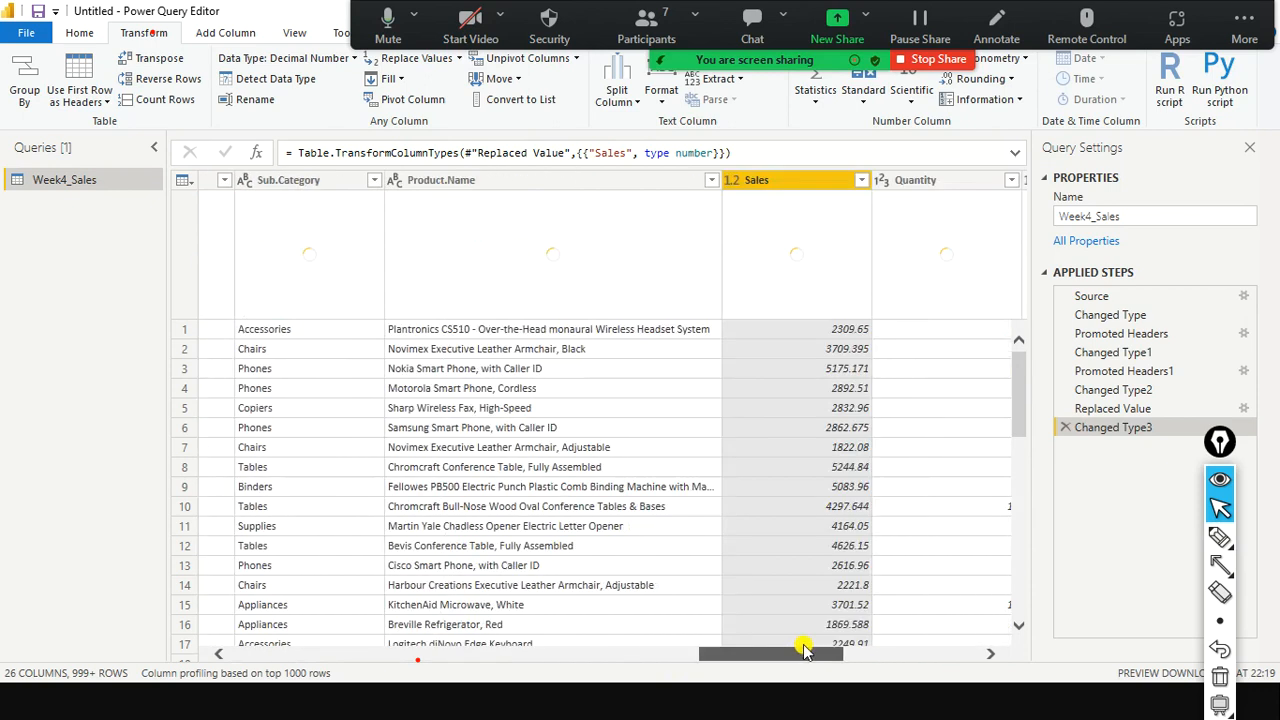
scroll(755, 360, down, 3)
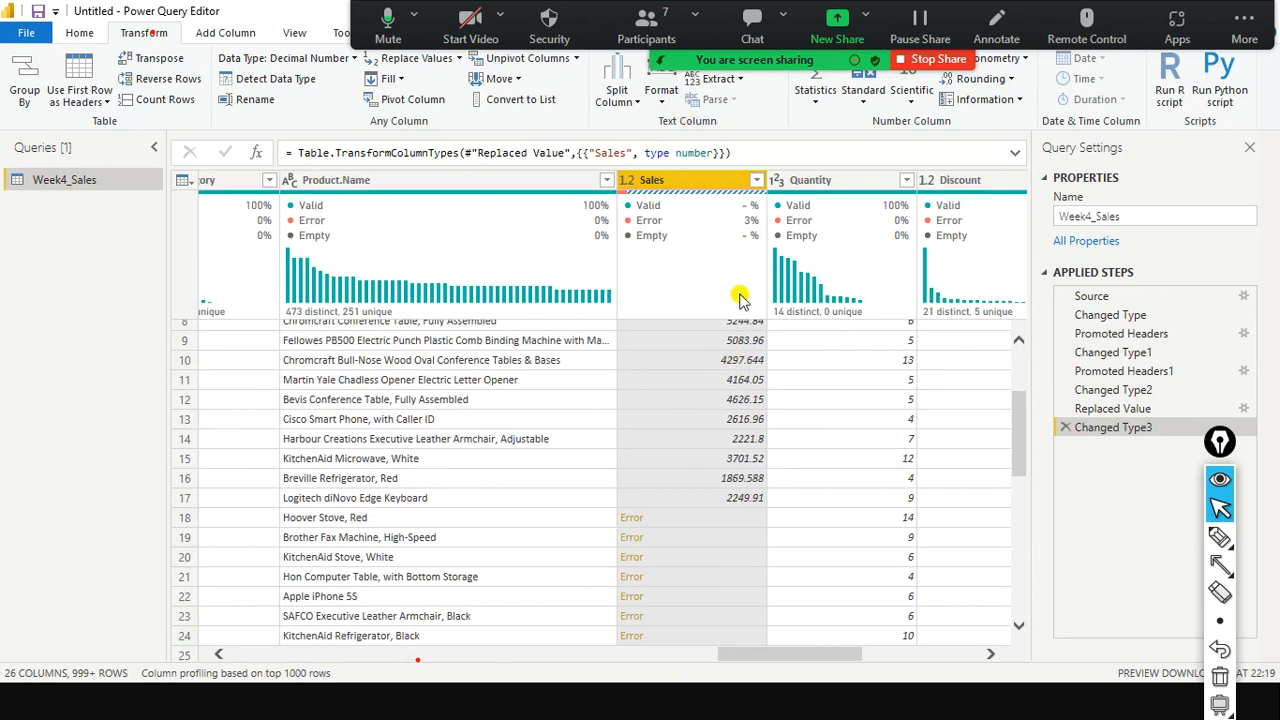
scroll(728, 385, up, 1)
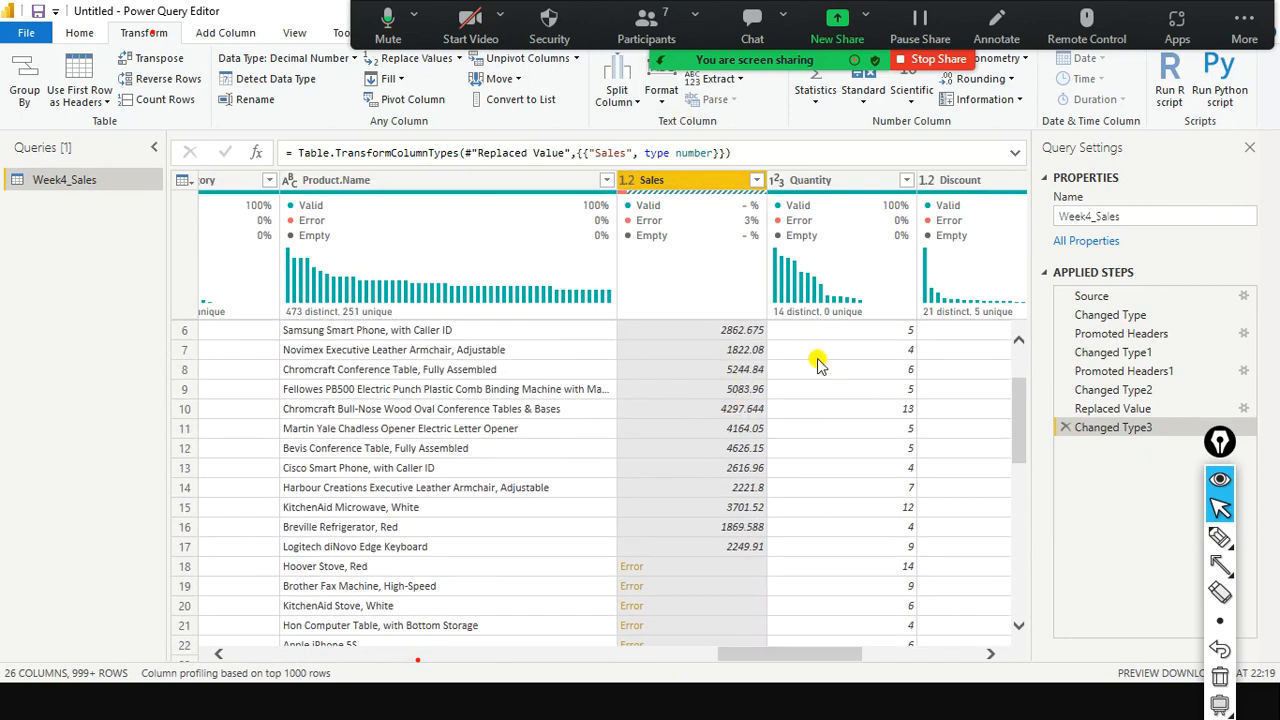
Delete the Changed Type3 step, then preview Changed Type2 and Replaced Value.
click(1066, 428)
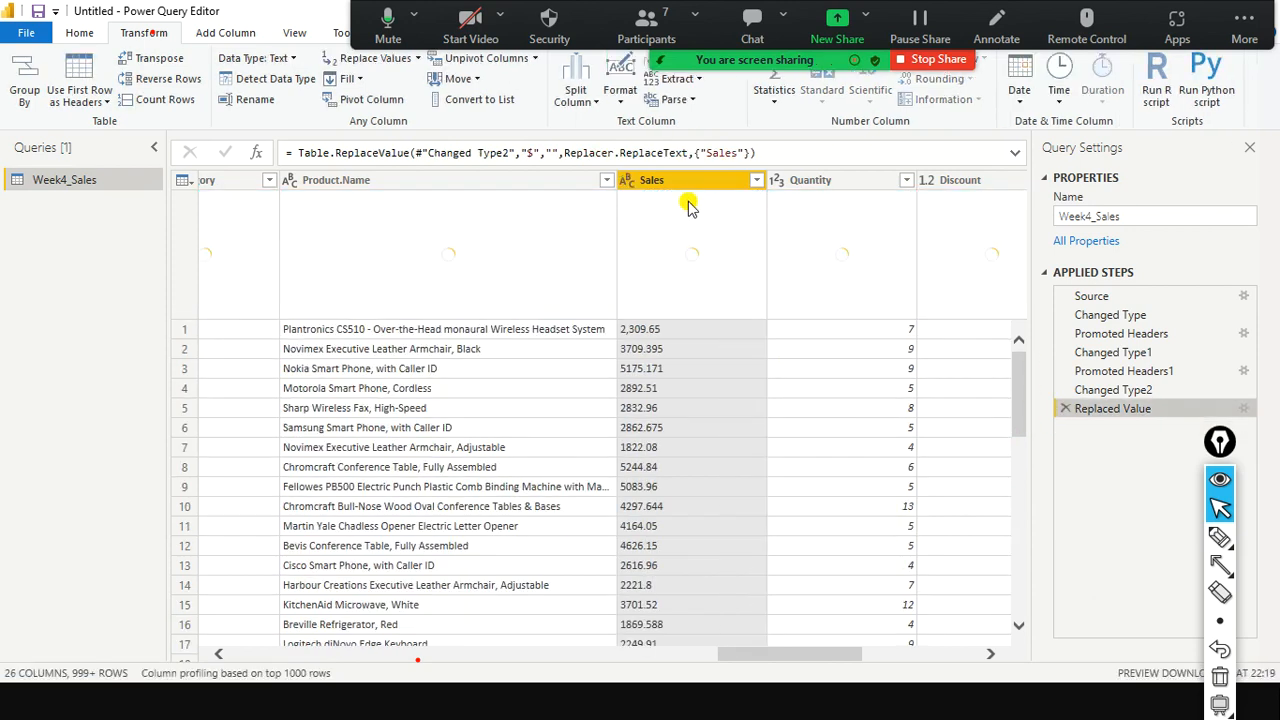
scroll(701, 347, down, 7)
scroll(701, 347, up, 6)
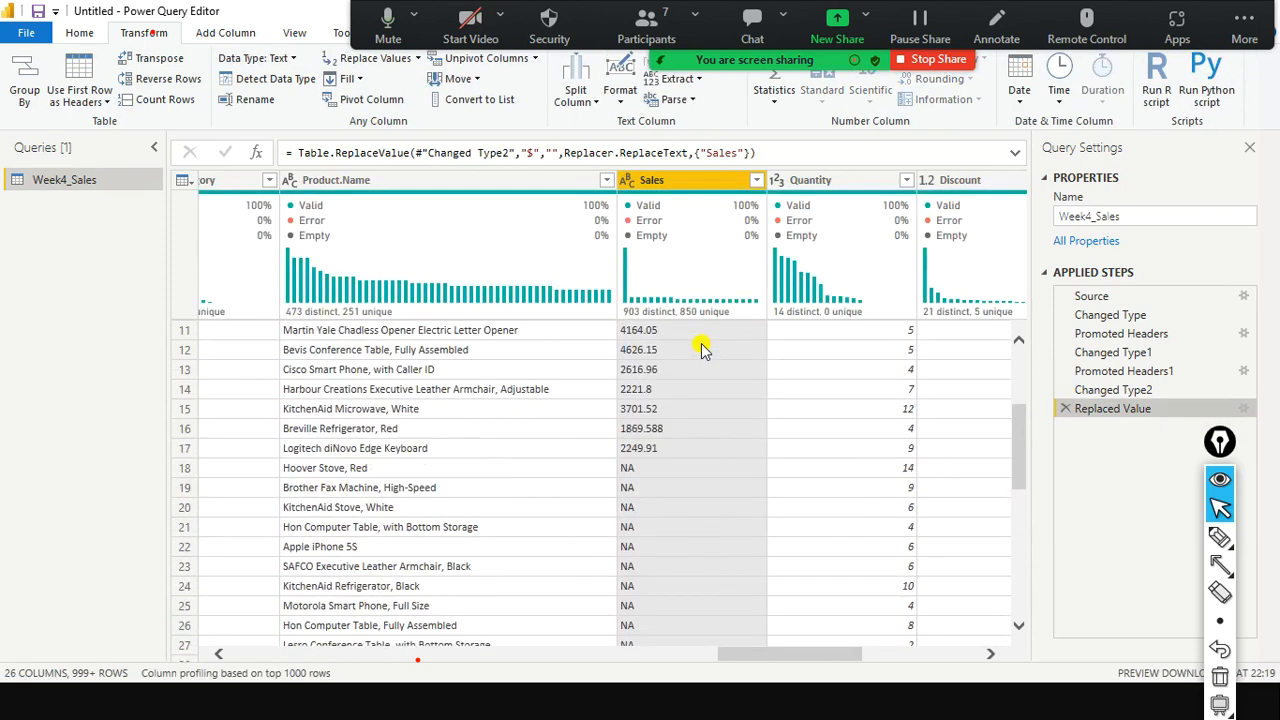
scroll(701, 347, up, 2)
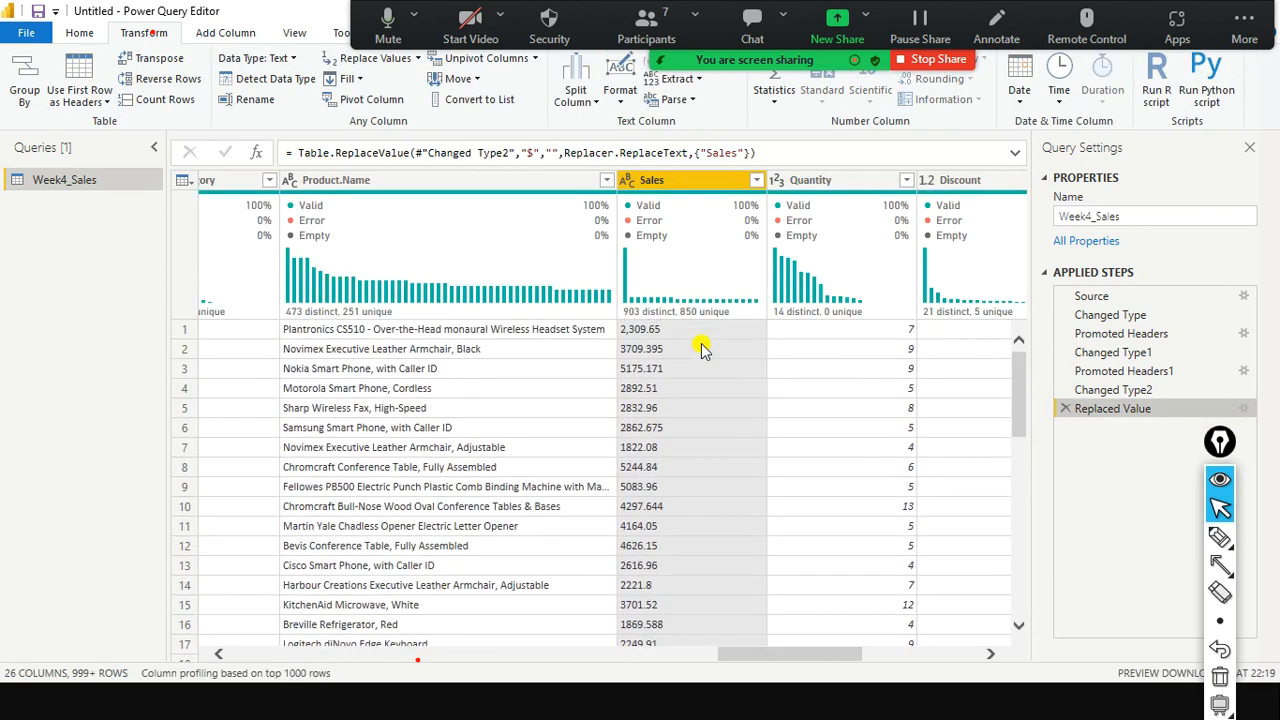
click(1130, 391)
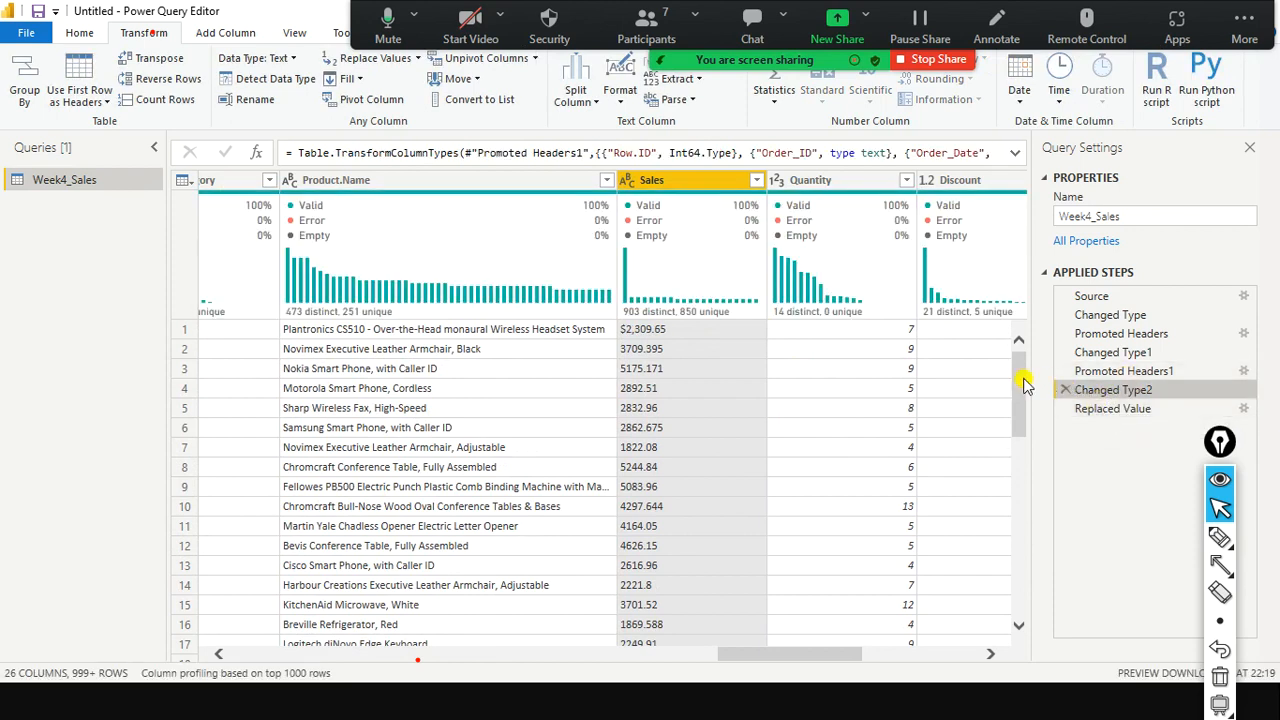
click(1085, 409)
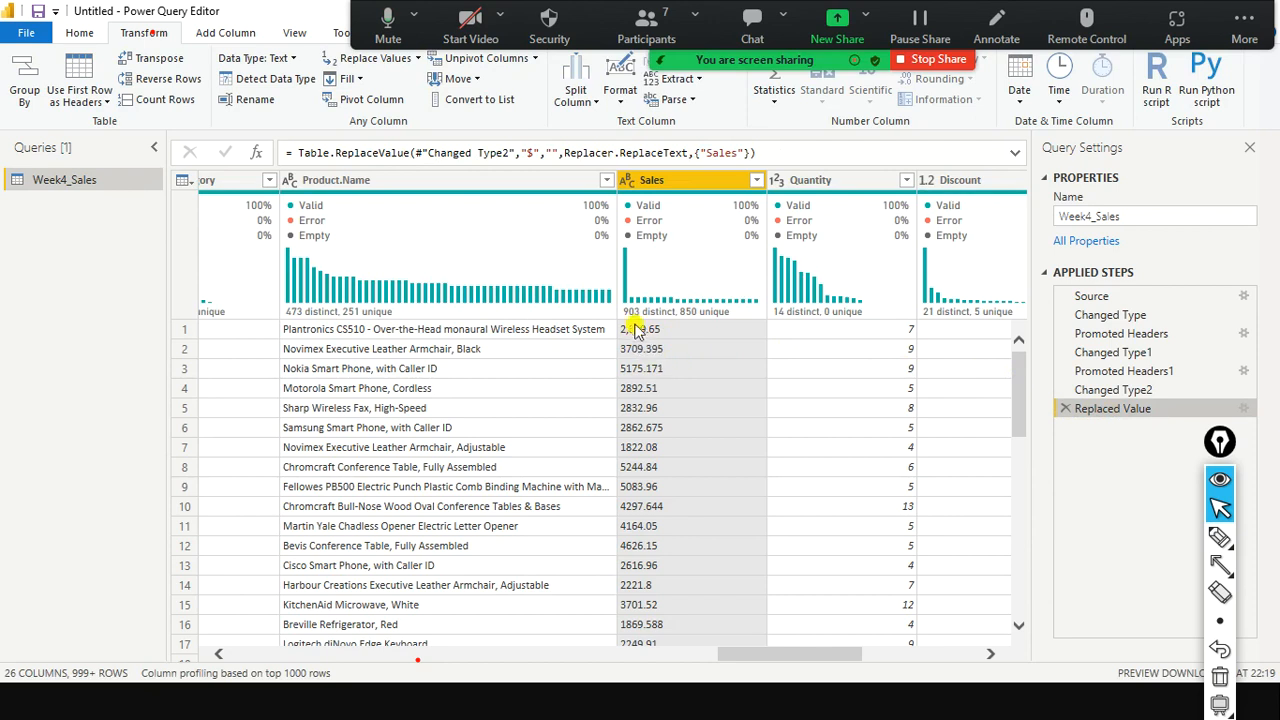
Look at the Sales data type choices without changing anything, then scroll the preview.
click(627, 183)
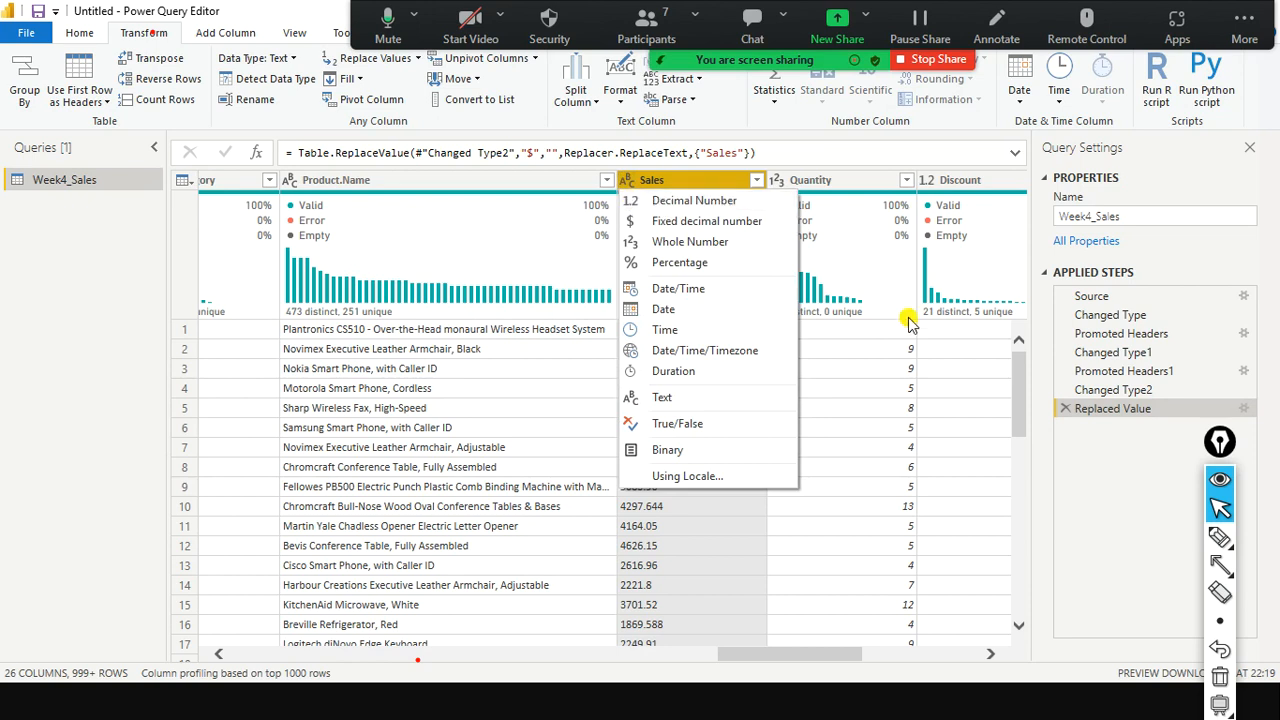
click(662, 203)
scroll(720, 383, down, 5)
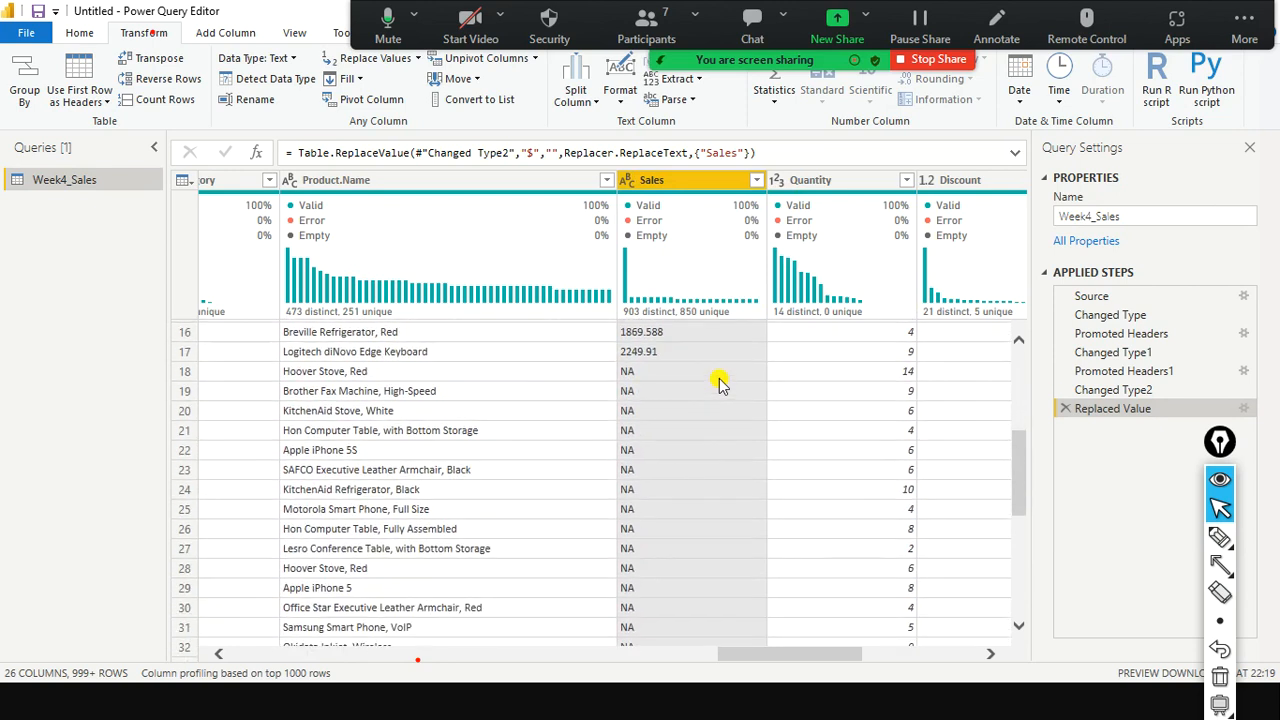
scroll(720, 383, down, 2)
scroll(720, 383, up, 3)
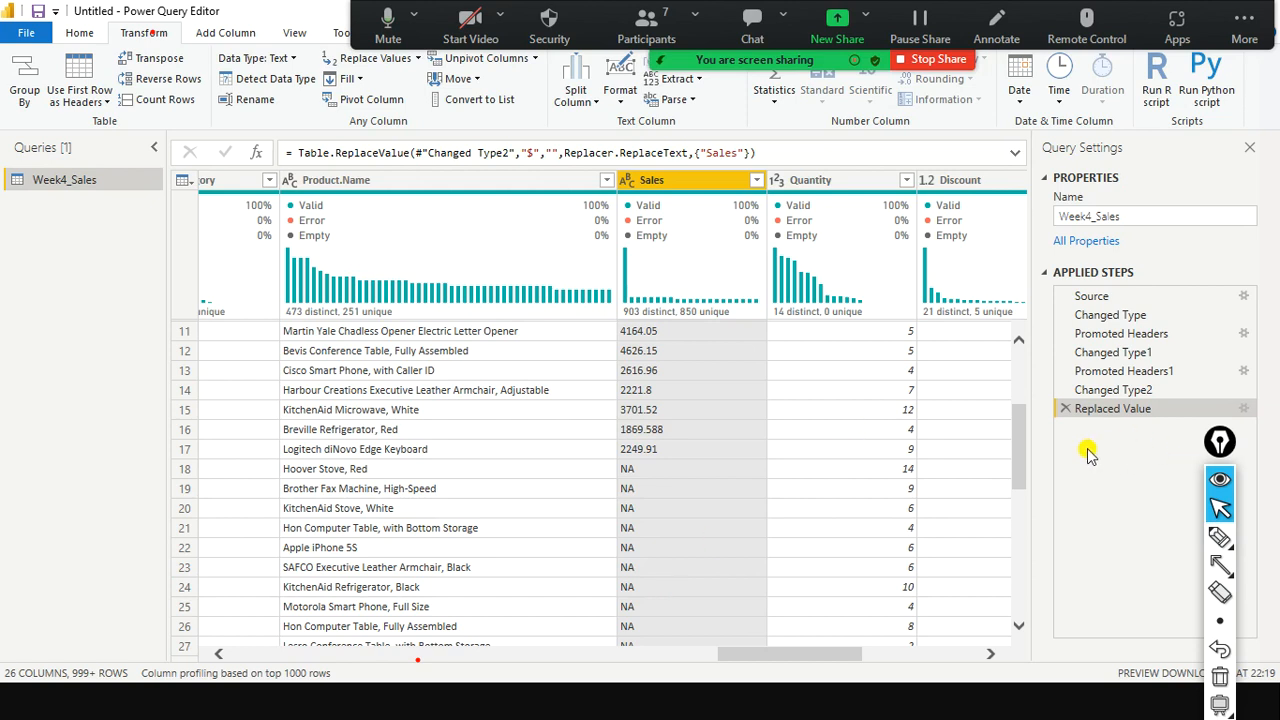
Convert Sales to Decimal Number, turning its NA rows into errors.
right_click(688, 183)
click(626, 183)
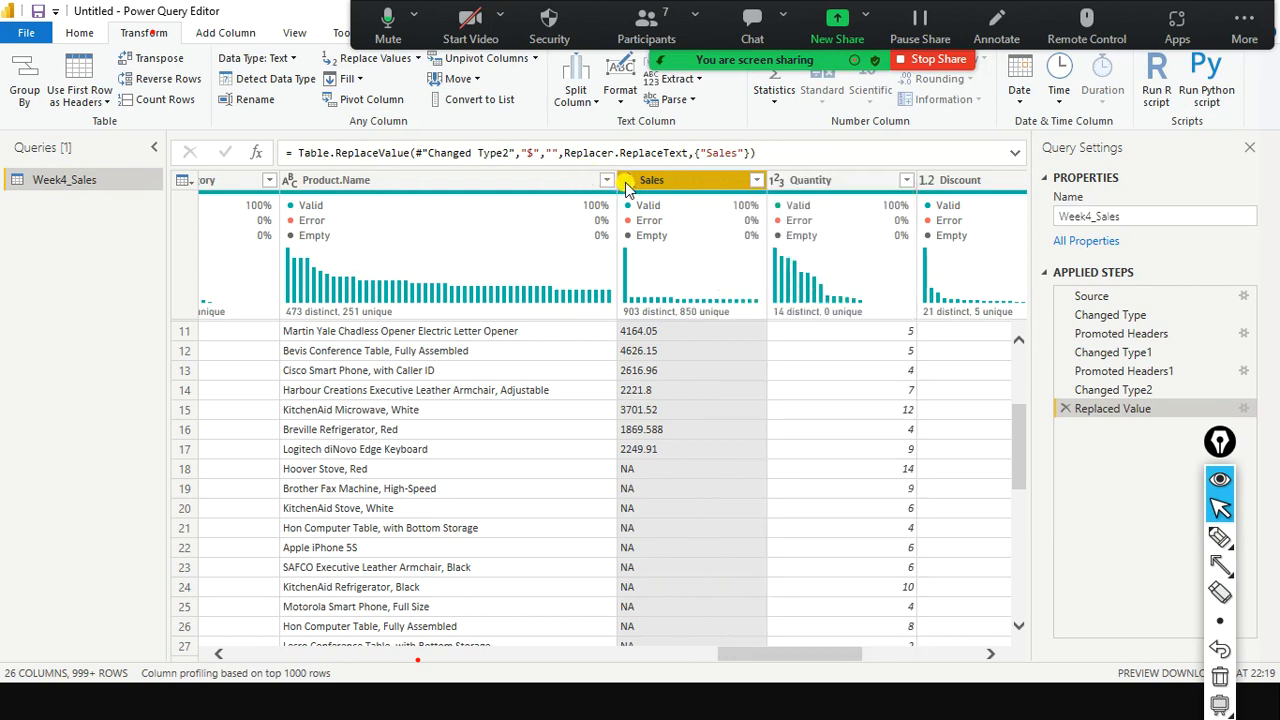
click(636, 203)
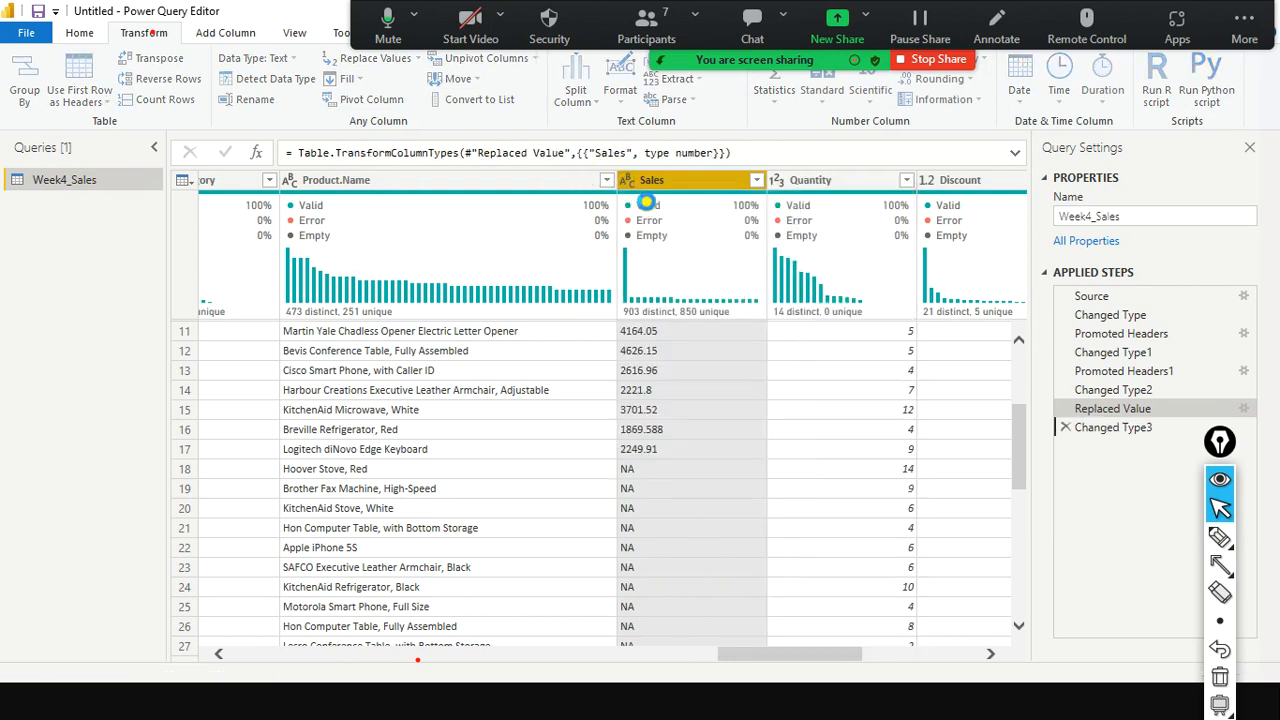
scroll(666, 354, down, 4)
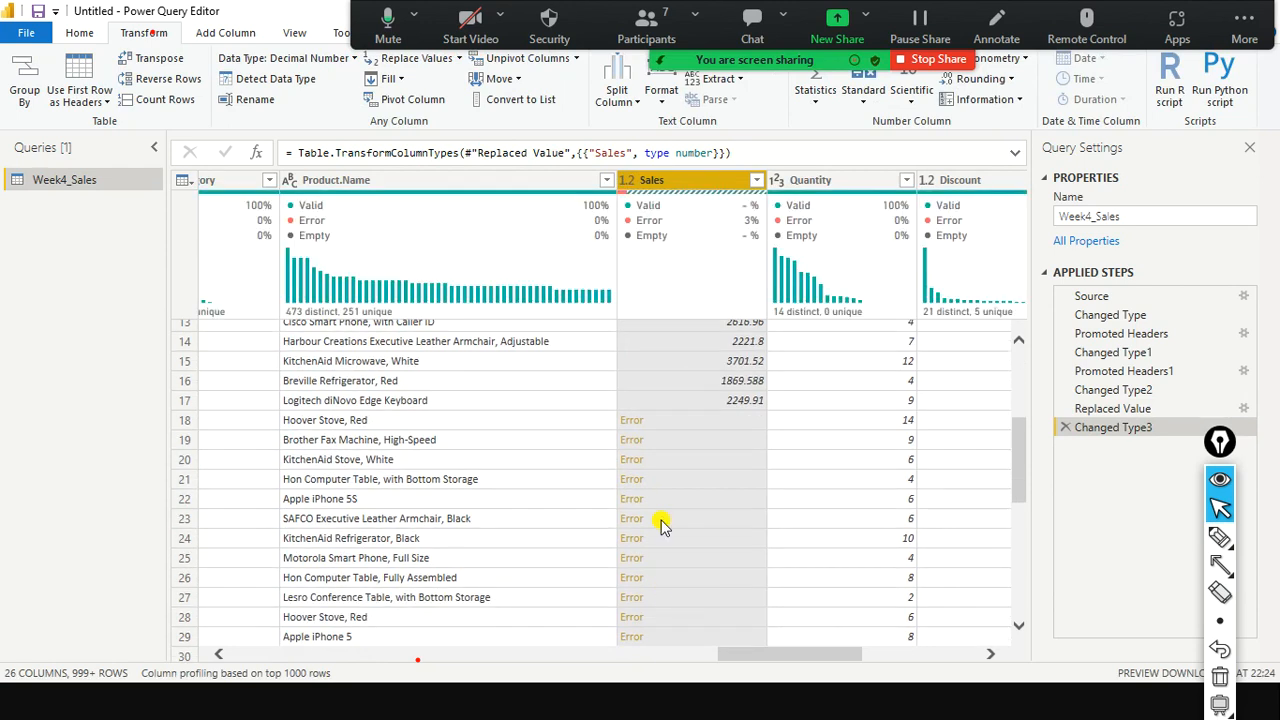
scroll(689, 449, up, 5)
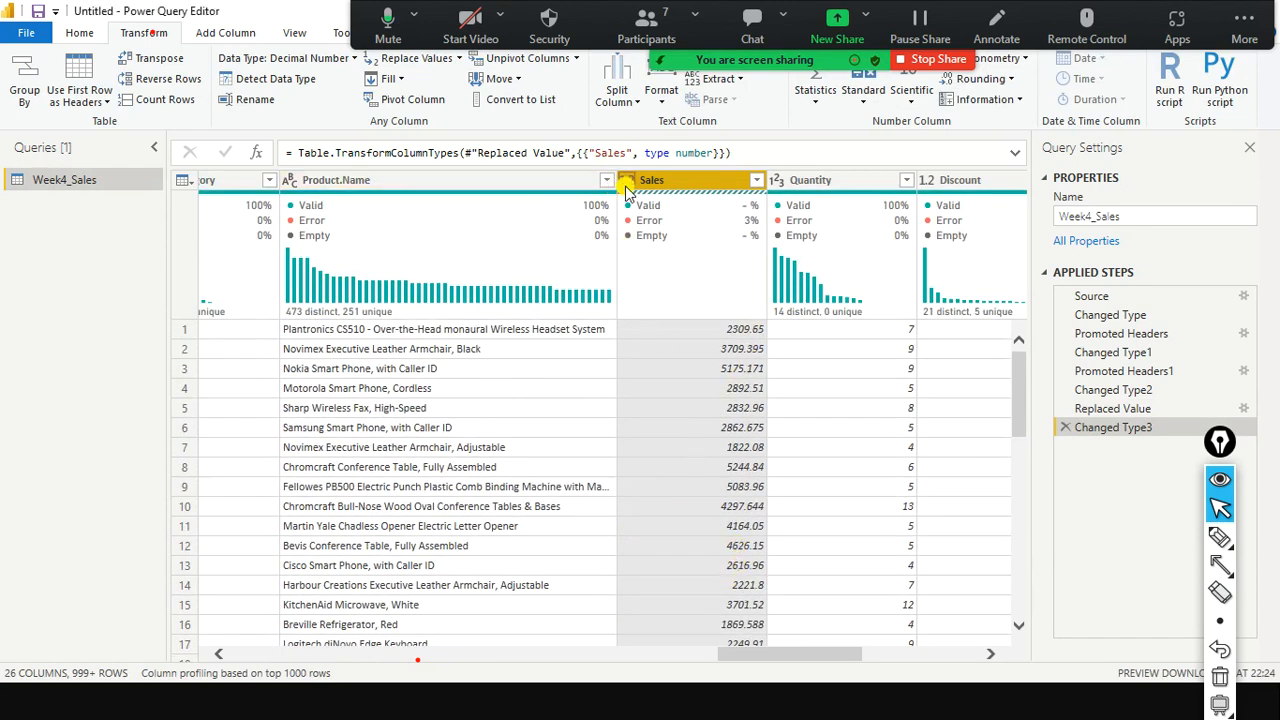
scroll(686, 391, down, 7)
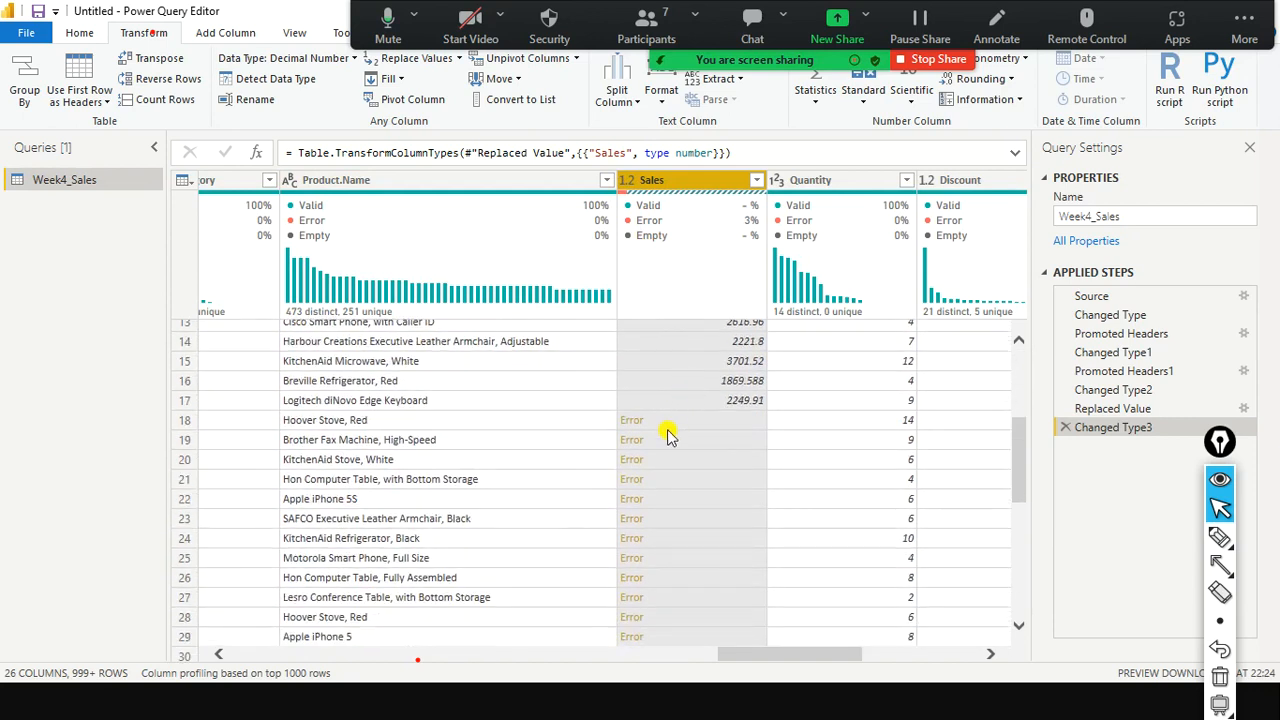
scroll(656, 512, up, 4)
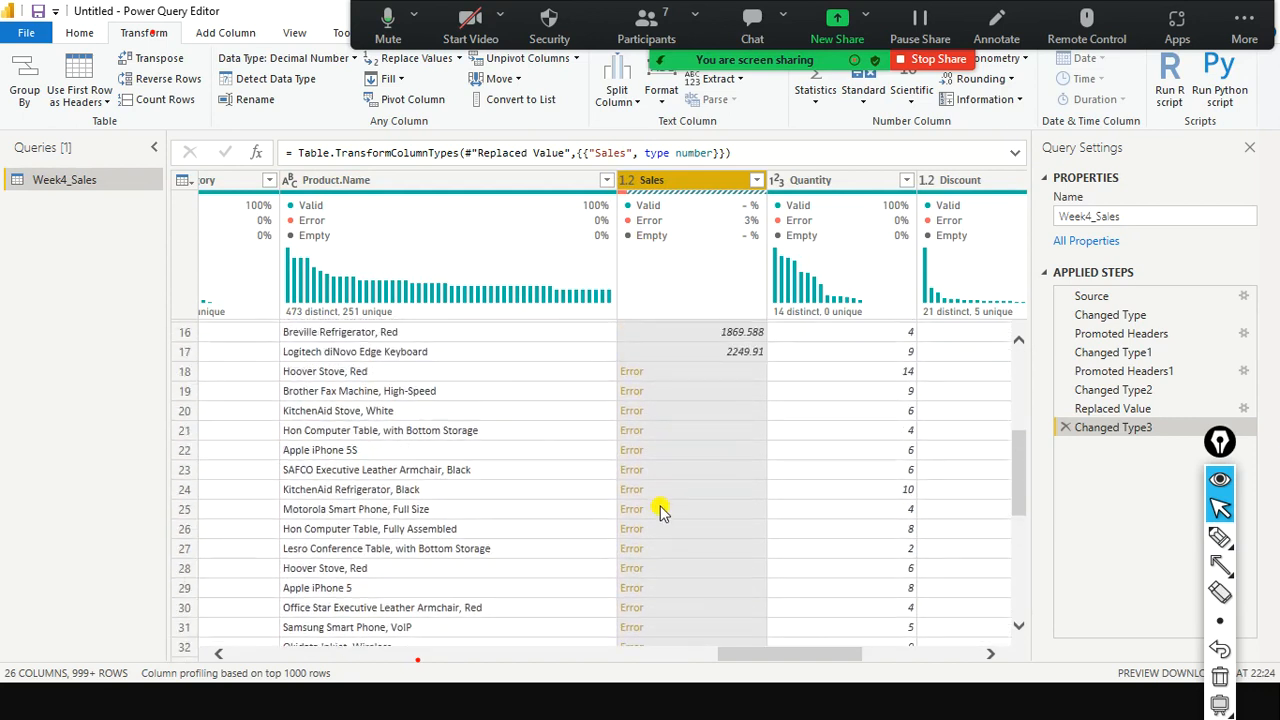
scroll(675, 453, up, 1)
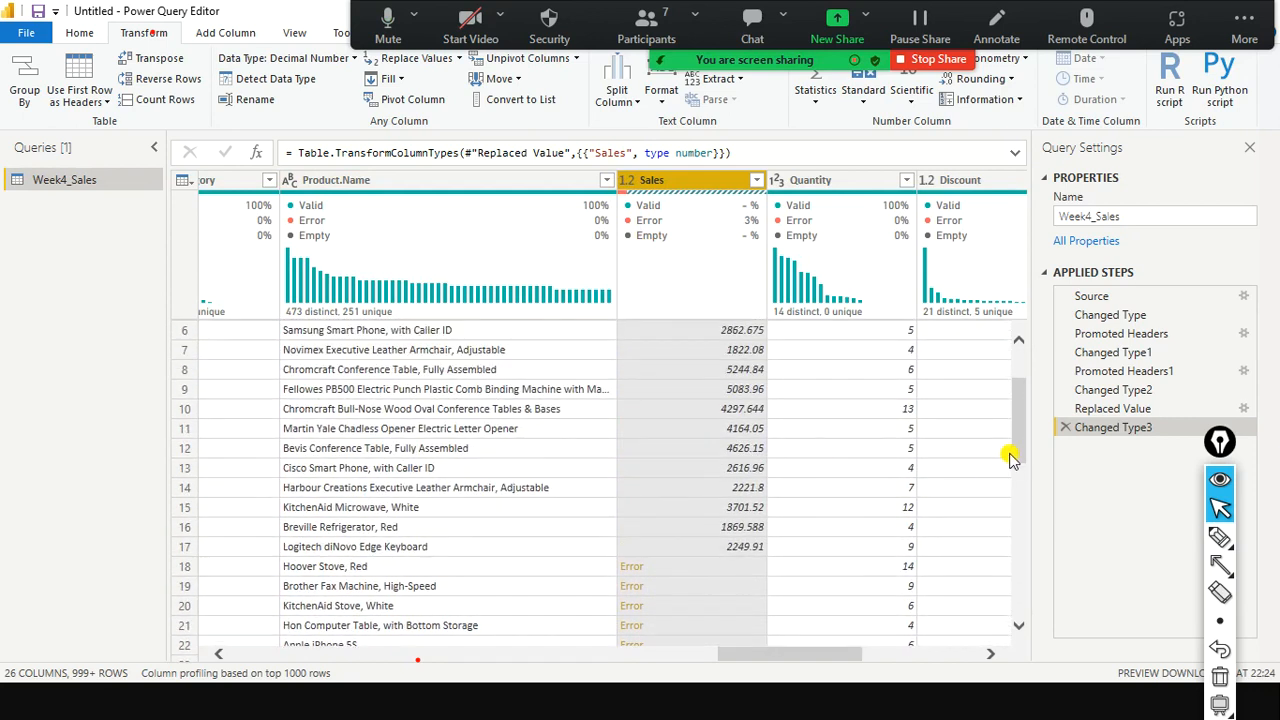
Compare the Replaced Value preview with the new Changed Type3 step.
click(1090, 408)
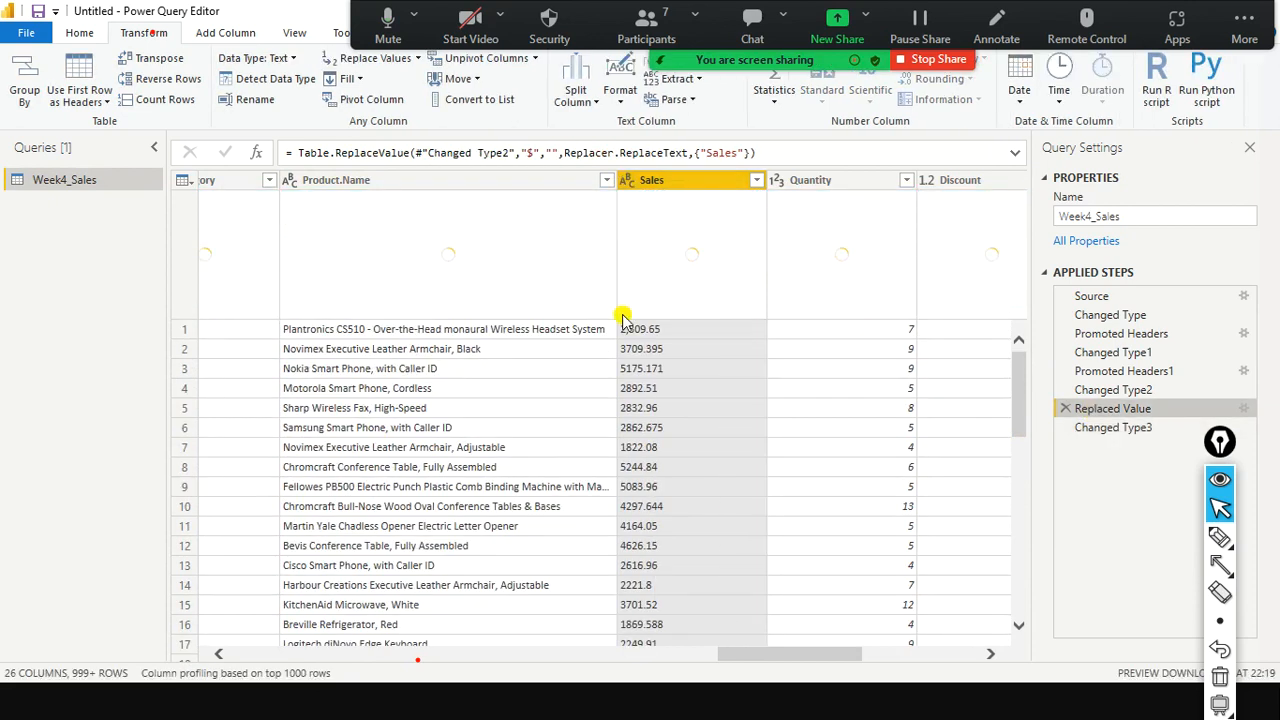
click(1107, 434)
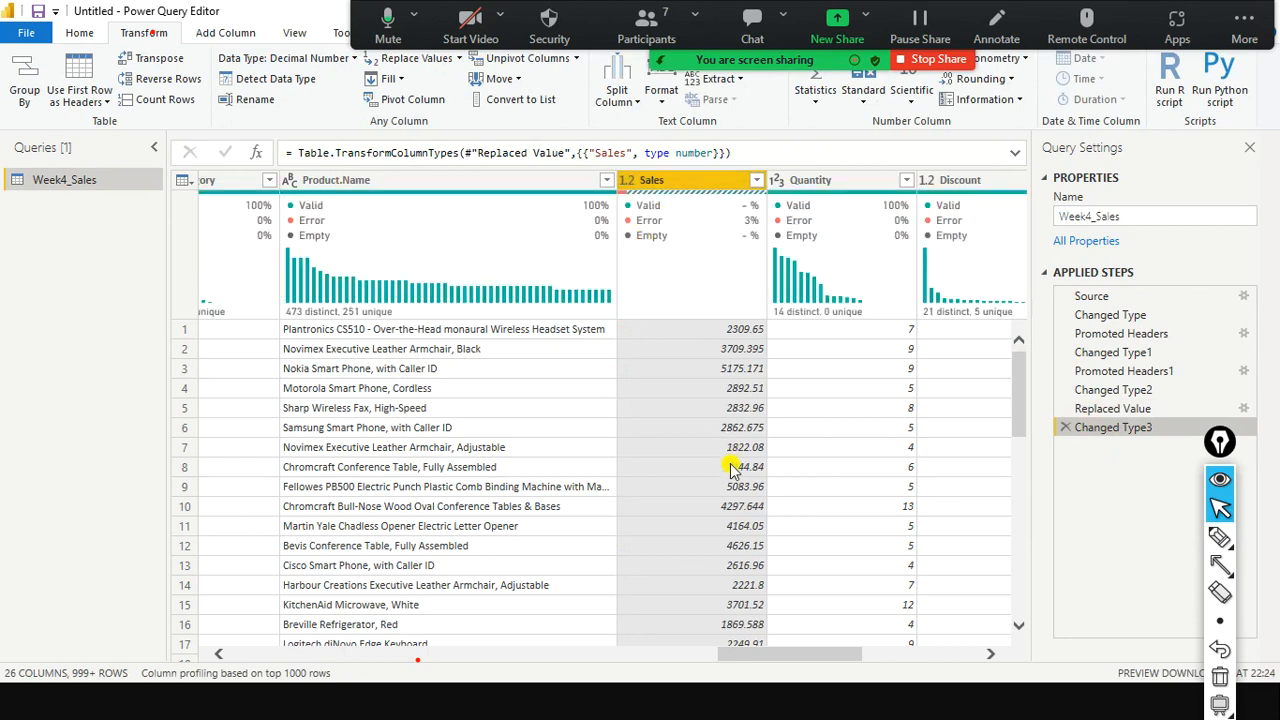
scroll(735, 470, down, 3)
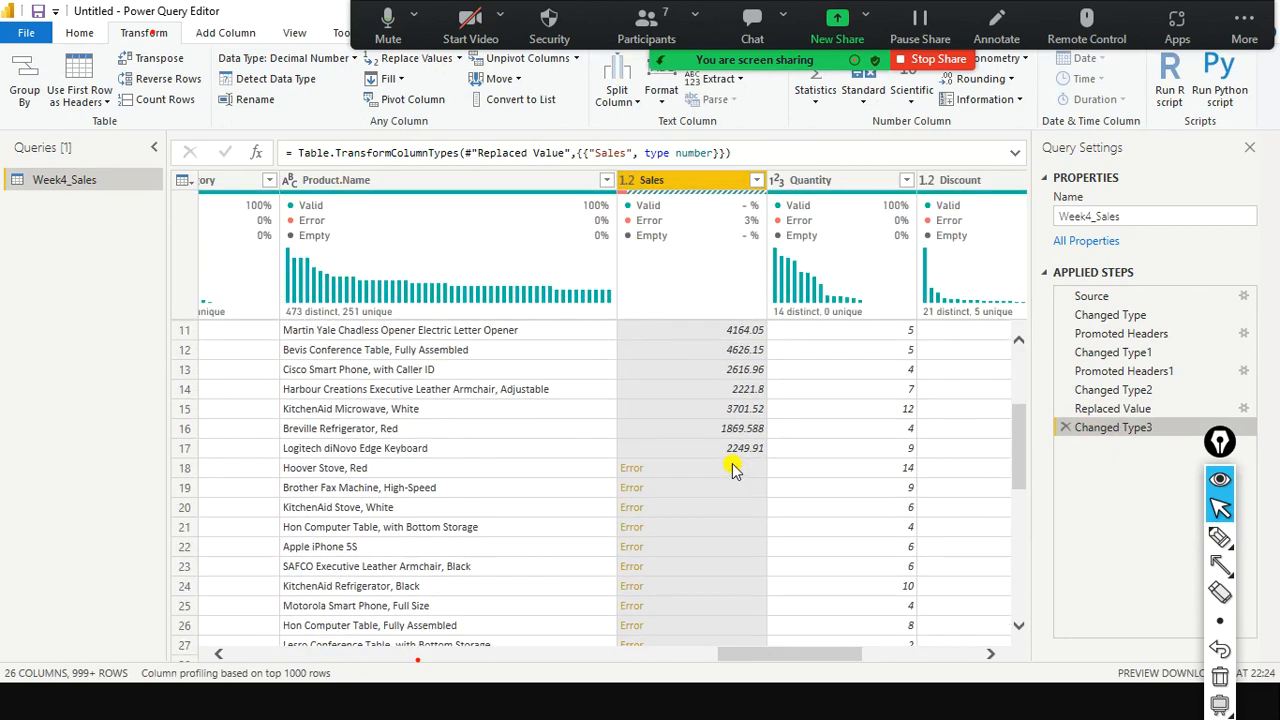
Delete the Changed Type3 decimal-number conversion step, keeping Sales as text.
click(1065, 430)
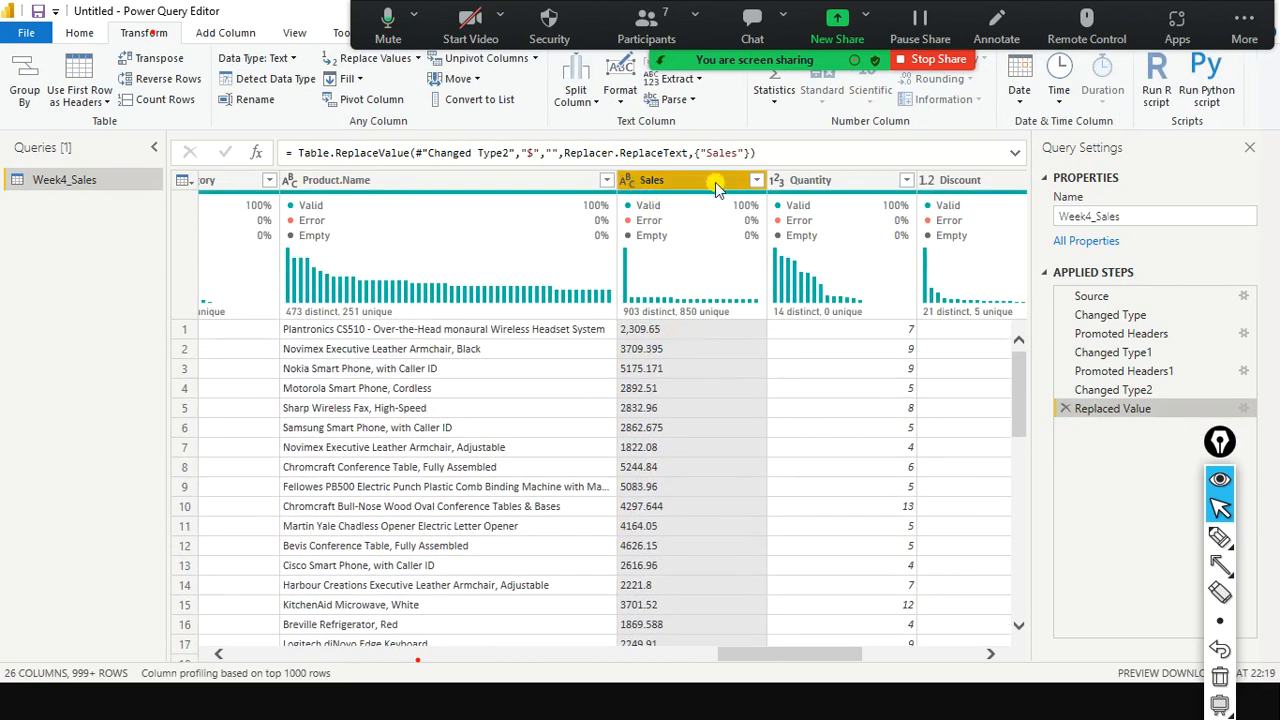
click(627, 180)
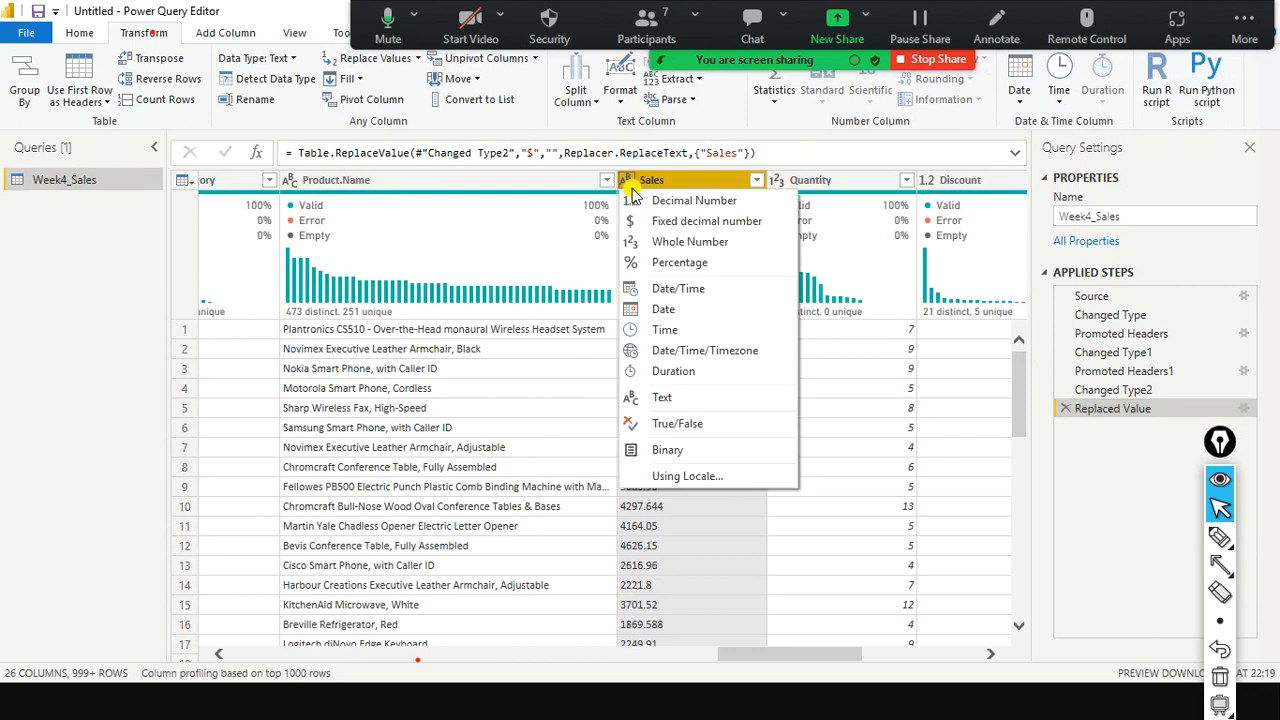
click(1143, 468)
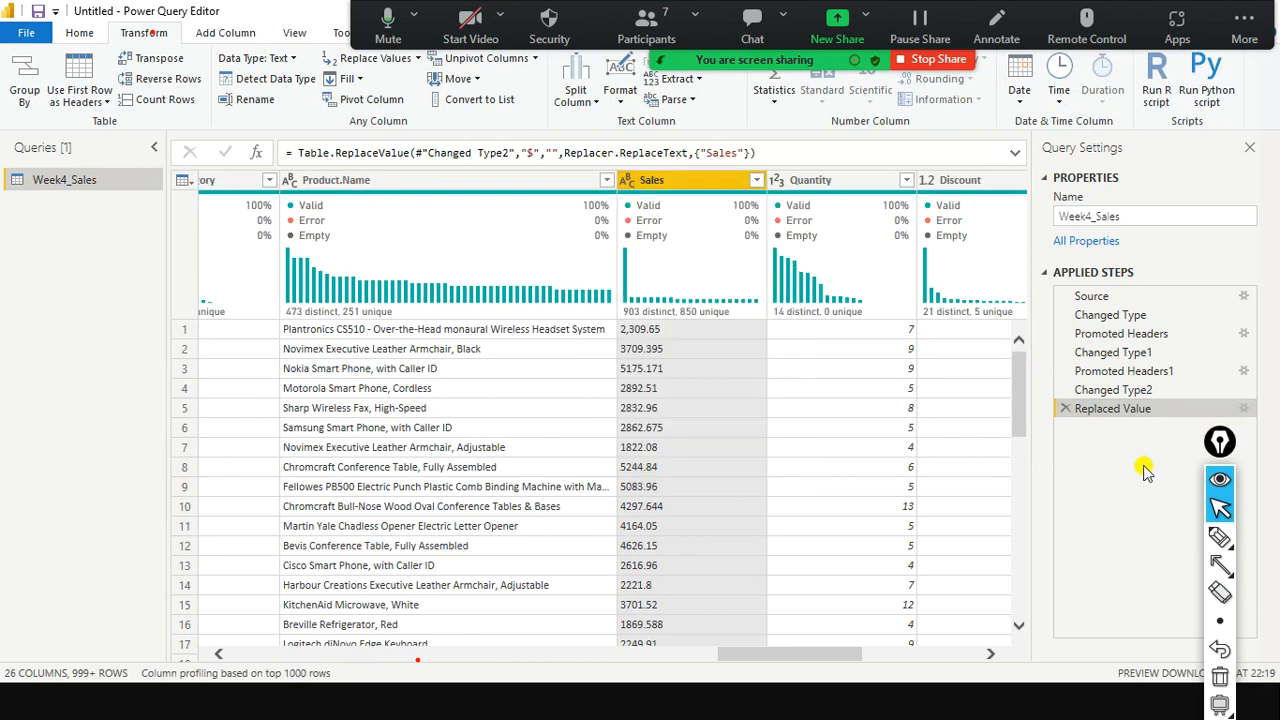
scroll(690, 340, down, 4)
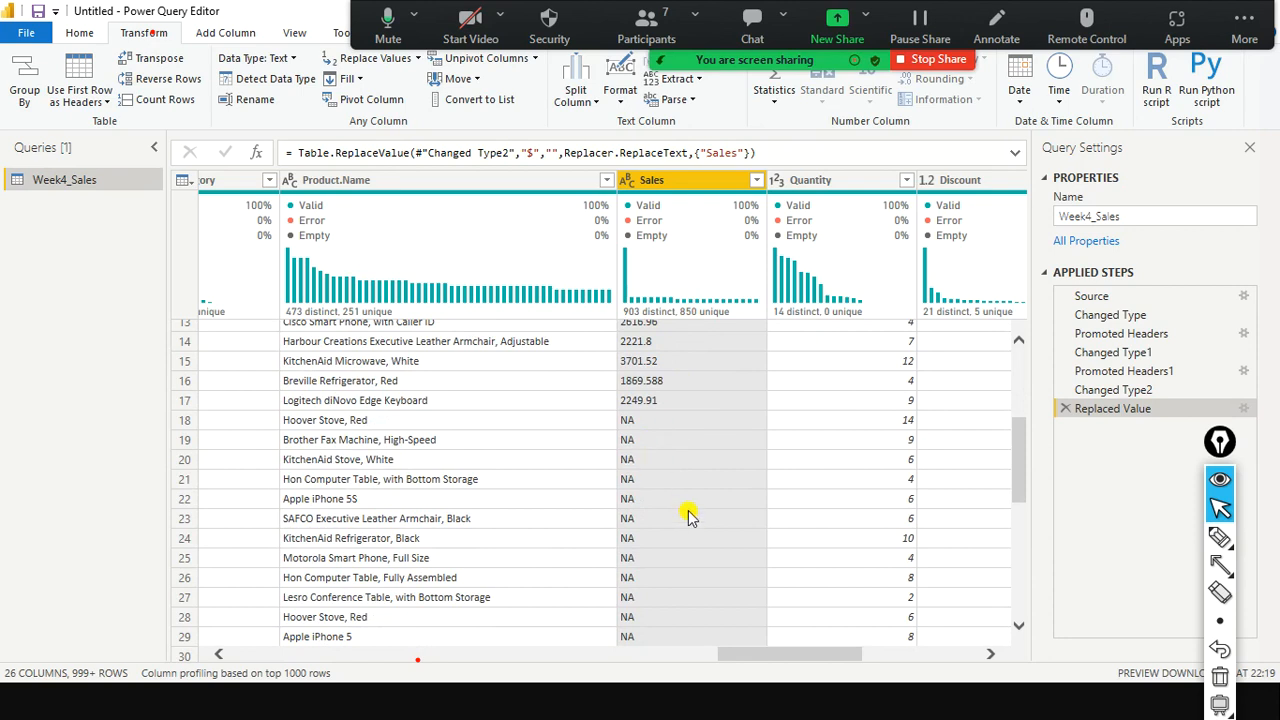
Replace every NA in the Sales column with 0.
right_click(690, 188)
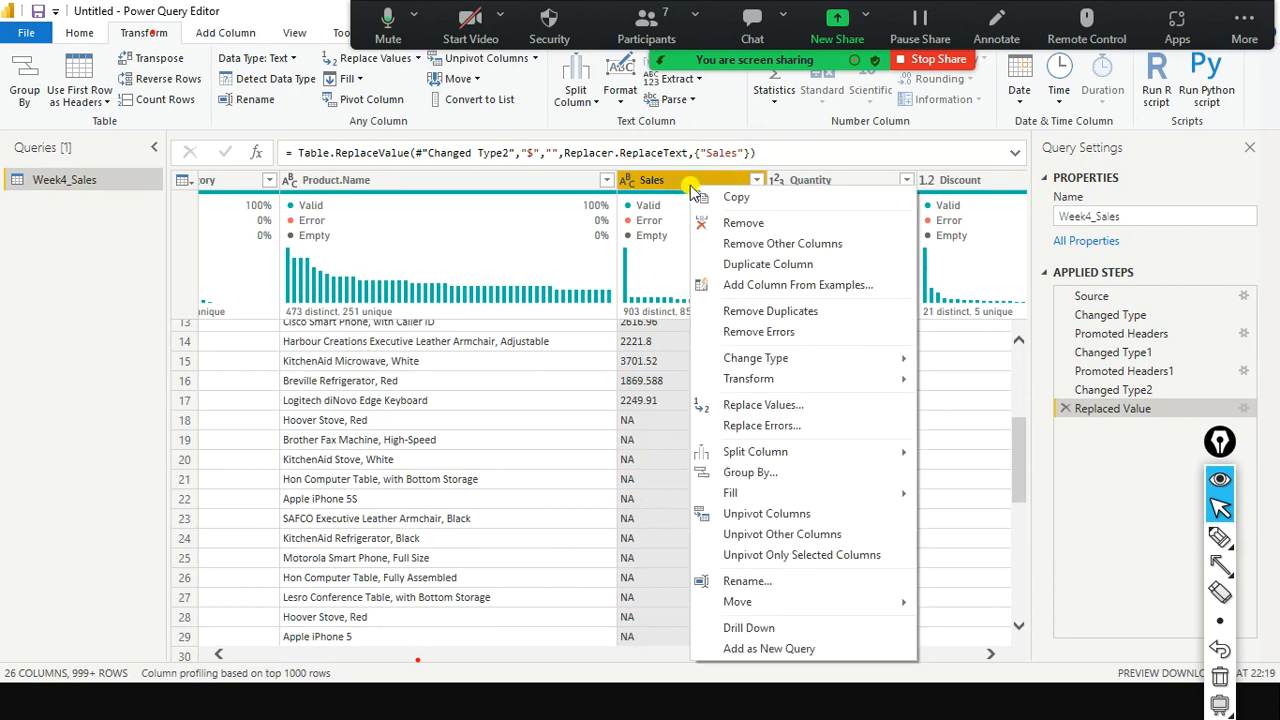
click(775, 405)
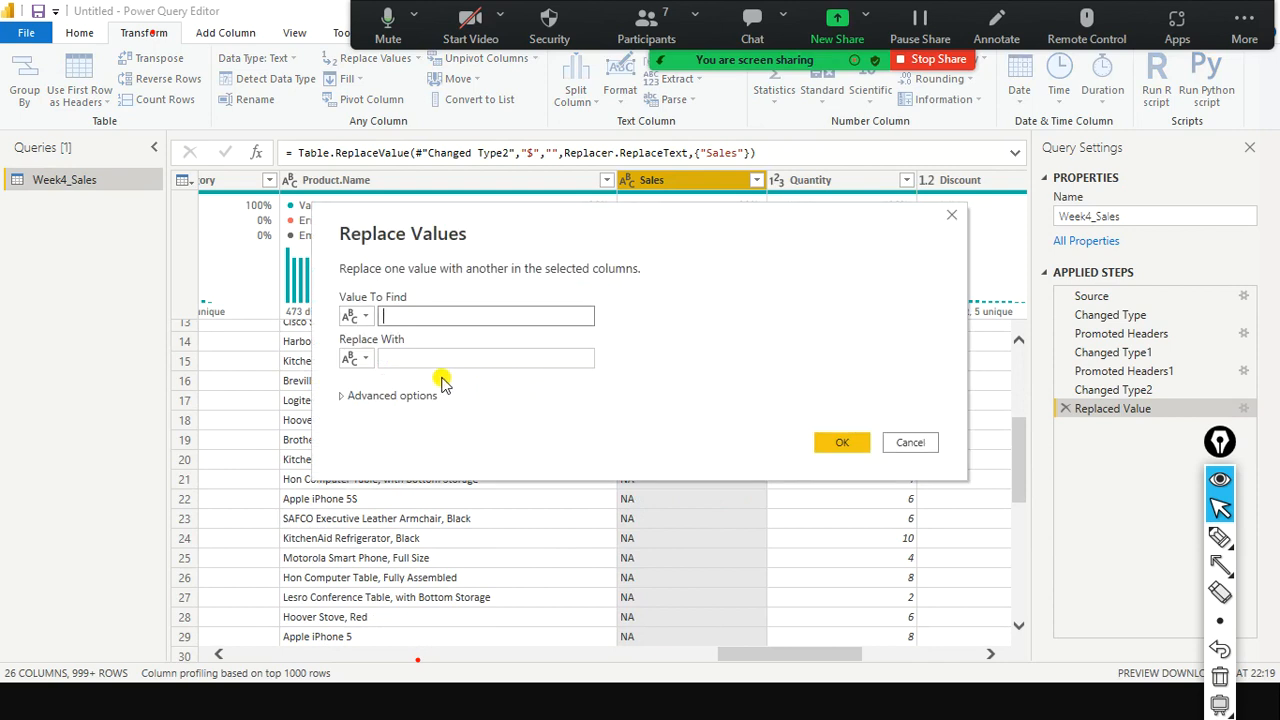
text(NA)
click(476, 361)
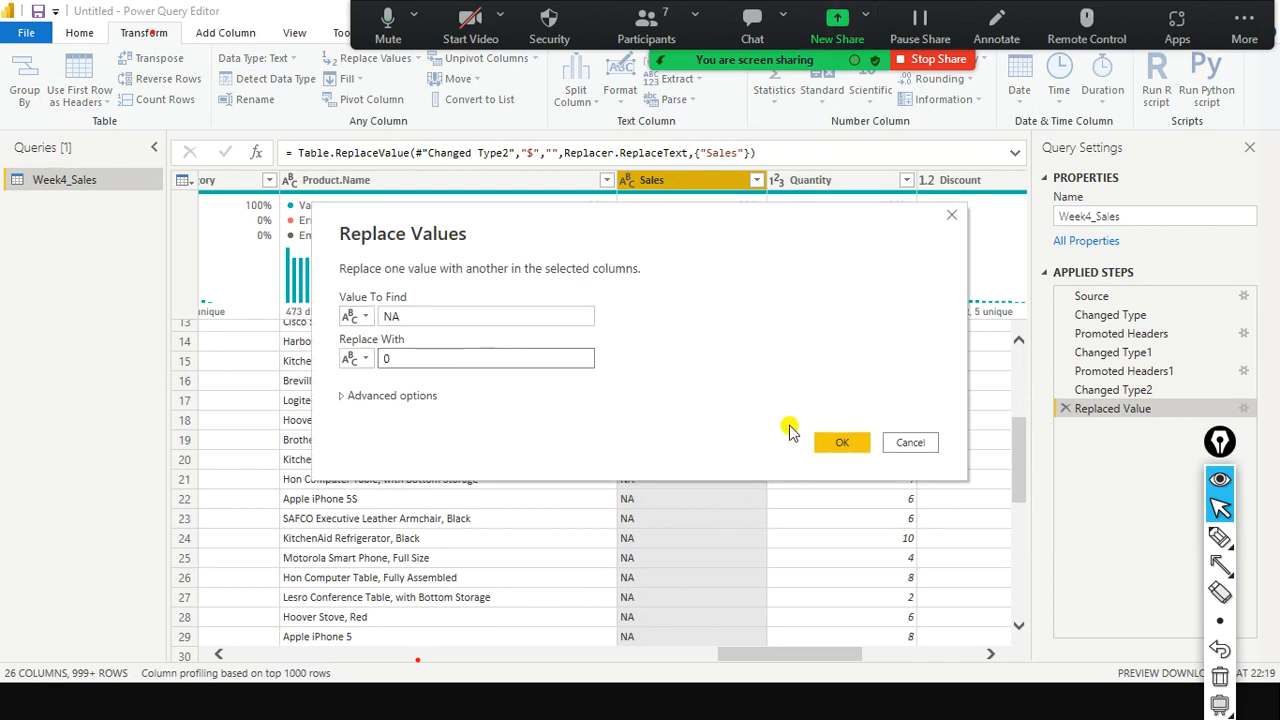
click(848, 446)
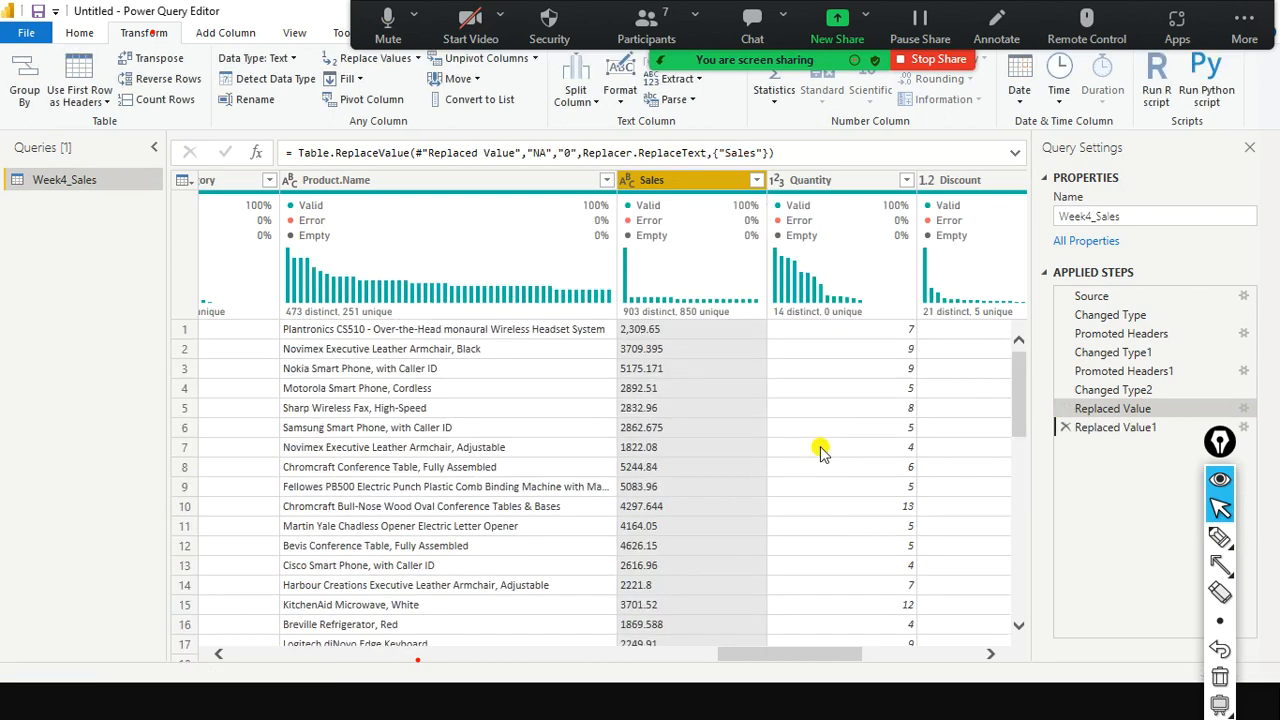
scroll(735, 420, down, 5)
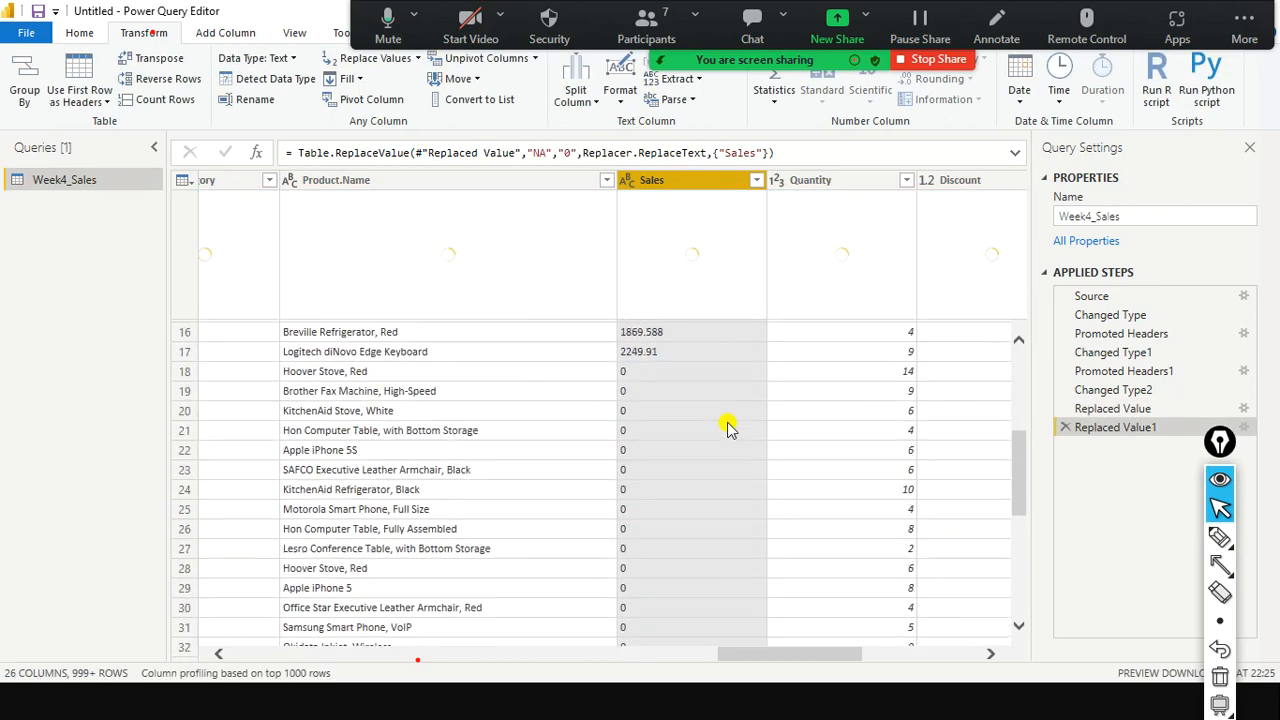
scroll(728, 427, down, 2)
scroll(728, 427, up, 4)
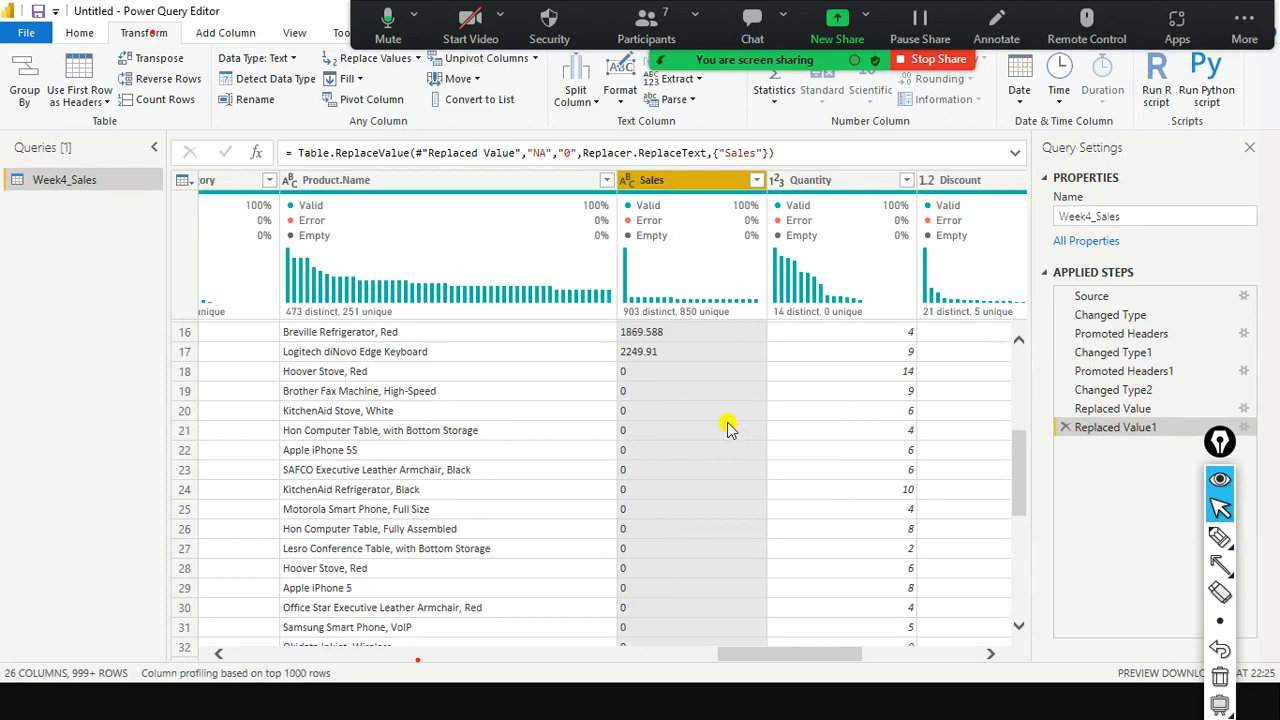
scroll(728, 427, down, 2)
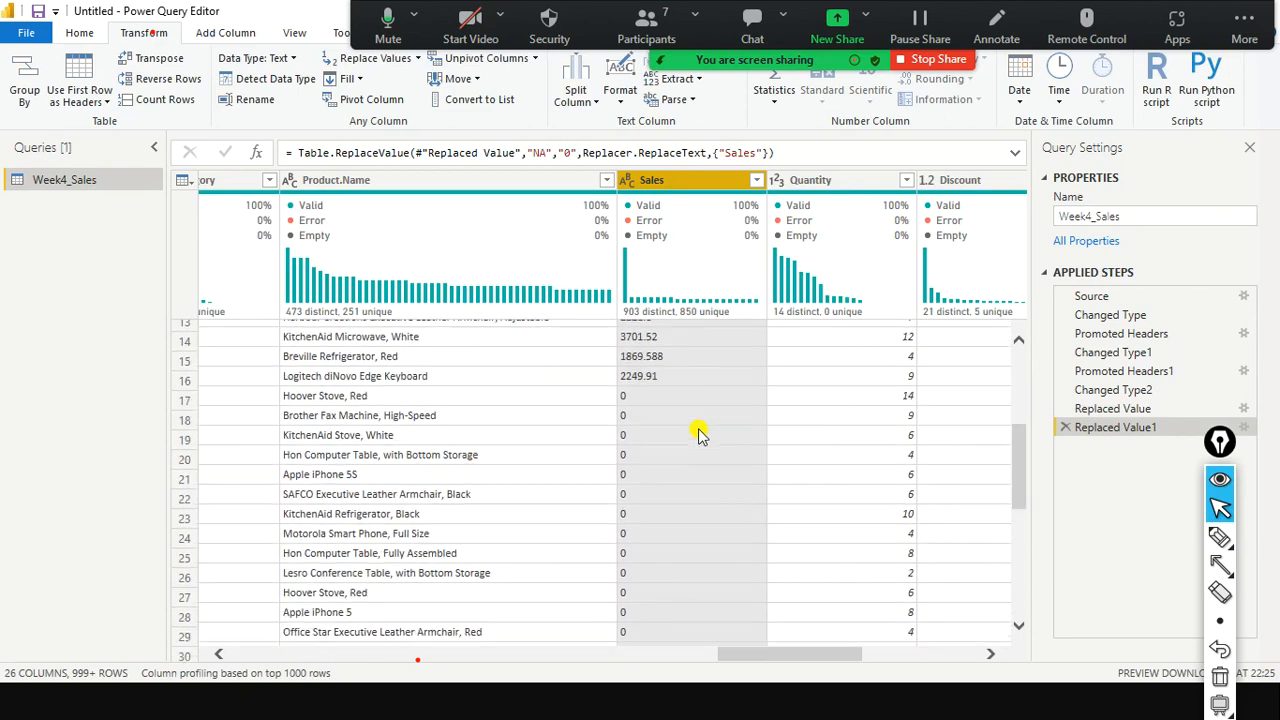
scroll(690, 408, down, 3)
scroll(690, 408, up, 3)
scroll(688, 410, down, 1)
scroll(688, 410, up, 2)
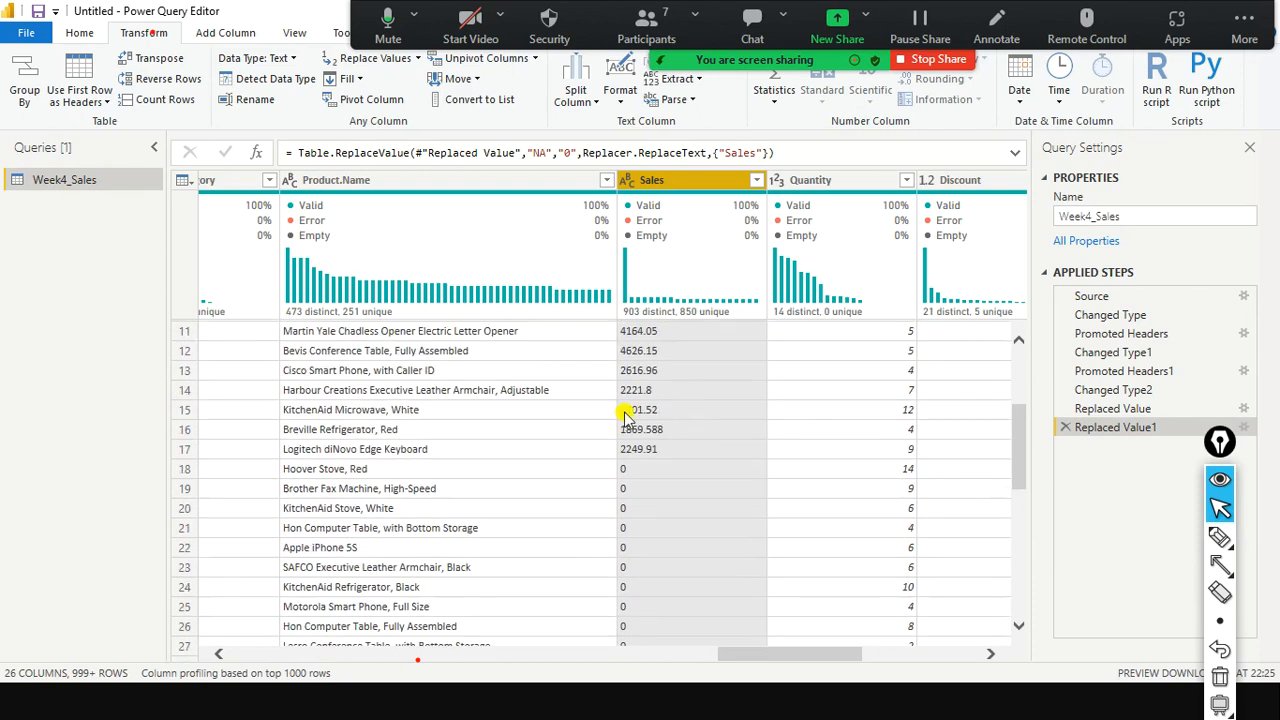
scroll(654, 497, down, 2)
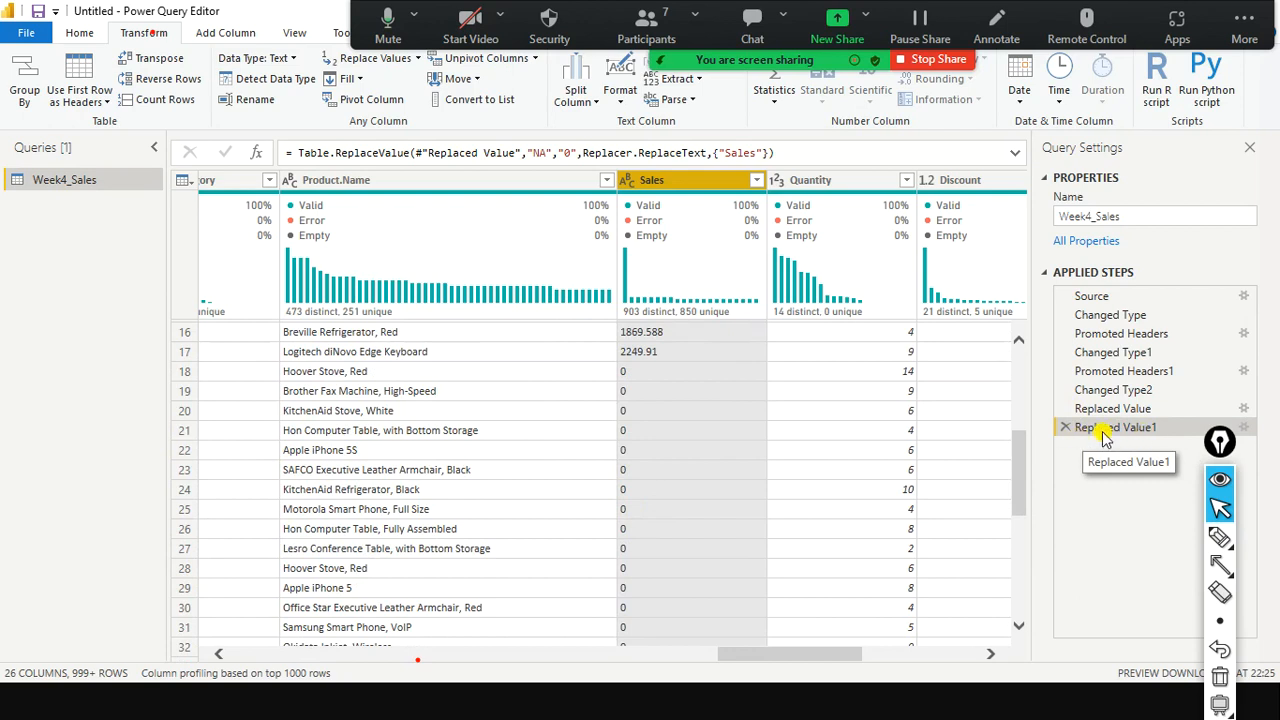
drag(808, 153, 272, 156)
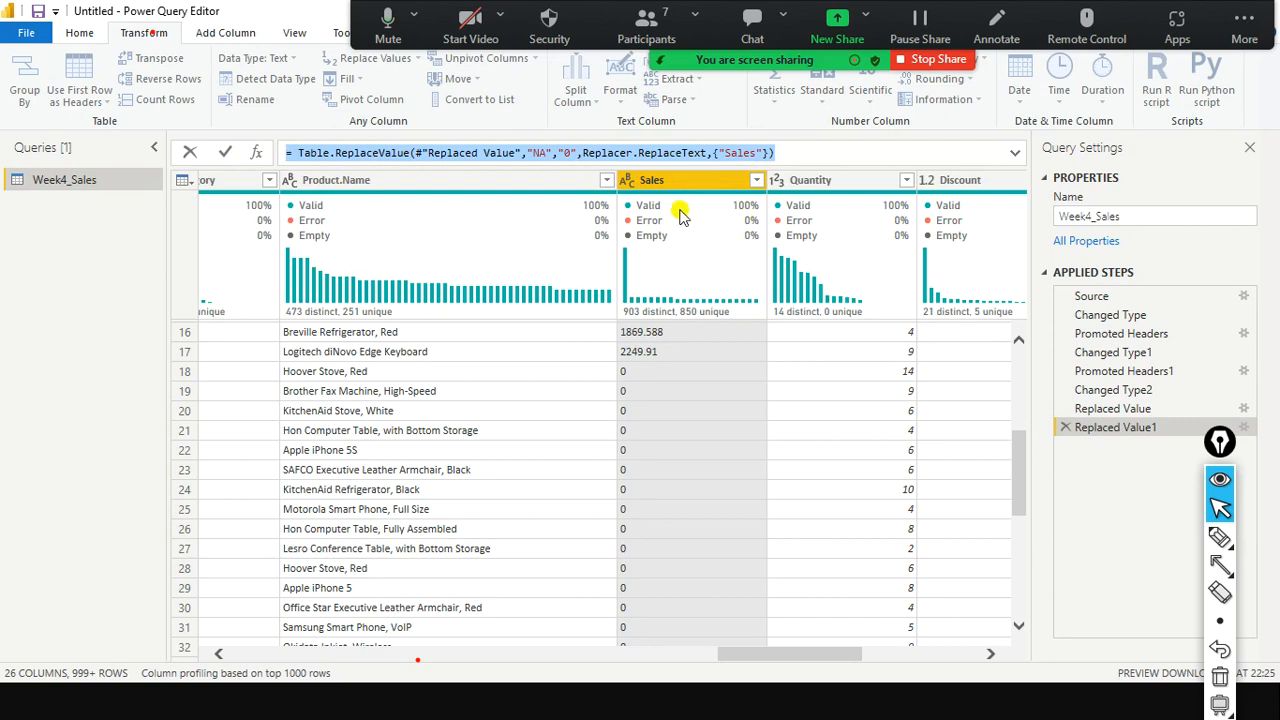
right_click(695, 184)
click(776, 401)
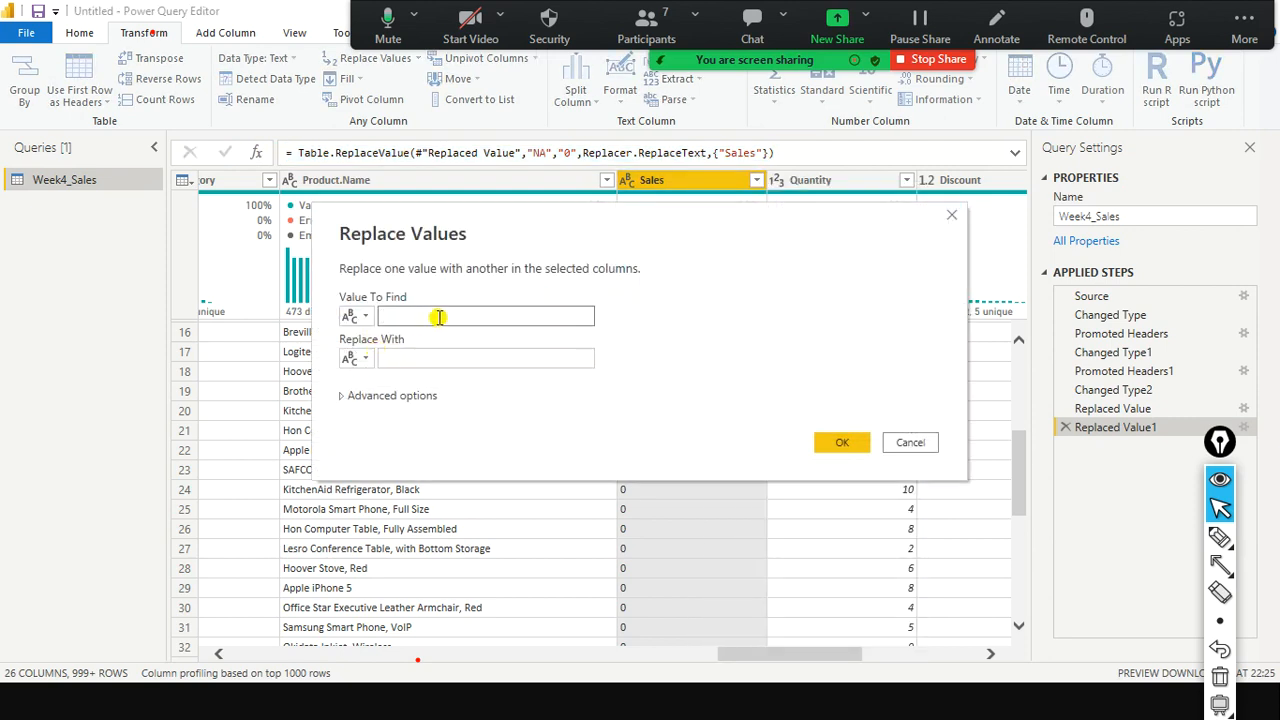
click(407, 363)
click(428, 320)
click(406, 359)
click(420, 319)
click(404, 359)
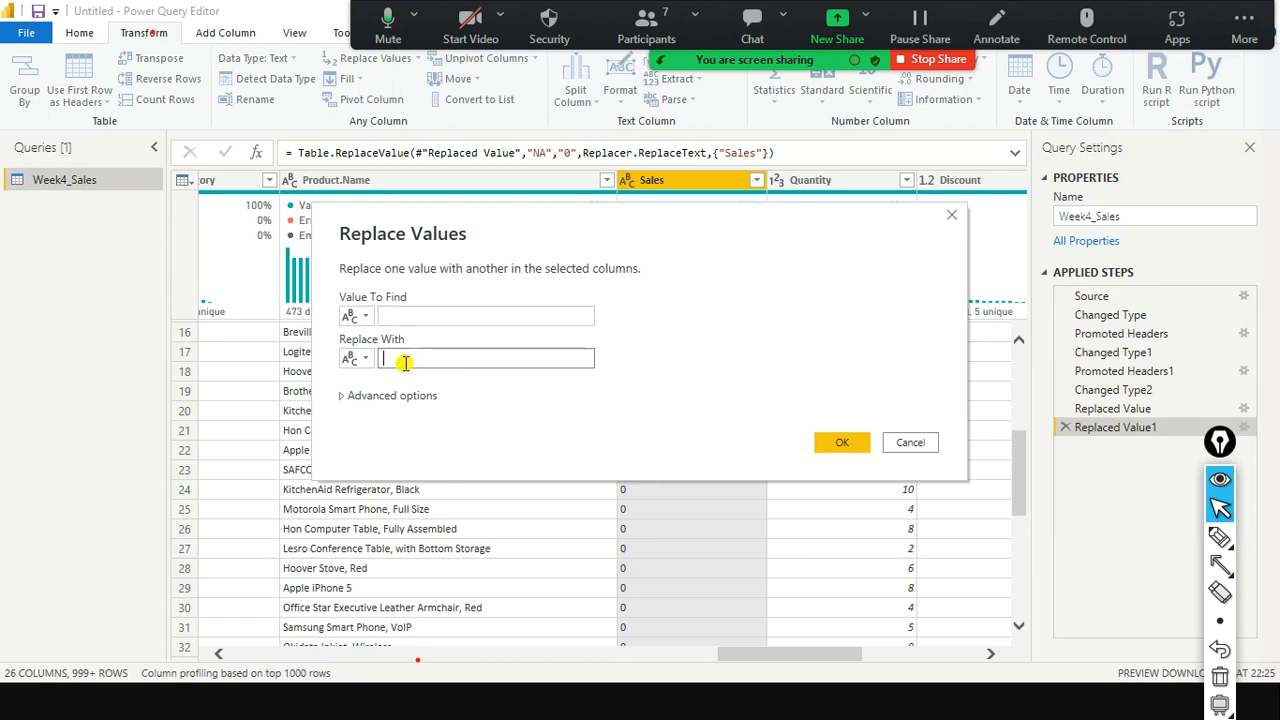
click(908, 443)
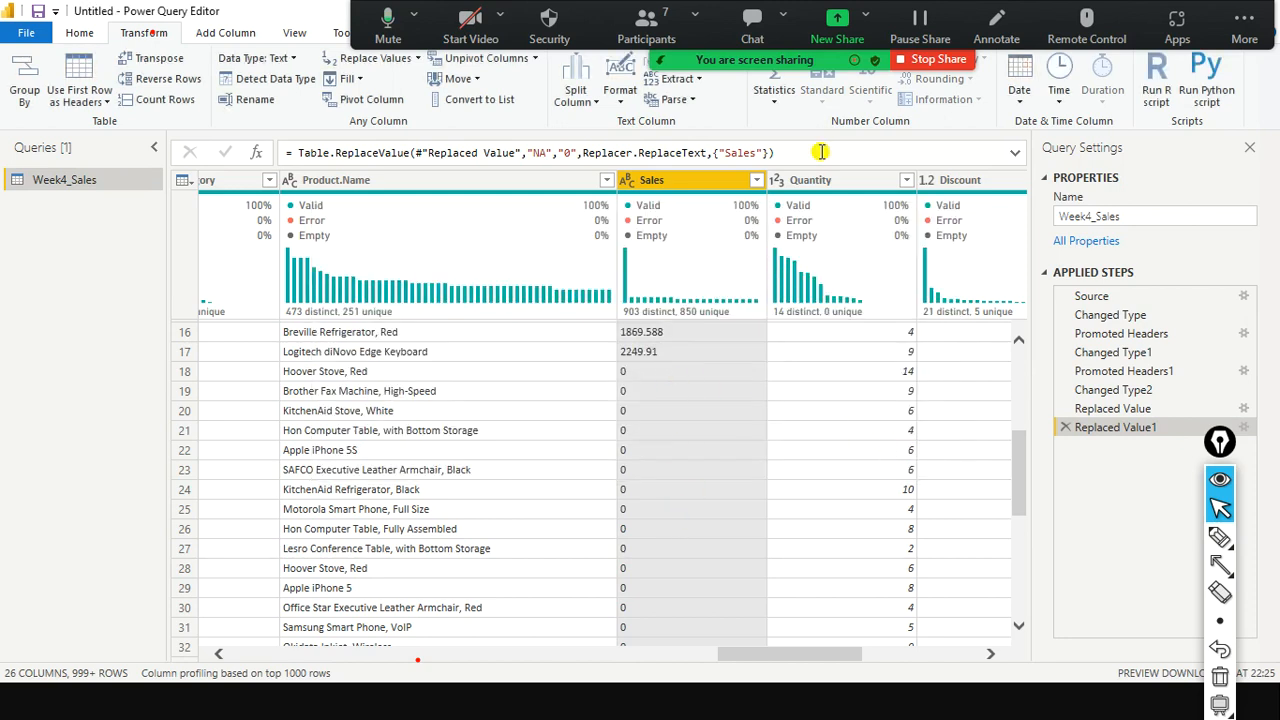
drag(814, 149, 332, 142)
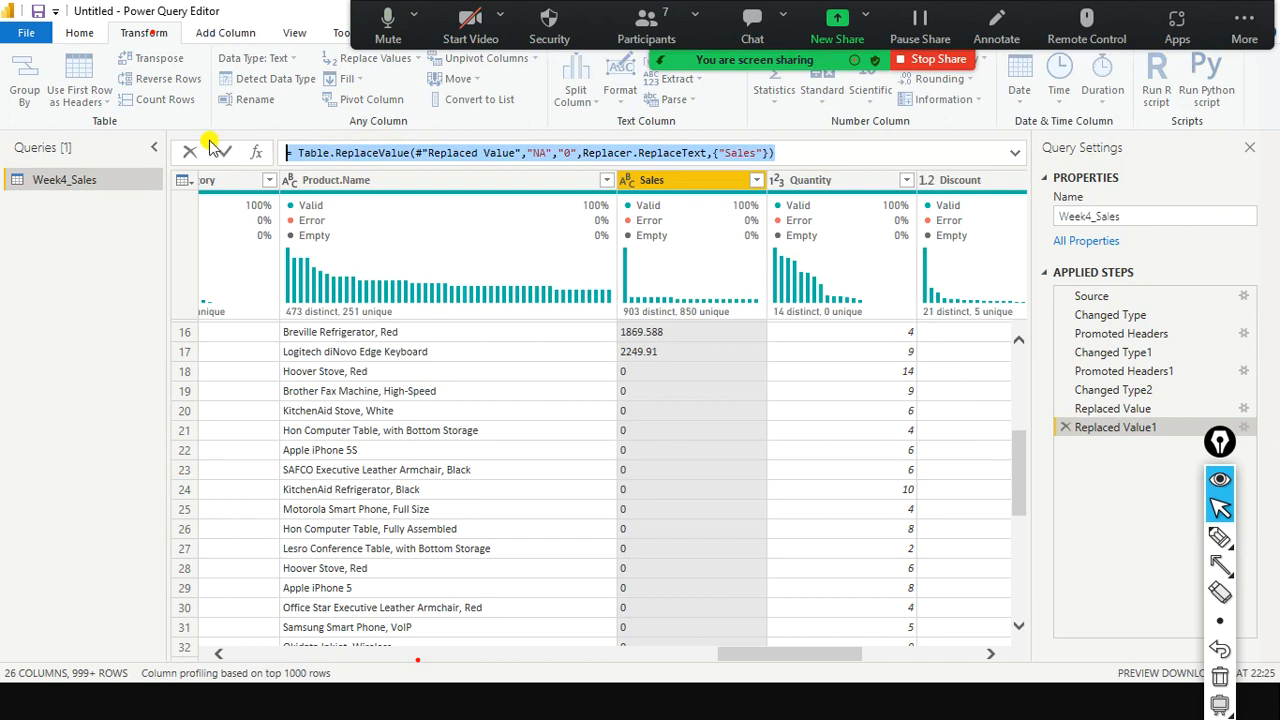
click(60, 139)
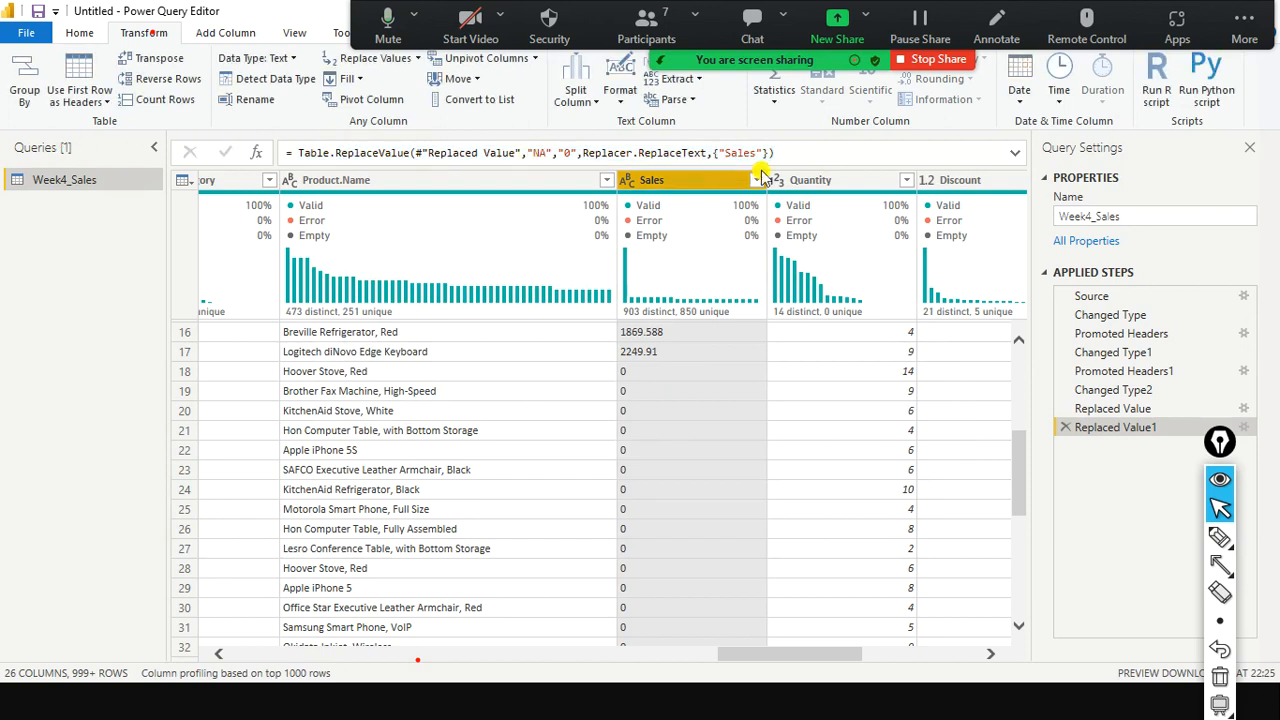
drag(380, 138, 226, 134)
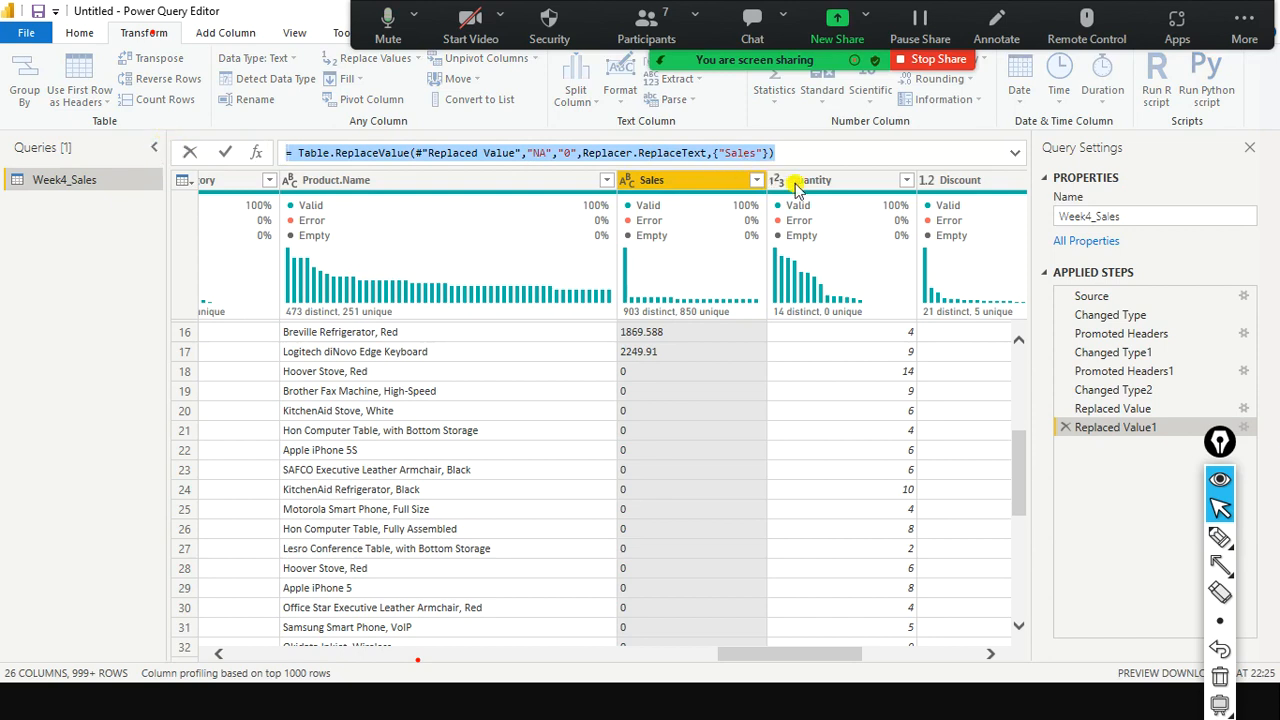
click(1112, 412)
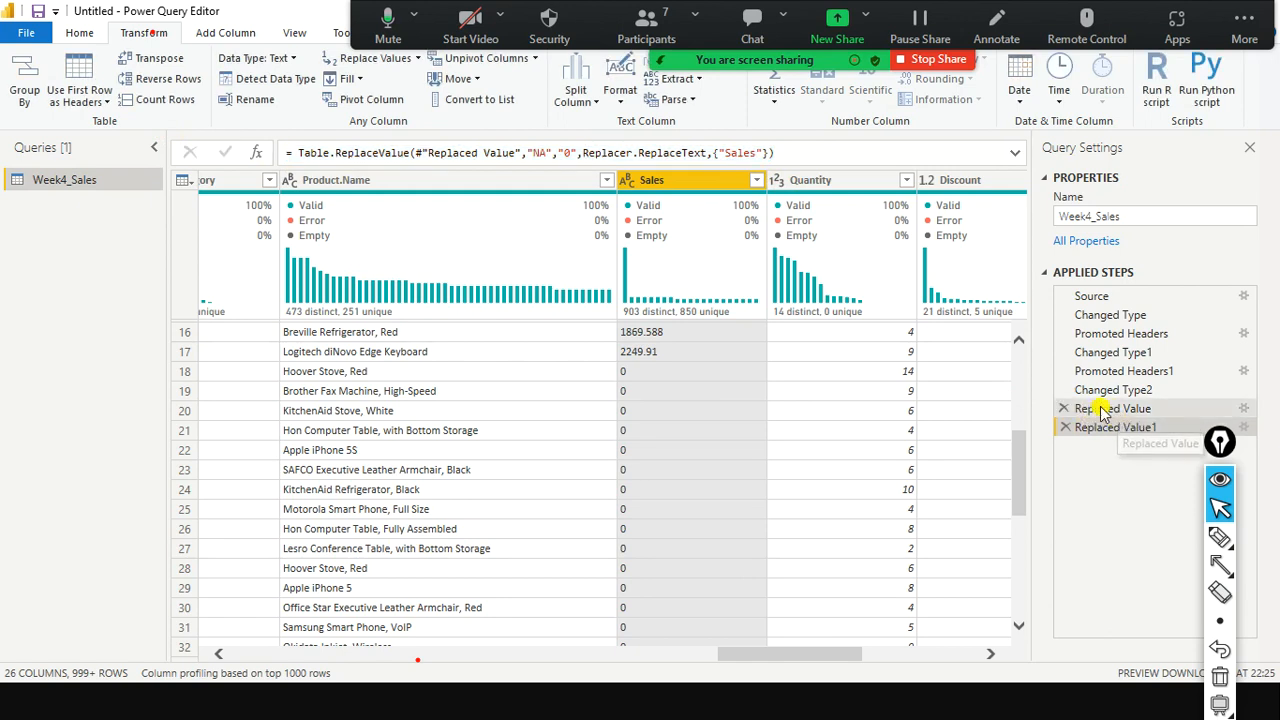
click(1101, 416)
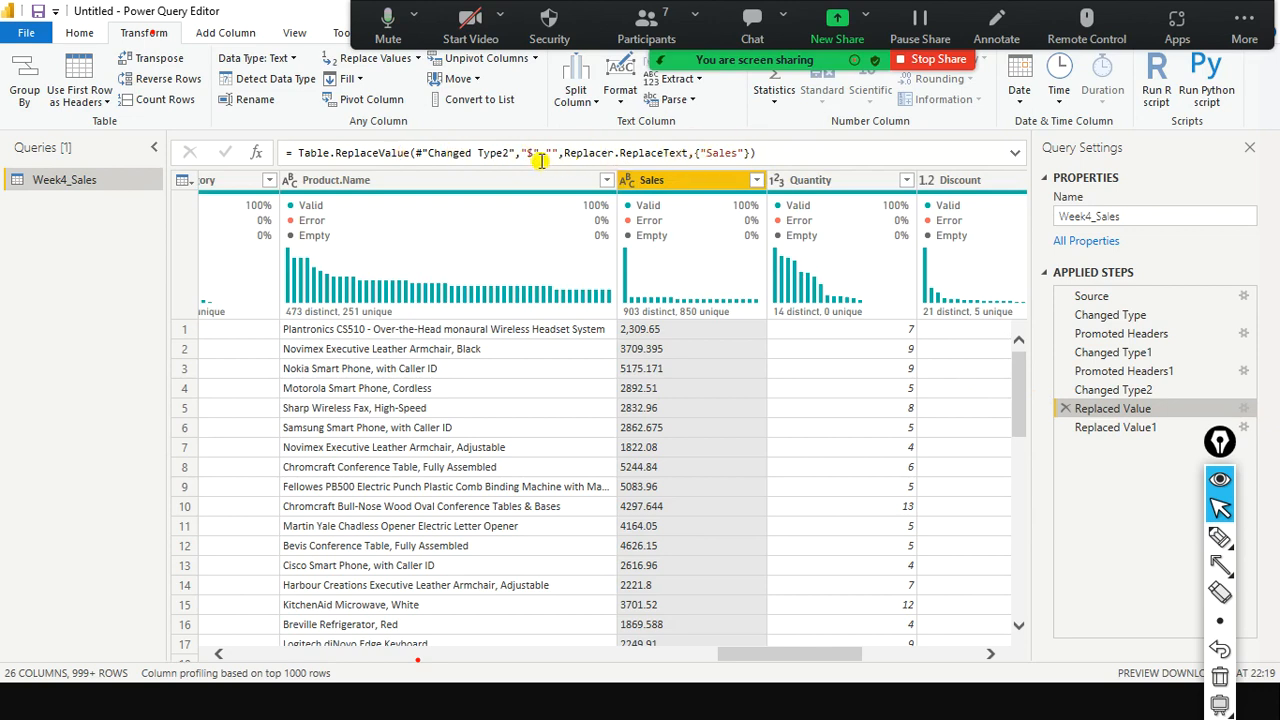
drag(700, 153, 757, 153)
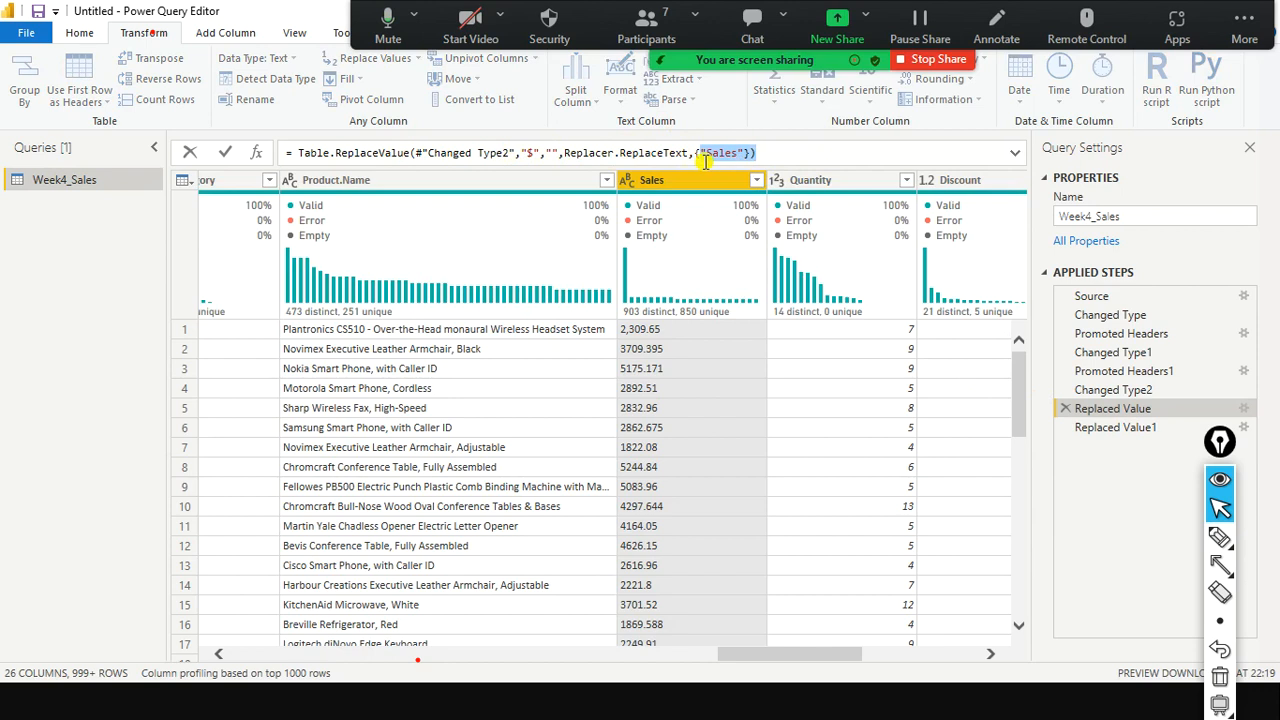
click(529, 153)
double_click(535, 153)
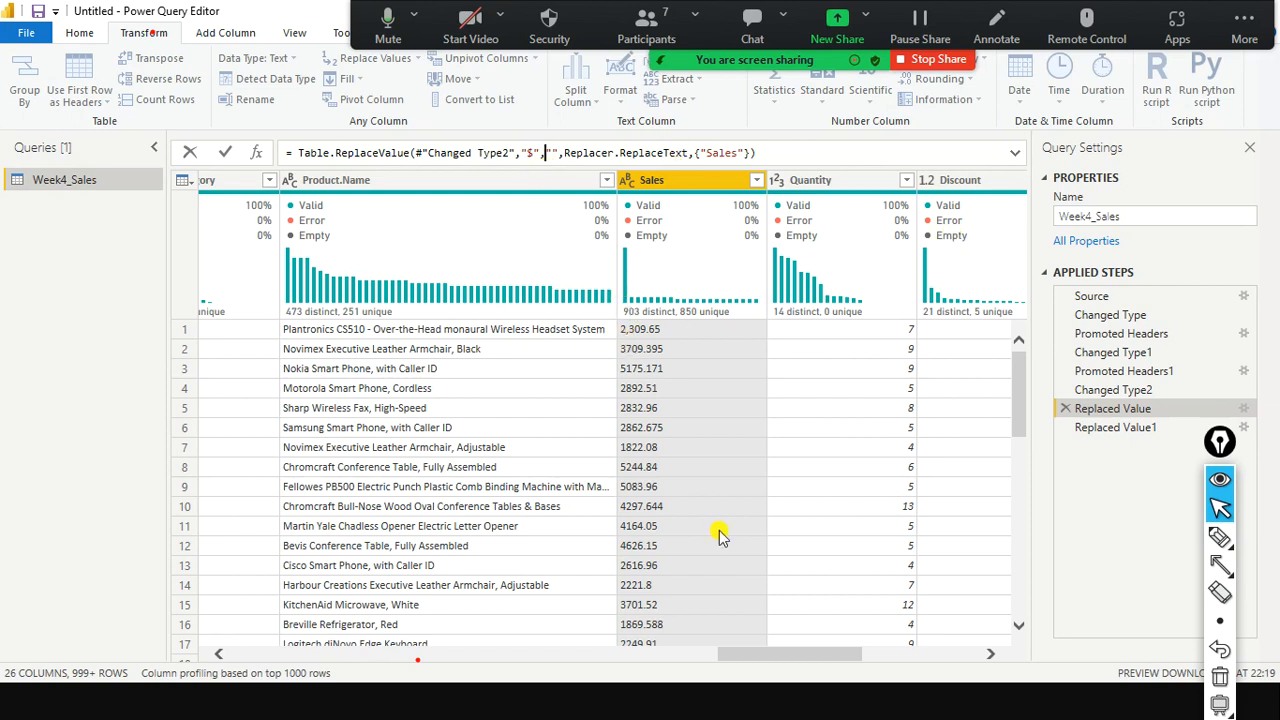
click(1113, 393)
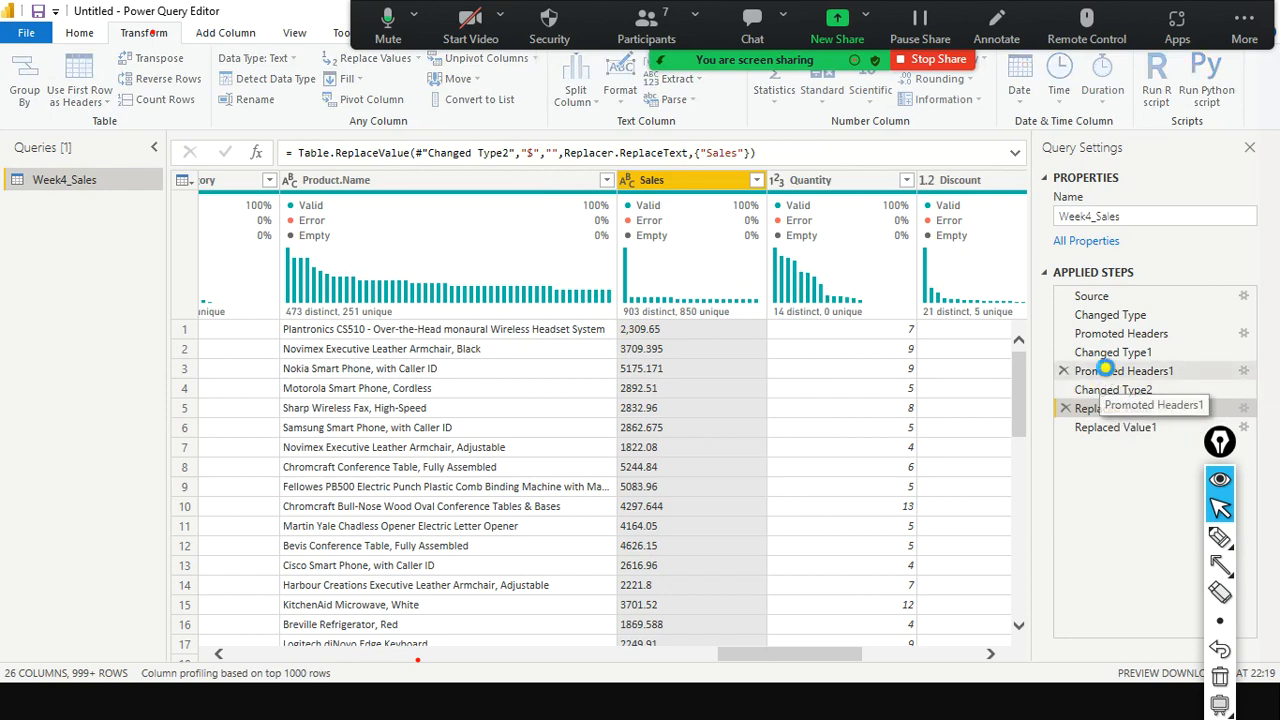
click(1115, 372)
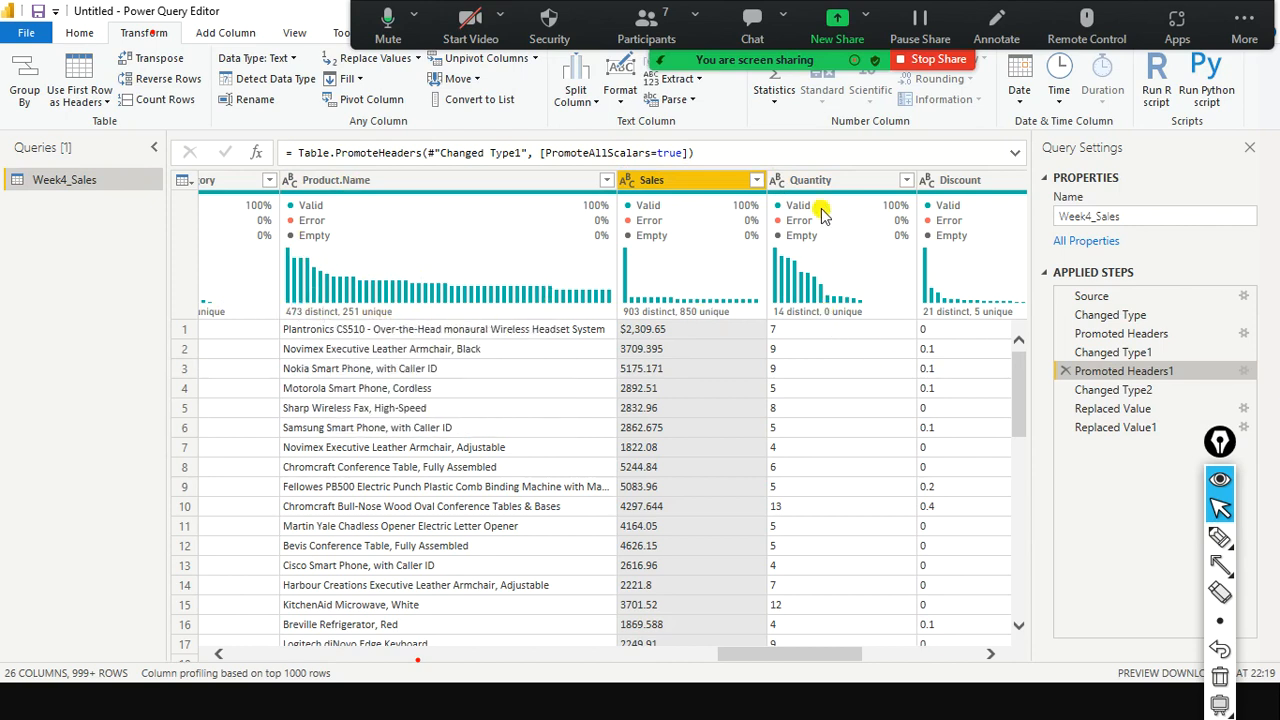
click(1146, 438)
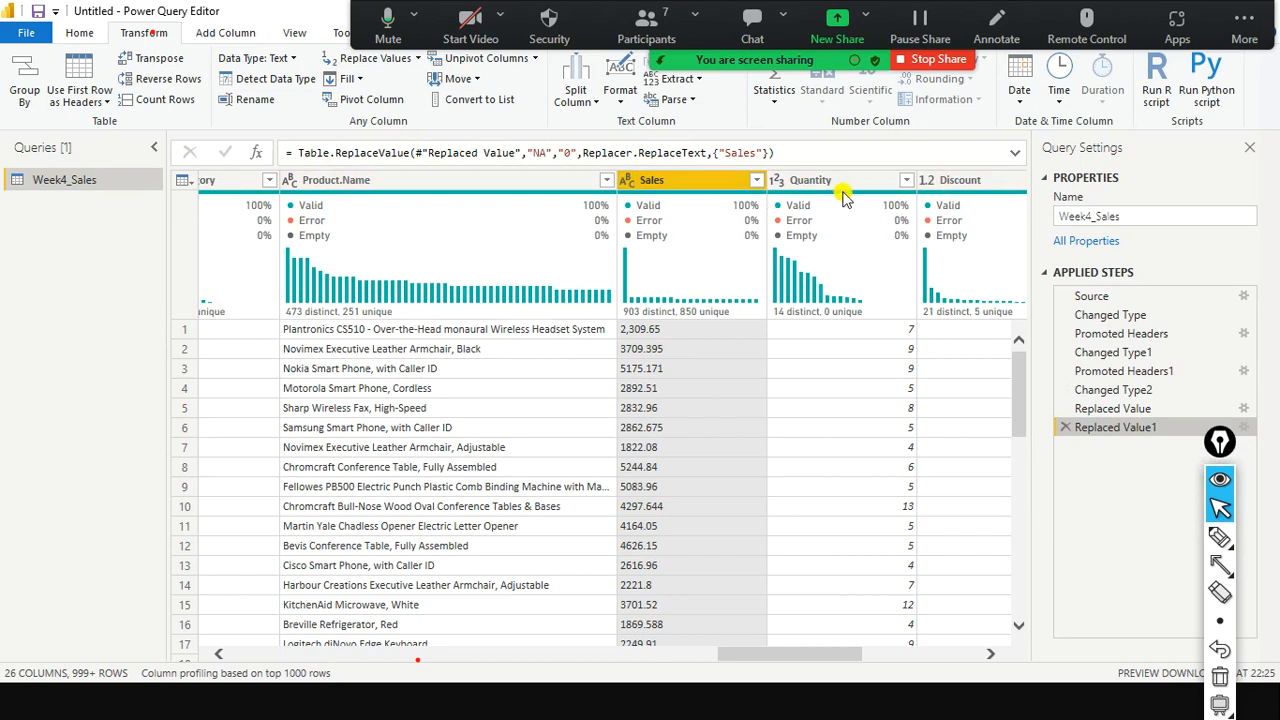
mouse_move(843, 197)
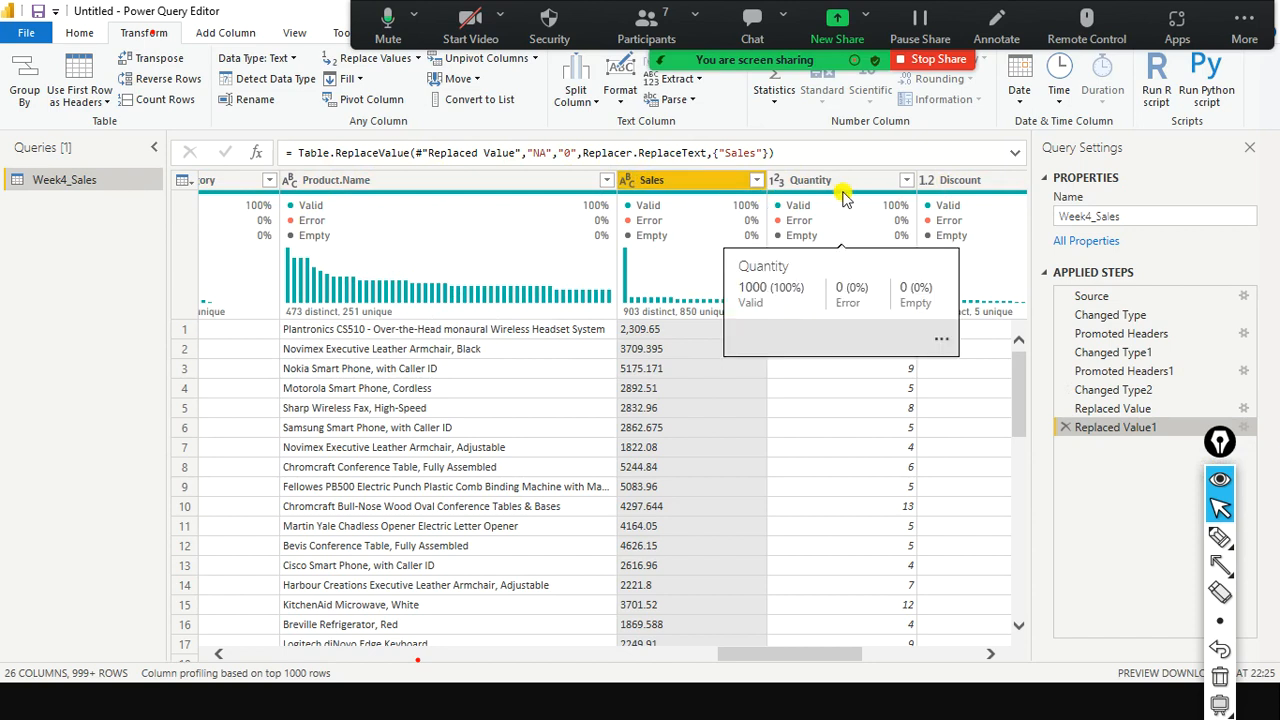
mouse_move(336, 205)
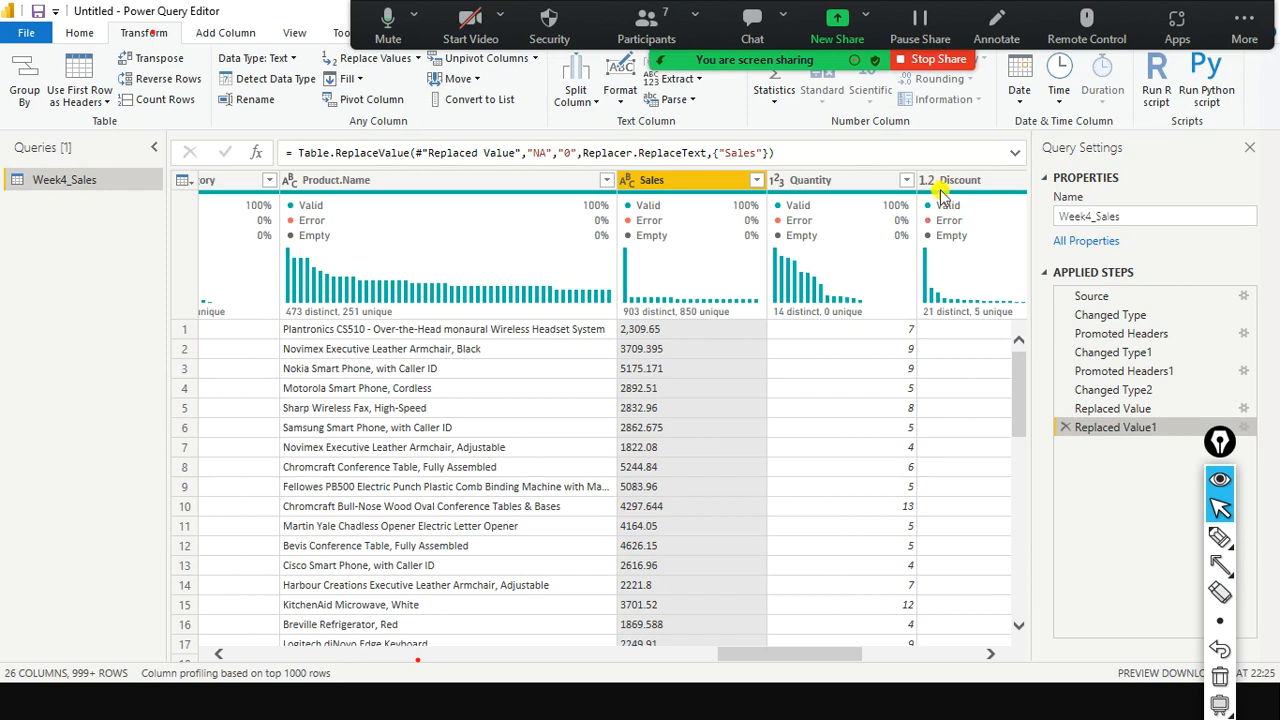
click(106, 102)
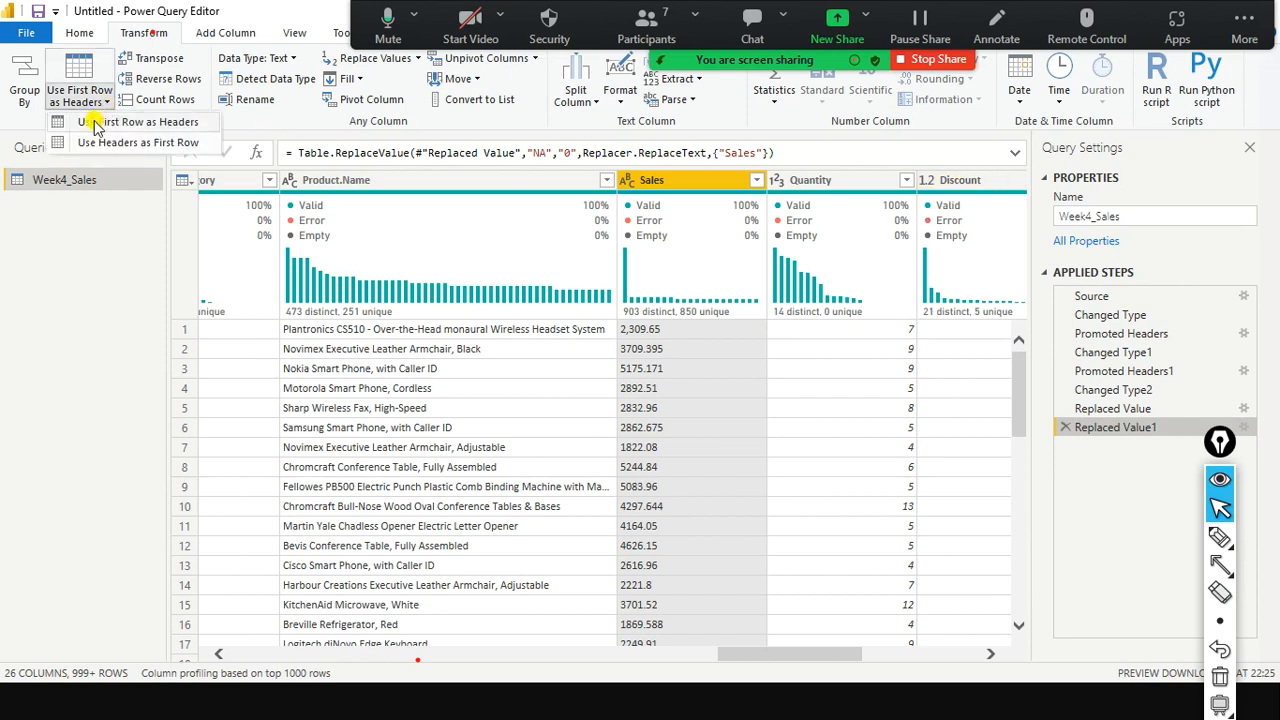
click(140, 238)
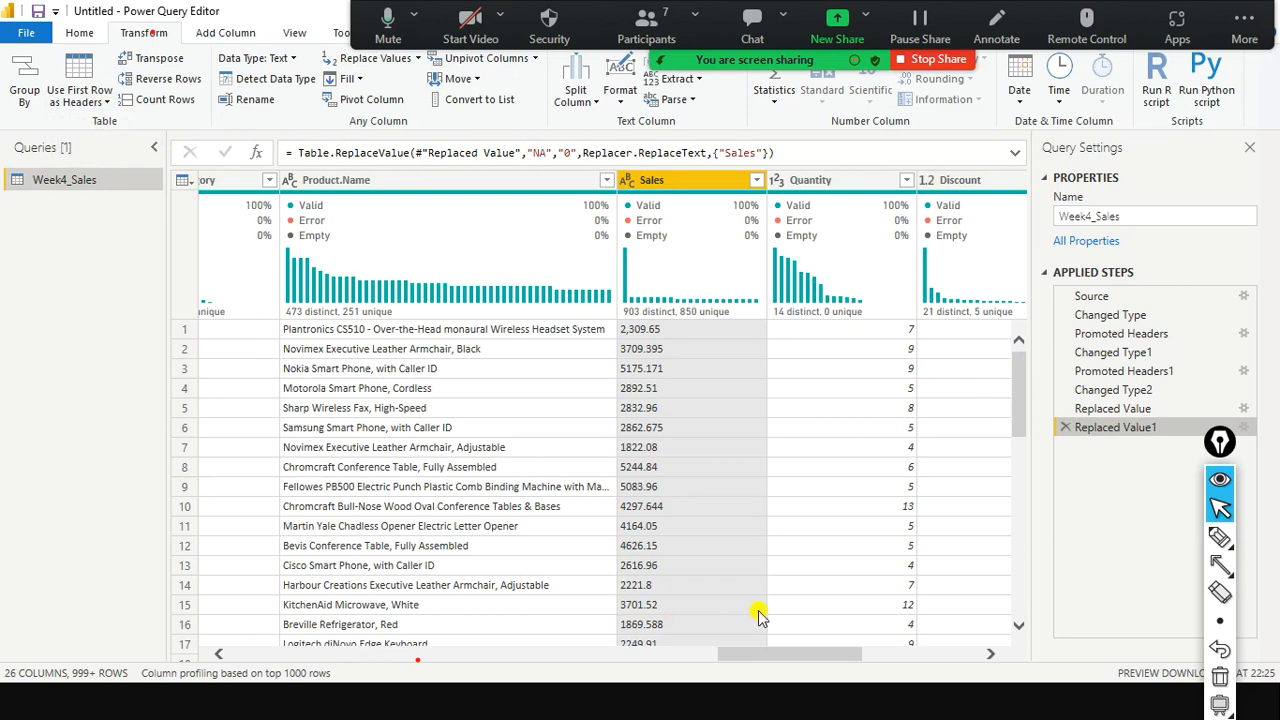
key(alt+Tab)
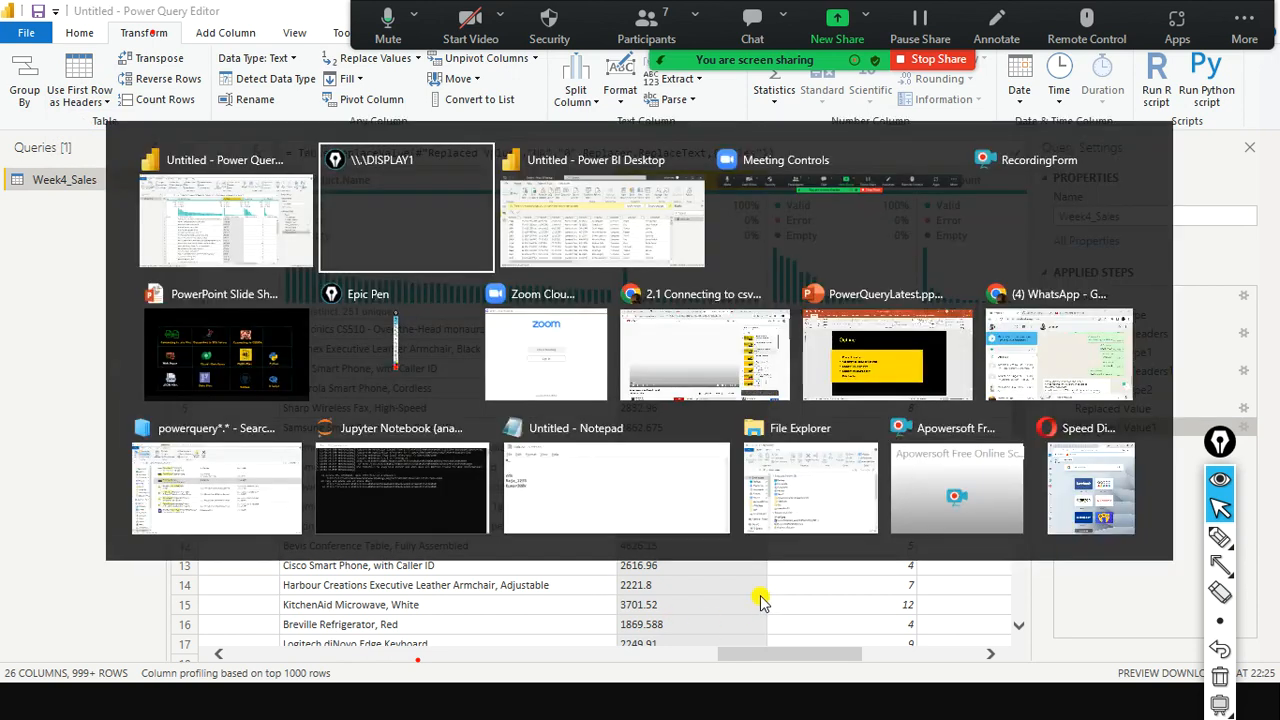
key(alt+Tab)
key(alt+Tab)
key(alt+Tab)
key(alt+Tab)
scroll(741, 507, up, 1)
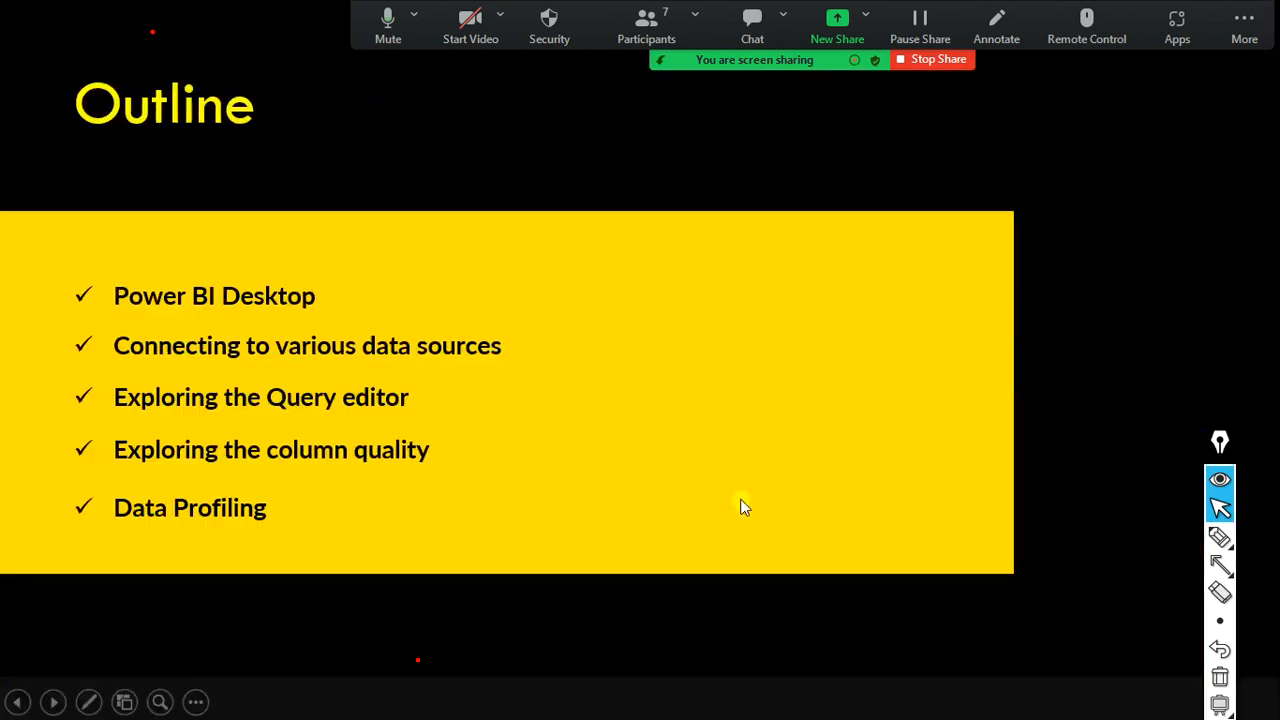
scroll(740, 495, down, 3)
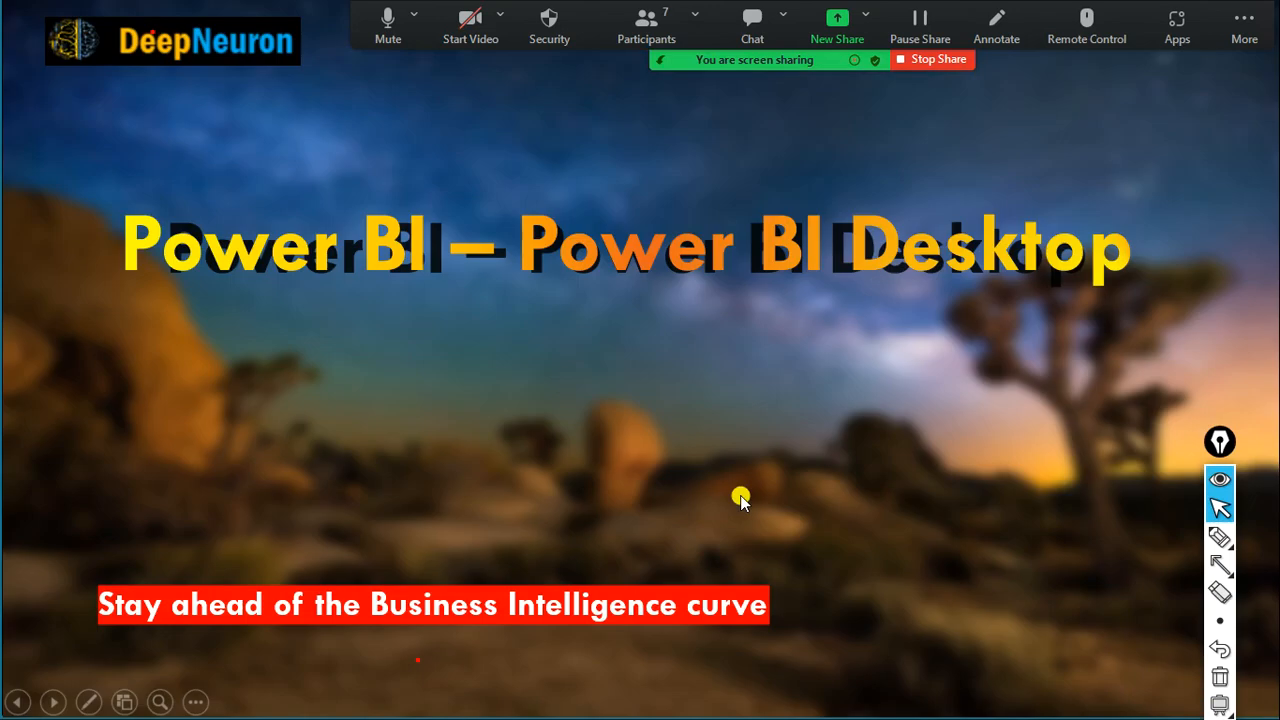
scroll(740, 495, down, 5)
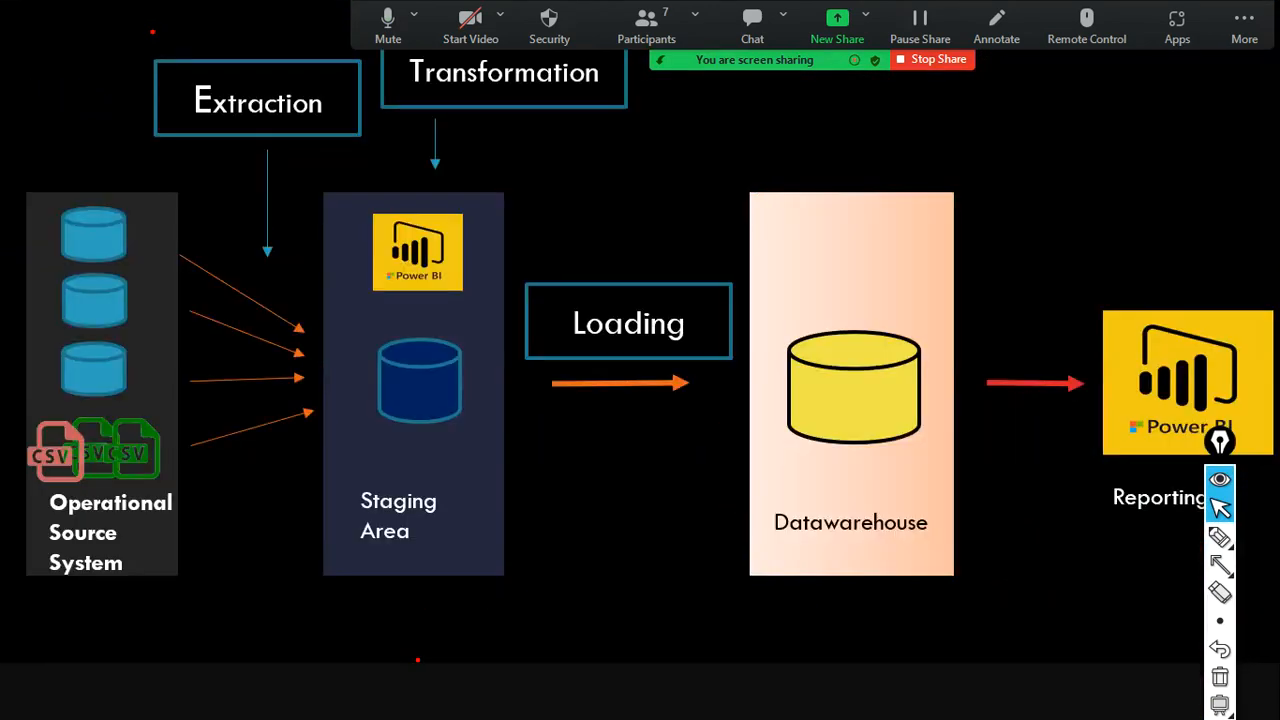
scroll(740, 495, down, 8)
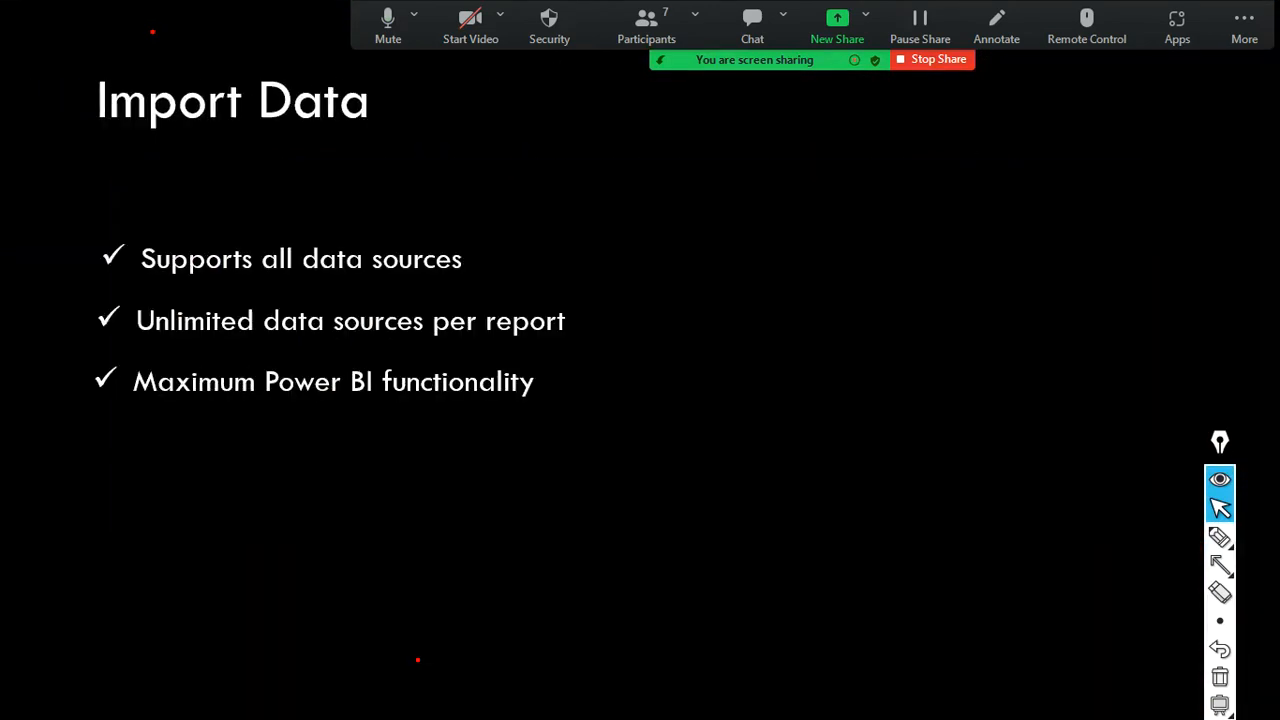
key(alt+Tab)
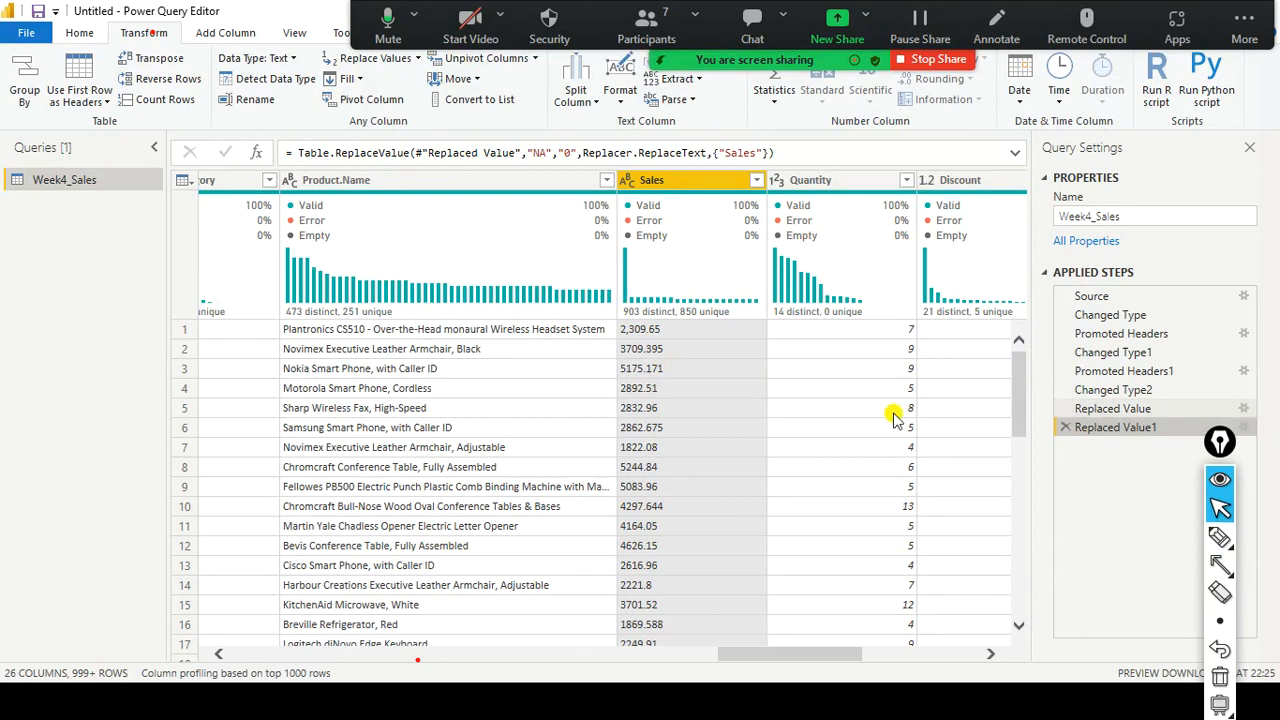
scroll(724, 479, down, 1)
scroll(724, 483, down, 4)
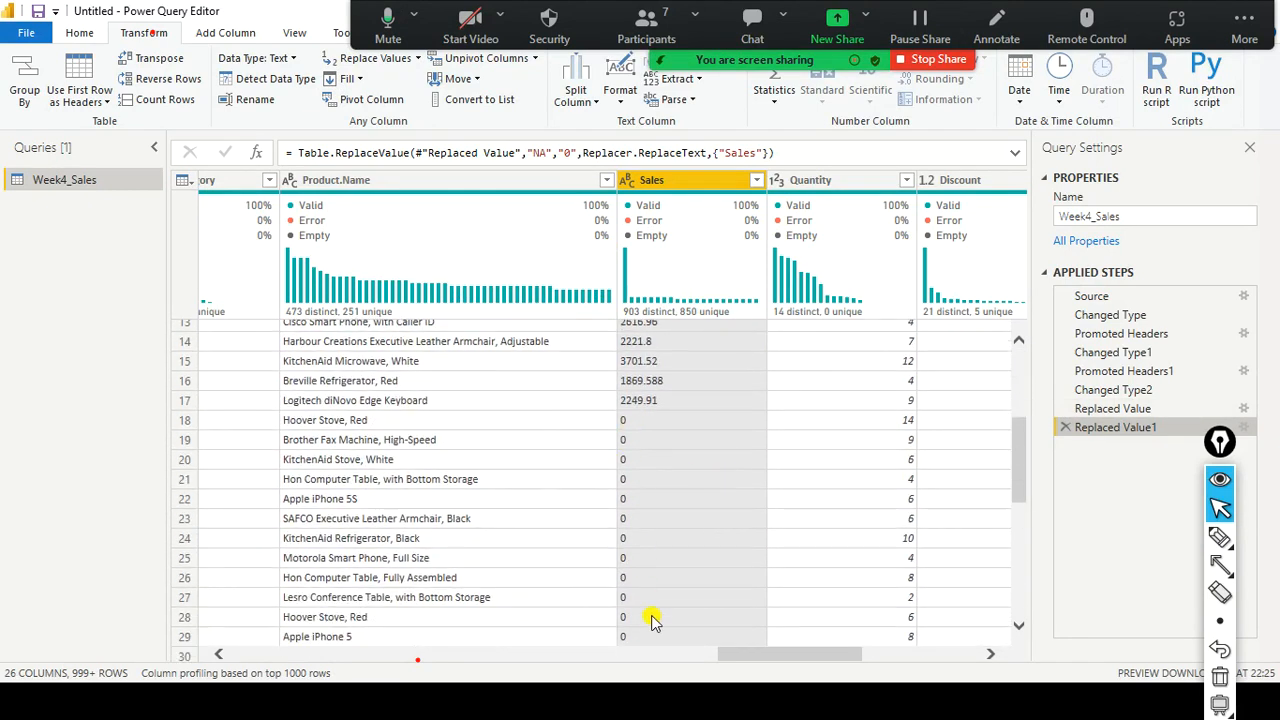
Set Sales to Decimal Number and confirm it shows 100% valid and 0% errors.
click(625, 180)
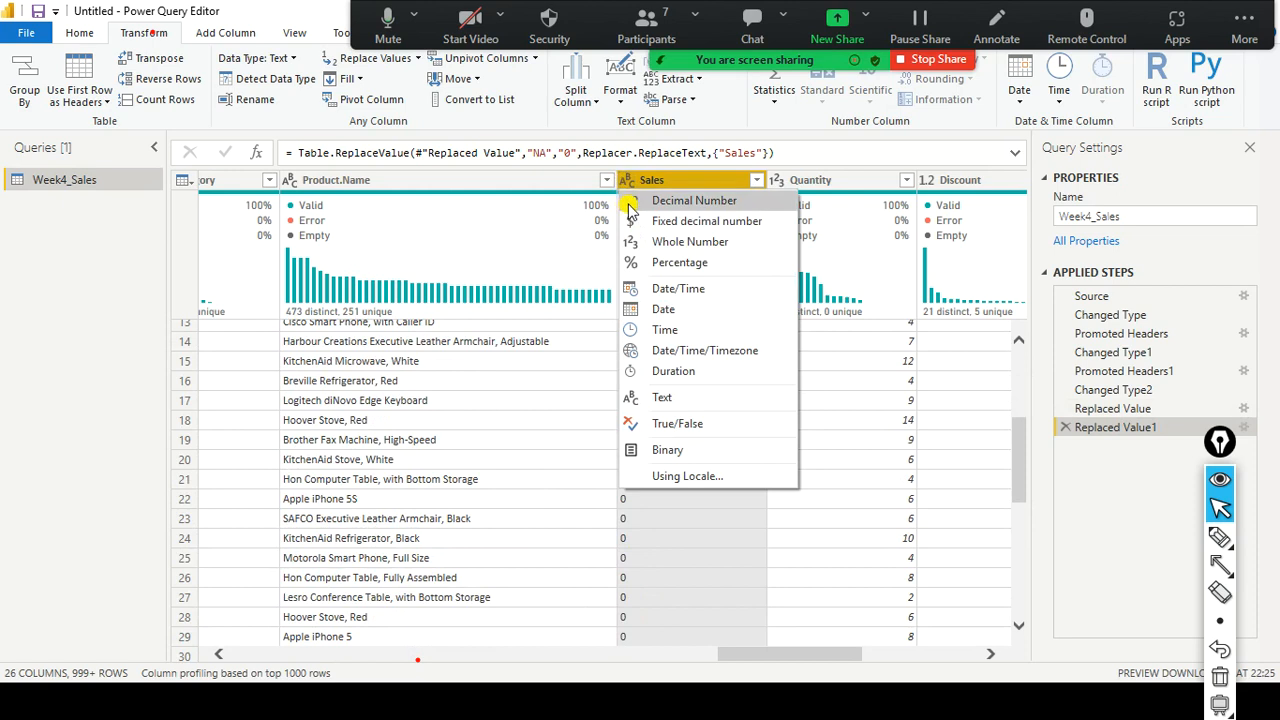
click(718, 204)
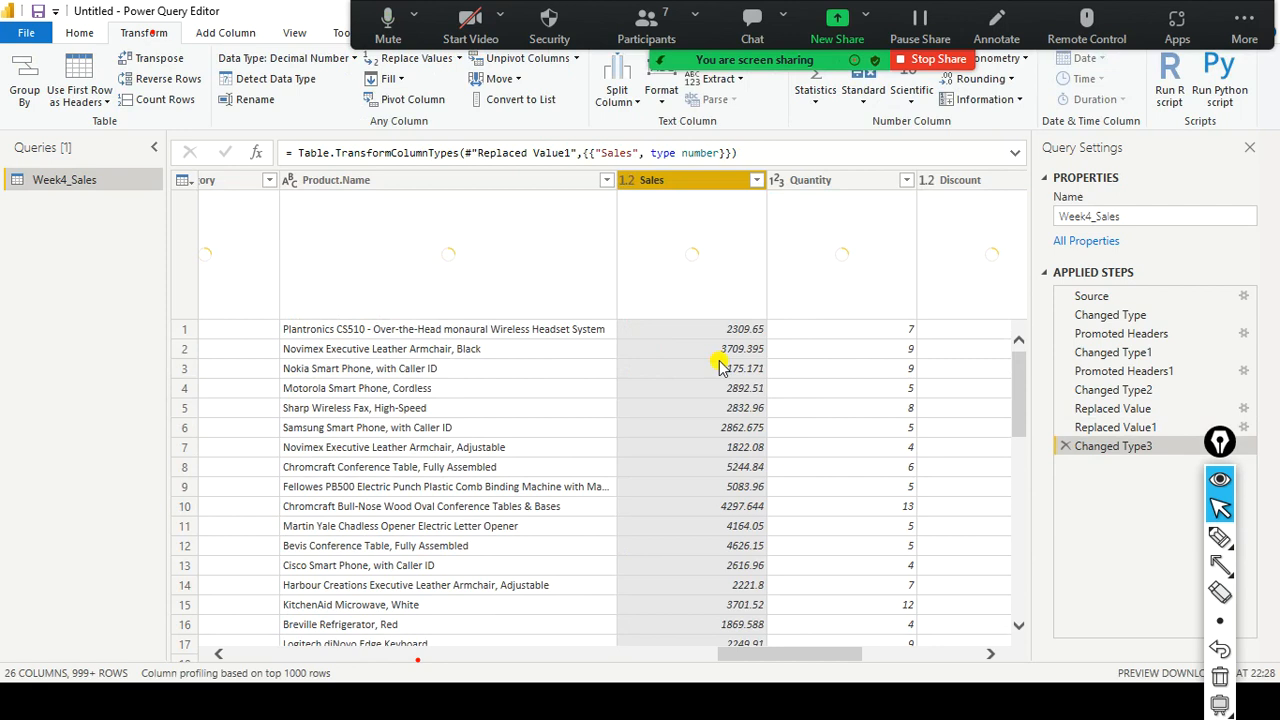
scroll(718, 368, down, 6)
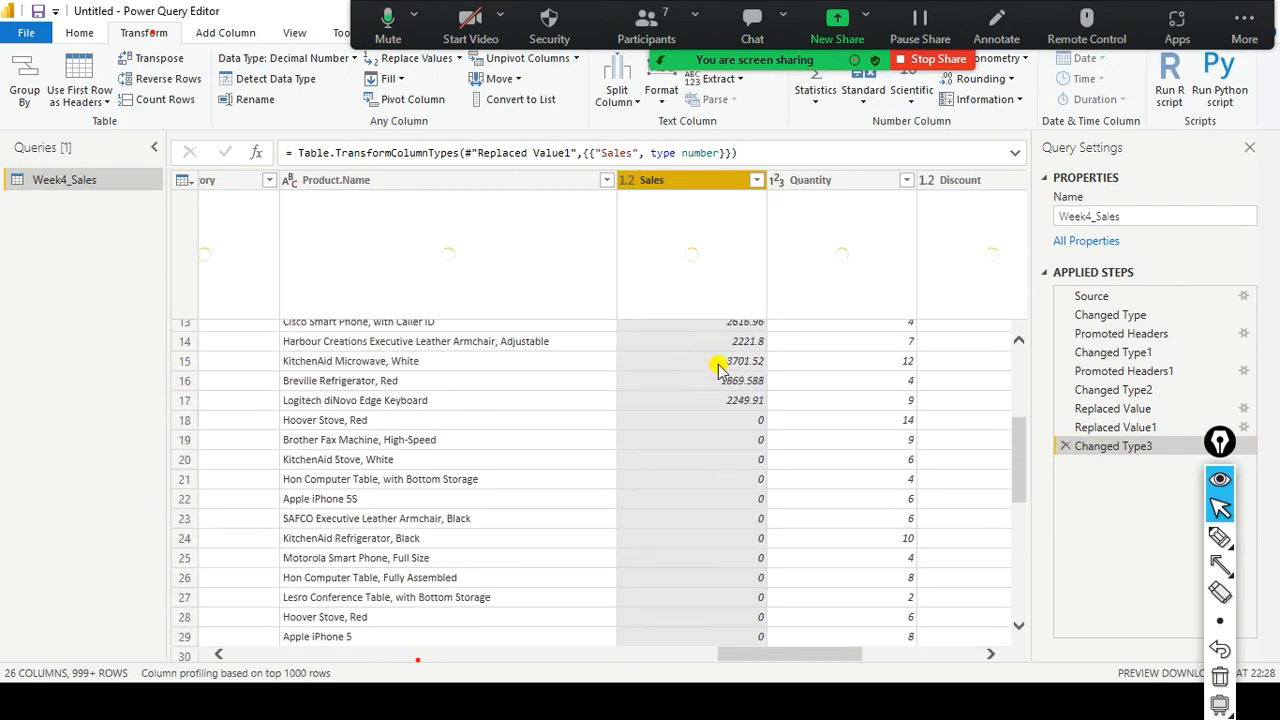
scroll(737, 520, down, 2)
scroll(740, 500, up, 7)
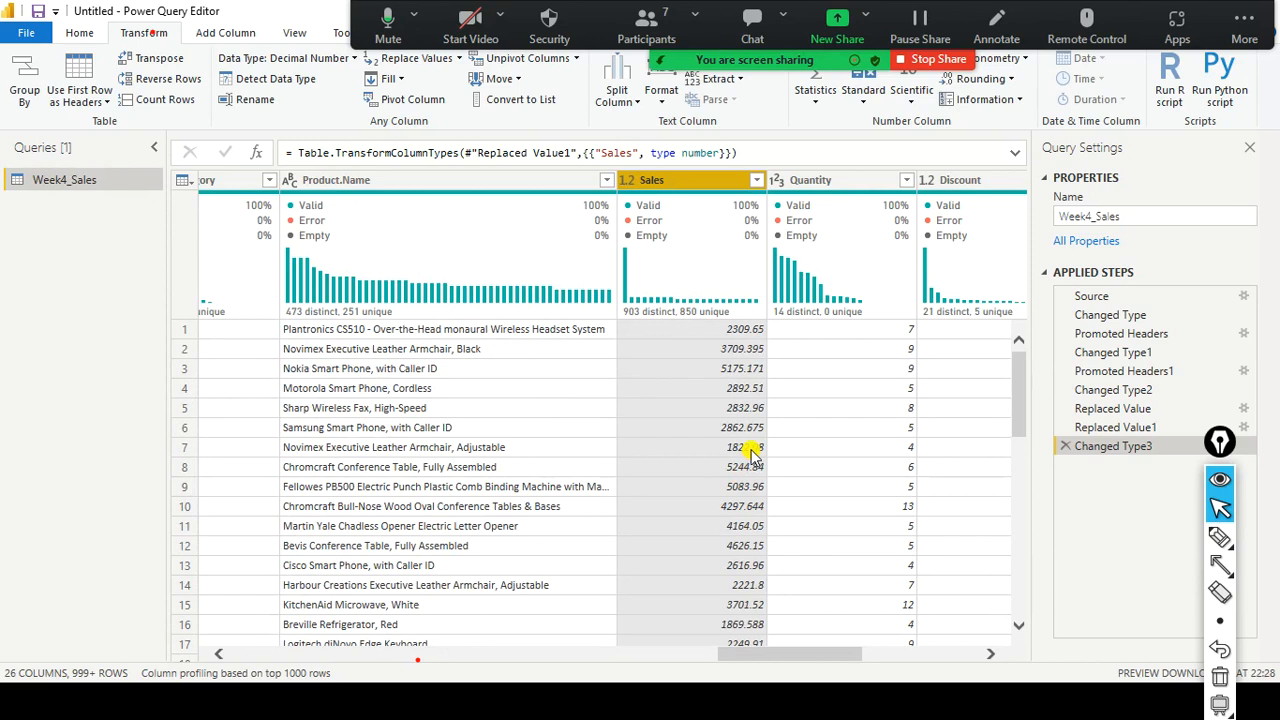
scroll(757, 447, down, 11)
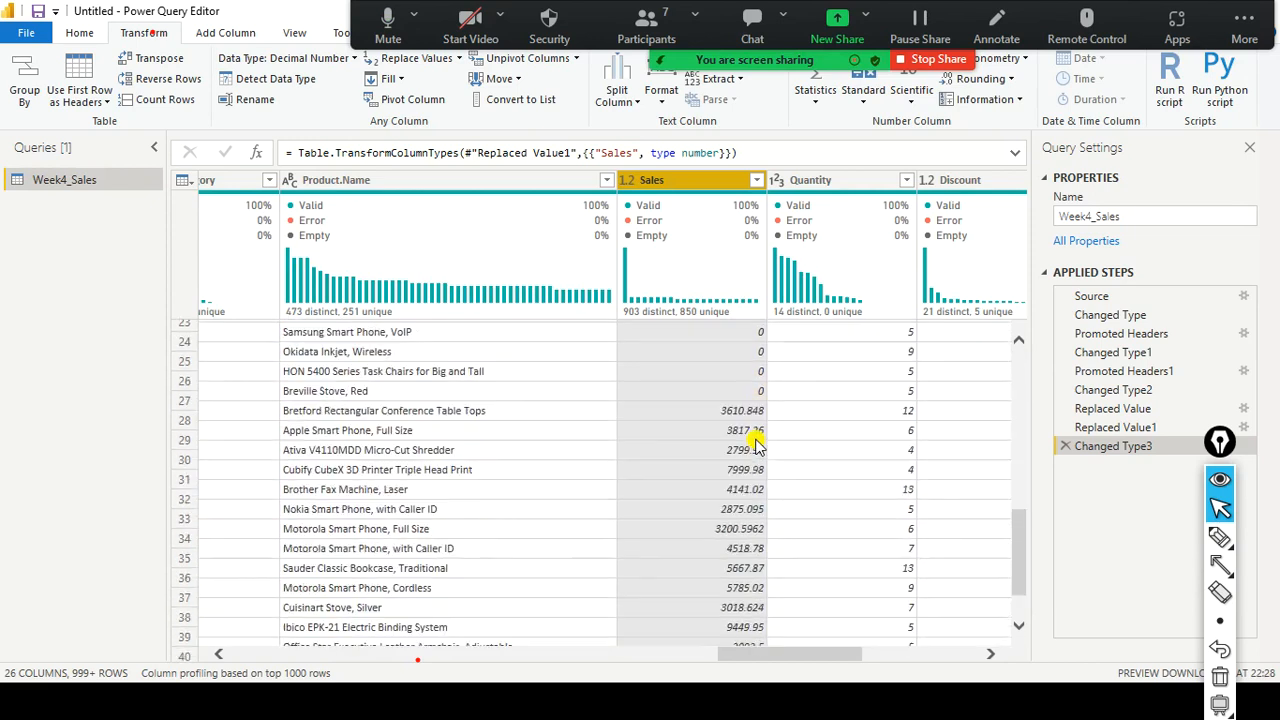
scroll(755, 440, up, 11)
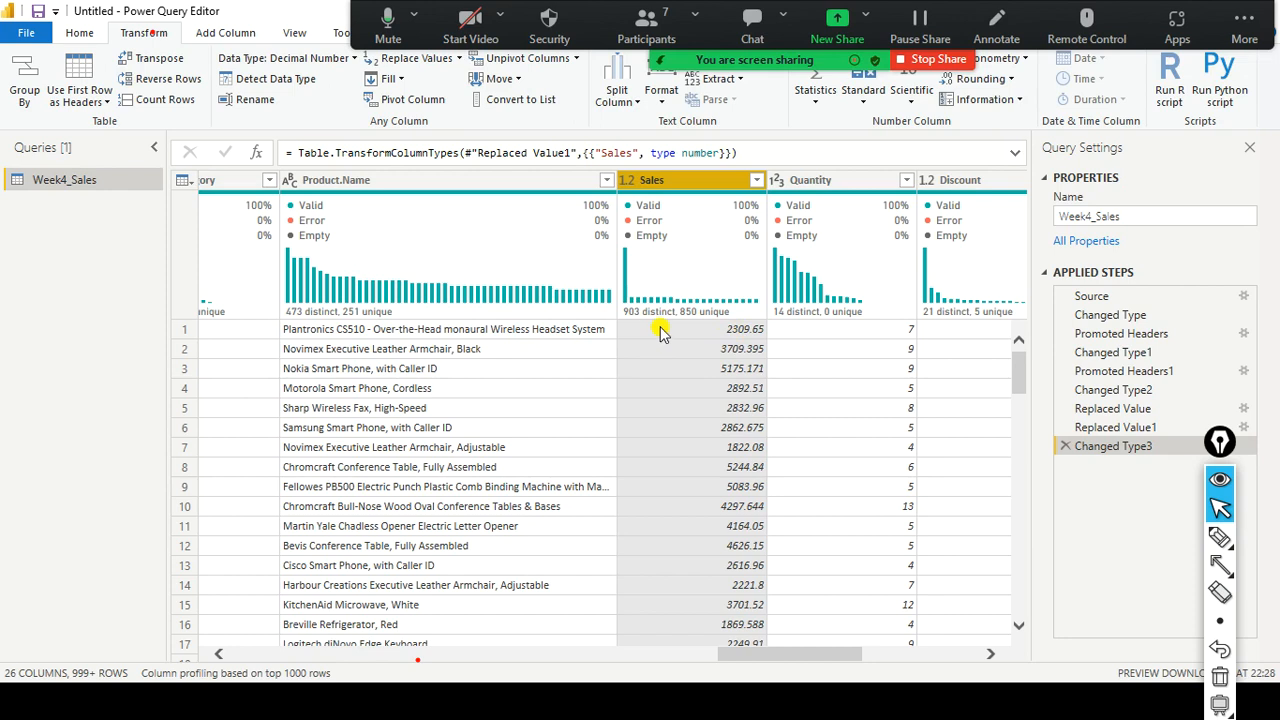
scroll(670, 370, down, 4)
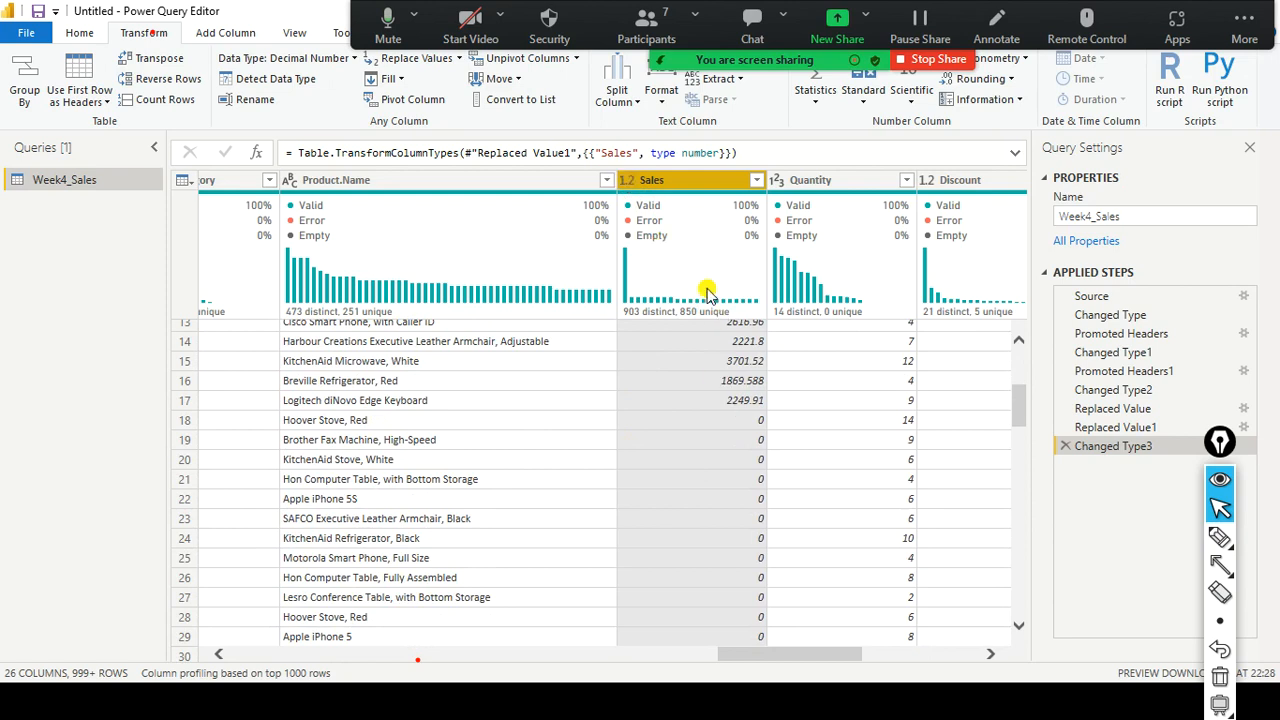
mouse_move(755, 230)
Turn off Column distribution, keep Column quality on, and review Sales and Quantity values.
click(293, 33)
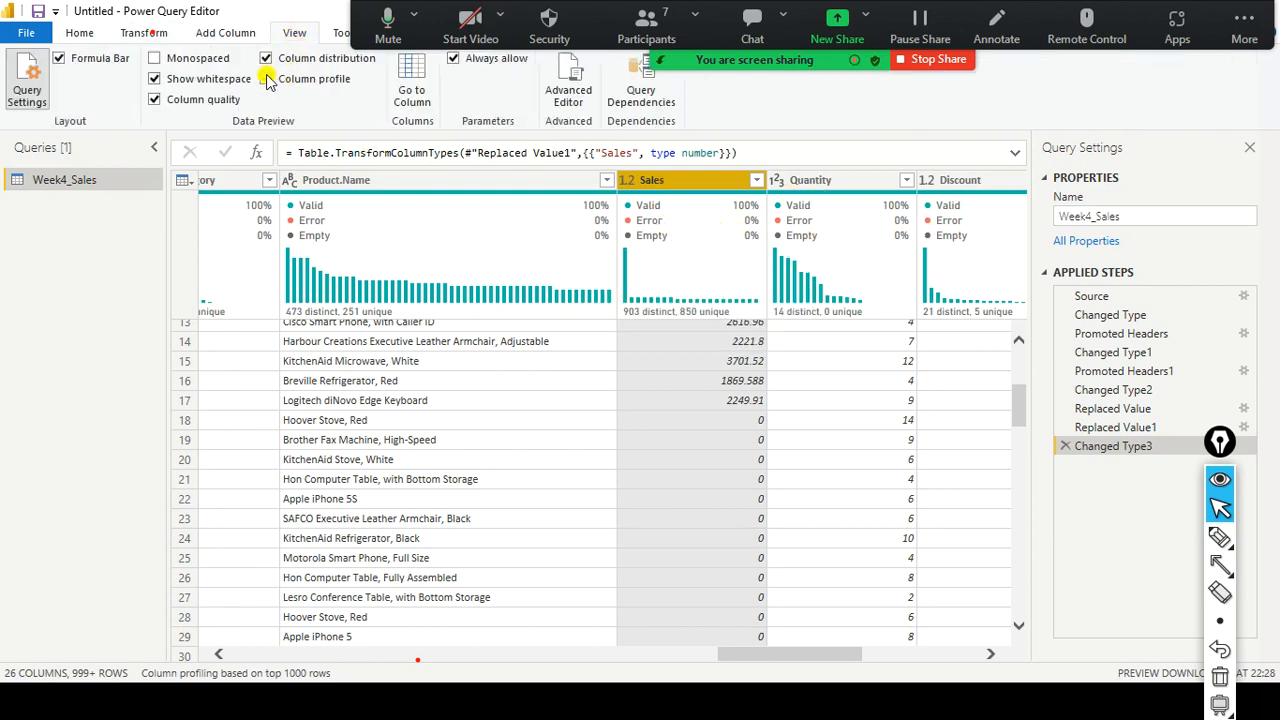
click(153, 100)
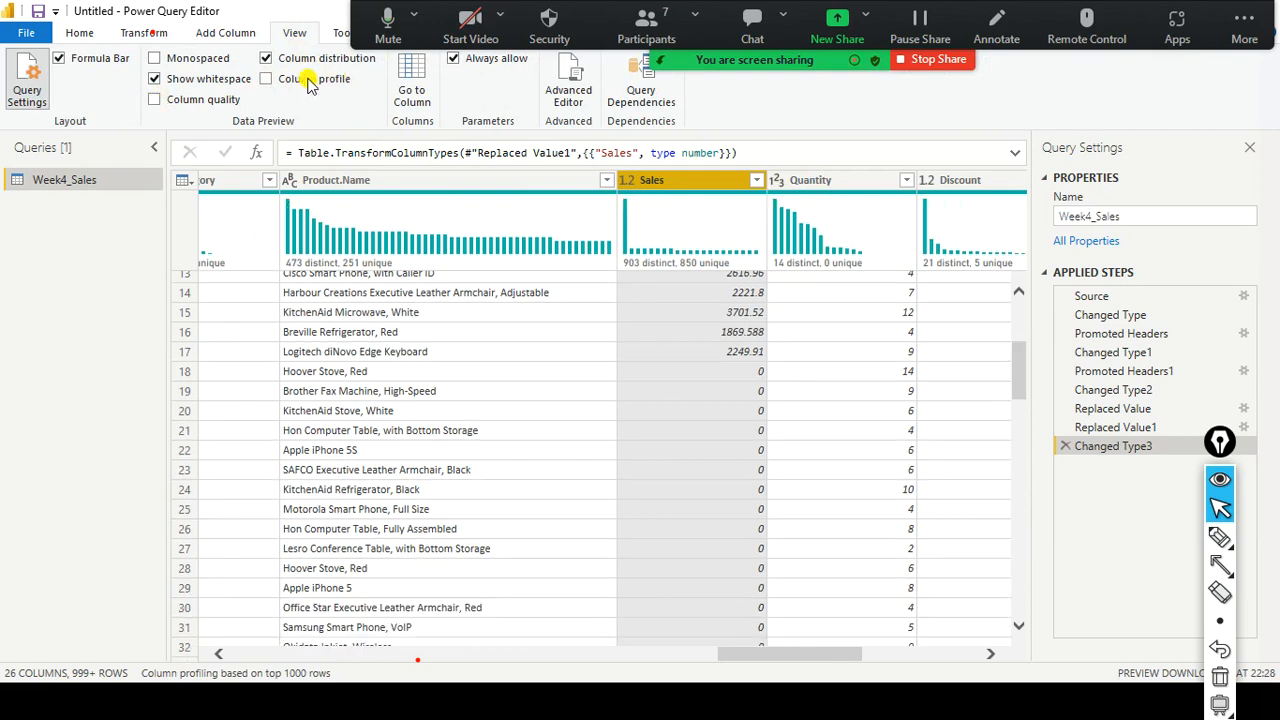
click(266, 59)
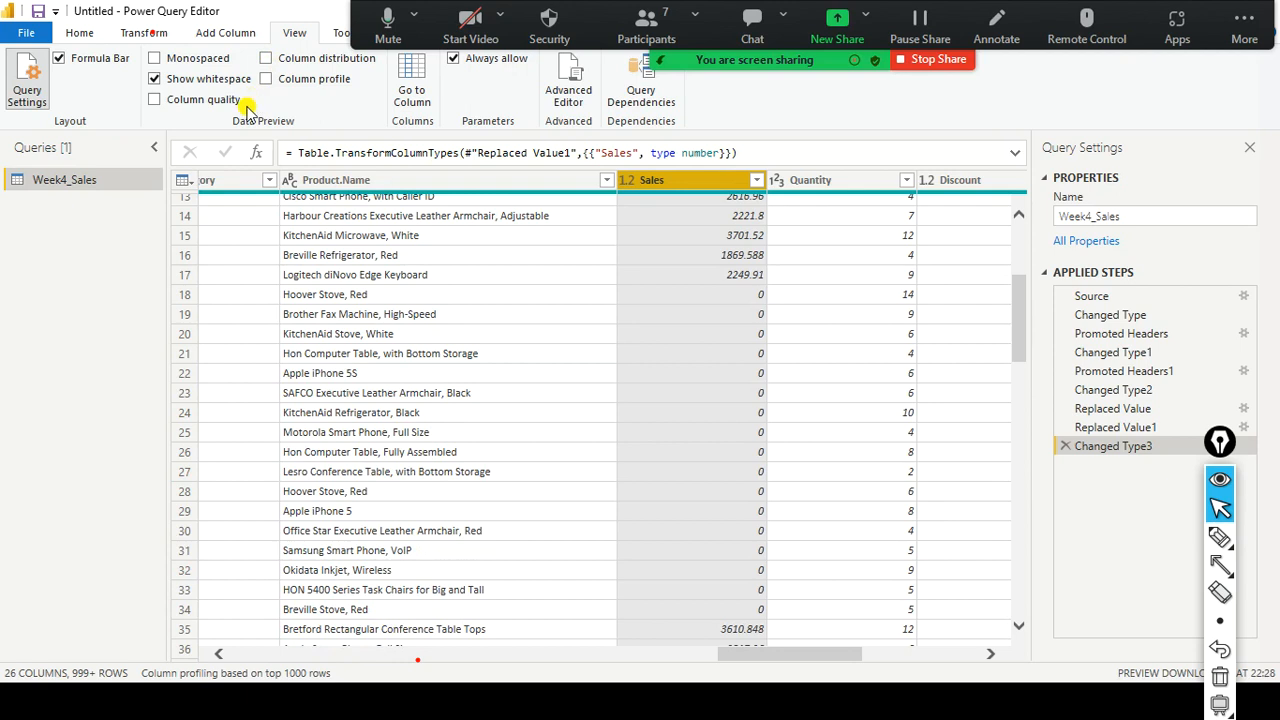
scroll(688, 207, up, 4)
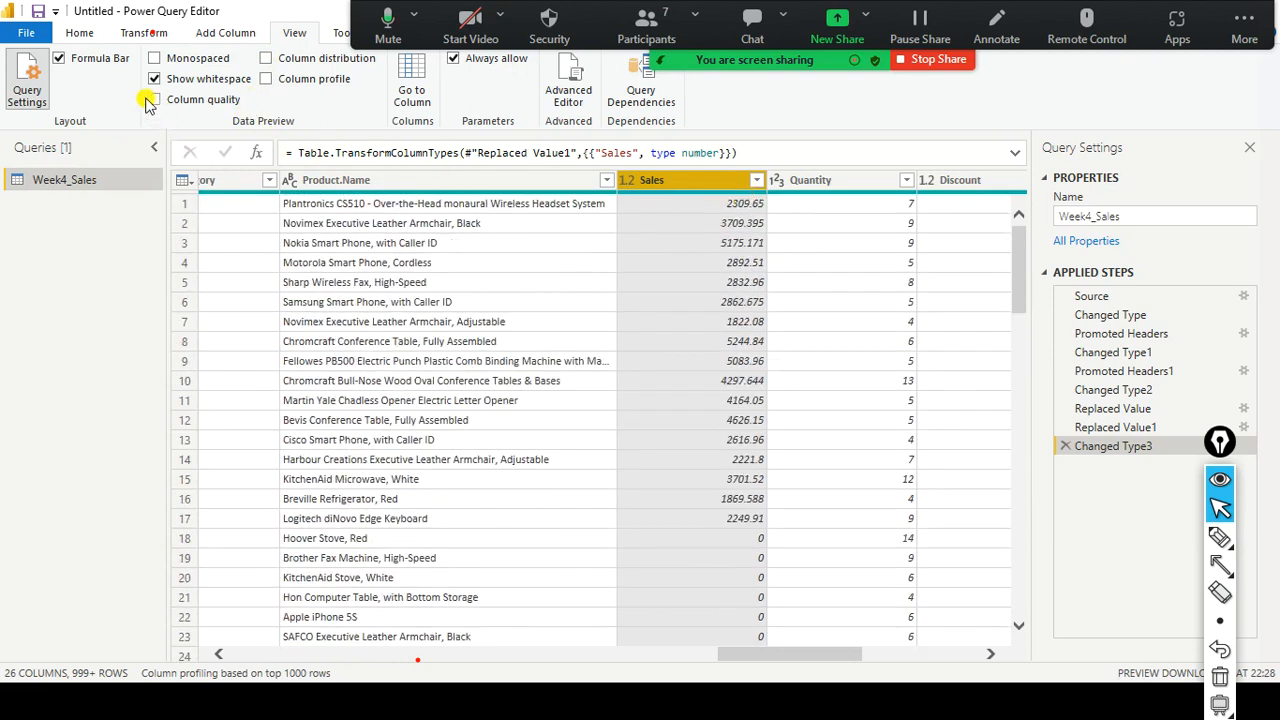
click(155, 100)
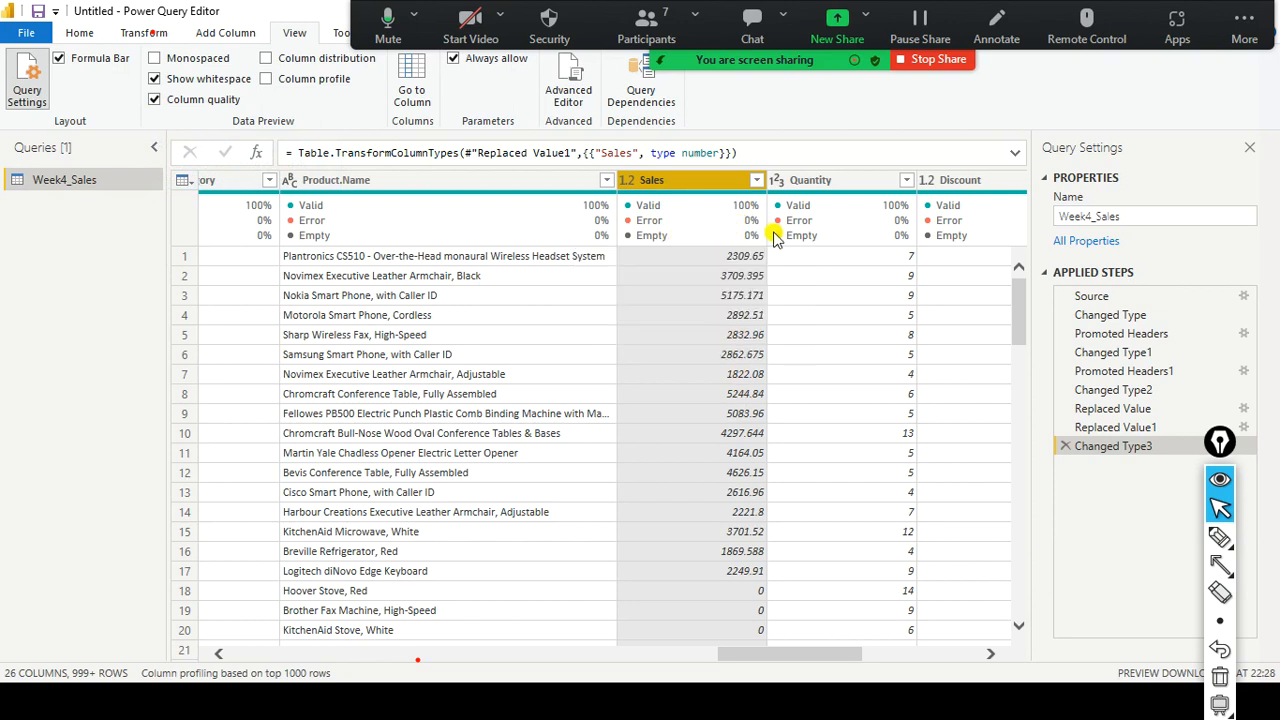
mouse_move(775, 233)
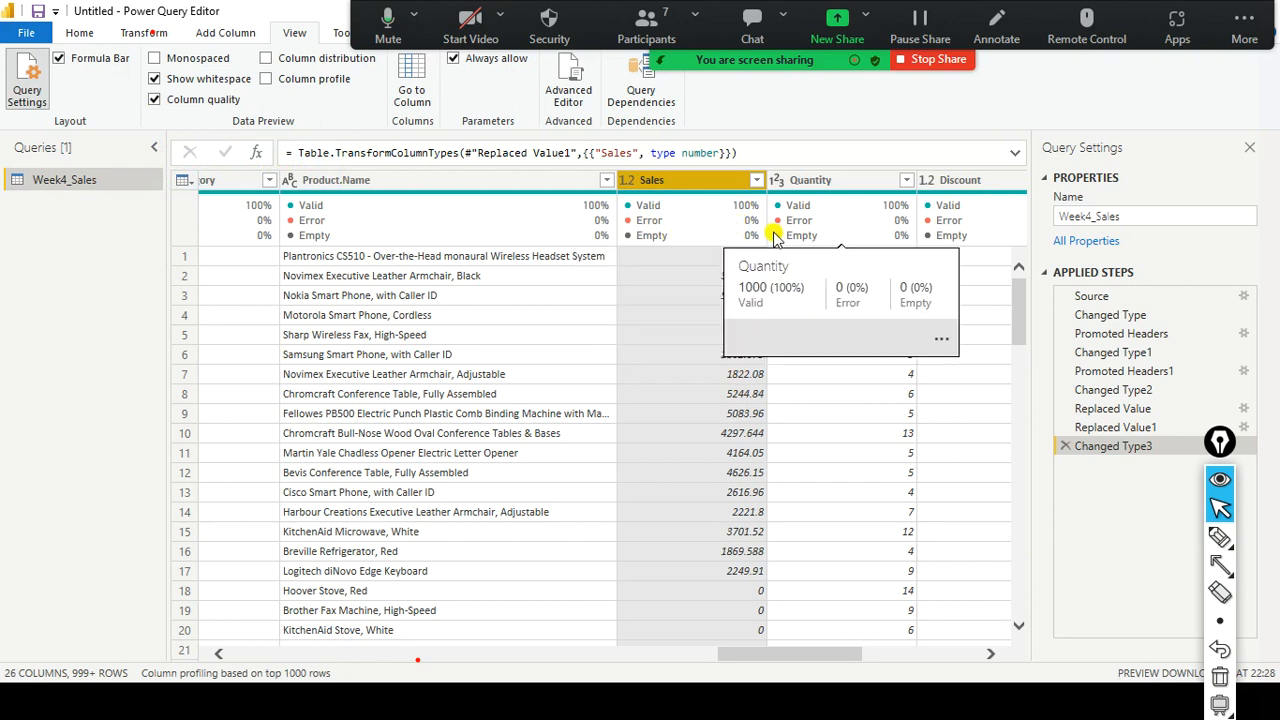
drag(766, 652, 930, 654)
drag(922, 652, 297, 609)
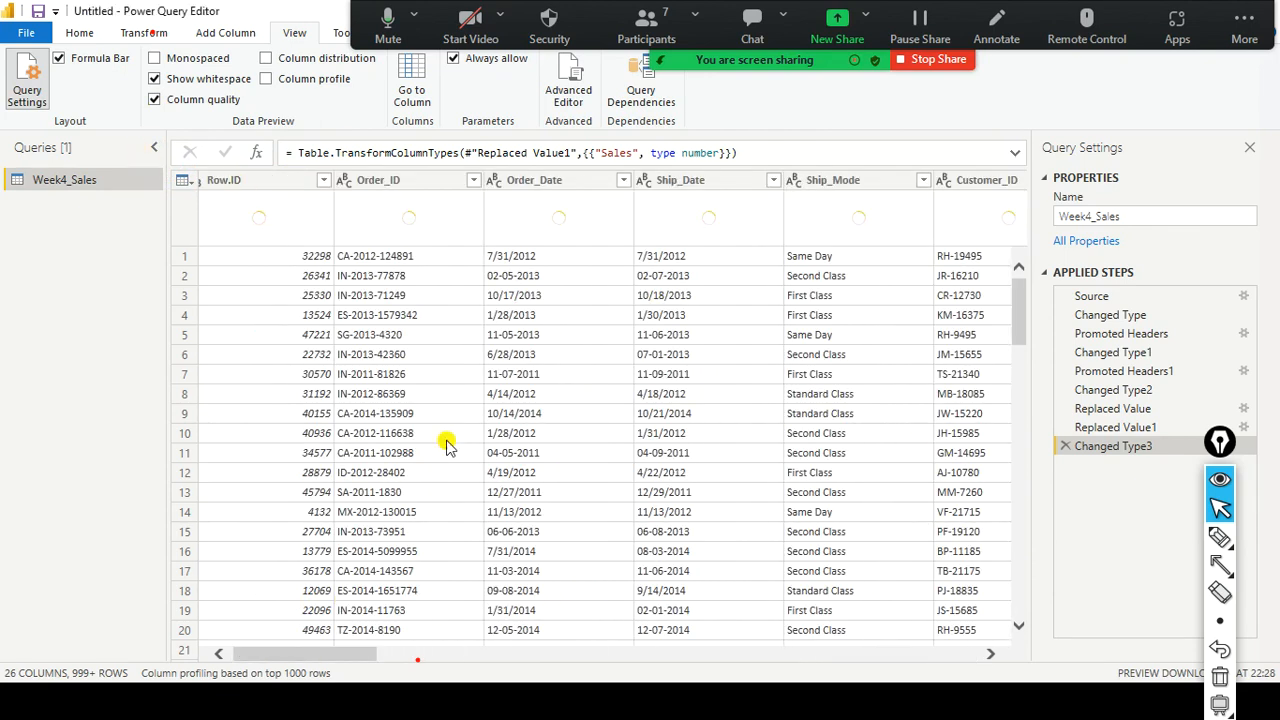
drag(350, 655, 849, 651)
click(742, 248)
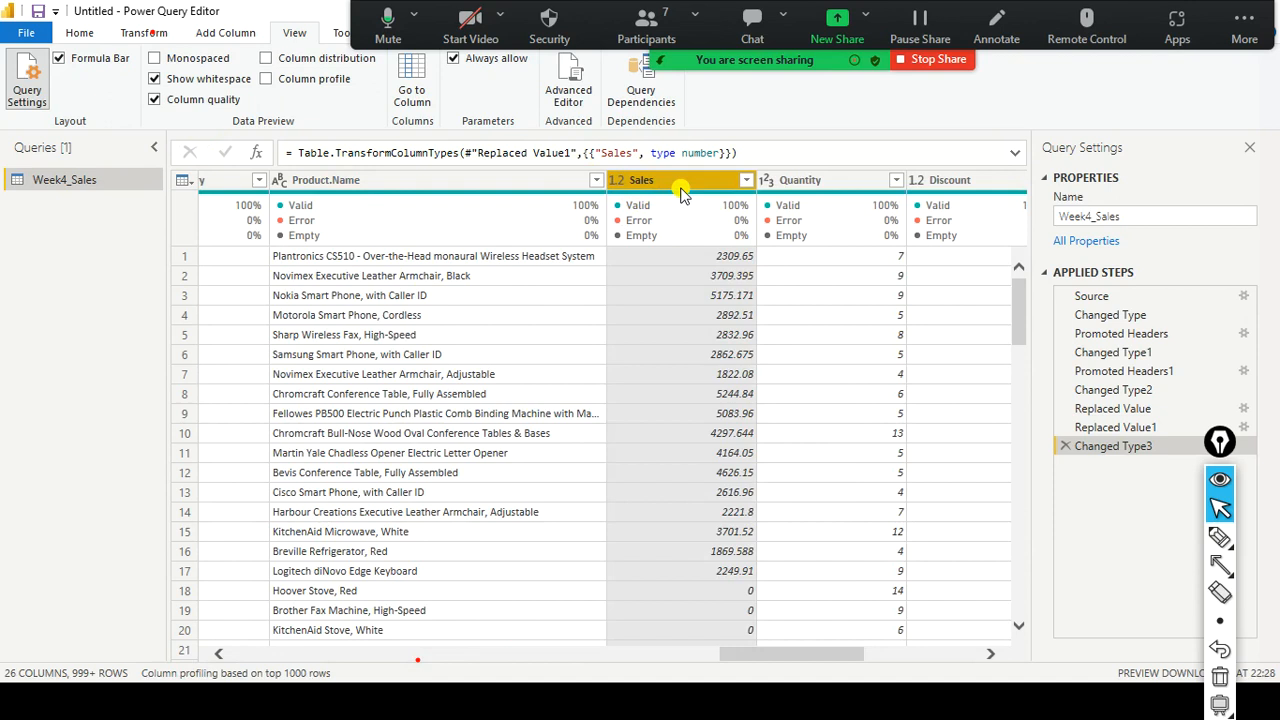
scroll(706, 310, down, 3)
scroll(690, 405, down, 1)
scroll(711, 357, up, 5)
click(26, 36)
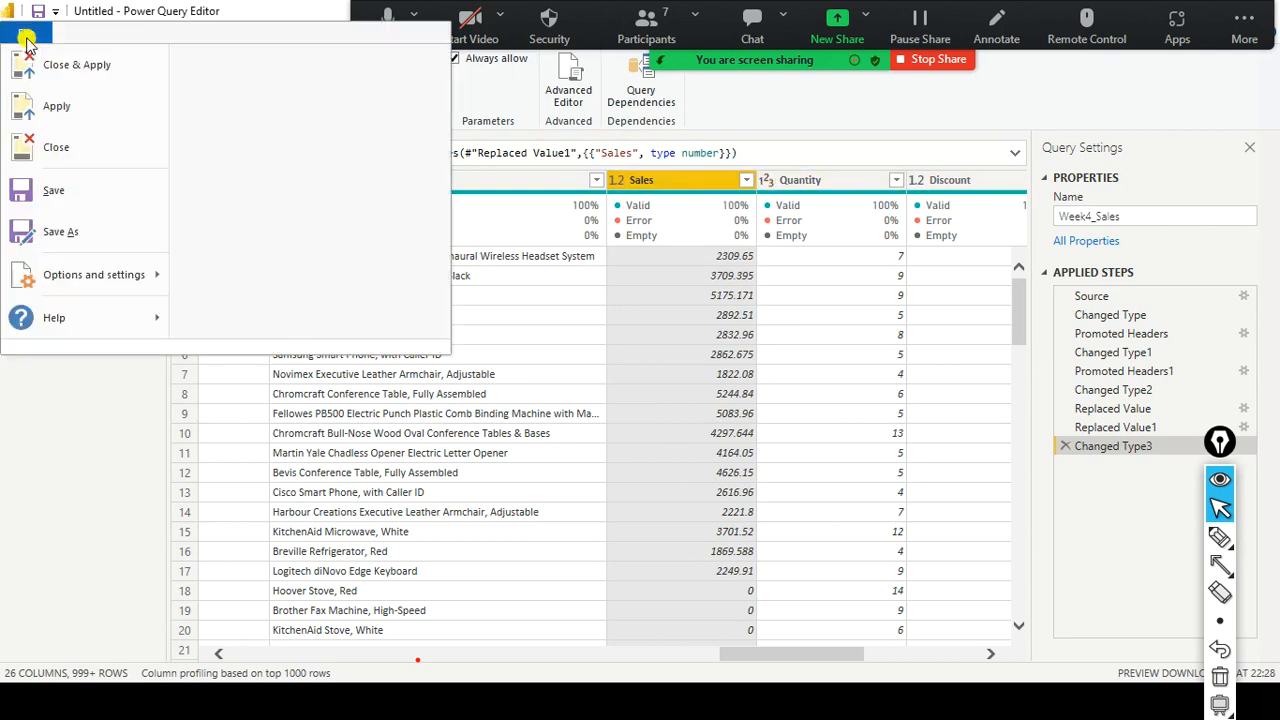
click(102, 67)
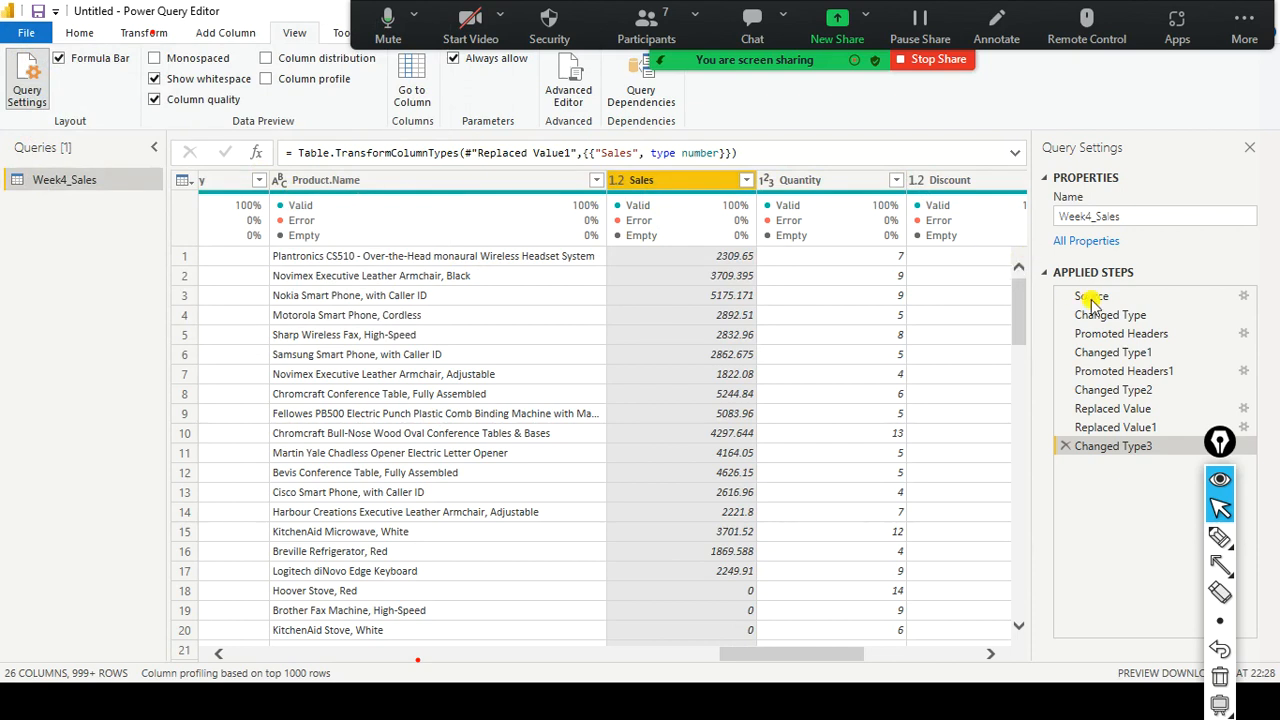
Show the Import Data slide in PowerPoint, then return to Power BI Desktop.
key(alt+Tab)
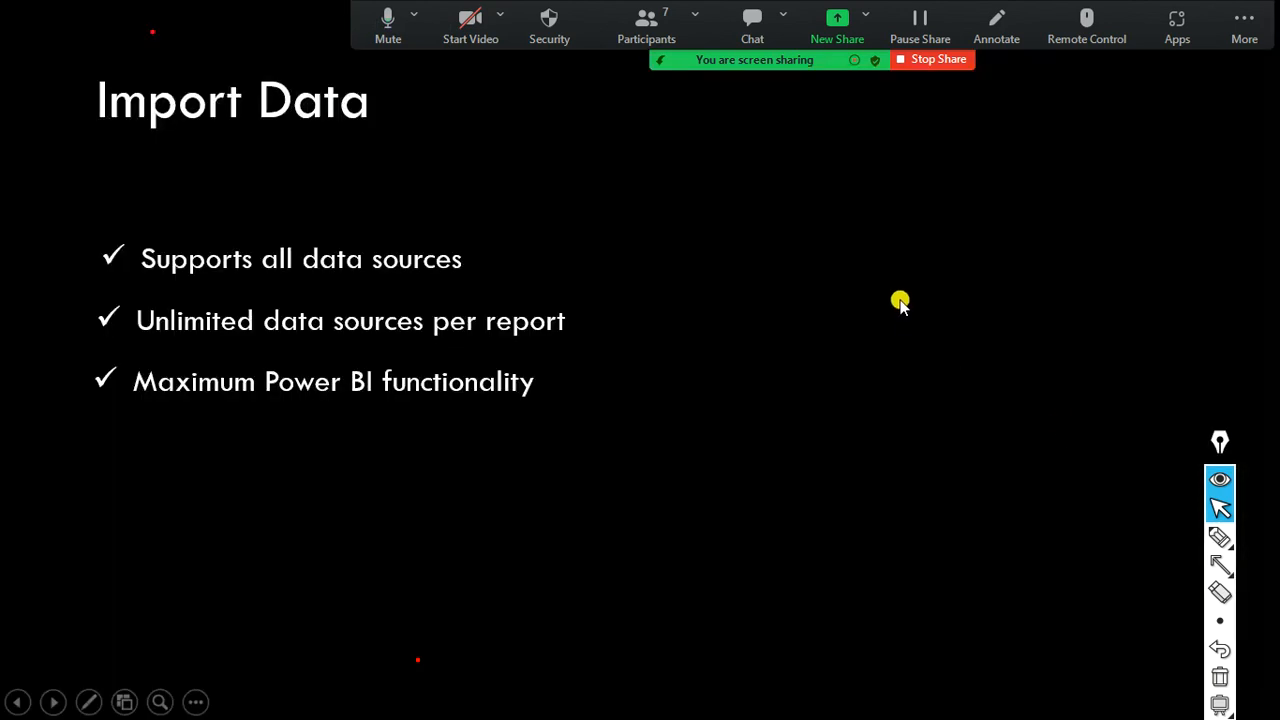
key(alt+Tab)
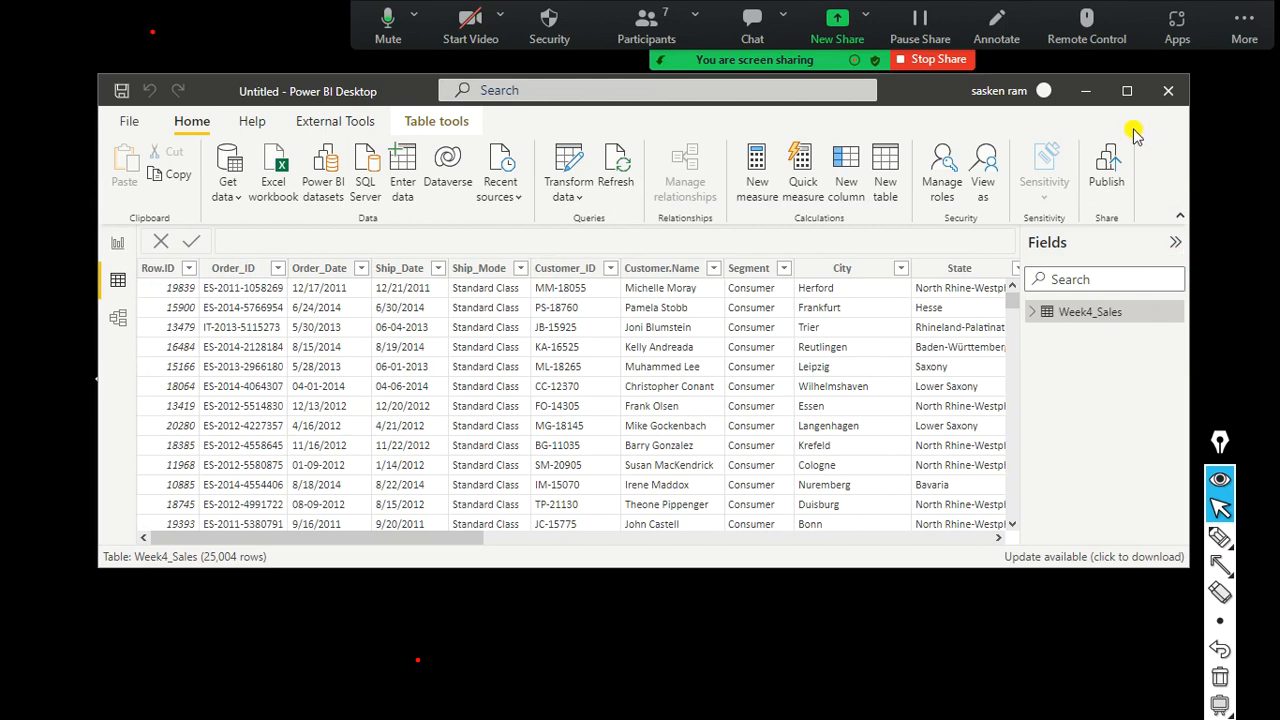
Maximize Power BI and open Data view to see the 25,004-row Week4_Sales table.
click(1128, 93)
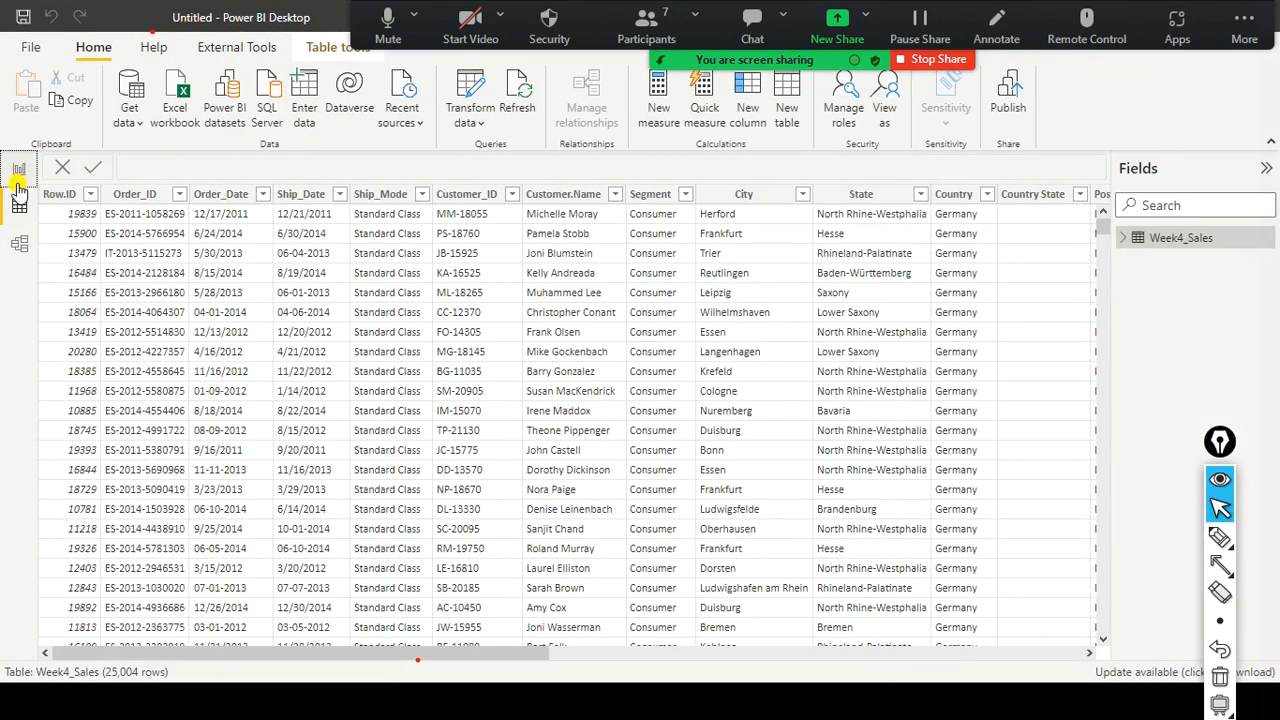
click(17, 171)
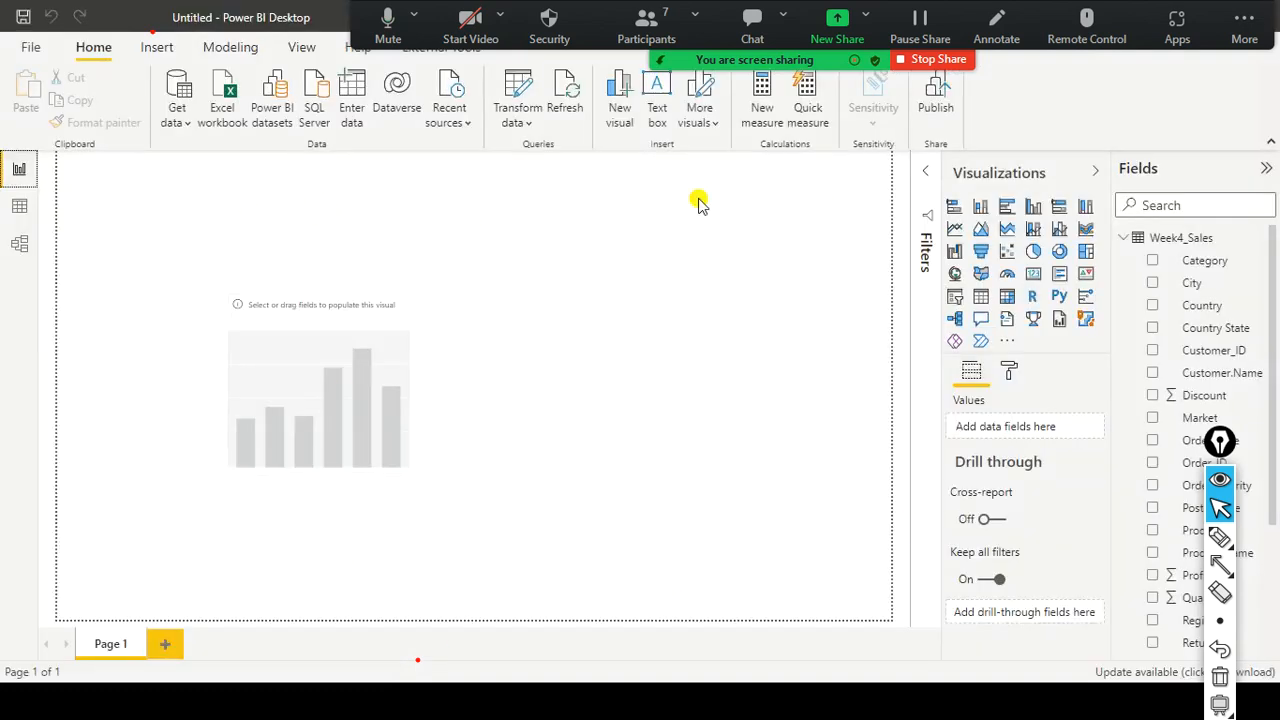
drag(1220, 440, 1251, 682)
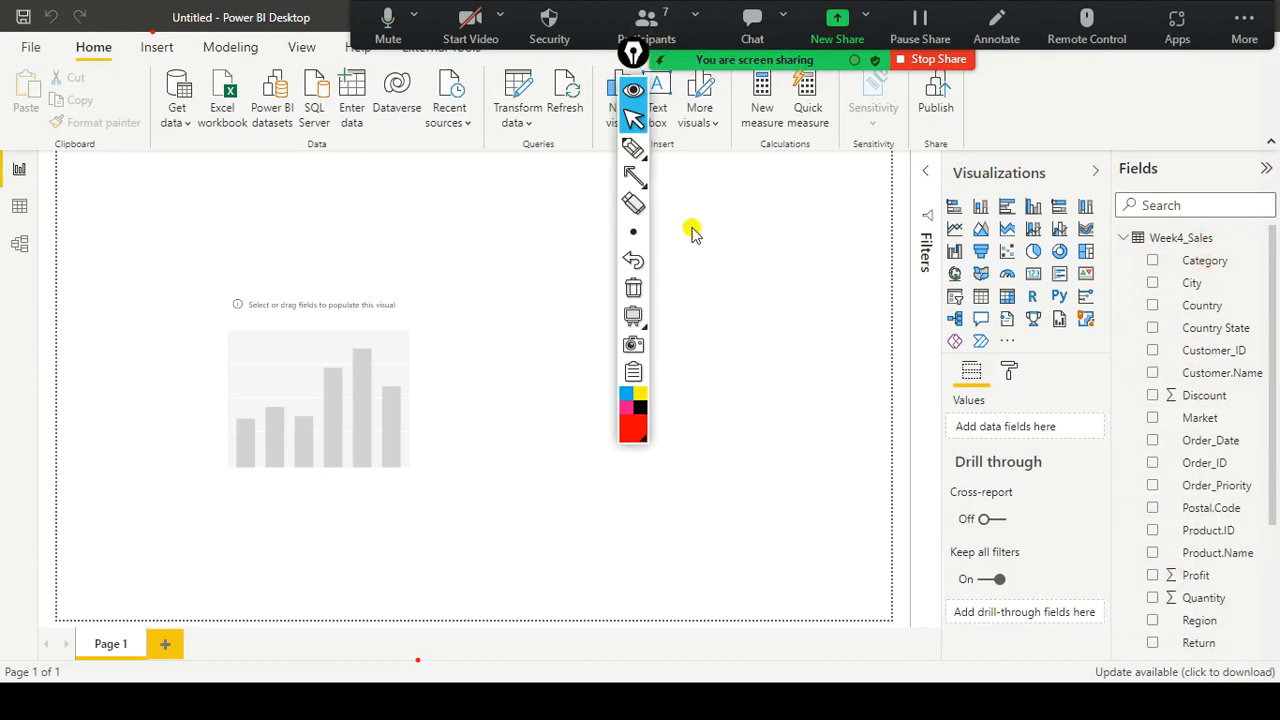
mouse_move(634, 52)
mouse_down()
mouse_move(935, 538)
mouse_move(1086, 597)
mouse_up()
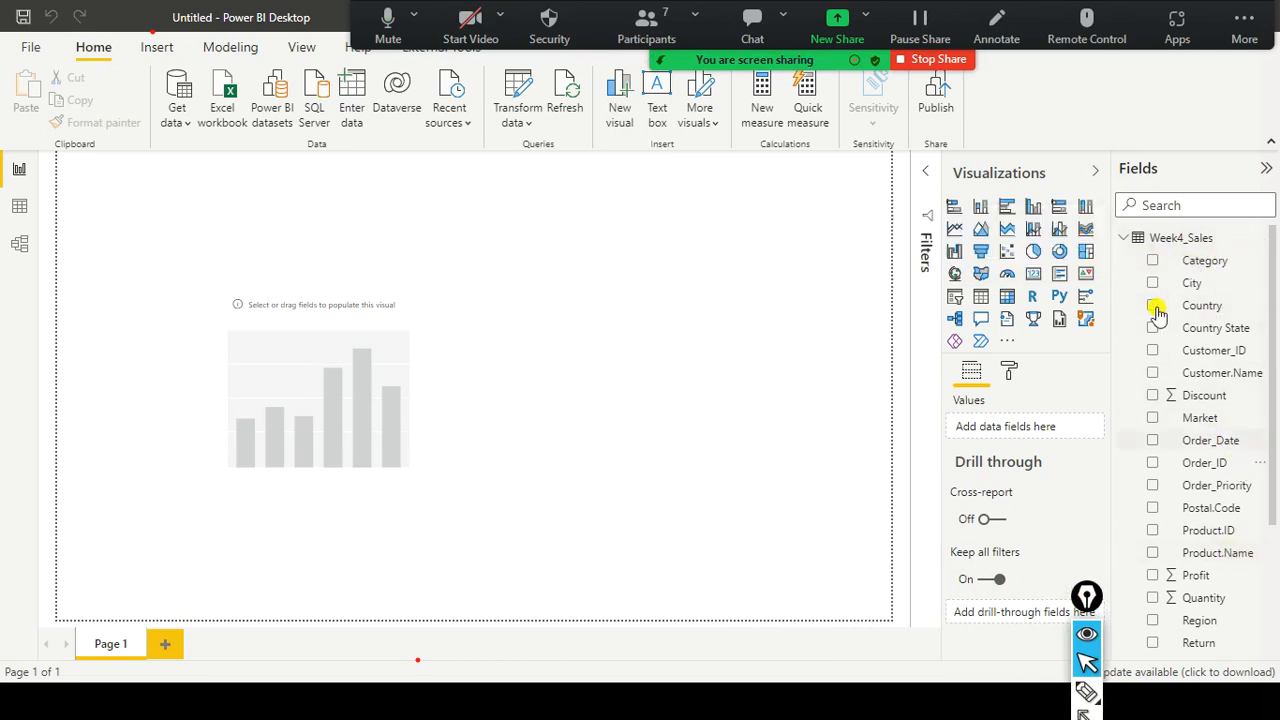
click(20, 207)
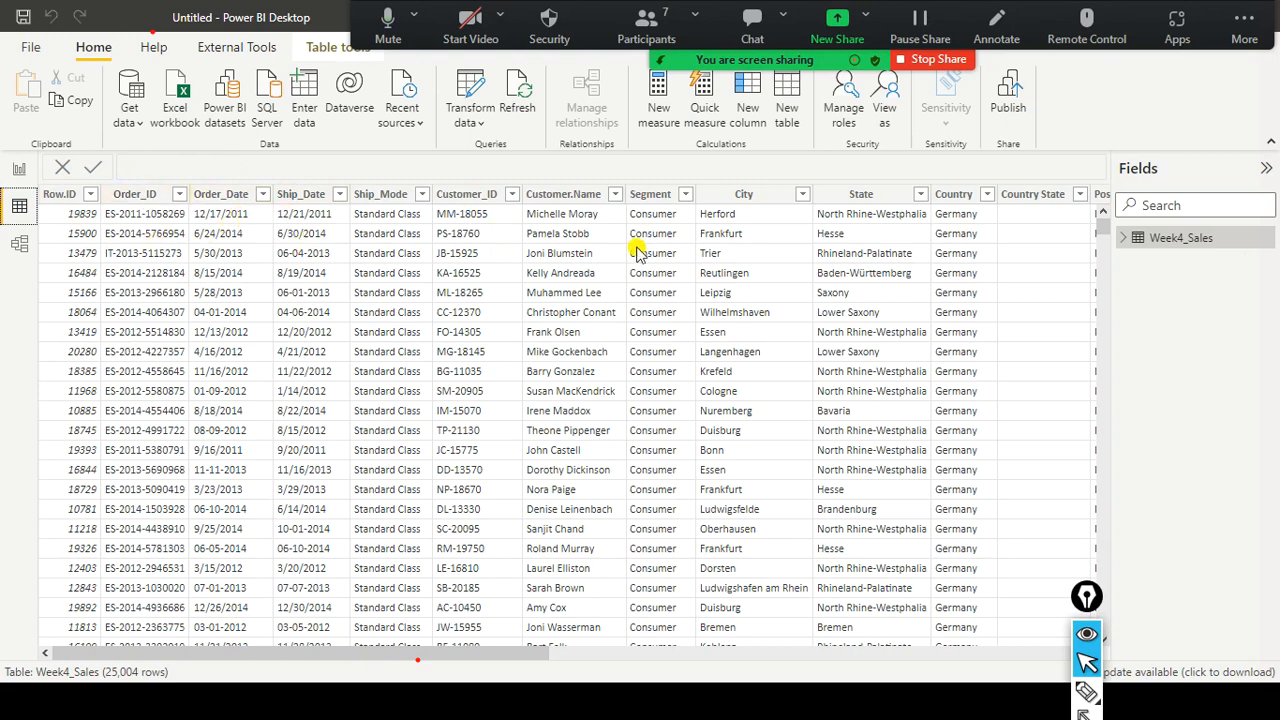
Select the Sales column to confirm Decimal number type with 15,561 distinct values.
drag(495, 653, 932, 665)
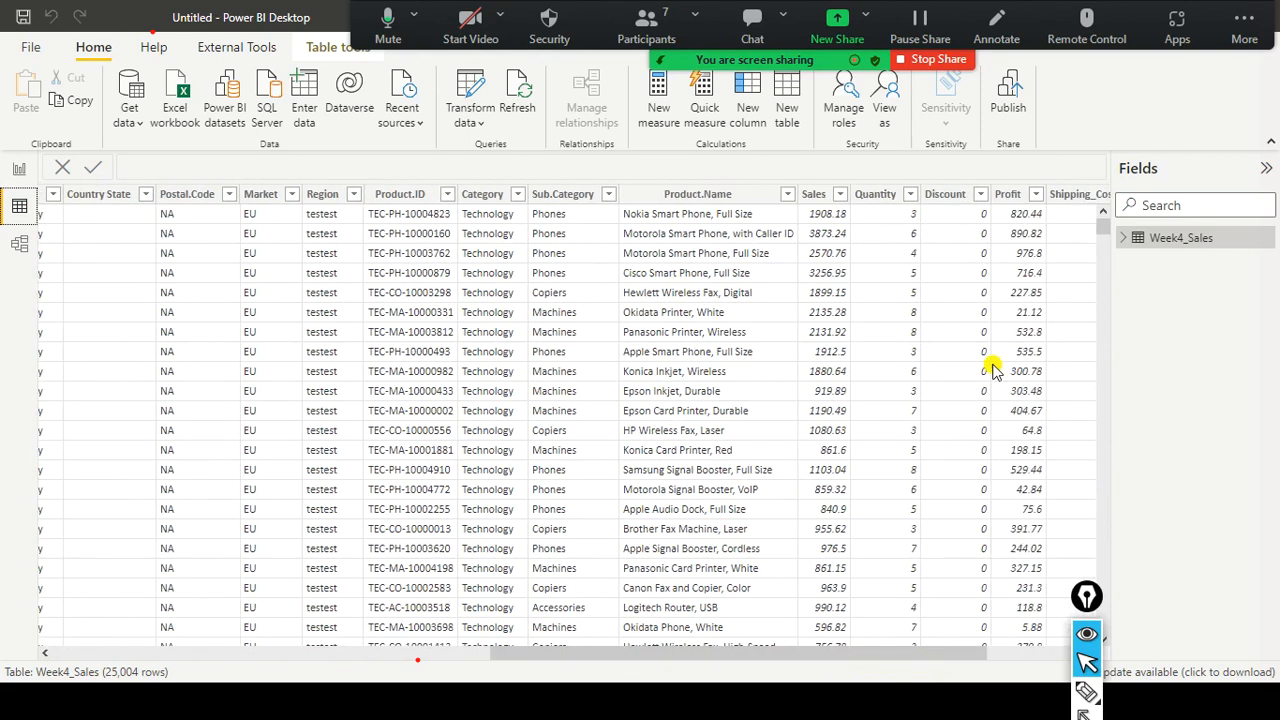
click(820, 203)
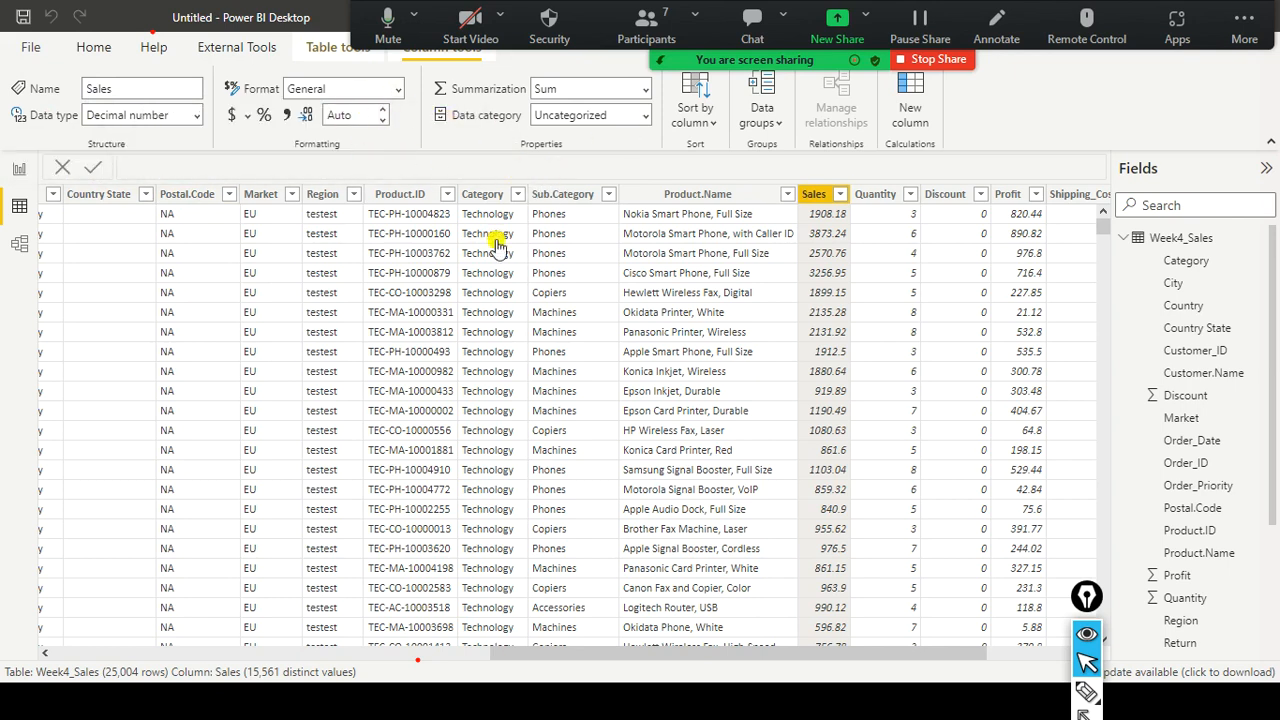
scroll(503, 250, down, 3)
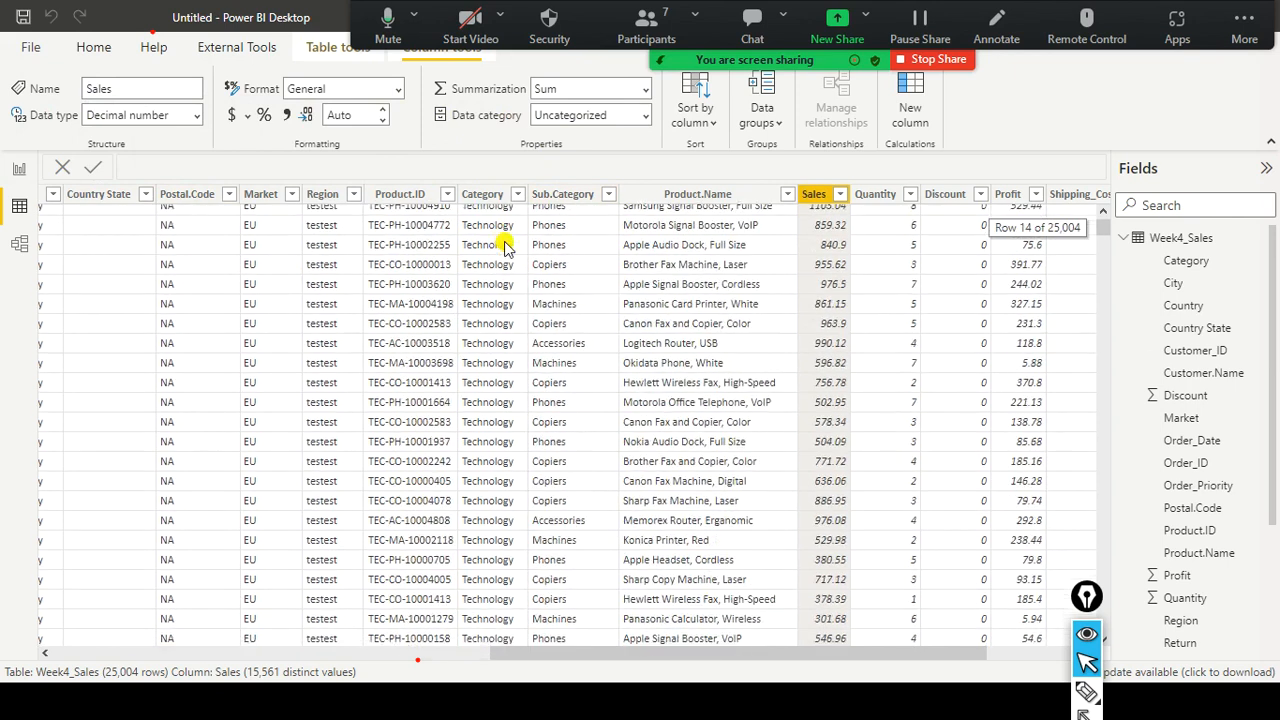
scroll(505, 249, up, 3)
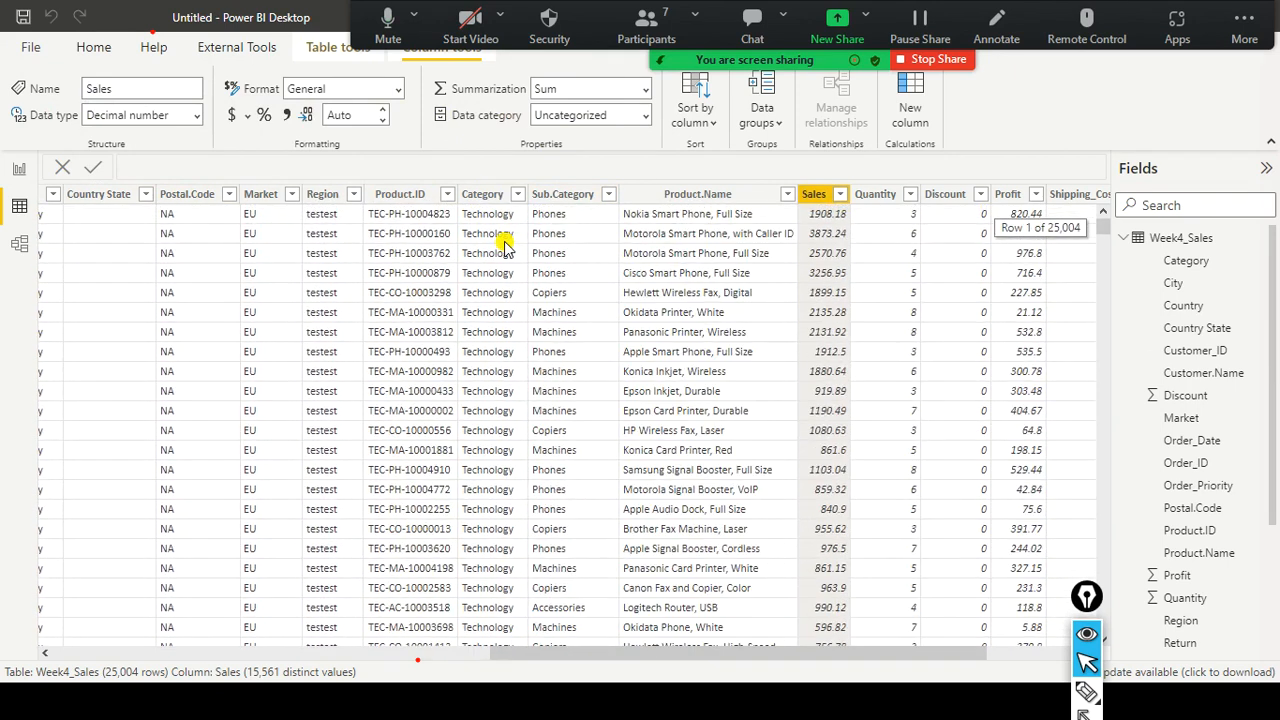
click(228, 652)
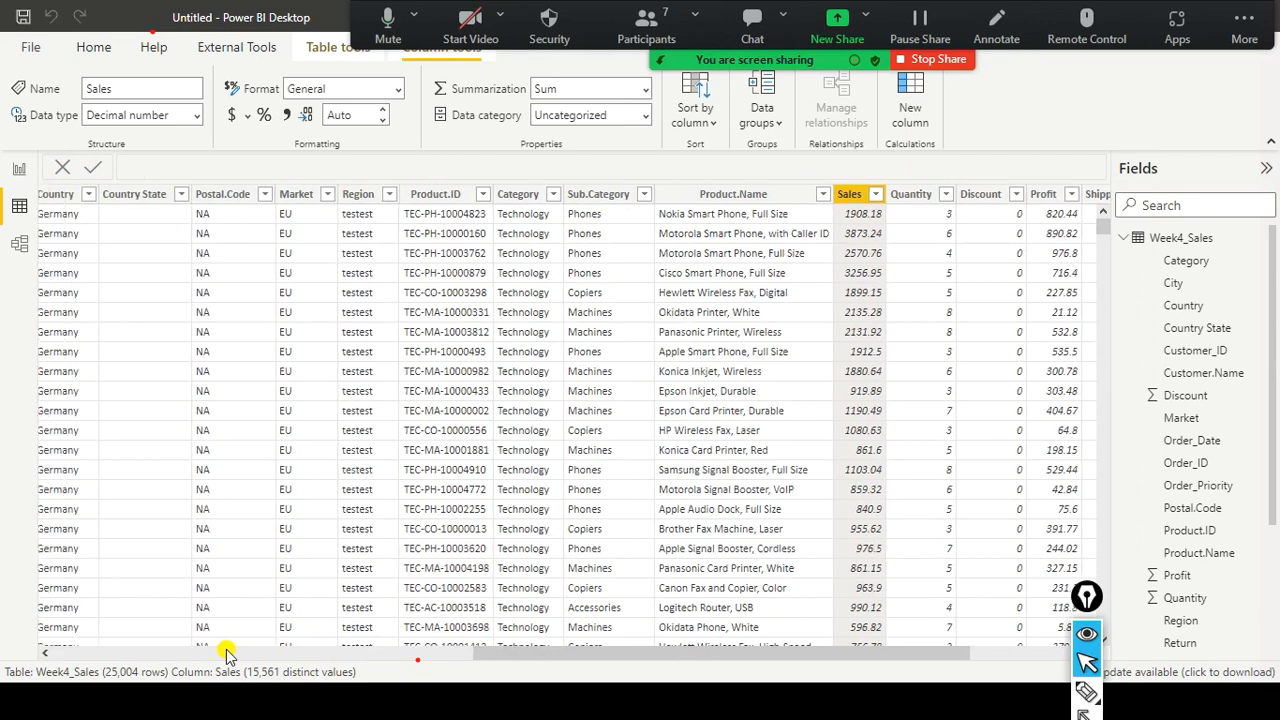
Return to Report view, glance at Transform data options, then open Model view.
click(15, 171)
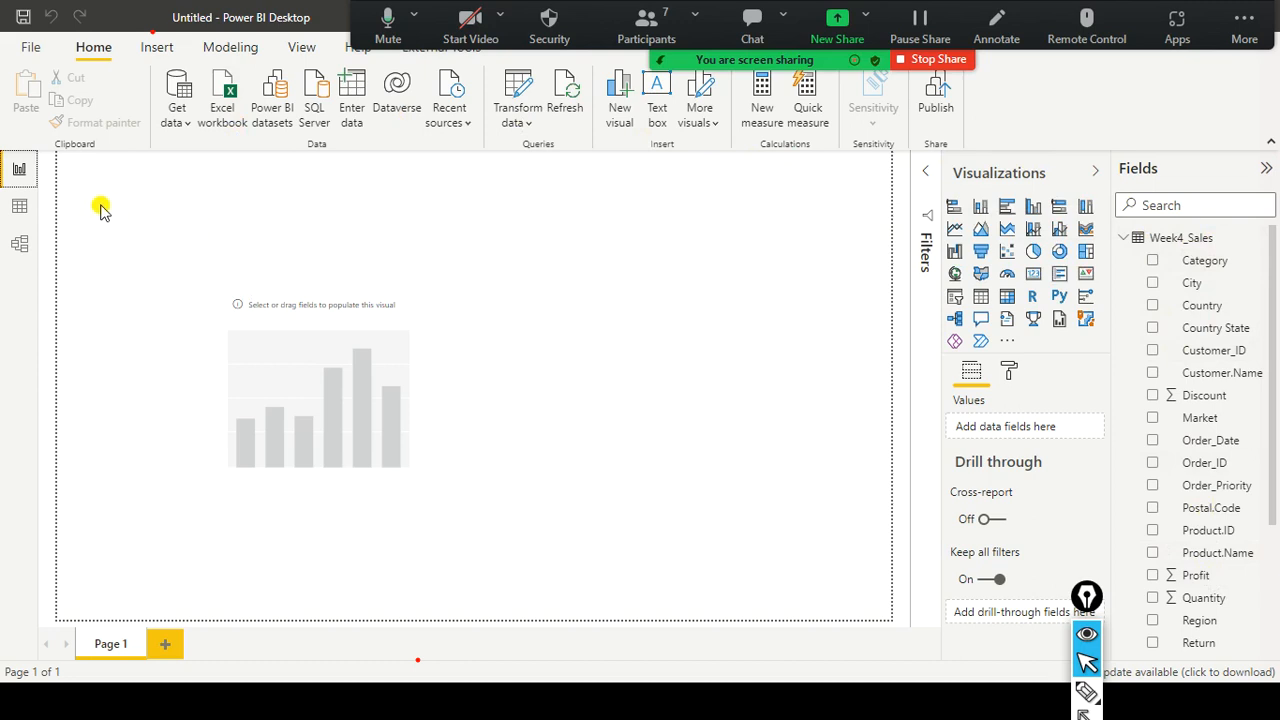
click(520, 122)
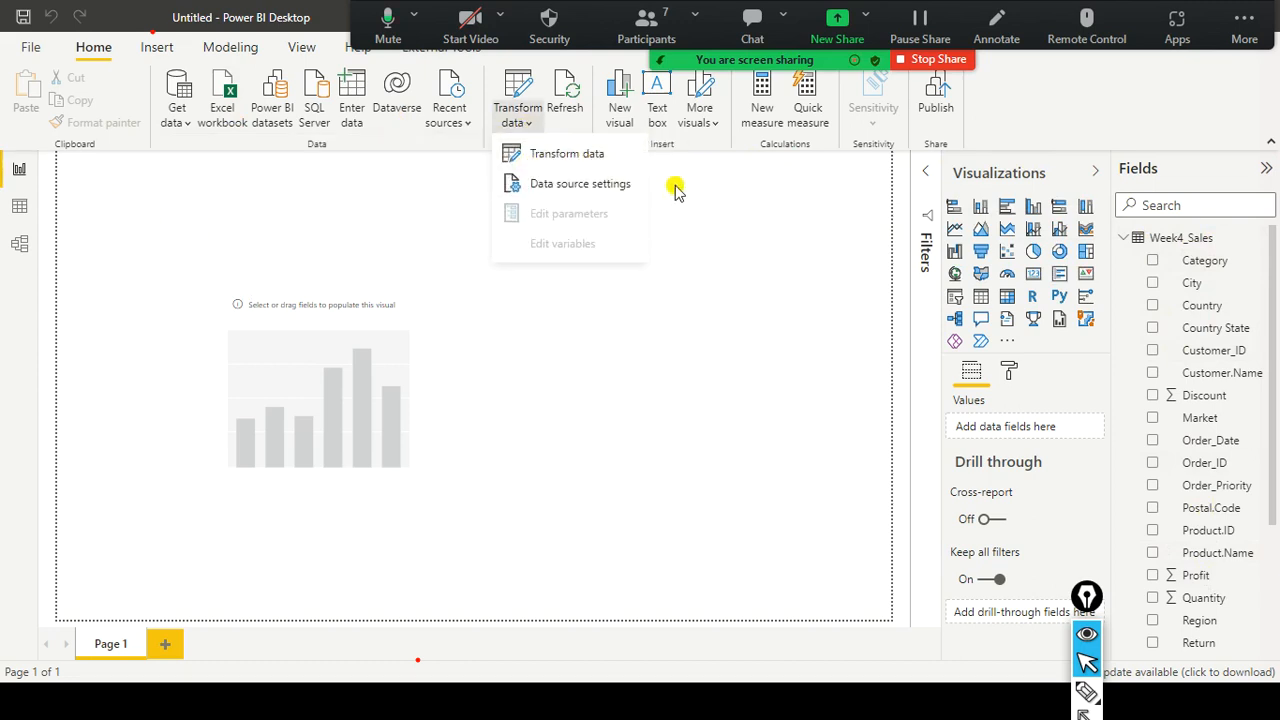
click(720, 187)
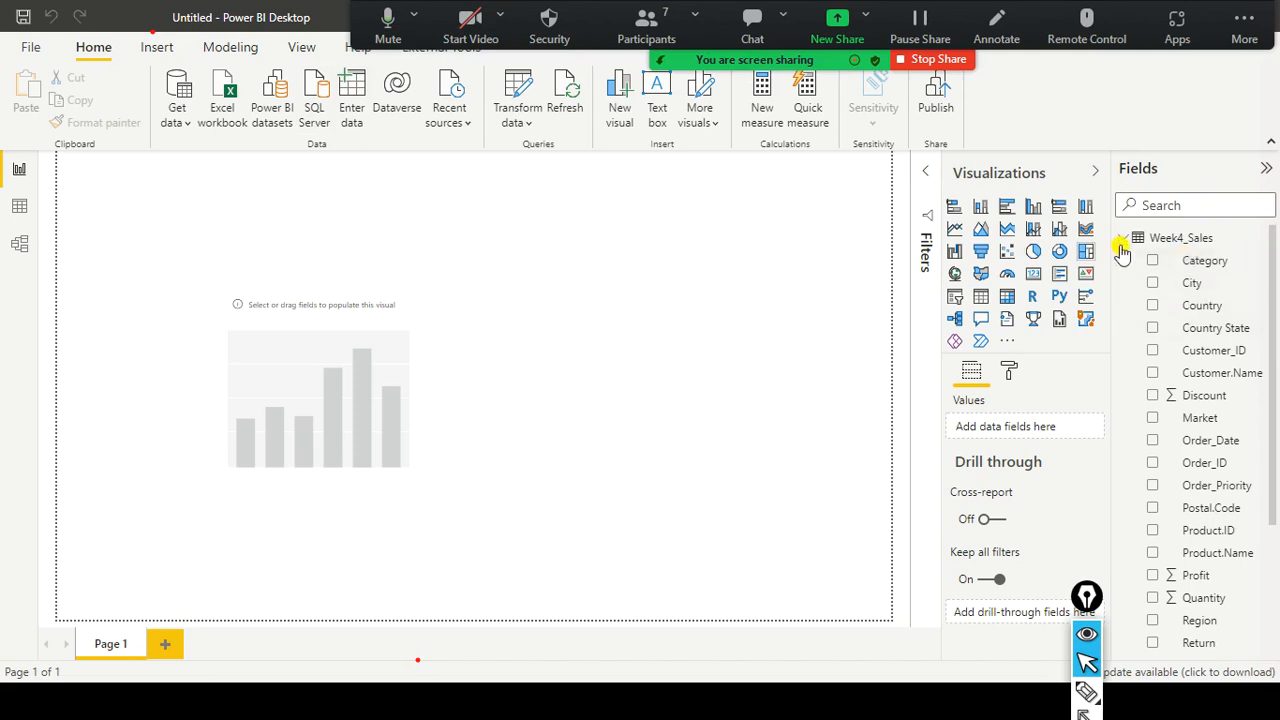
click(24, 246)
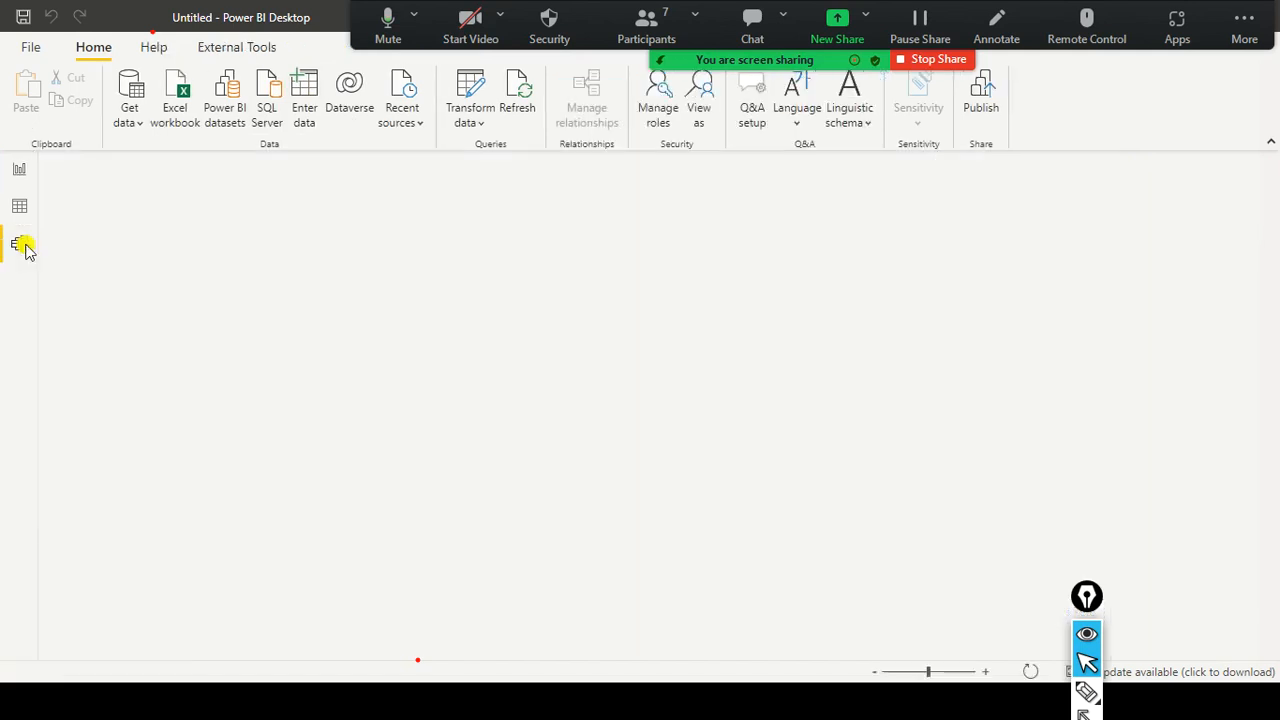
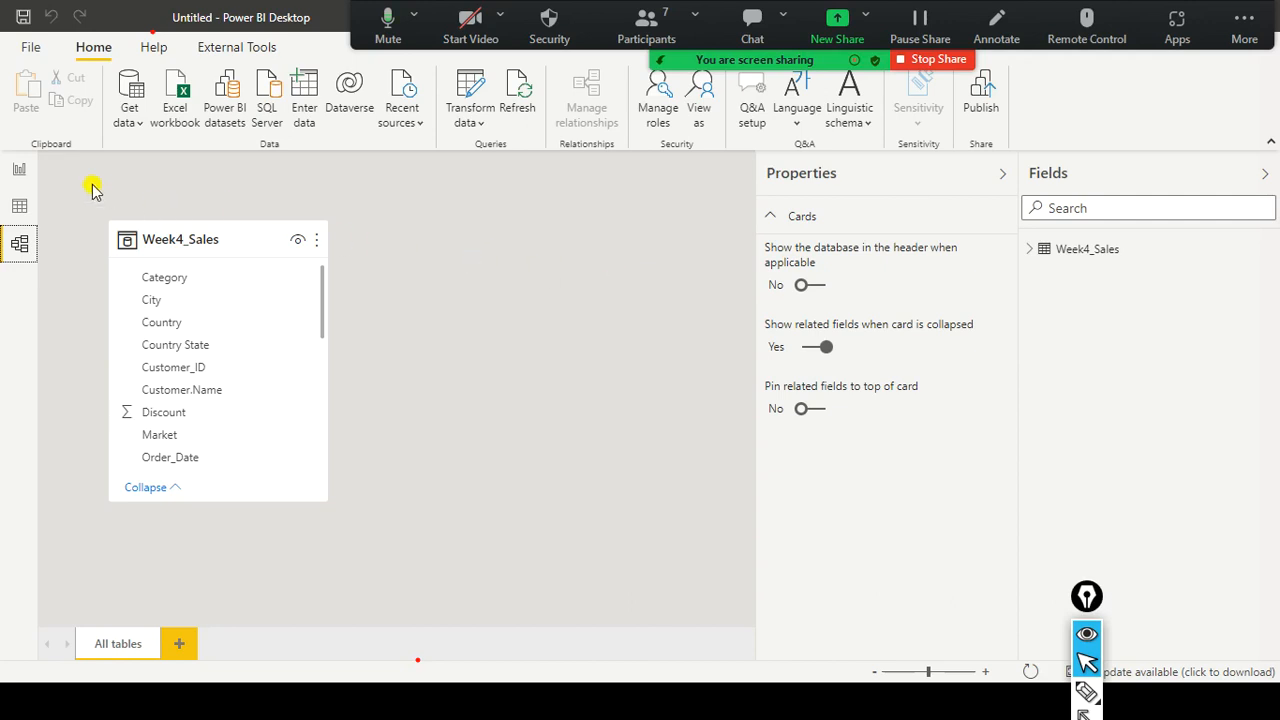
Cycle through Report, Data and Model views to check the Week4_Sales table.
click(21, 170)
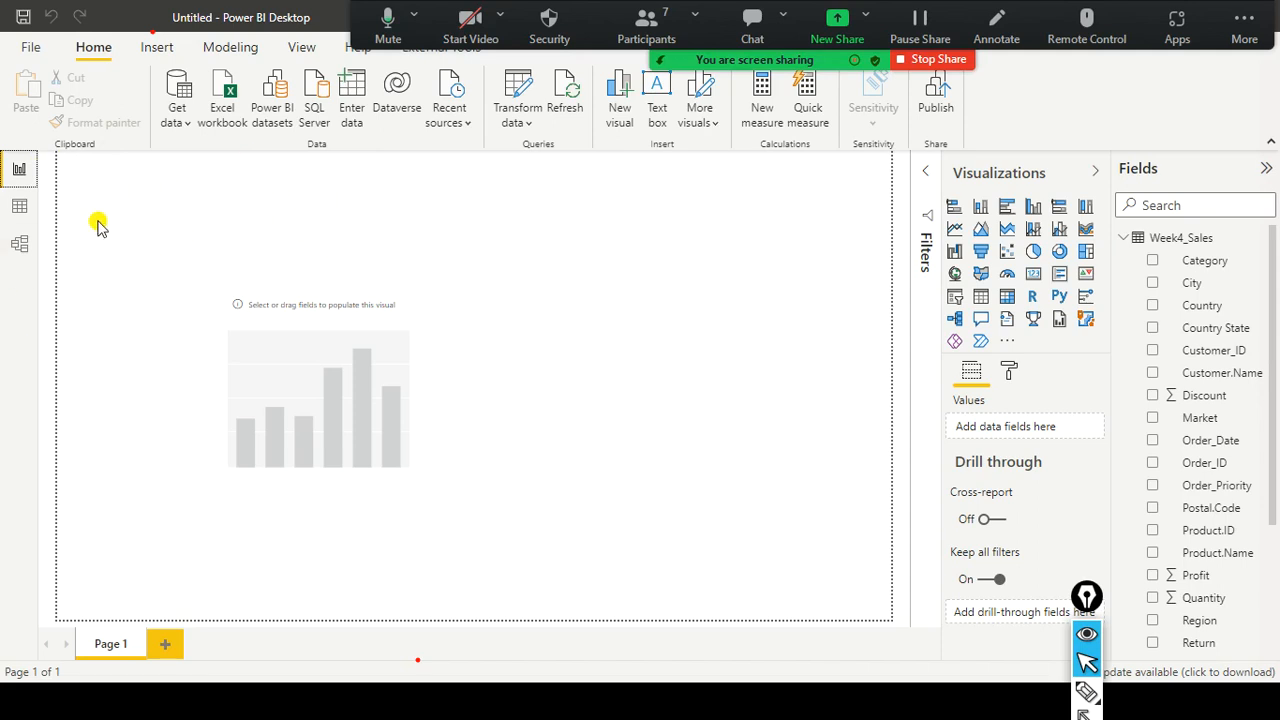
click(19, 207)
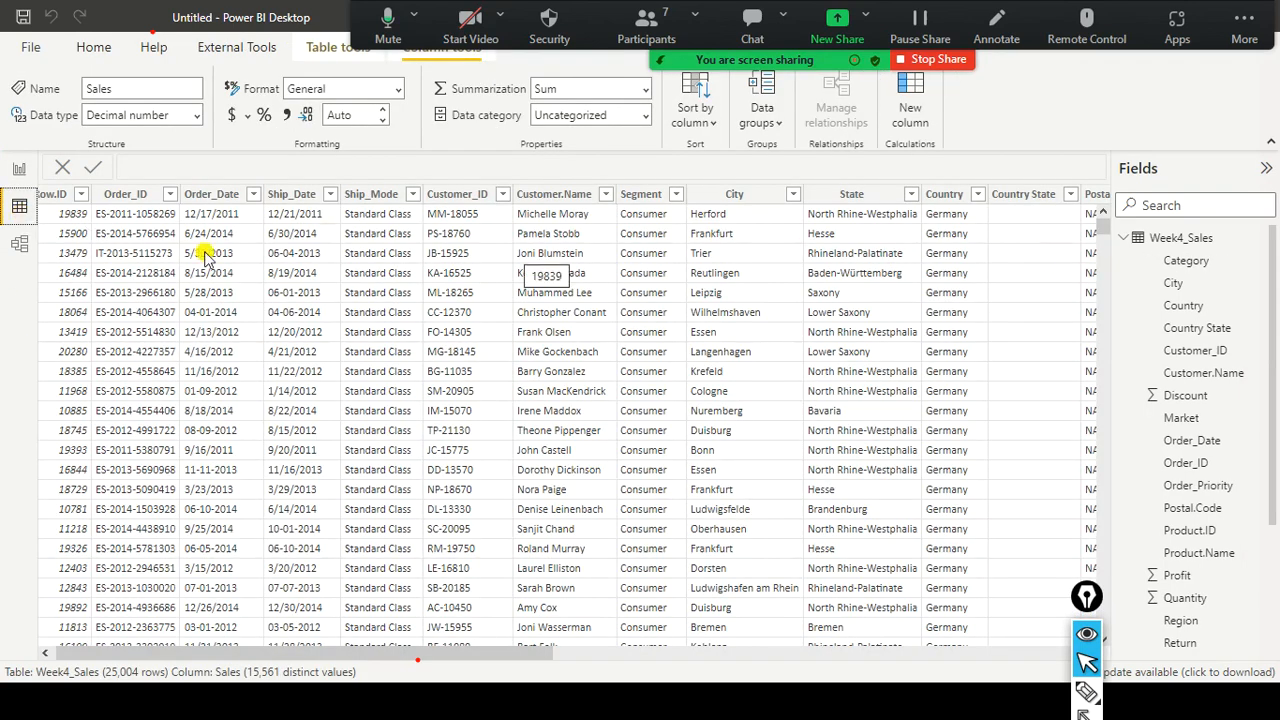
click(19, 246)
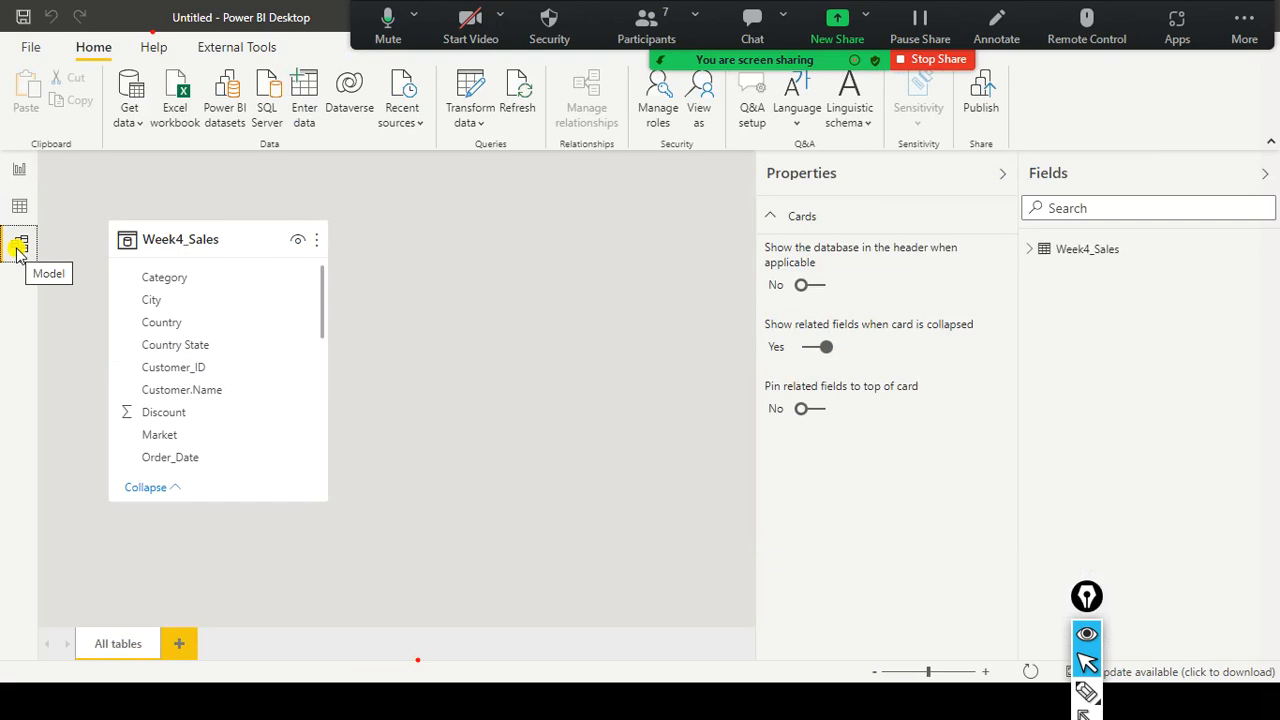
Open Week4_Sales in Power Query Editor with the Transform ribbon showing, in a restored window.
click(19, 169)
click(529, 122)
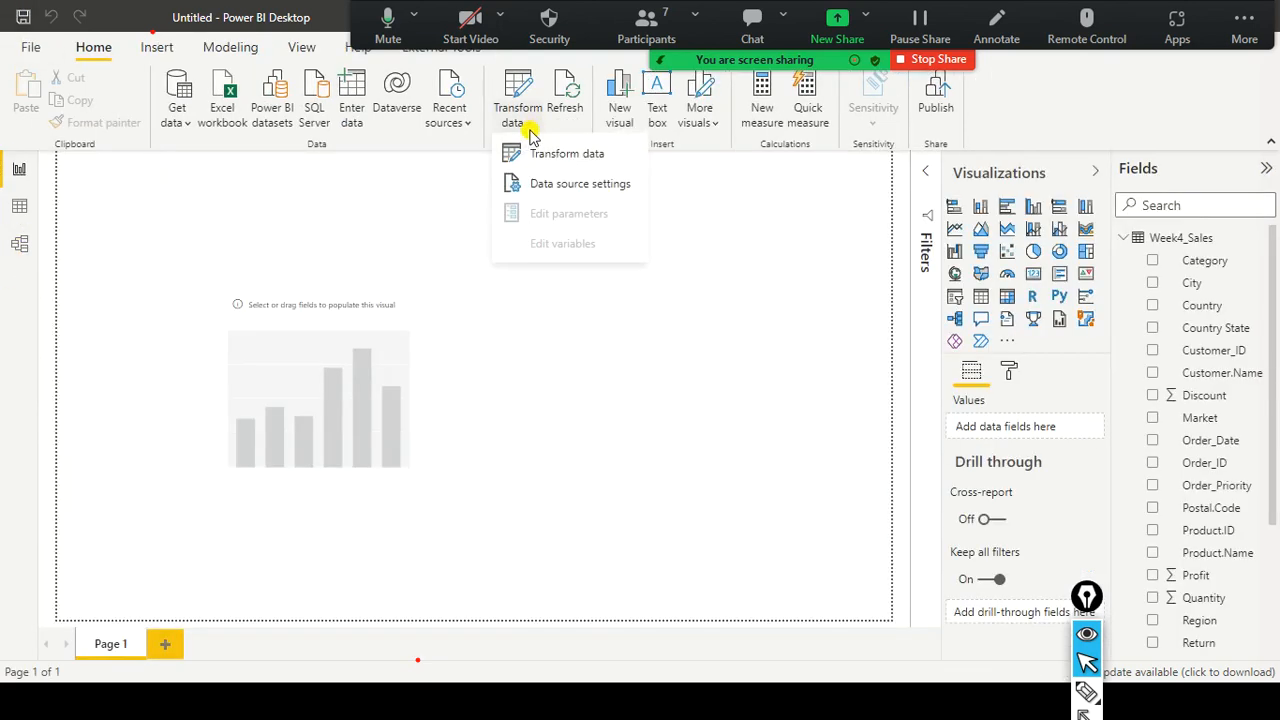
click(530, 155)
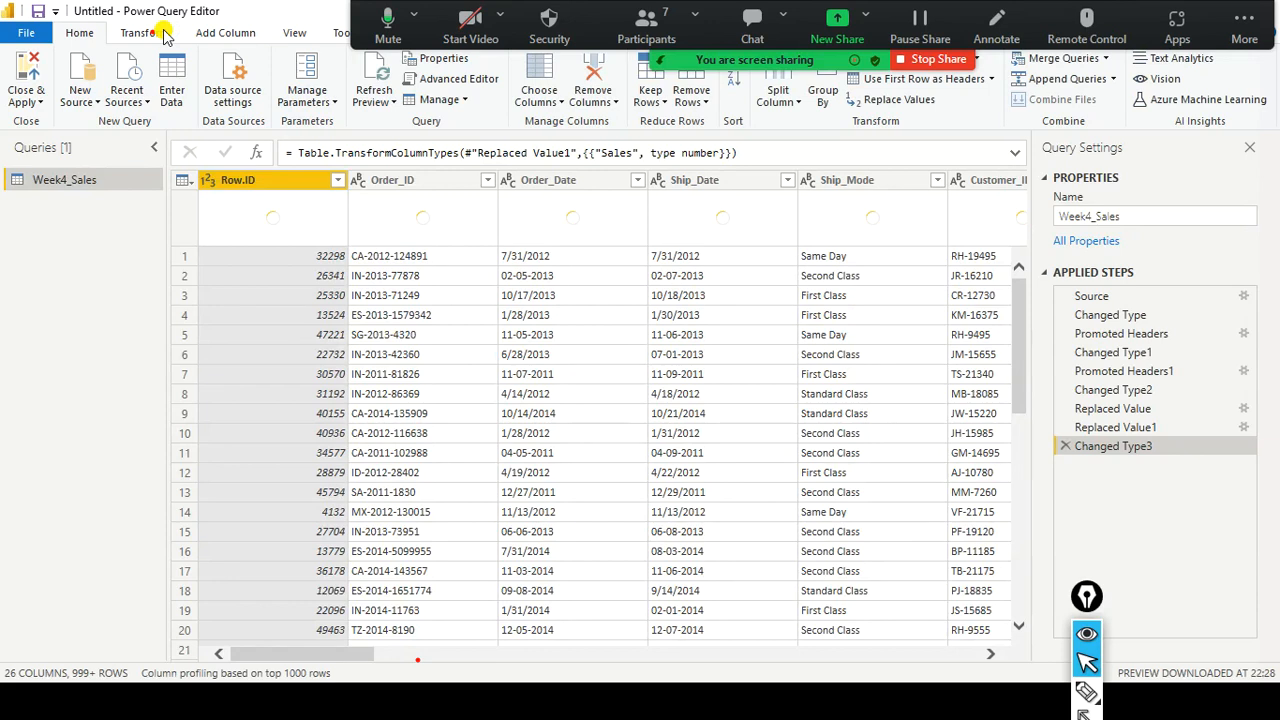
click(166, 35)
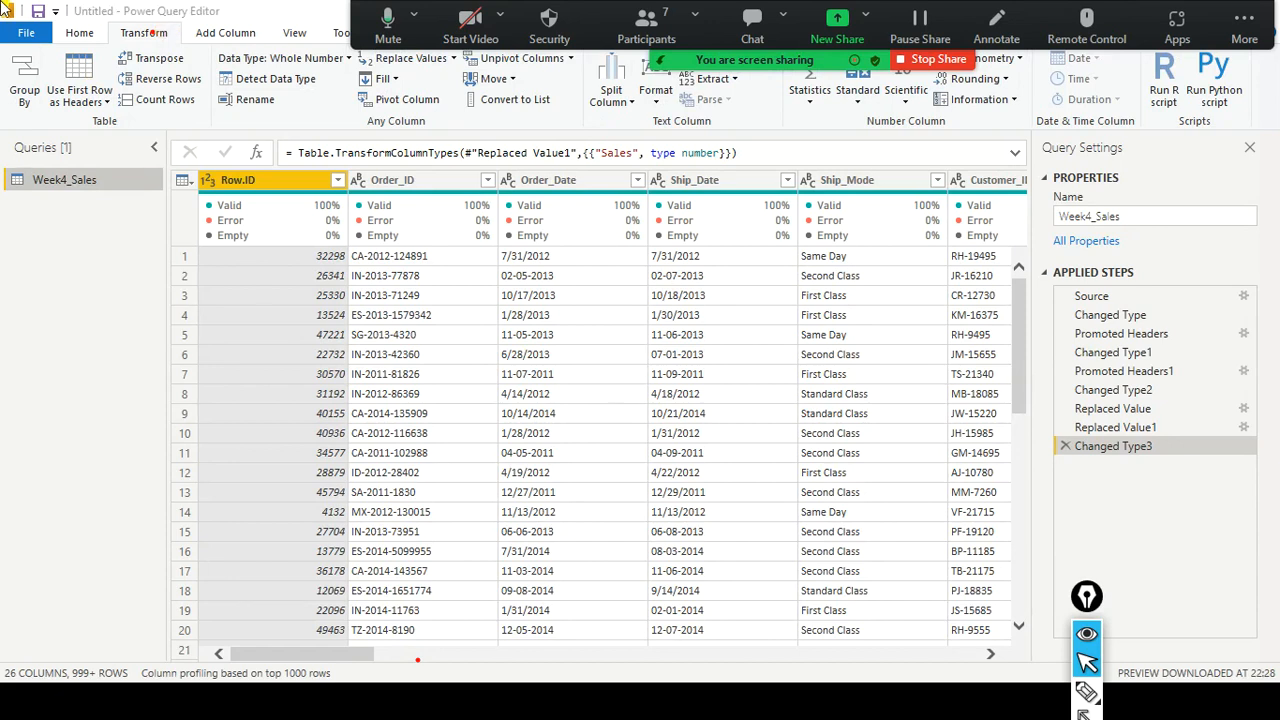
double_click(313, 17)
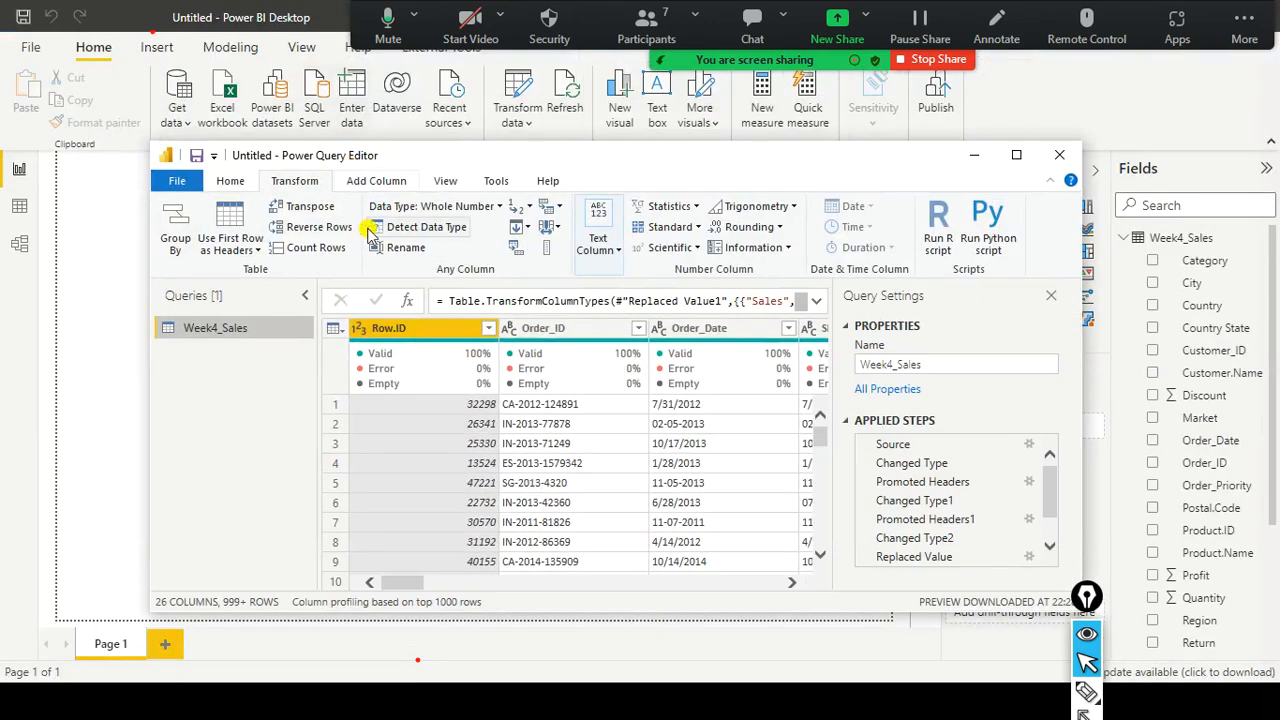